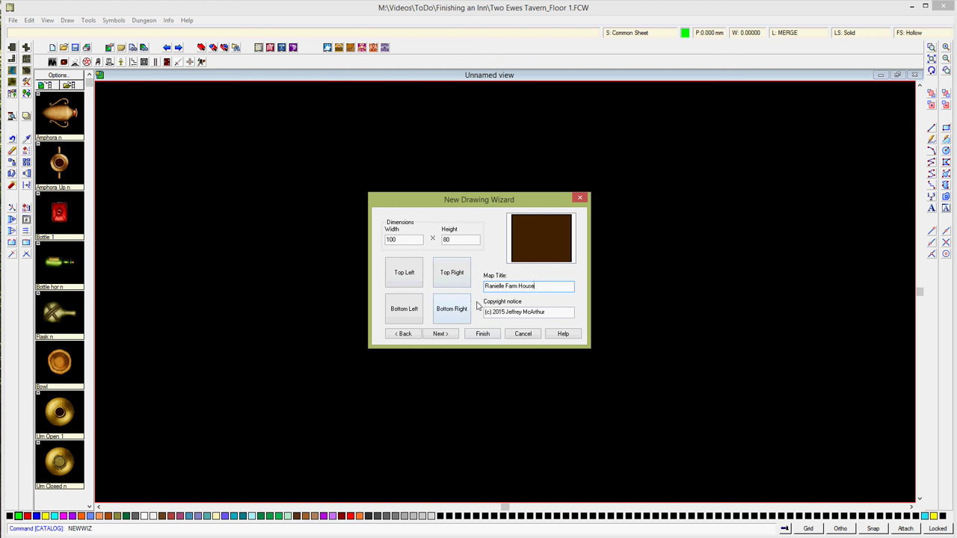
Step: Place a Scale Bar in the map's bottom-left corner
{"action": "left_click", "coordinate": [404, 316]}
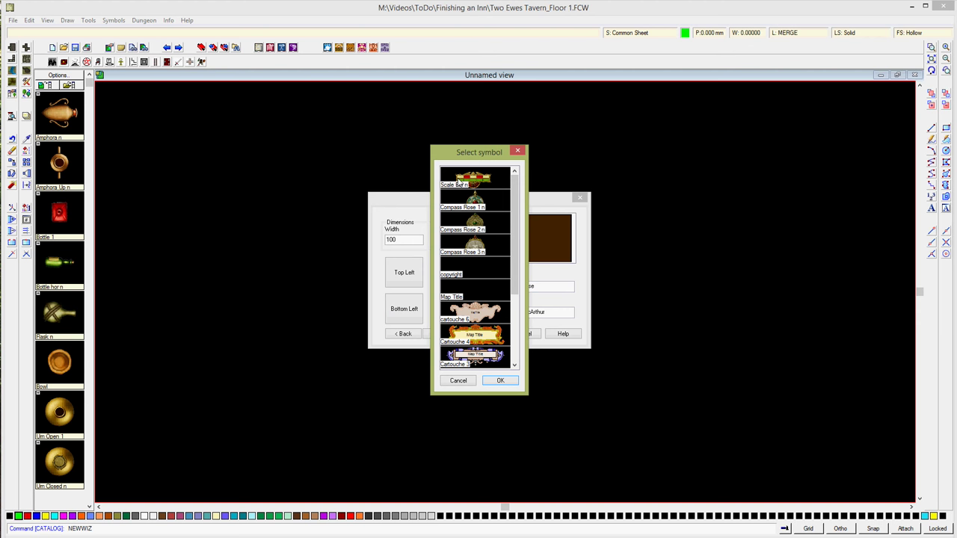
{"action": "left_click", "coordinate": [458, 183]}
{"action": "left_click", "coordinate": [501, 380]}
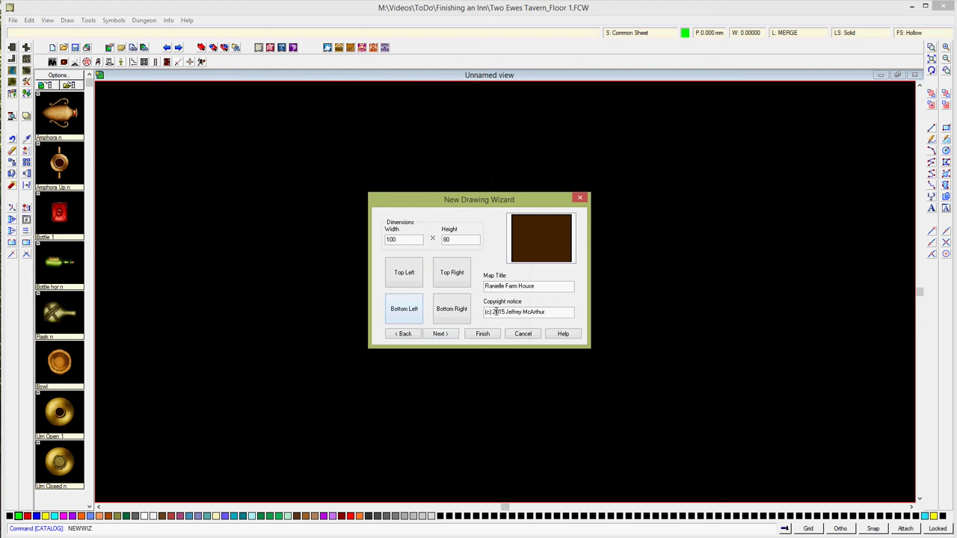
Step: Put Compass Rose 2 in the bottom-right corner and continue to the background settings
{"action": "left_click", "coordinate": [453, 314]}
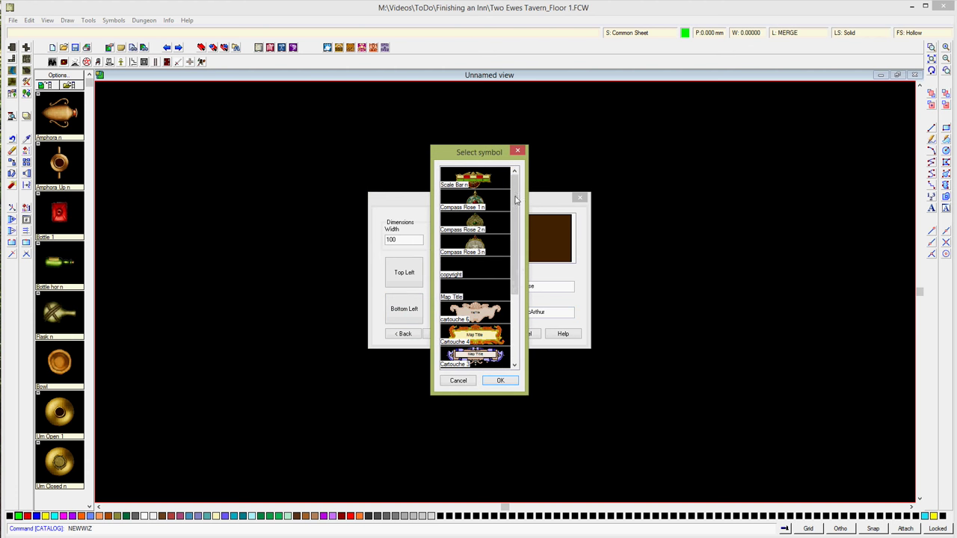
{"action": "left_click", "coordinate": [475, 231]}
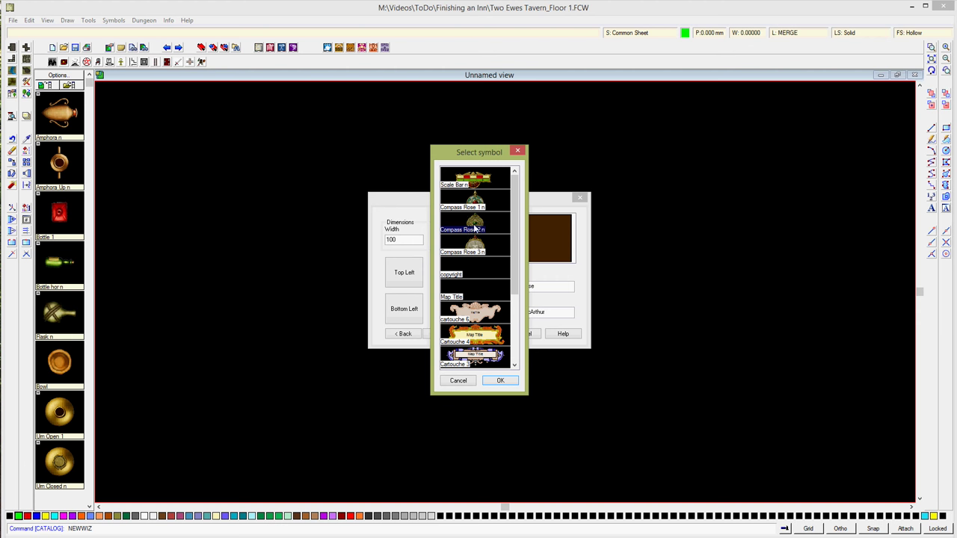
{"action": "left_click", "coordinate": [503, 381]}
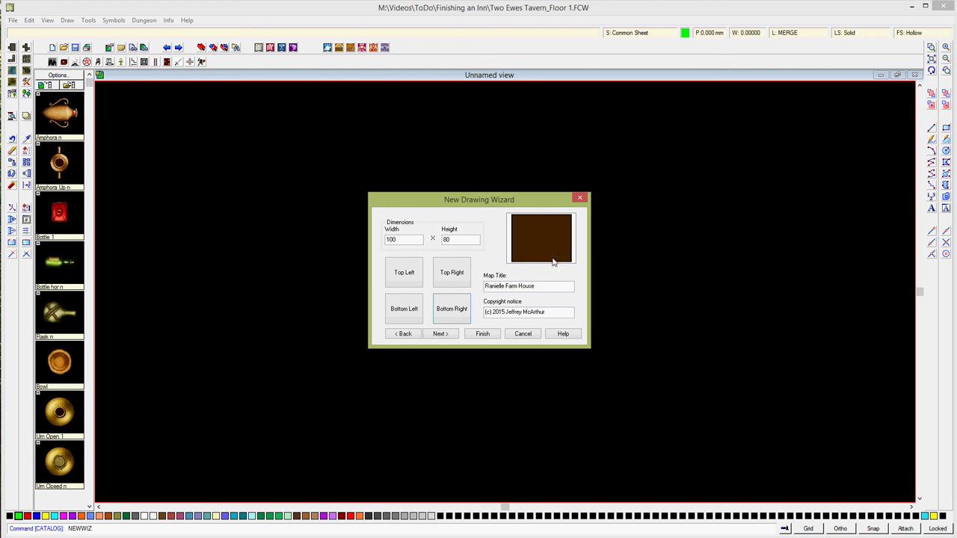
{"action": "left_click", "coordinate": [440, 334]}
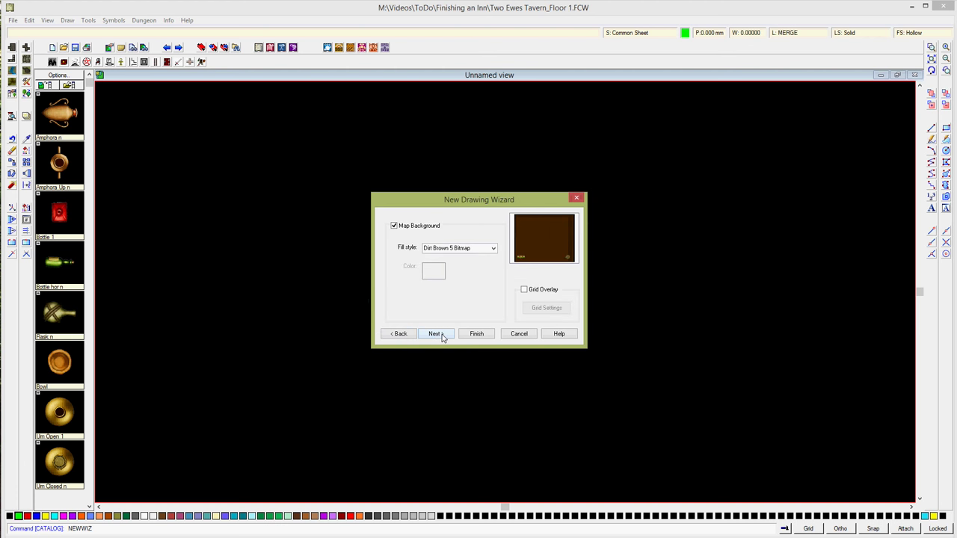
Step: Choose Grass Green 3 Bitmap as the background fill and continue to the levels page
{"action": "left_click", "coordinate": [493, 251]}
{"action": "scroll", "coordinate": [493, 323], "scroll_direction": "down", "scroll_amount": 1}
{"action": "left_click_drag", "start_coordinate": [493, 322], "coordinate": [492, 332]}
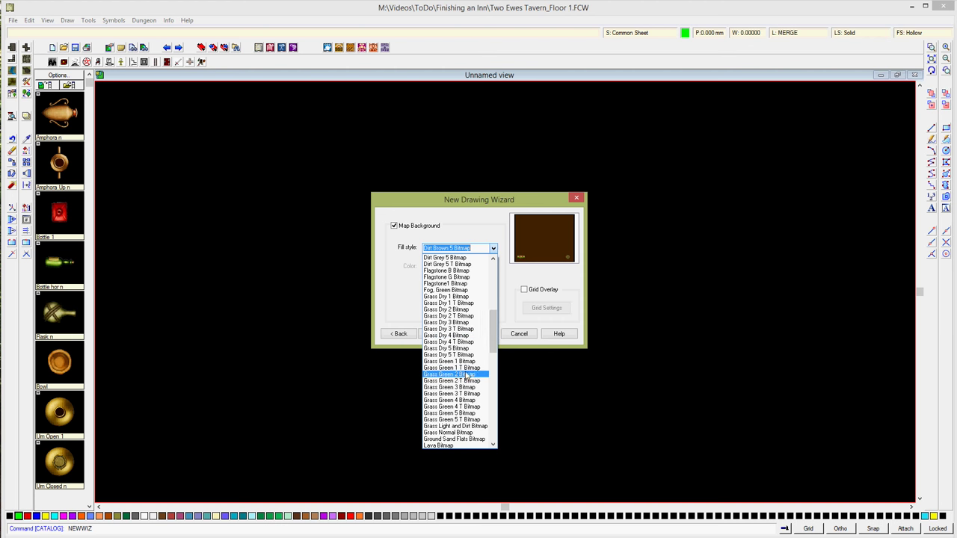
{"action": "mouse_move", "coordinate": [493, 339]}
{"action": "left_mouse_down"}
{"action": "mouse_move", "coordinate": [493, 326]}
{"action": "mouse_move", "coordinate": [493, 344]}
{"action": "left_mouse_up"}
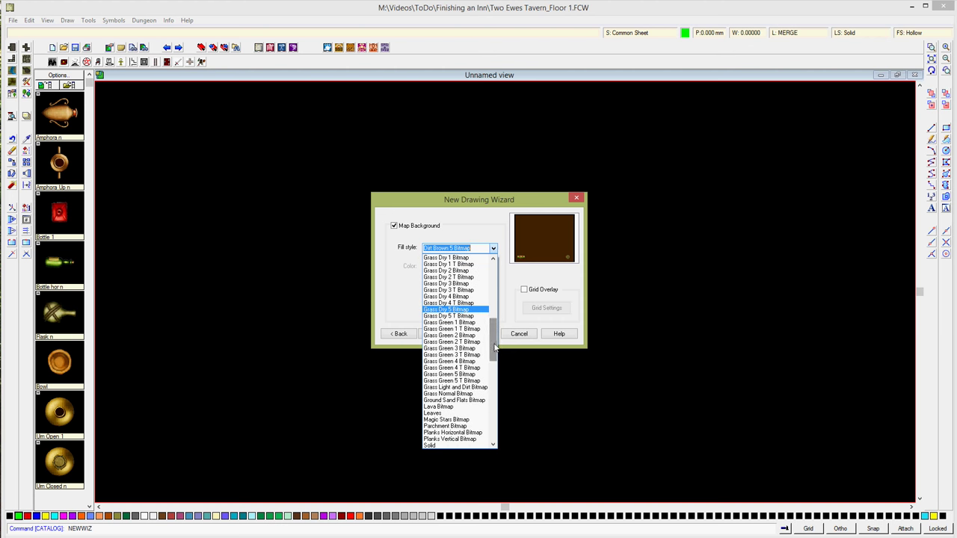
{"action": "left_click", "coordinate": [435, 348]}
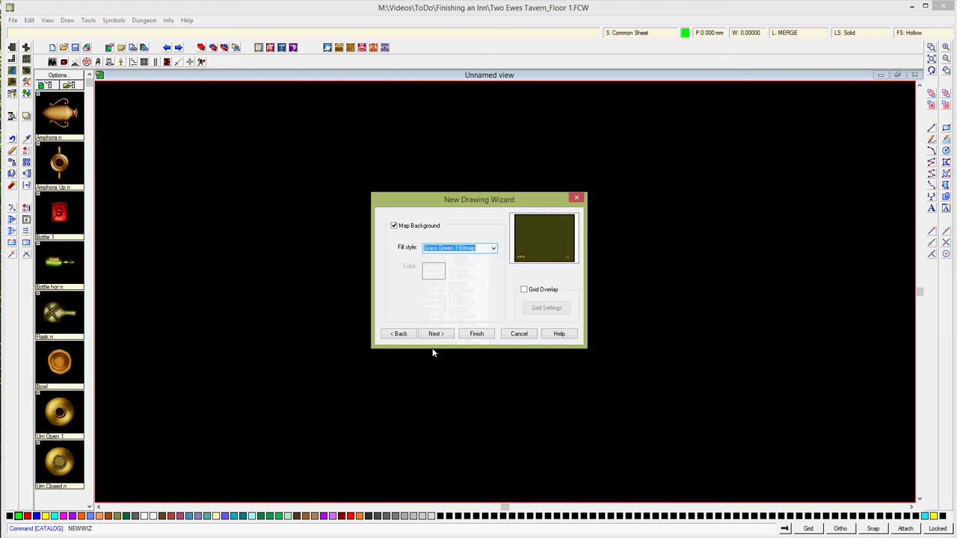
{"action": "left_click", "coordinate": [438, 336]}
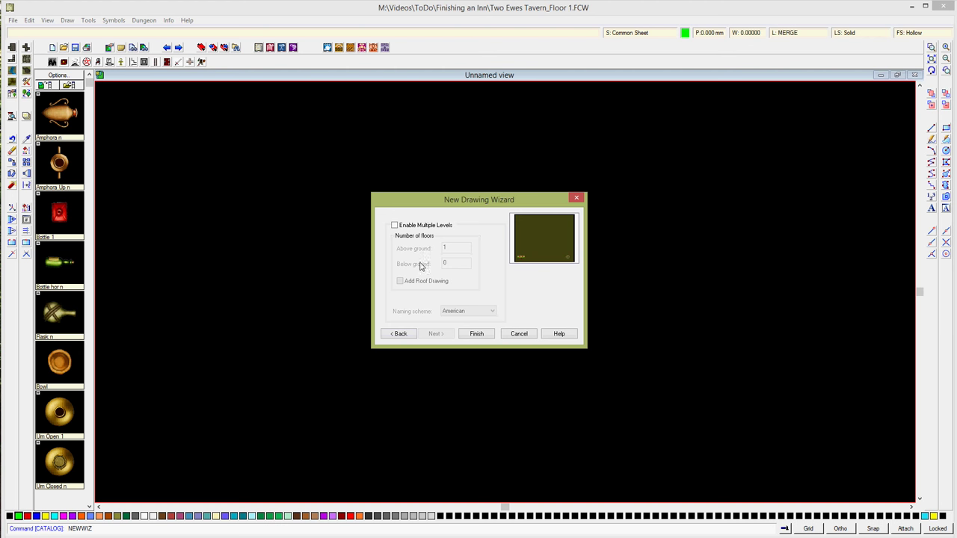
Step: Enable multiple levels with 3 above ground and 1 below ground, then finish the wizard
{"action": "left_click", "coordinate": [395, 225]}
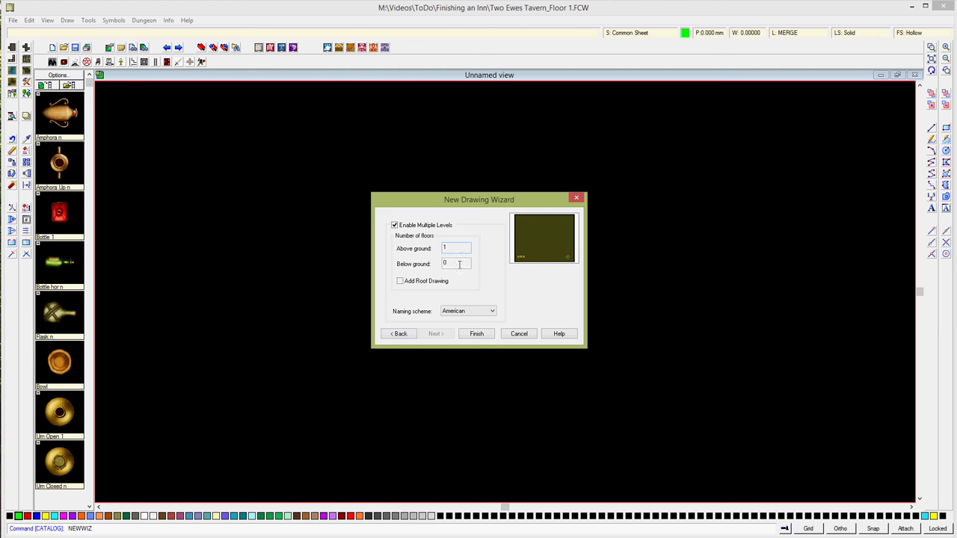
{"action": "left_click_drag", "start_coordinate": [450, 247], "coordinate": [428, 248]}
{"action": "double_click", "coordinate": [447, 264]}
{"action": "type", "text": "1"}
{"action": "left_click", "coordinate": [475, 335]}
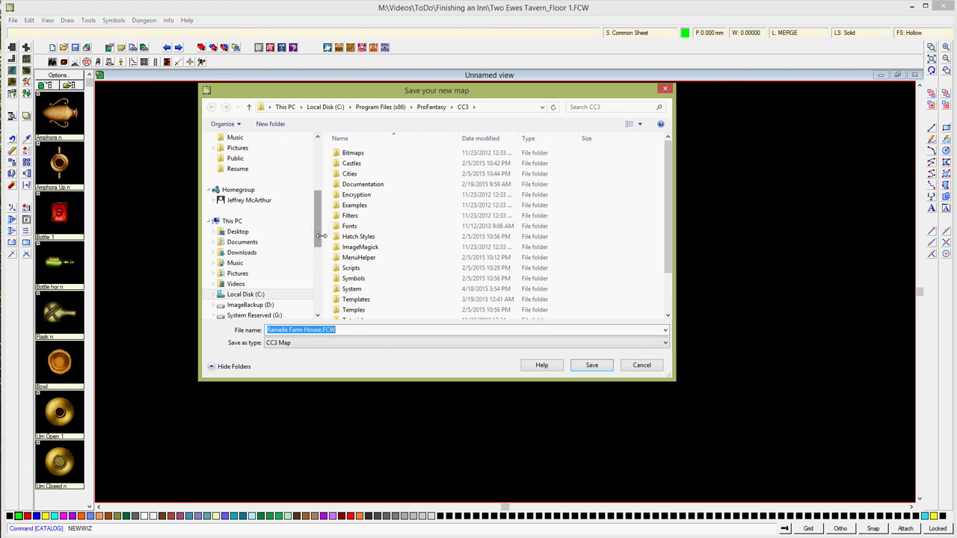
Step: Save the new map as Ranielle Farm House_Floor 1.FCW in M:\DungeonsDragons\Tiglath\Dungeons
{"action": "scroll", "coordinate": [319, 243], "scroll_direction": "down", "scroll_amount": 3}
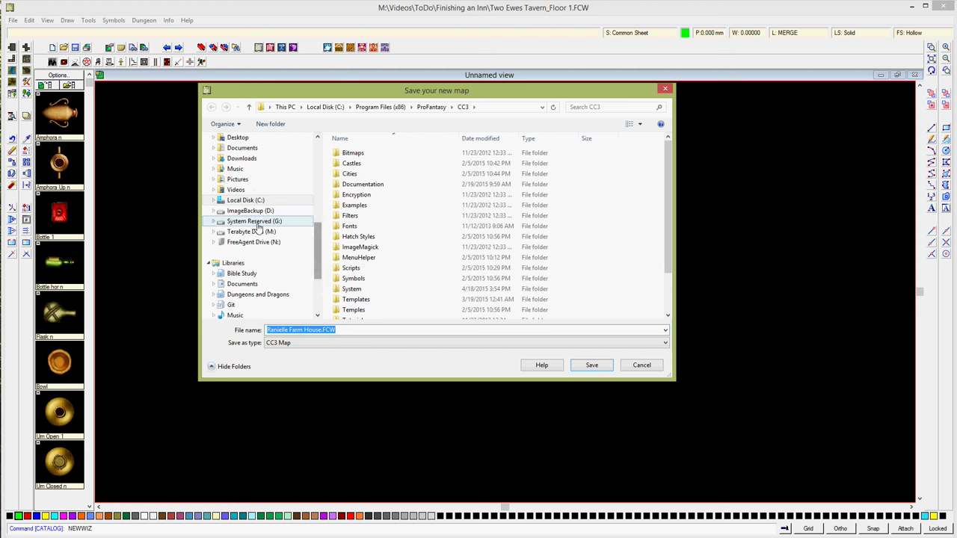
{"action": "left_click", "coordinate": [253, 232]}
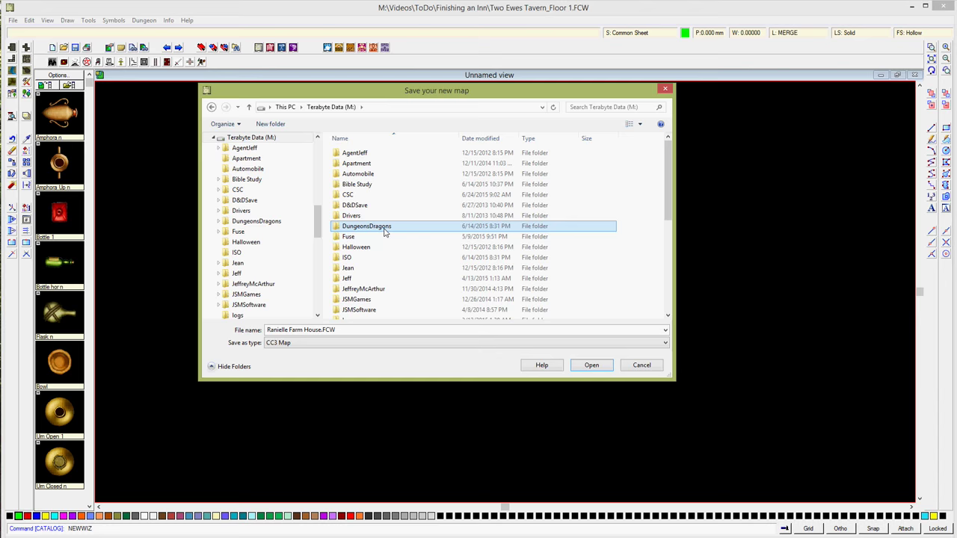
{"action": "double_click", "coordinate": [360, 223]}
{"action": "left_click_drag", "start_coordinate": [668, 179], "coordinate": [669, 303]}
{"action": "double_click", "coordinate": [367, 256]}
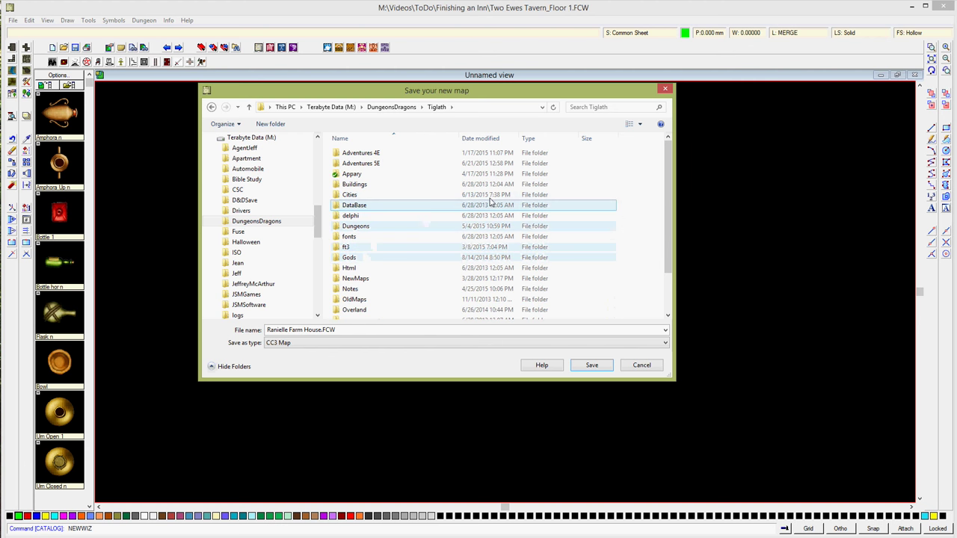
{"action": "double_click", "coordinate": [351, 228]}
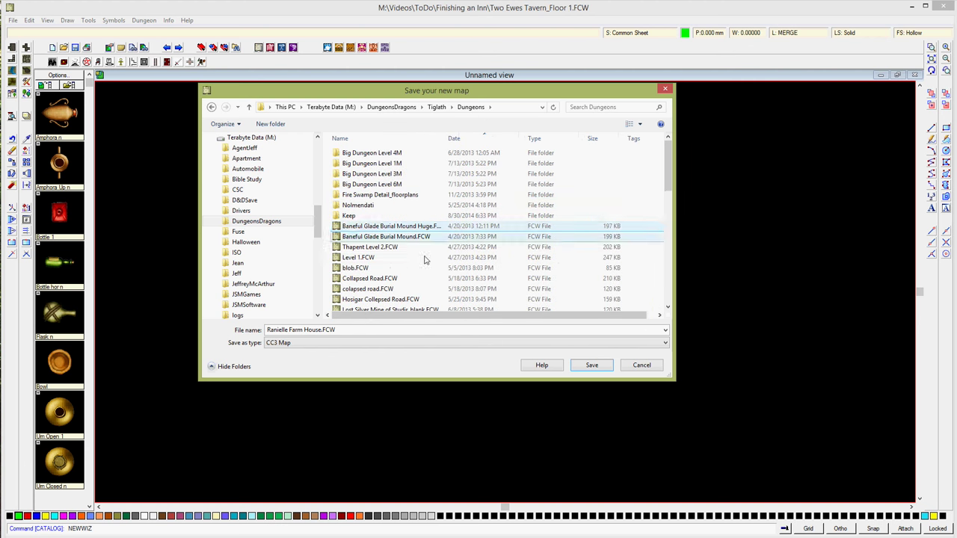
{"action": "left_click", "coordinate": [590, 364]}
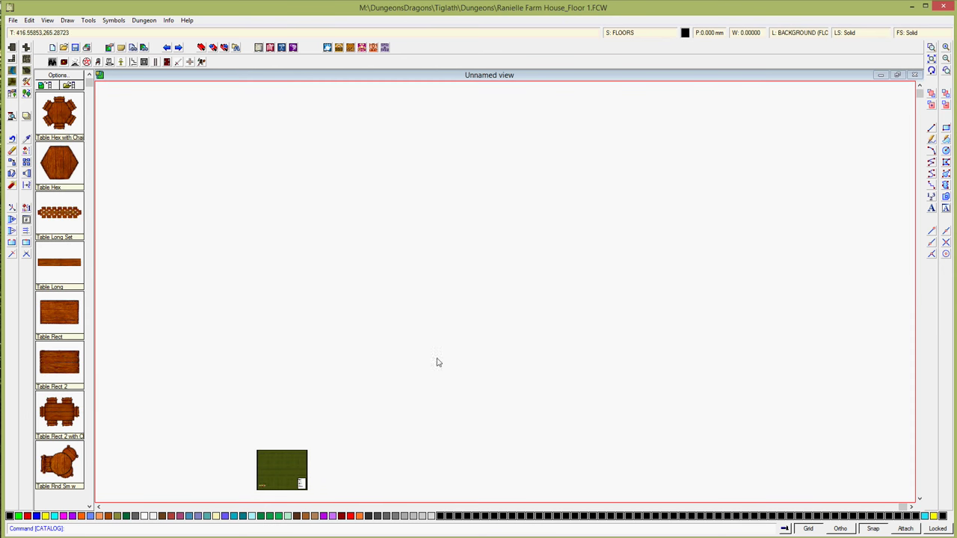
Step: Zoom to the full grass map and bring up the Add room settings with oak floor and Flagstone1 walls
{"action": "left_click", "coordinate": [933, 59]}
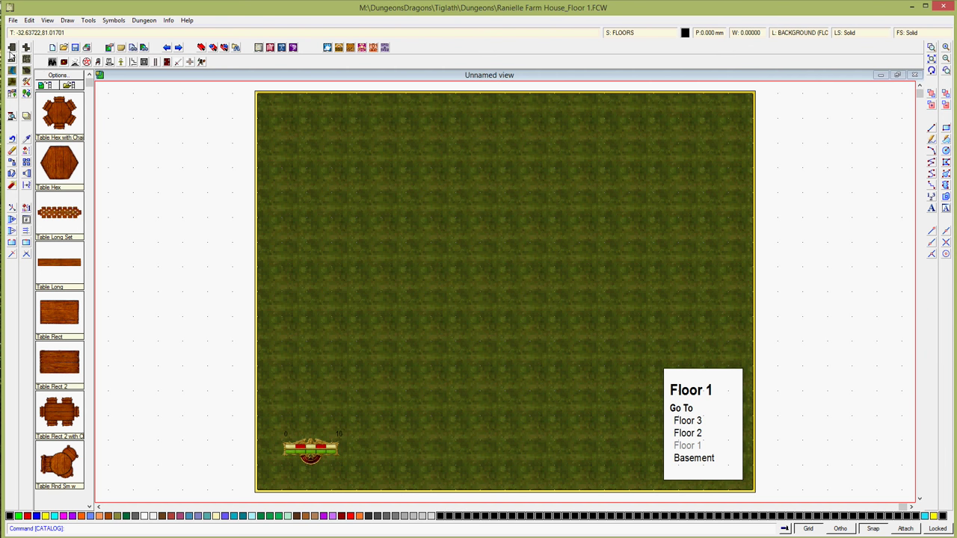
{"action": "left_click", "coordinate": [12, 48]}
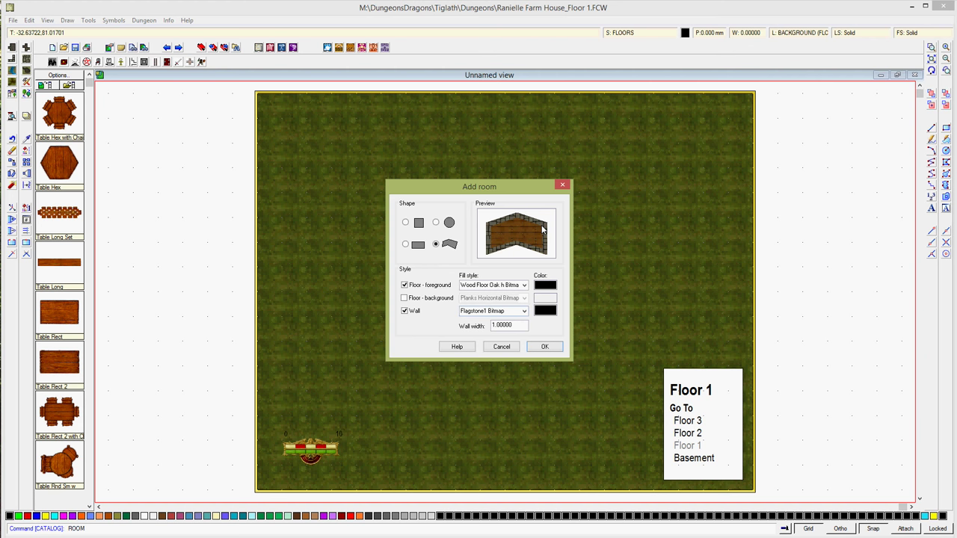
Step: Accept a square room shape to start placing it, and bring up the grid system settings
{"action": "left_click", "coordinate": [404, 224]}
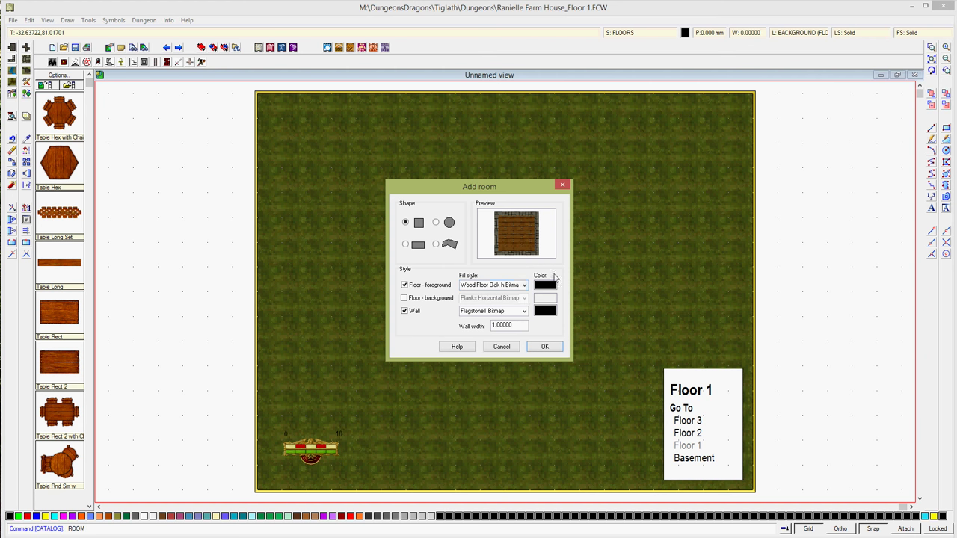
{"action": "left_click", "coordinate": [545, 348]}
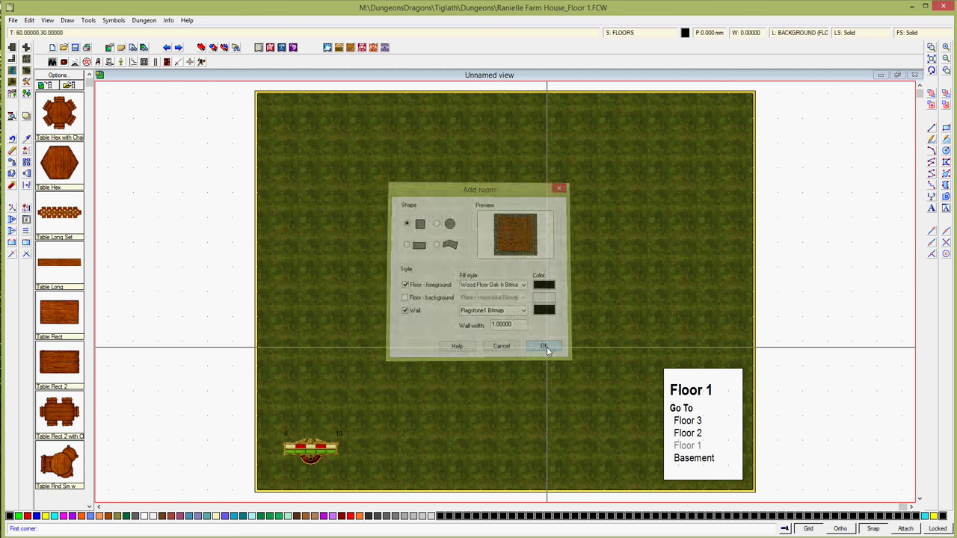
{"action": "right_click", "coordinate": [811, 529]}
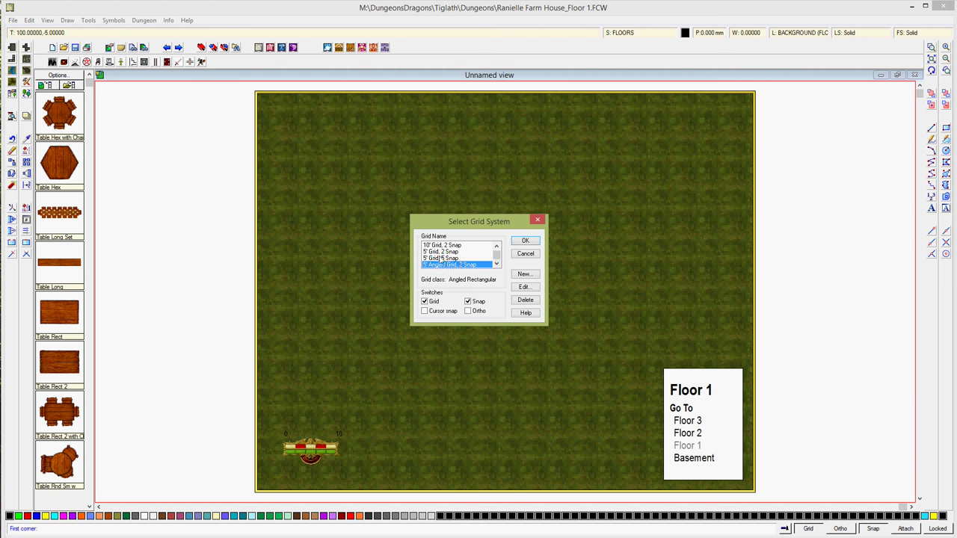
Step: Apply the 5' Grid, 5 Snap system with Cursor snap turned on
{"action": "left_click", "coordinate": [436, 258]}
{"action": "left_click", "coordinate": [425, 311]}
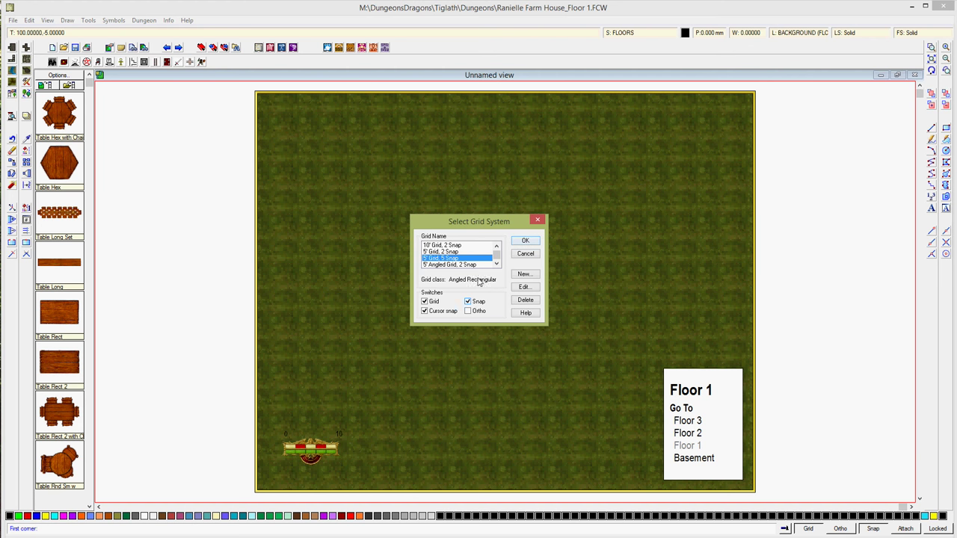
{"action": "left_click", "coordinate": [526, 243]}
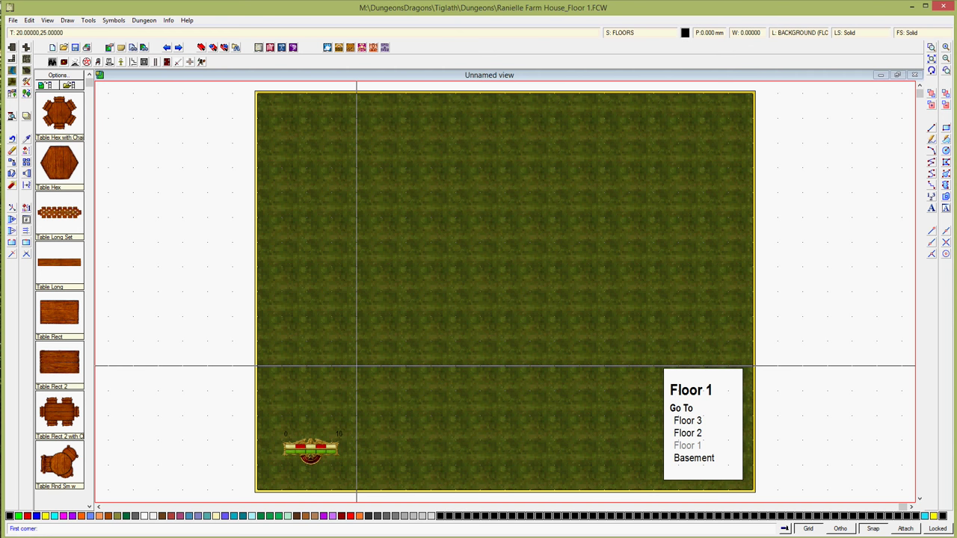
Step: Pick two corner points for the square room, then reopen the Add room settings
{"action": "left_click", "coordinate": [357, 367]}
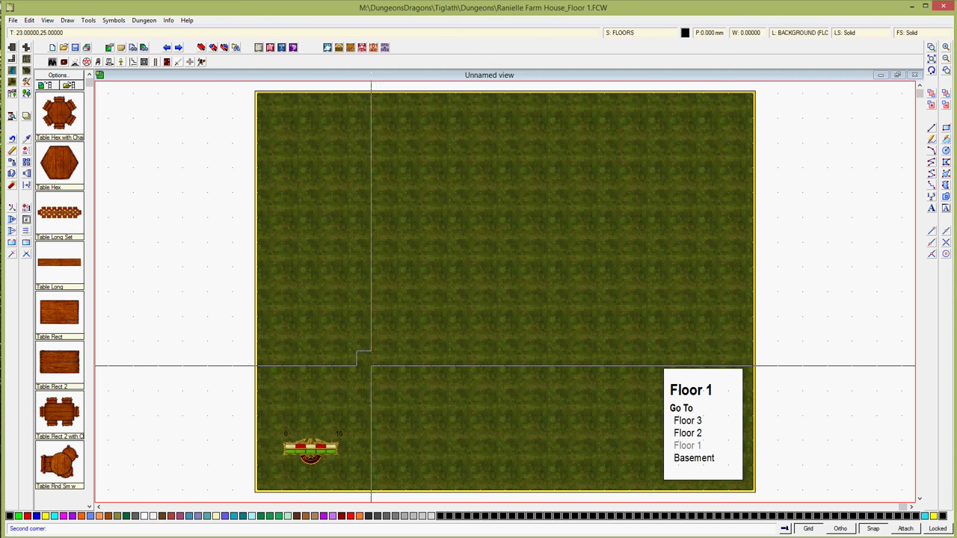
{"action": "left_click", "coordinate": [430, 367]}
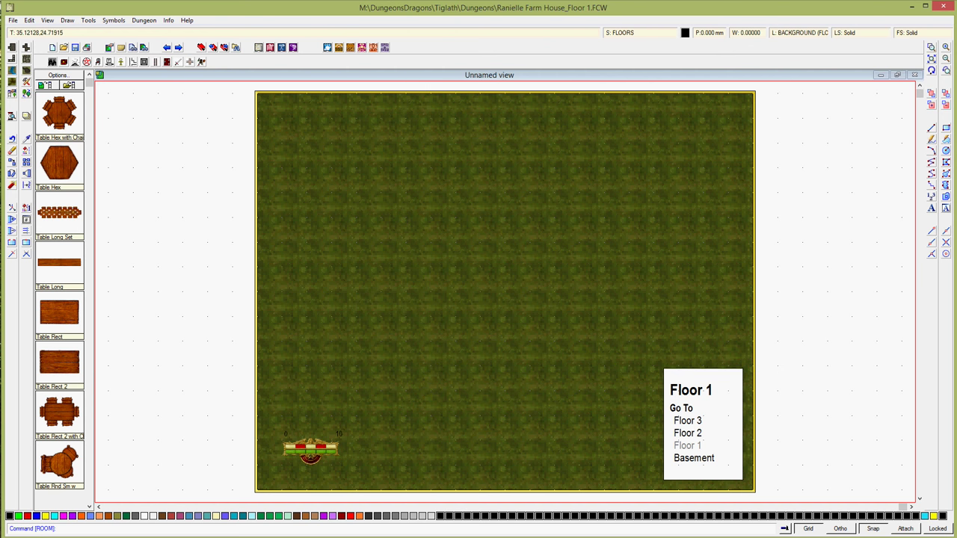
{"action": "left_click", "coordinate": [12, 48]}
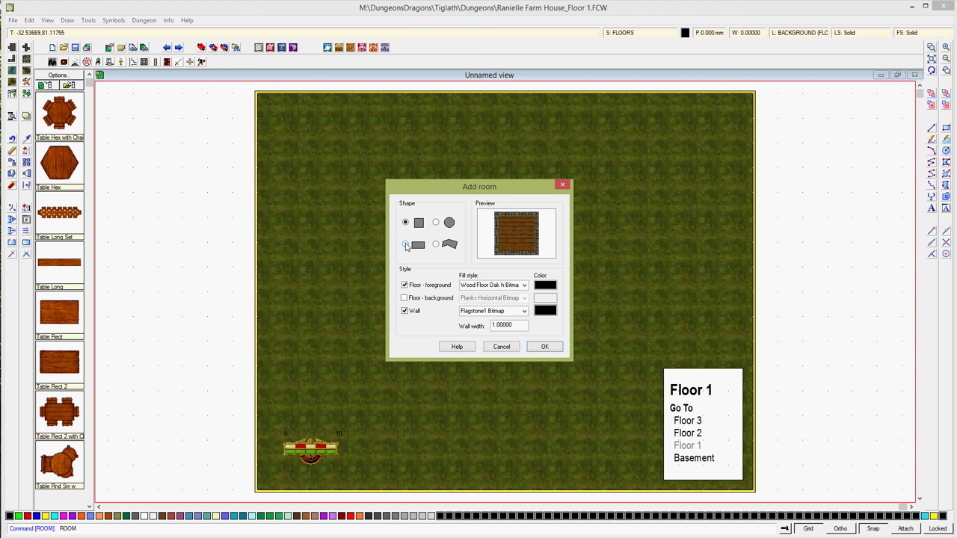
Step: Draw a rectangular oak-floored, flagstone-walled room on the grass from three corner points
{"action": "left_click", "coordinate": [406, 246]}
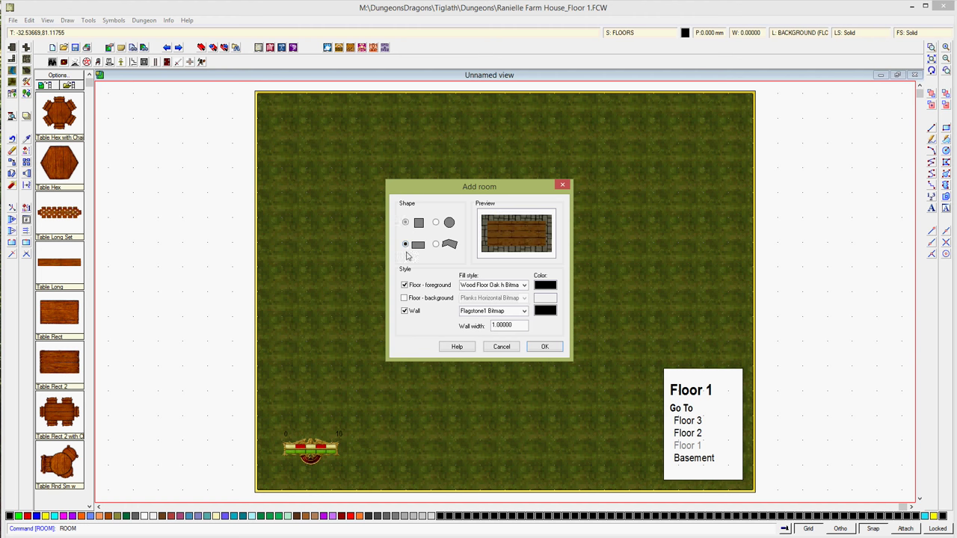
{"action": "left_click", "coordinate": [545, 347]}
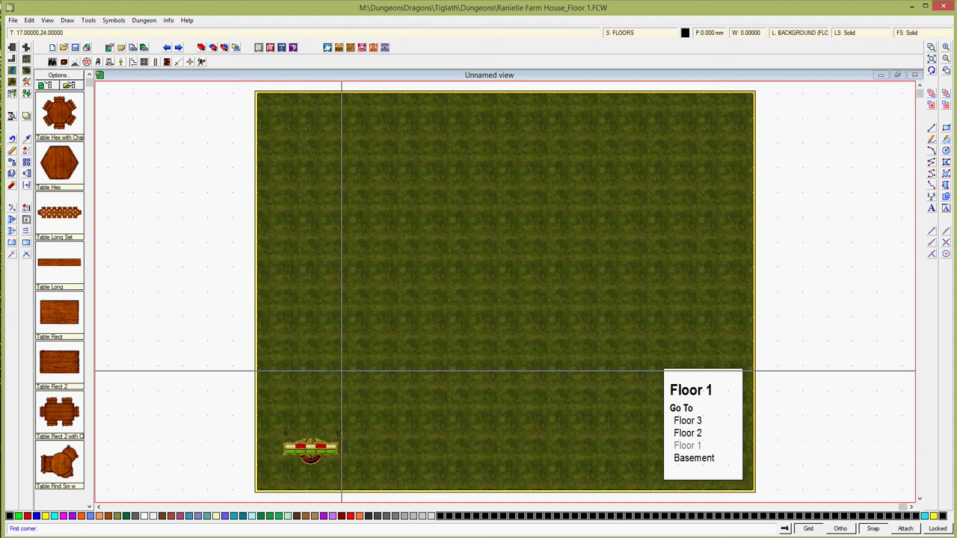
{"action": "left_click", "coordinate": [331, 367]}
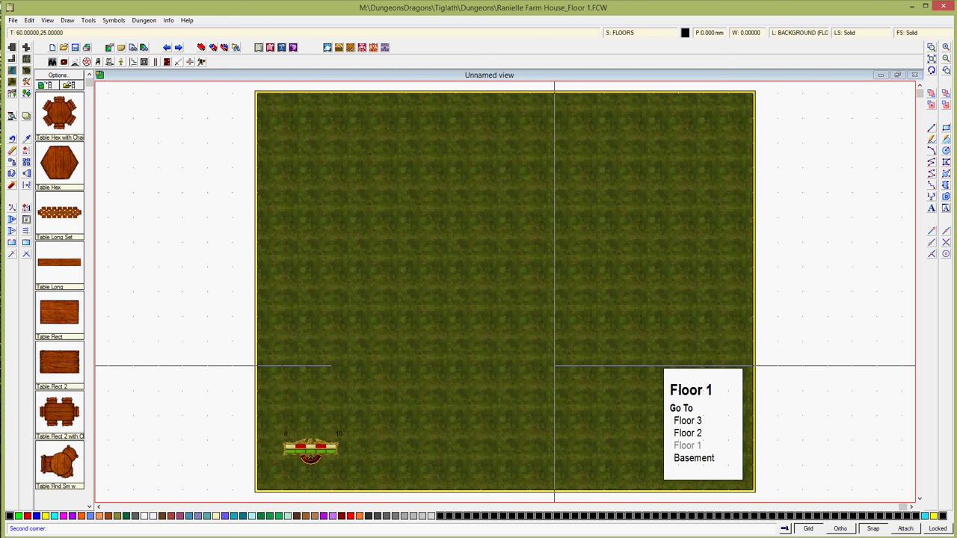
{"action": "left_click", "coordinate": [579, 367]}
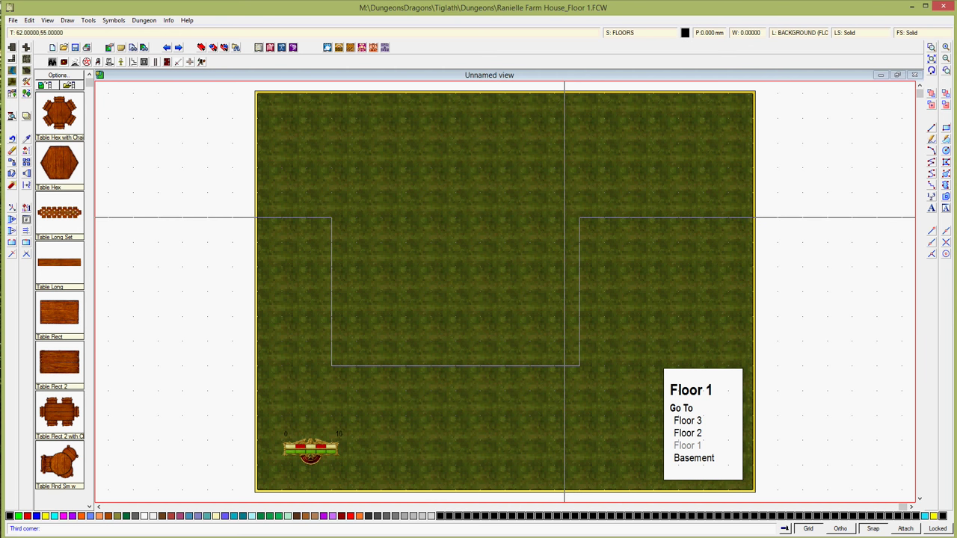
{"action": "left_click", "coordinate": [564, 218]}
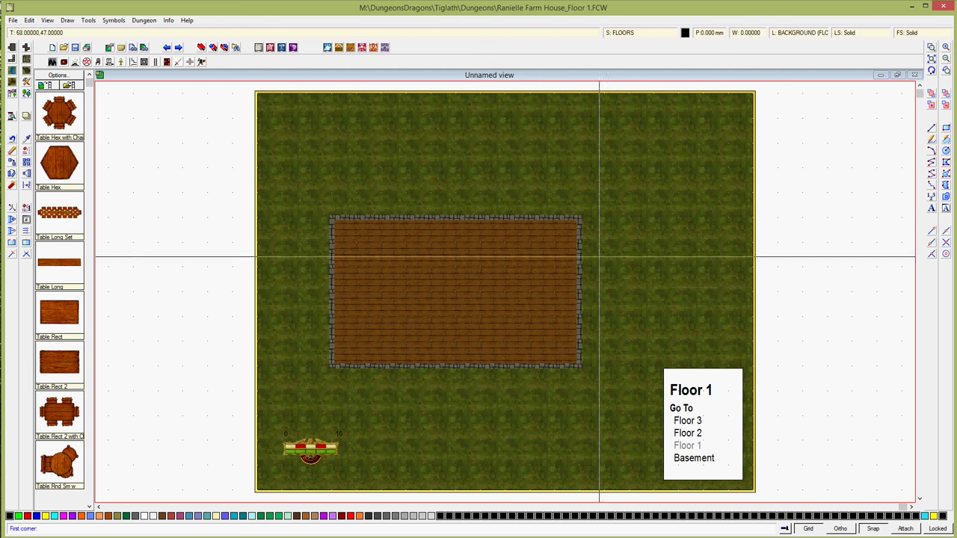
Step: End the Room command, zoom in around the house, and bring up the wall style choices
{"action": "right_click", "coordinate": [208, 203]}
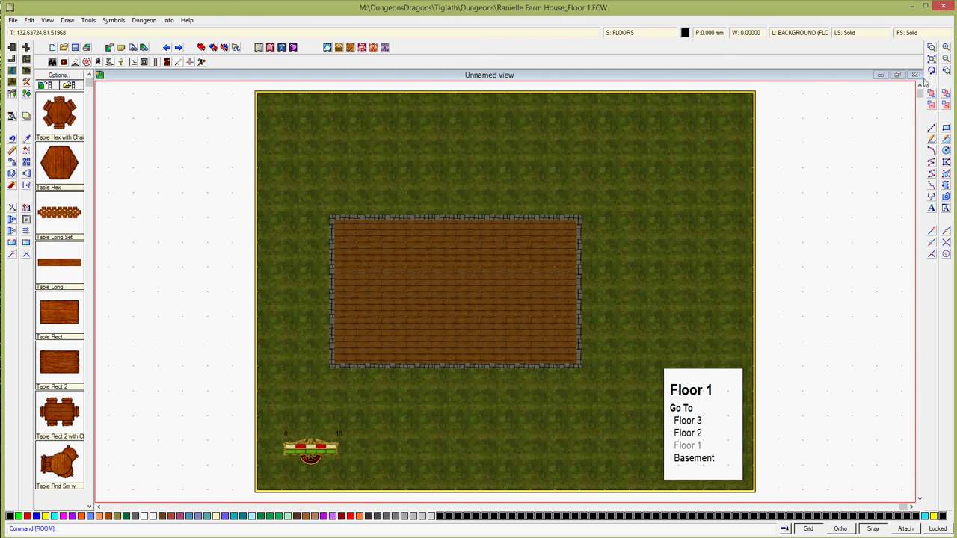
{"action": "left_click", "coordinate": [931, 48]}
{"action": "left_click", "coordinate": [607, 383]}
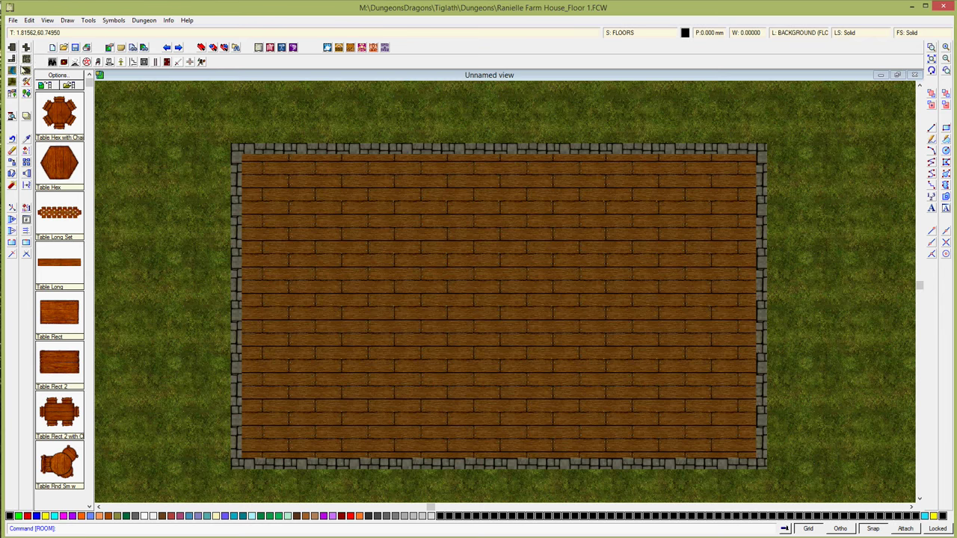
{"action": "left_click", "coordinate": [13, 62]}
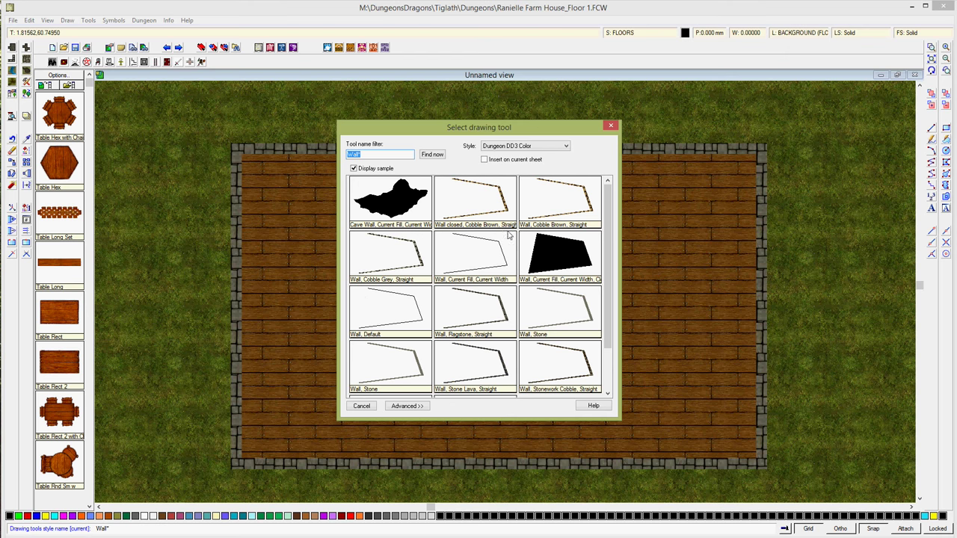
Step: Draw a Wall Cobble Grey interior wall from the left wall across and down, then undo it
{"action": "mouse_move", "coordinate": [605, 267]}
{"action": "left_mouse_down"}
{"action": "mouse_move", "coordinate": [611, 310]}
{"action": "mouse_move", "coordinate": [613, 278]}
{"action": "left_mouse_up"}
{"action": "double_click", "coordinate": [392, 270]}
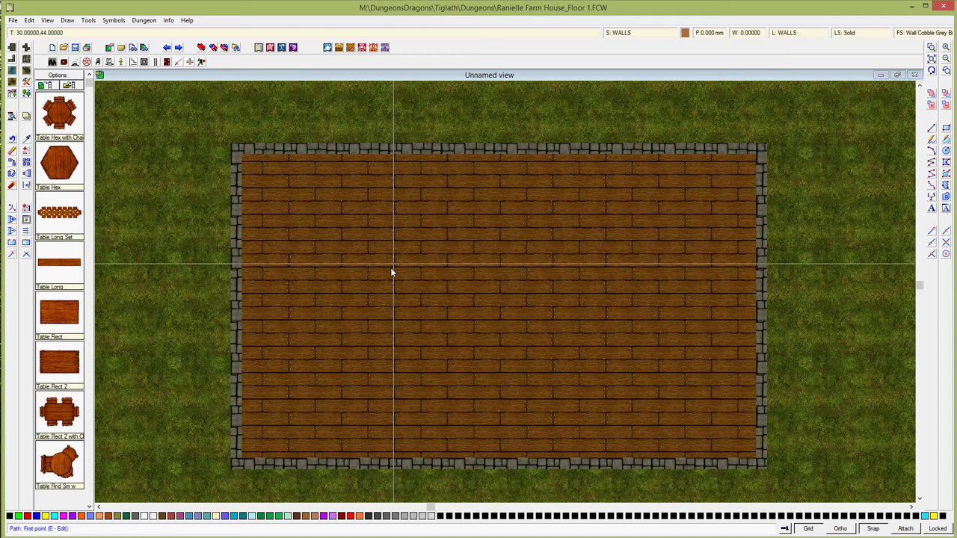
{"action": "left_click", "coordinate": [236, 264]}
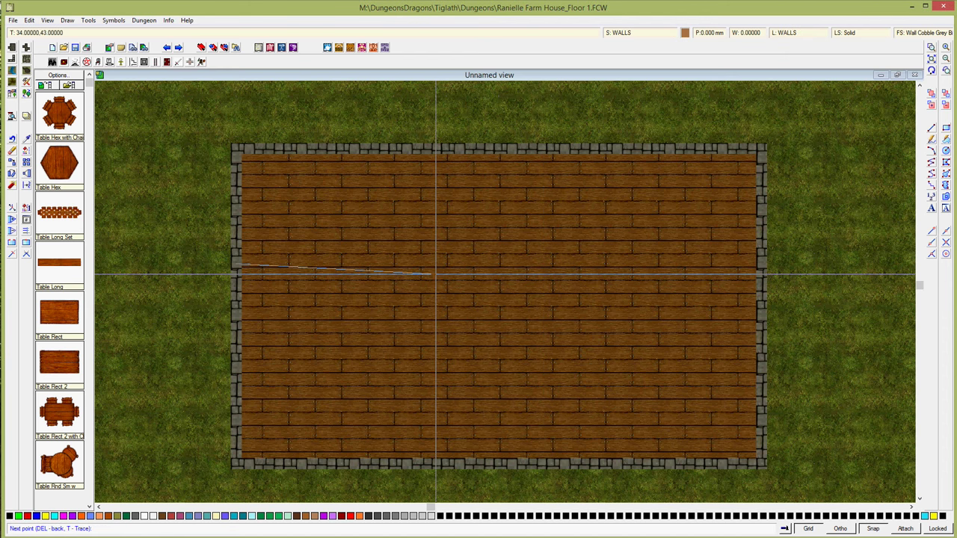
{"action": "left_click", "coordinate": [436, 264]}
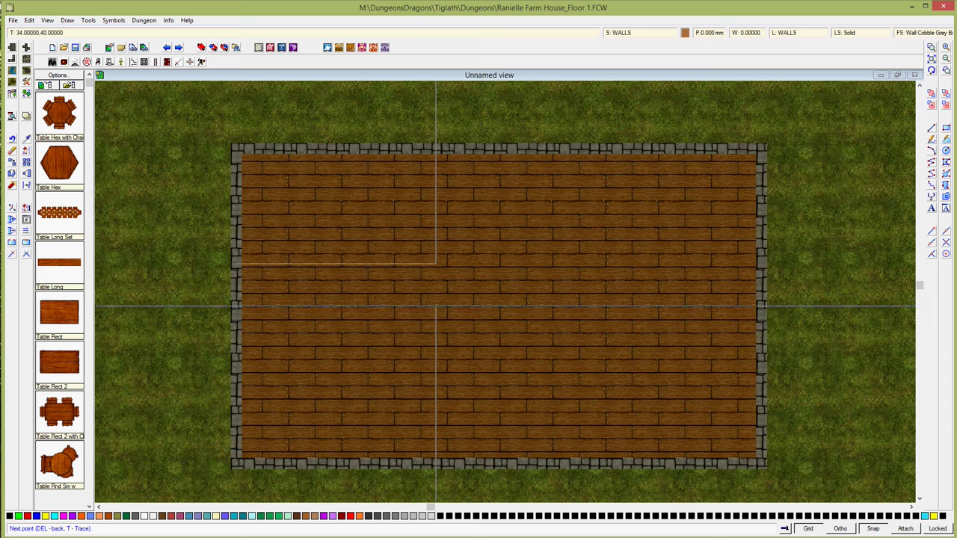
{"action": "left_click", "coordinate": [436, 317]}
{"action": "right_click", "coordinate": [435, 317]}
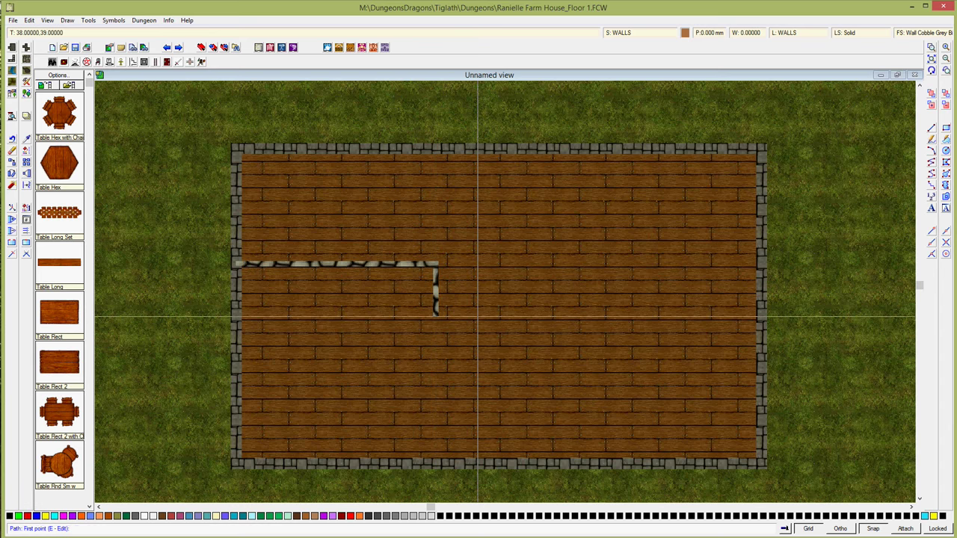
{"action": "key", "text": "ctrl+z"}
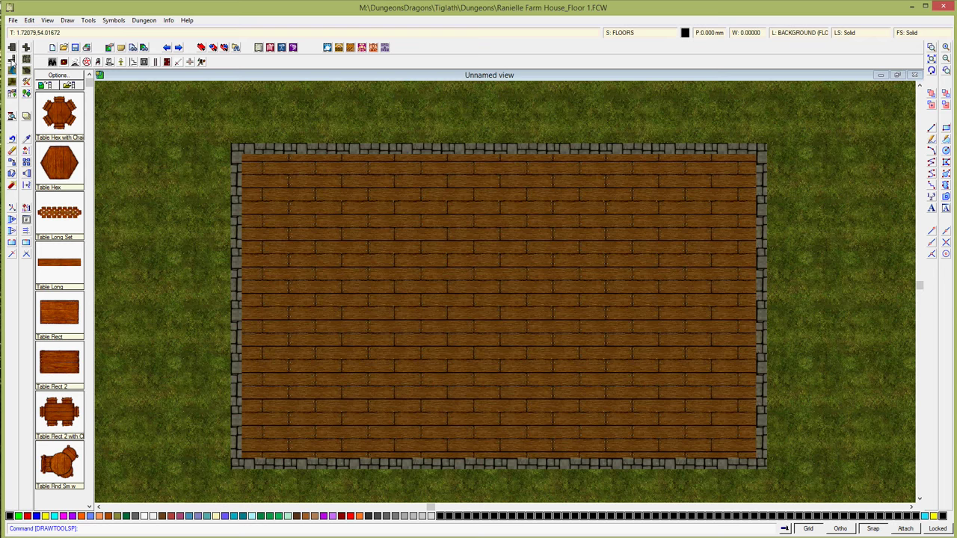
Step: Draw a Wall, Flagstone, Straight interior wall from the left outer wall across, then down
{"action": "left_click", "coordinate": [11, 59]}
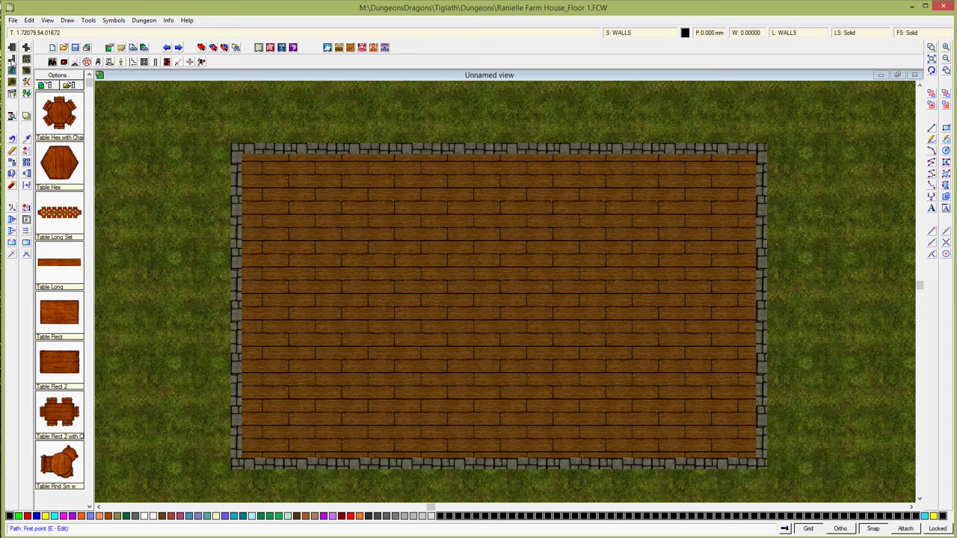
{"action": "right_click", "coordinate": [11, 60]}
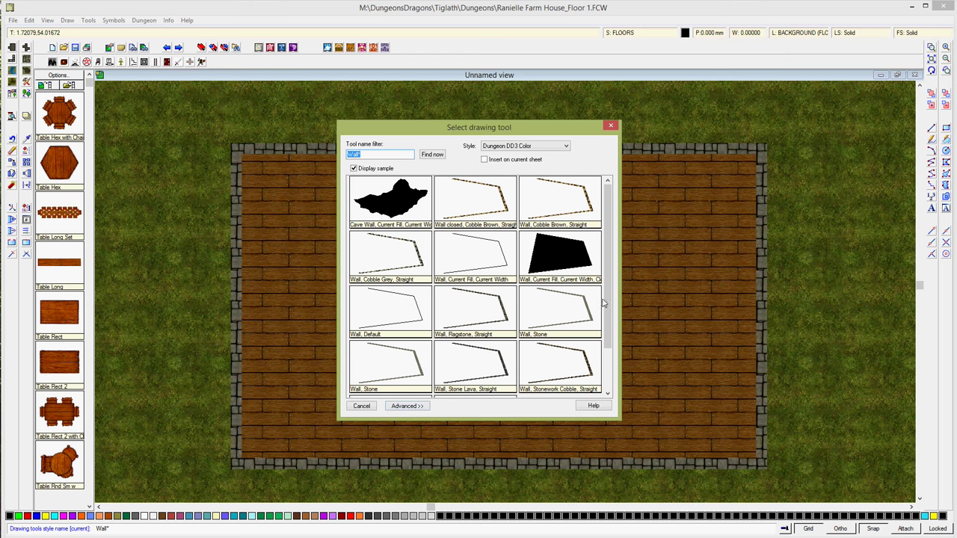
{"action": "left_click", "coordinate": [483, 324]}
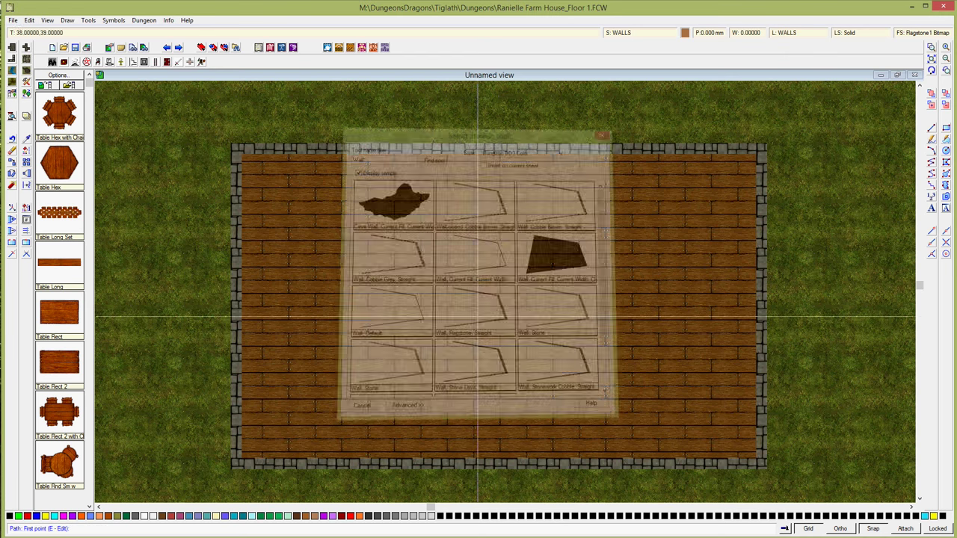
{"action": "left_click", "coordinate": [236, 265]}
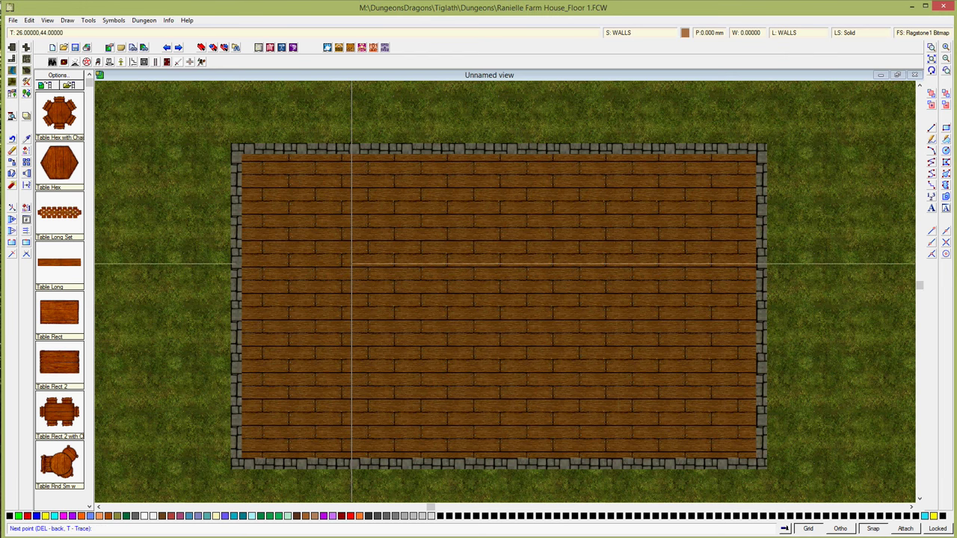
{"action": "left_click", "coordinate": [393, 265]}
{"action": "left_click", "coordinate": [403, 325]}
{"action": "right_click", "coordinate": [406, 340]}
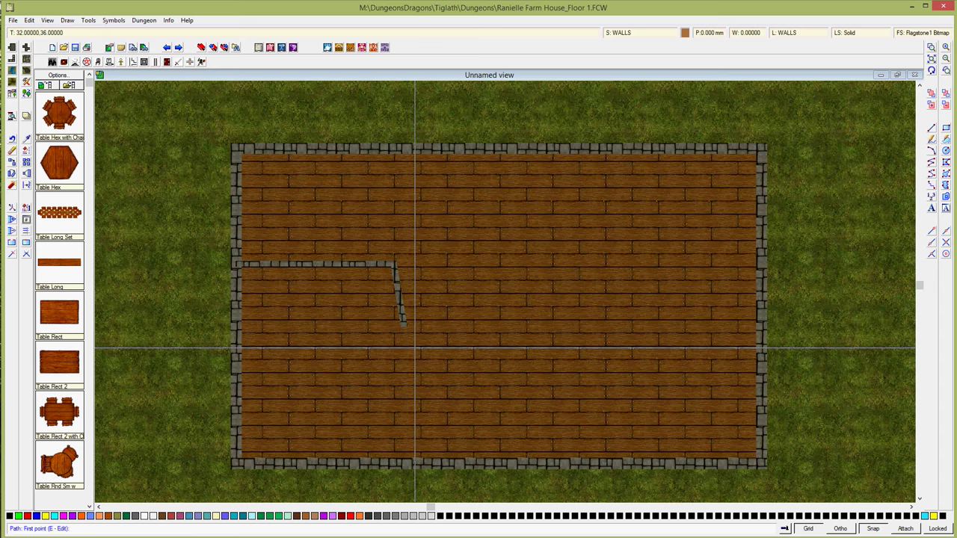
Step: Undo the flagstone interior wall just drawn with Ctrl+Z
{"action": "key", "text": "ctrl+z"}
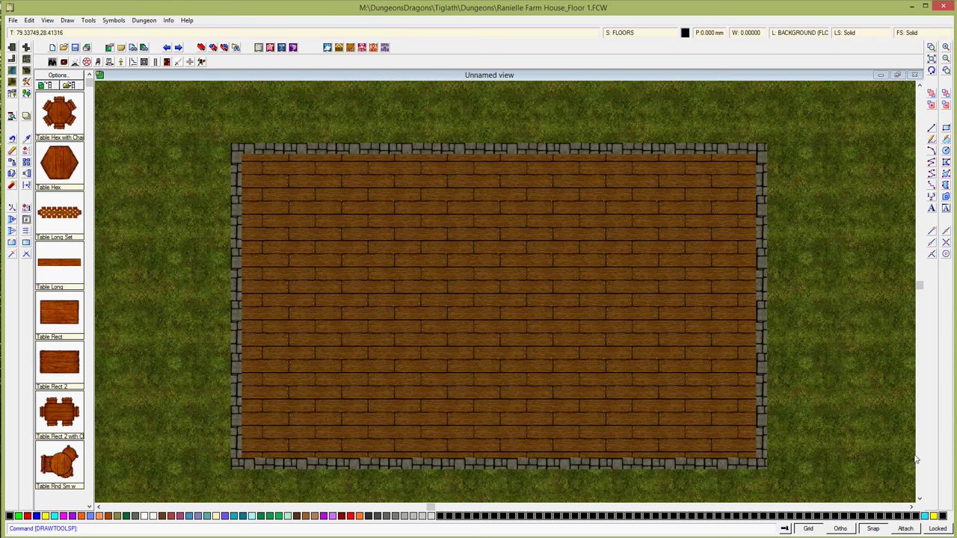
Step: Hide the BACKGROUND (FLOOR 1) grass layer so the house sits on white
{"action": "left_click", "coordinate": [920, 500]}
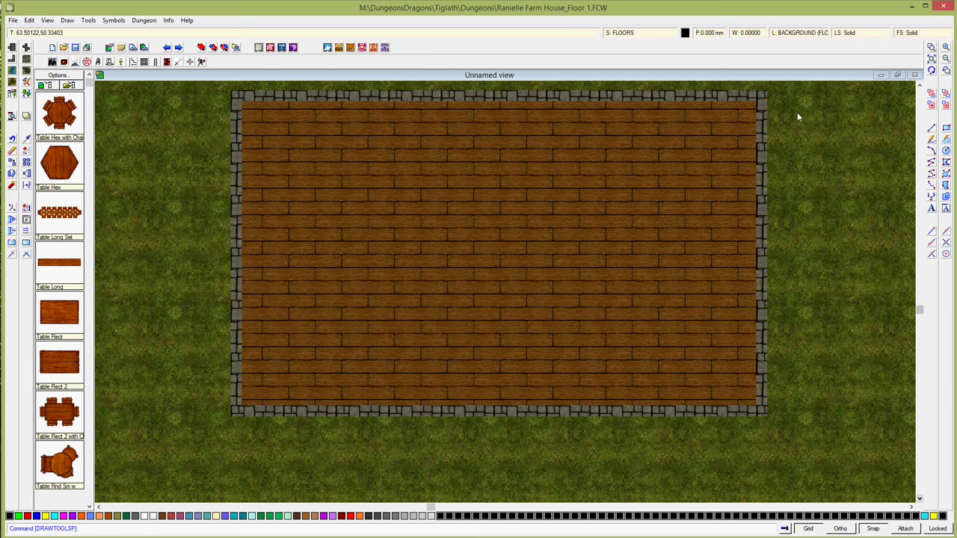
{"action": "left_click", "coordinate": [791, 34]}
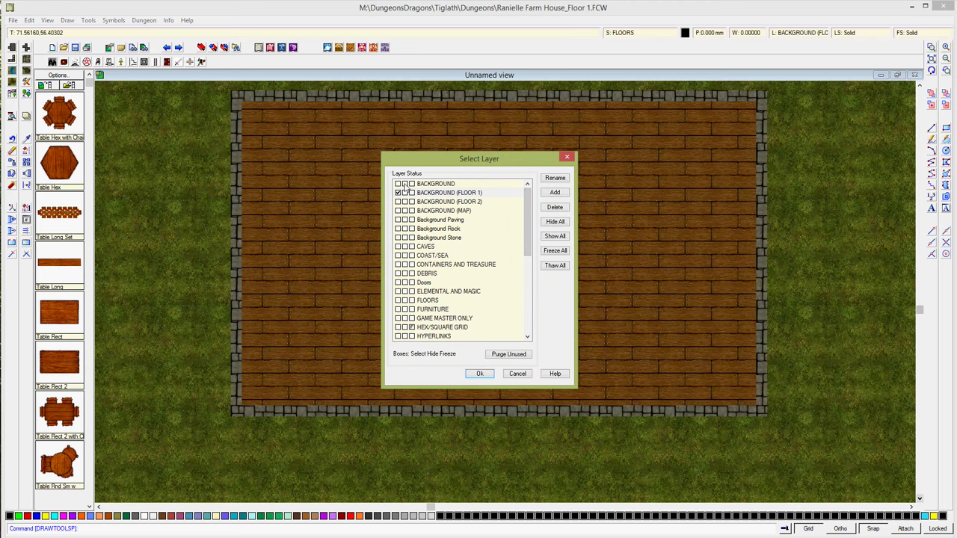
{"action": "left_click", "coordinate": [479, 374]}
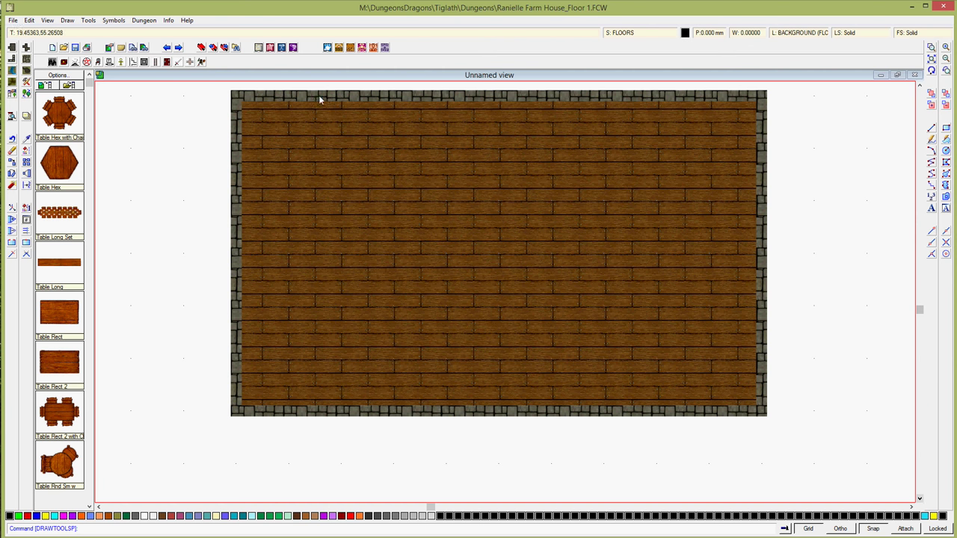
{"action": "left_click", "coordinate": [11, 59]}
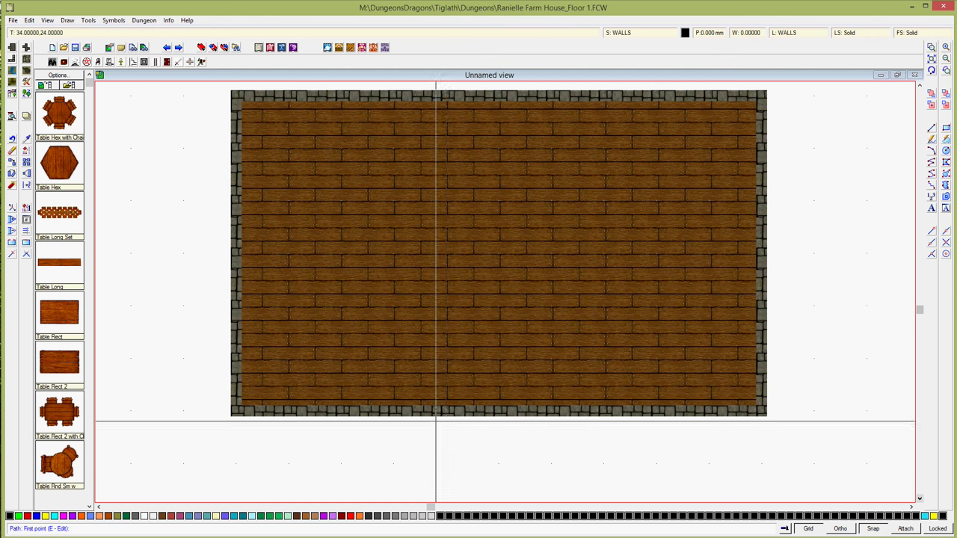
Step: Draw two vertical dividing lines from the bottom wall to the top wall near mid-house
{"action": "left_click", "coordinate": [447, 411]}
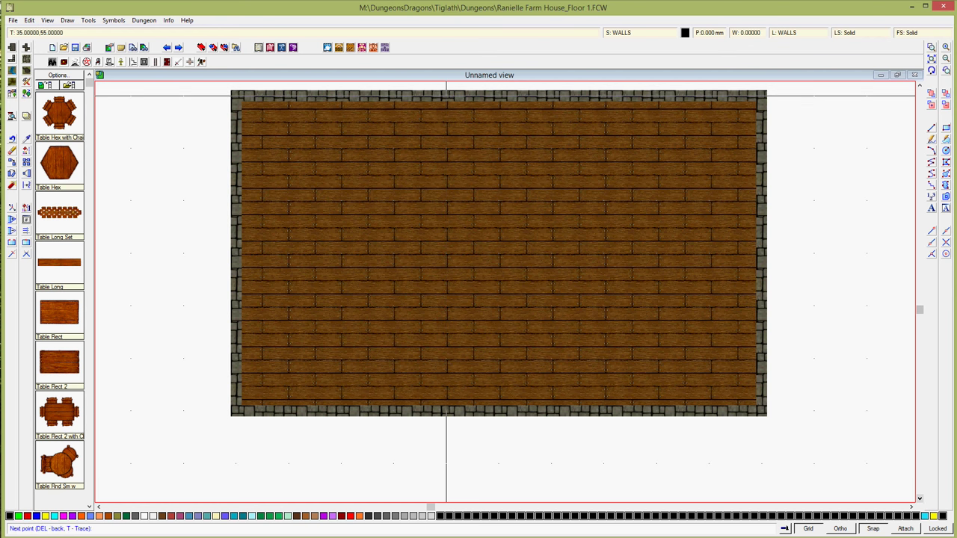
{"action": "left_click", "coordinate": [447, 96]}
{"action": "right_click", "coordinate": [447, 96]}
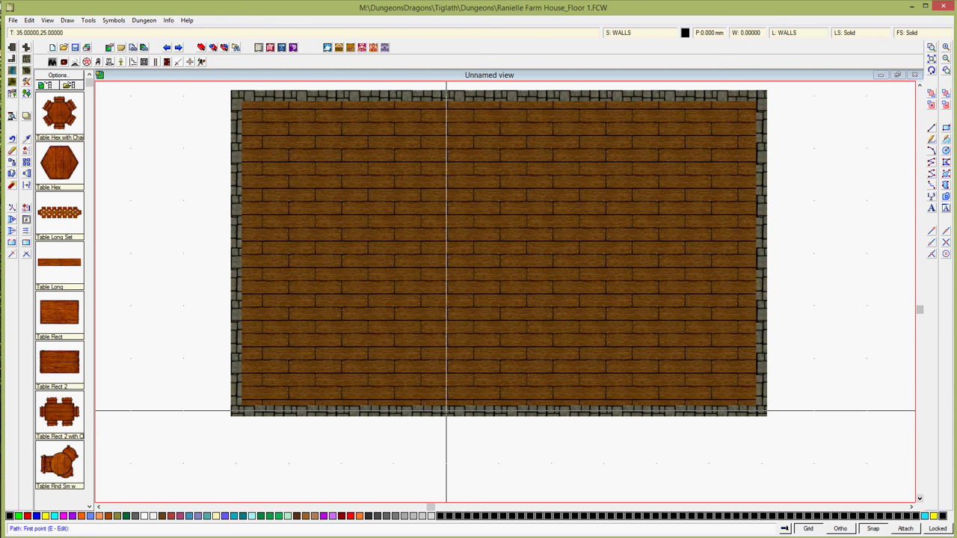
{"action": "left_click", "coordinate": [446, 410]}
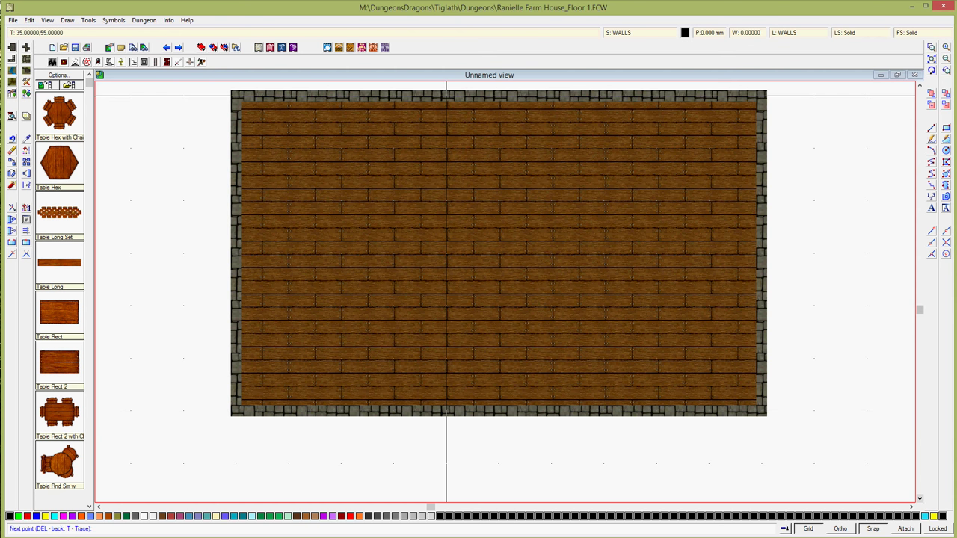
{"action": "left_click", "coordinate": [446, 96]}
{"action": "right_click", "coordinate": [447, 96]}
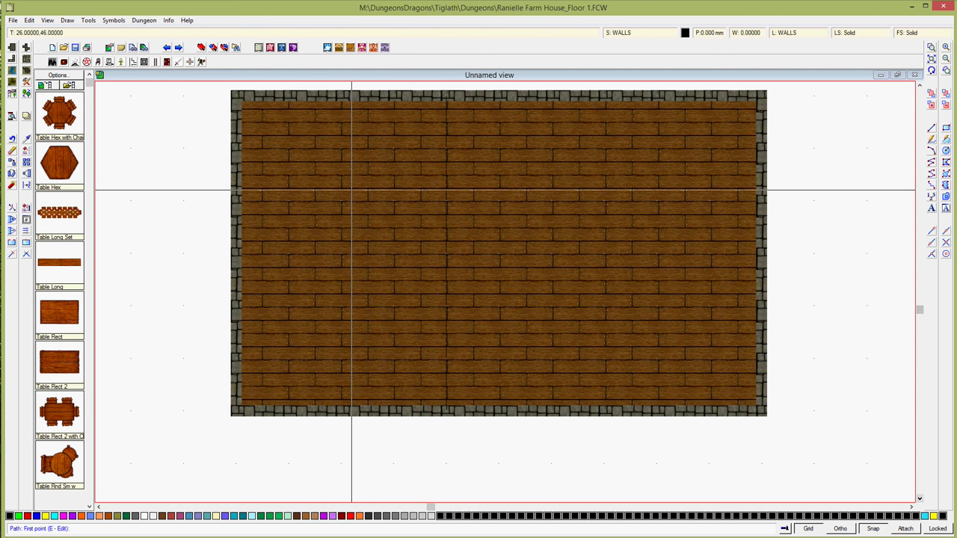
{"action": "key", "text": "Escape"}
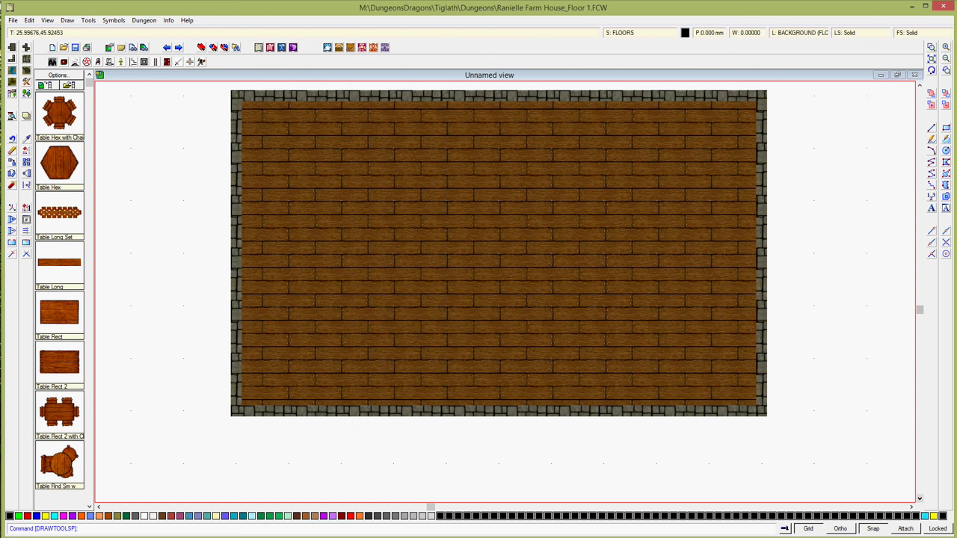
Step: Draw two vertical Wall, Flagstone, Straight walls from the bottom outer wall to the top wall
{"action": "left_click", "coordinate": [12, 60]}
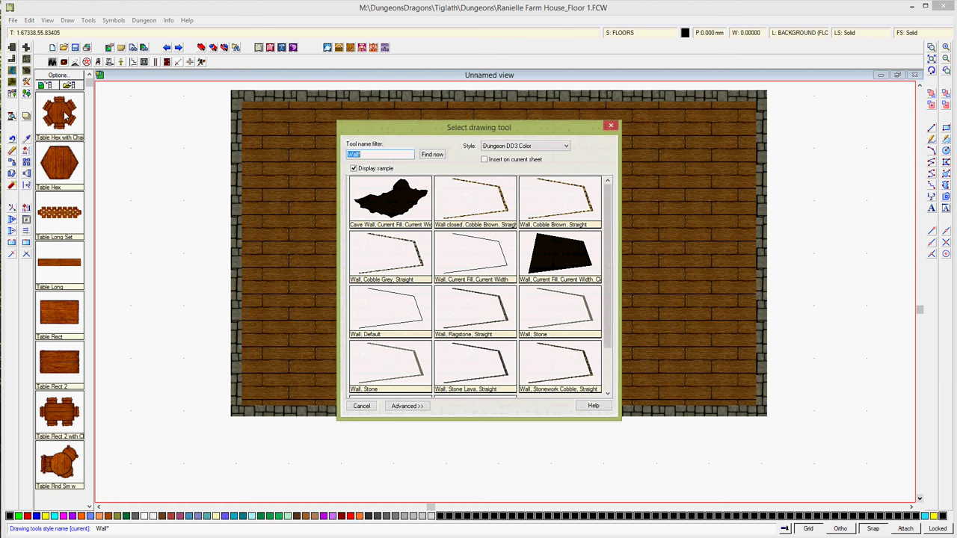
{"action": "double_click", "coordinate": [476, 327]}
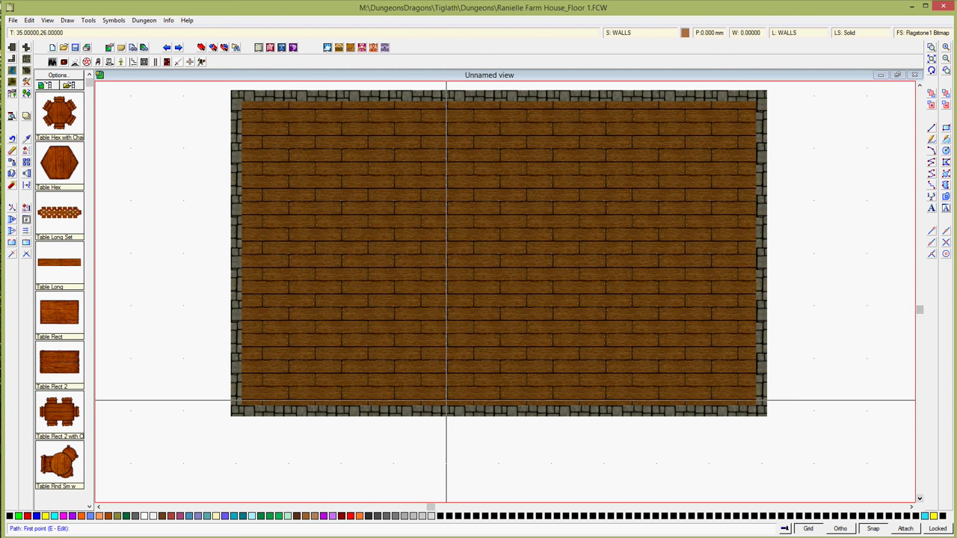
{"action": "left_click", "coordinate": [447, 411]}
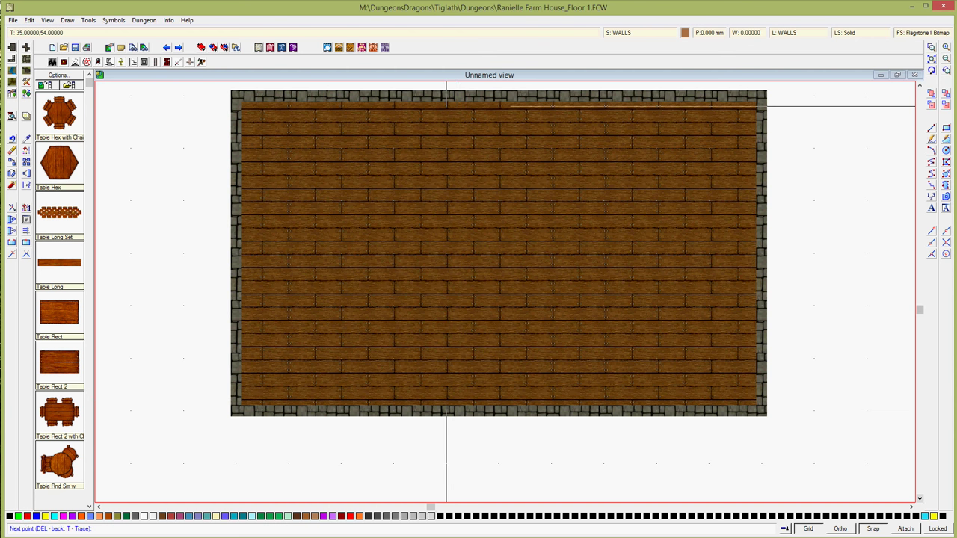
{"action": "left_click", "coordinate": [446, 96]}
{"action": "right_click", "coordinate": [478, 96]}
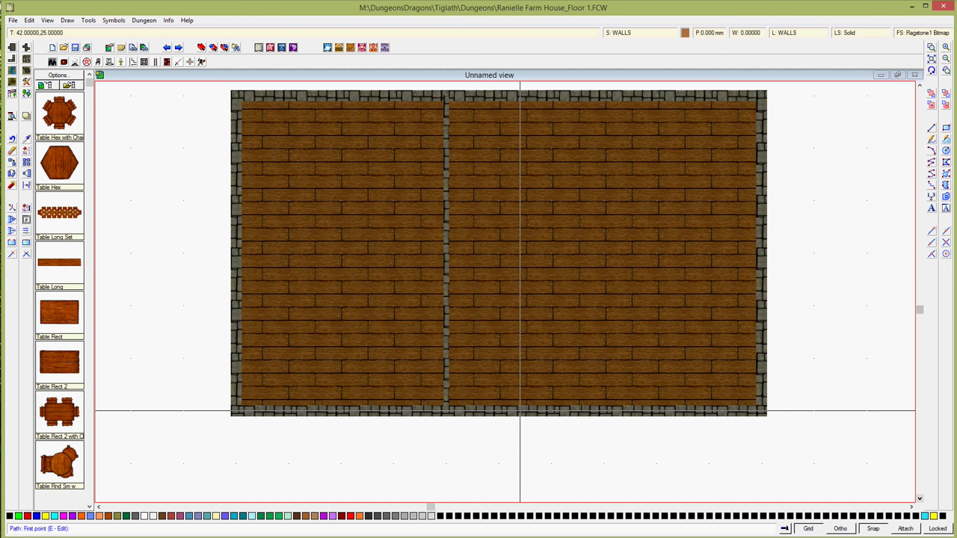
{"action": "left_click", "coordinate": [552, 410]}
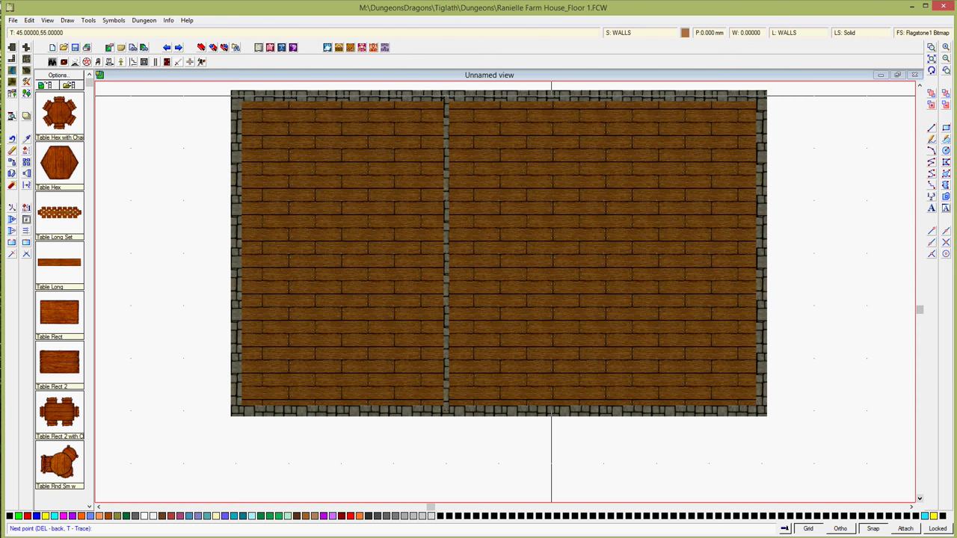
{"action": "left_click", "coordinate": [552, 96]}
{"action": "right_click", "coordinate": [552, 96]}
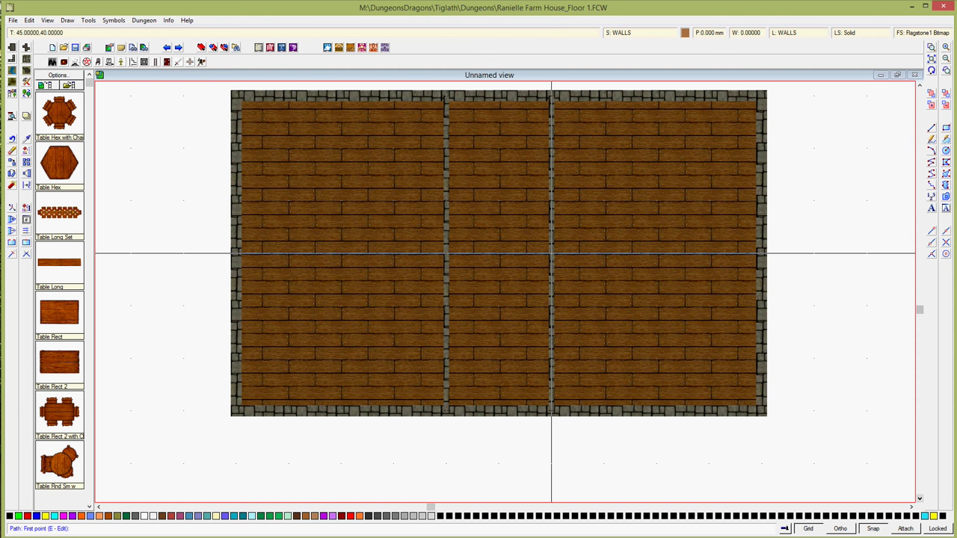
Step: Draw a horizontal flagstone wall from the middle dividing wall to the right outer wall
{"action": "left_click", "coordinate": [552, 222]}
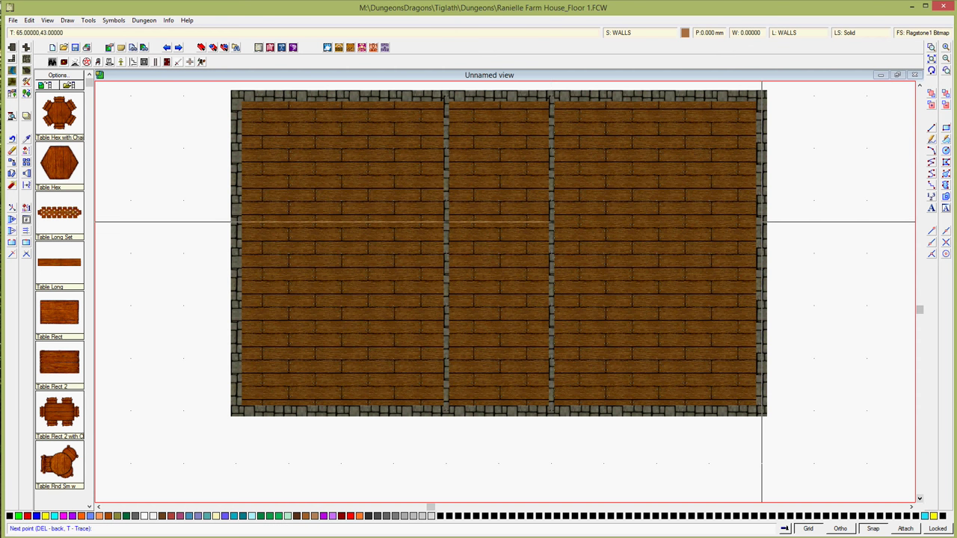
{"action": "left_click", "coordinate": [762, 222]}
{"action": "right_click", "coordinate": [762, 222]}
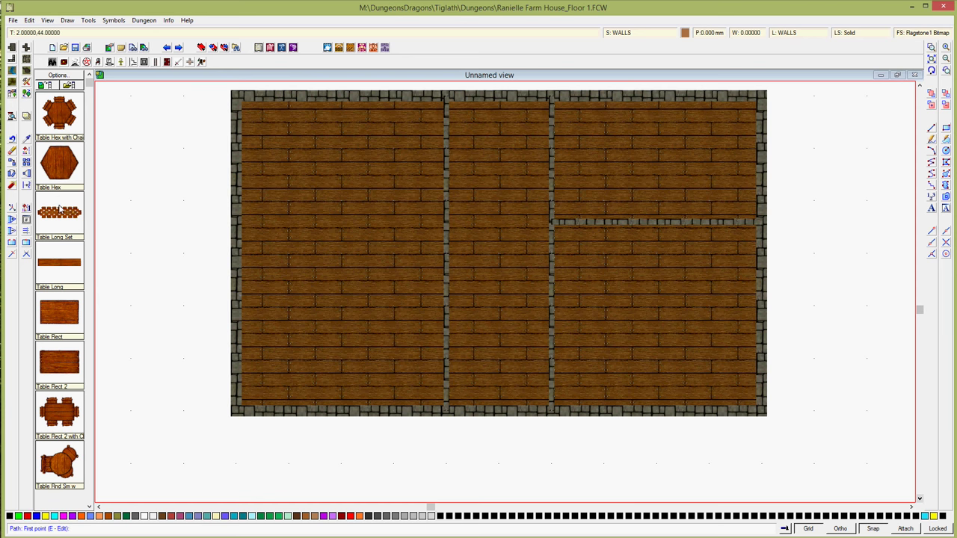
{"action": "mouse_move", "coordinate": [60, 209]}
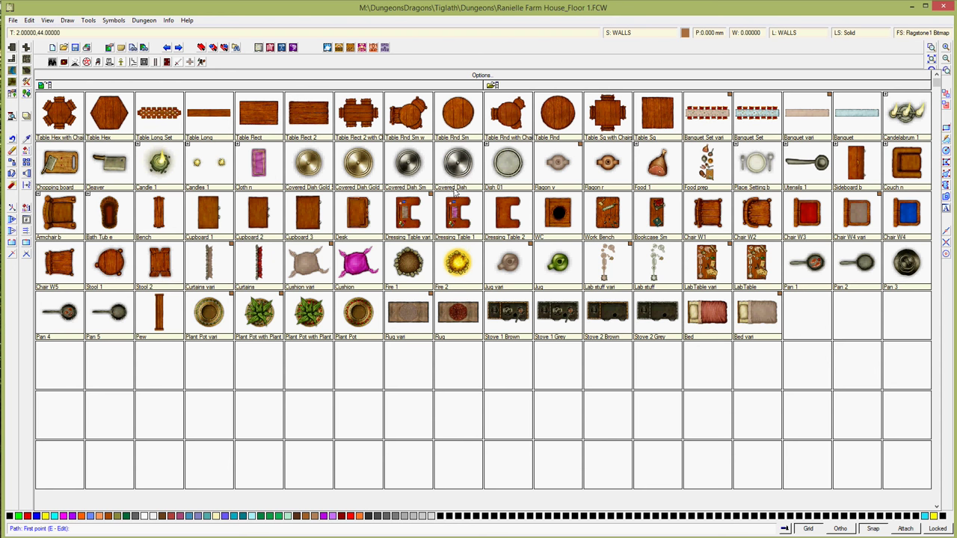
Step: Select Table Rect 2 with independent X/Y scaling at doubled size and place it in the lower-right room
{"action": "left_click", "coordinate": [312, 122]}
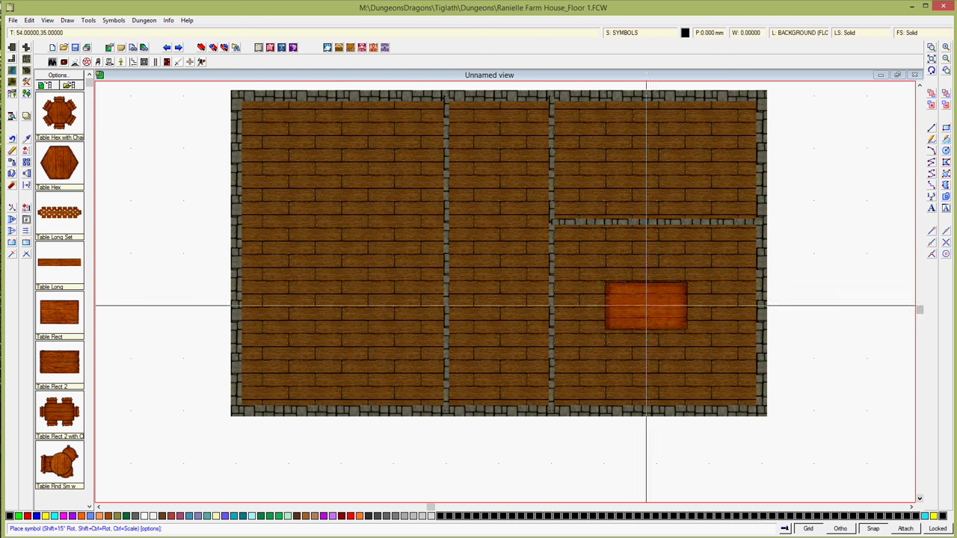
{"action": "right_click", "coordinate": [873, 529]}
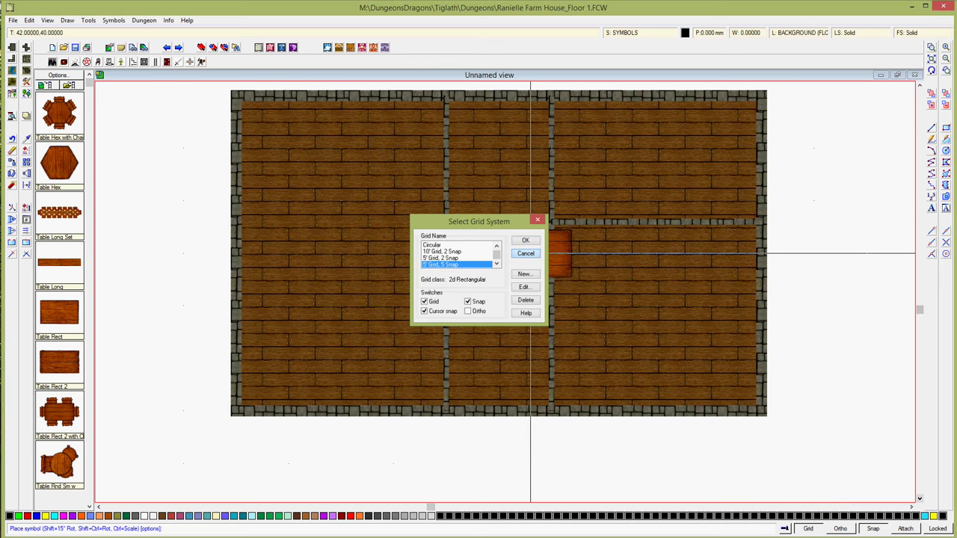
{"action": "left_click", "coordinate": [525, 253]}
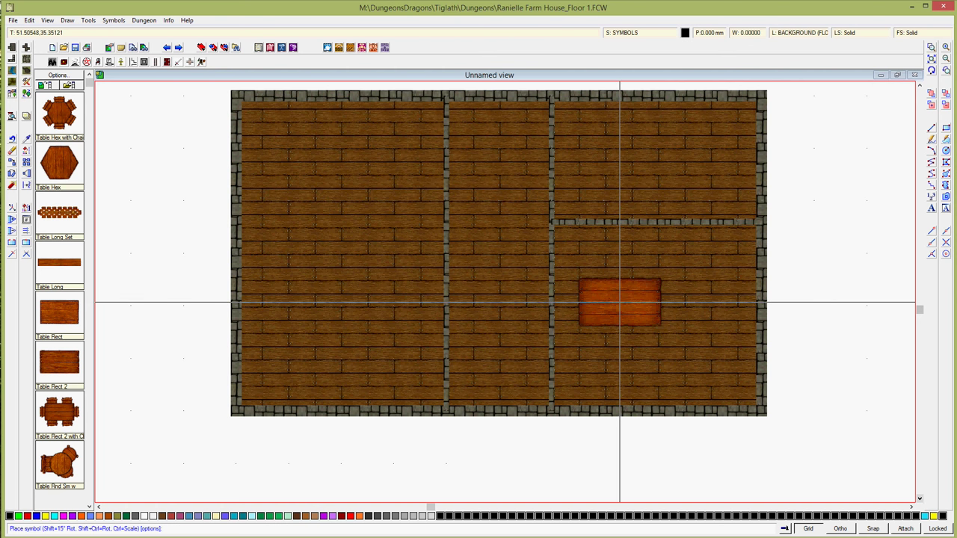
{"action": "right_click", "coordinate": [631, 309]}
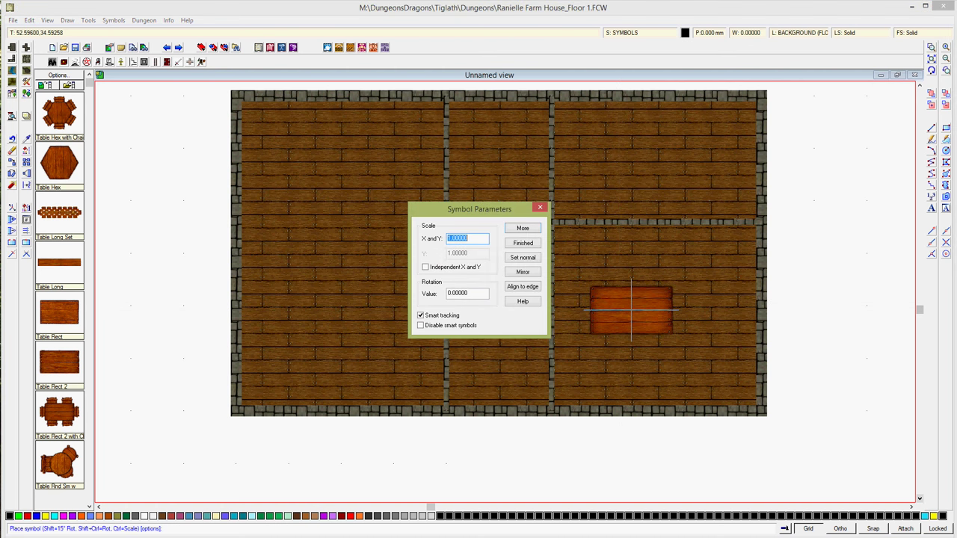
{"action": "left_click", "coordinate": [425, 267]}
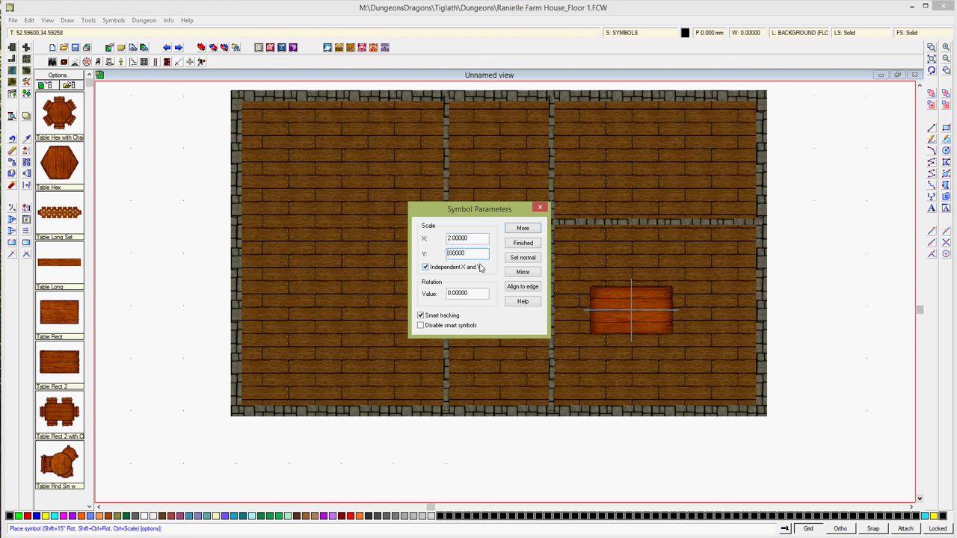
{"action": "left_click", "coordinate": [522, 242]}
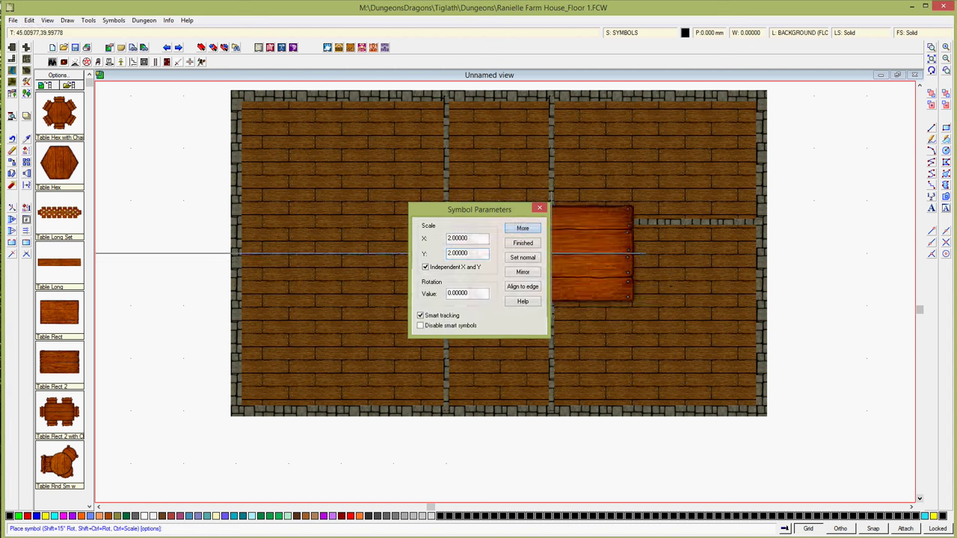
{"action": "left_click", "coordinate": [658, 314]}
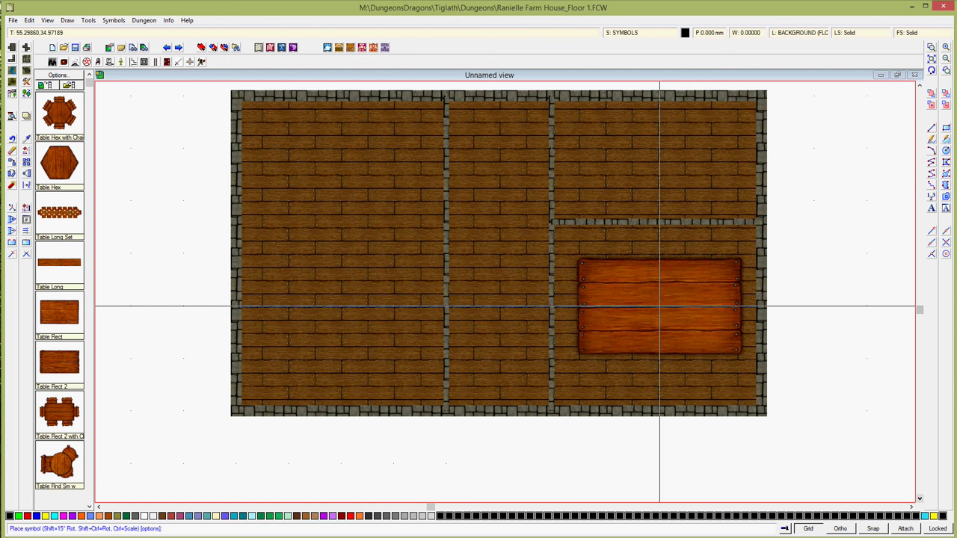
Step: Change the table's width scale to 1.5, place it in the lower-right room, and finish
{"action": "right_click", "coordinate": [660, 306]}
{"action": "left_click", "coordinate": [448, 239]}
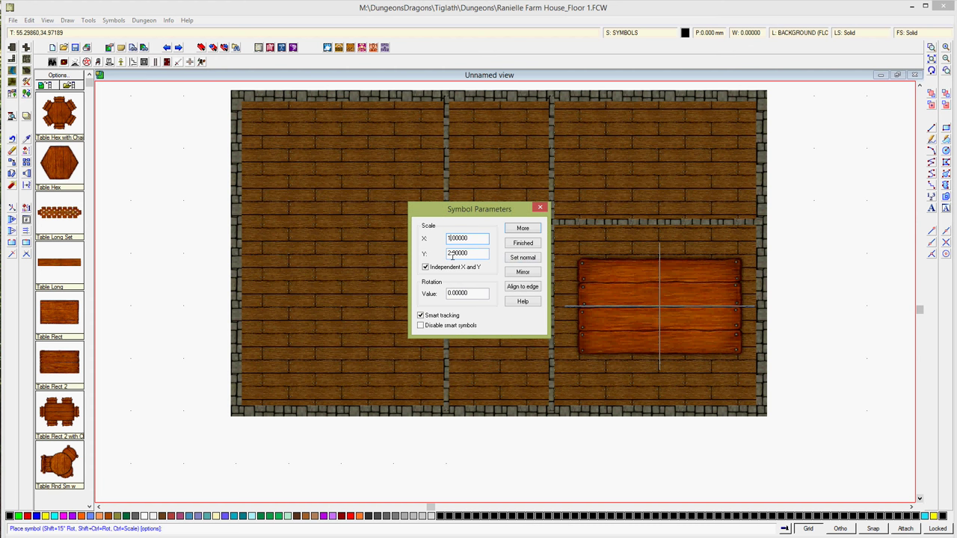
{"action": "left_click", "coordinate": [523, 243]}
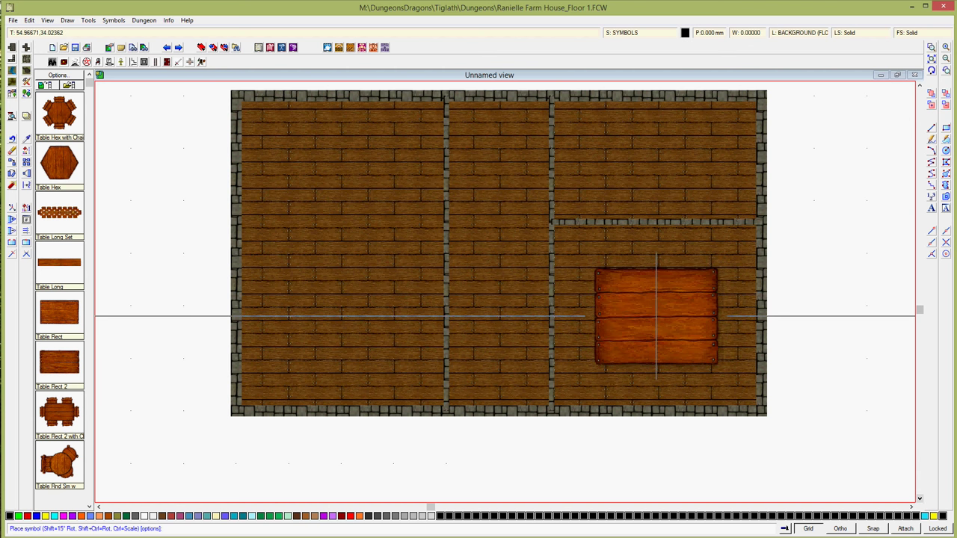
{"action": "left_click", "coordinate": [658, 313]}
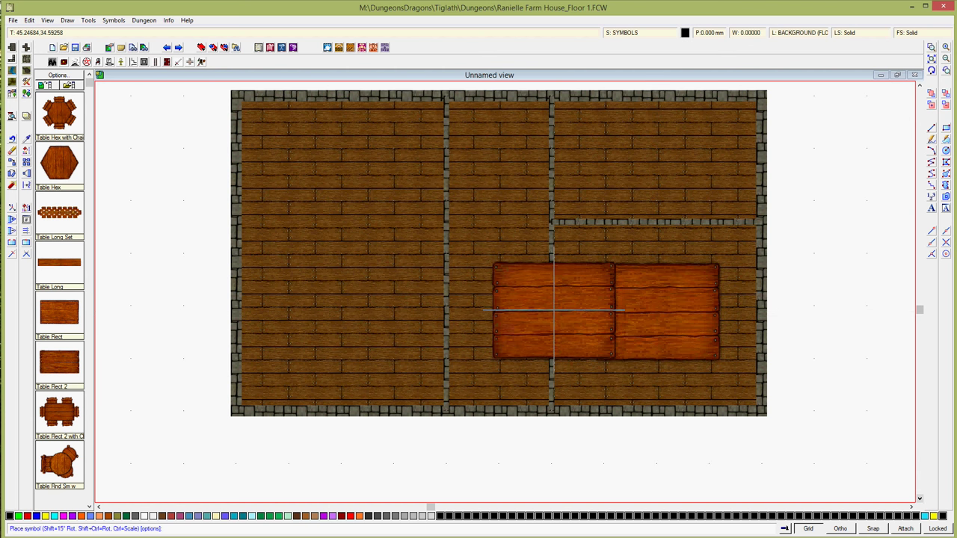
{"action": "right_click", "coordinate": [555, 305]}
{"action": "left_click", "coordinate": [523, 245]}
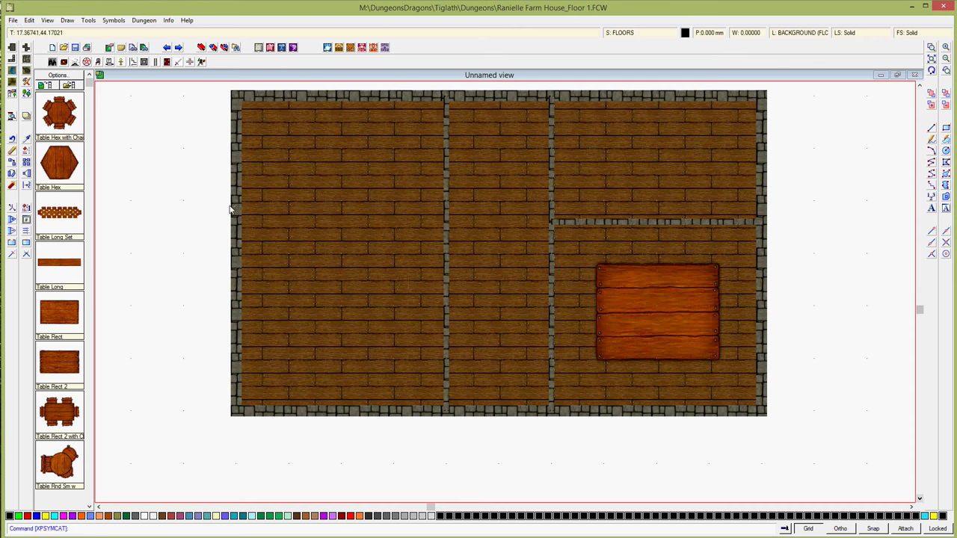
Step: Pick a chair symbol from the furniture catalog with linked scaling reset to 1
{"action": "left_click", "coordinate": [55, 173]}
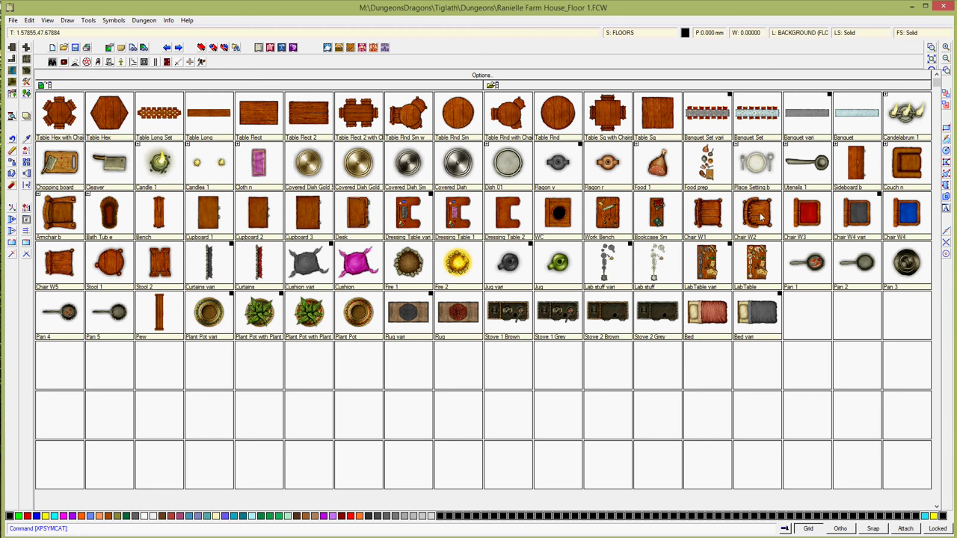
{"action": "left_click", "coordinate": [714, 220]}
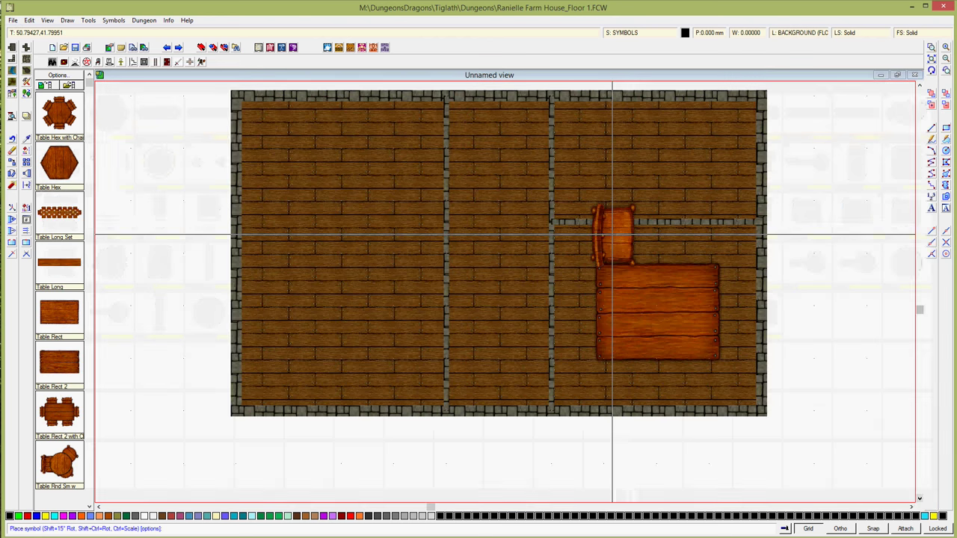
{"action": "right_click", "coordinate": [613, 236]}
{"action": "left_click", "coordinate": [425, 268]}
{"action": "double_click", "coordinate": [468, 238]}
{"action": "type", "text": "1"}
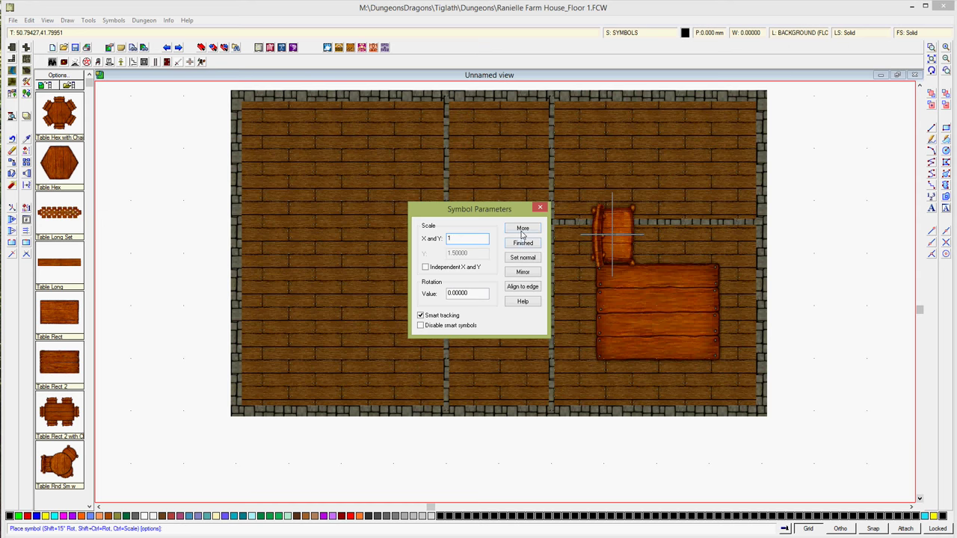
{"action": "left_click", "coordinate": [522, 242]}
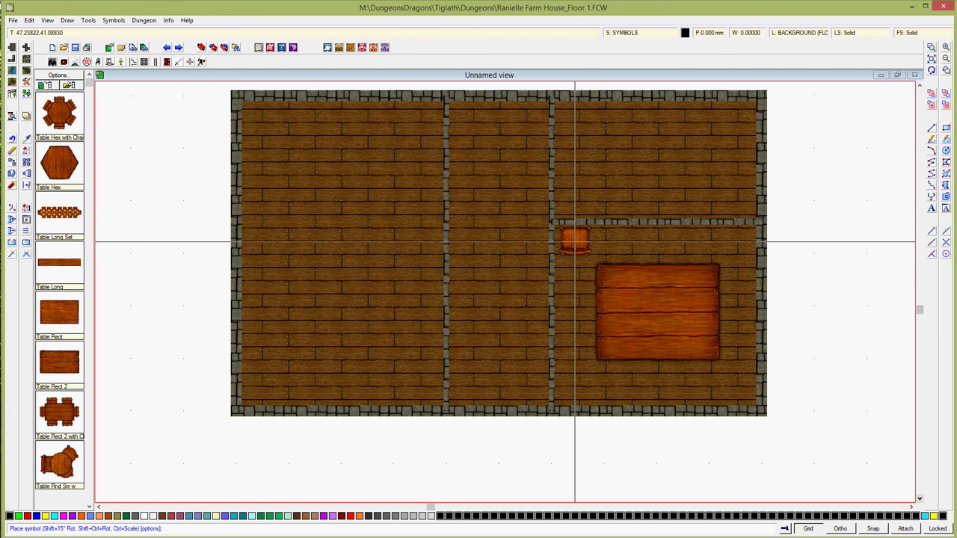
Step: Place chairs around the table: two below, three above, one at each end, then finish
{"action": "left_click", "coordinate": [619, 366]}
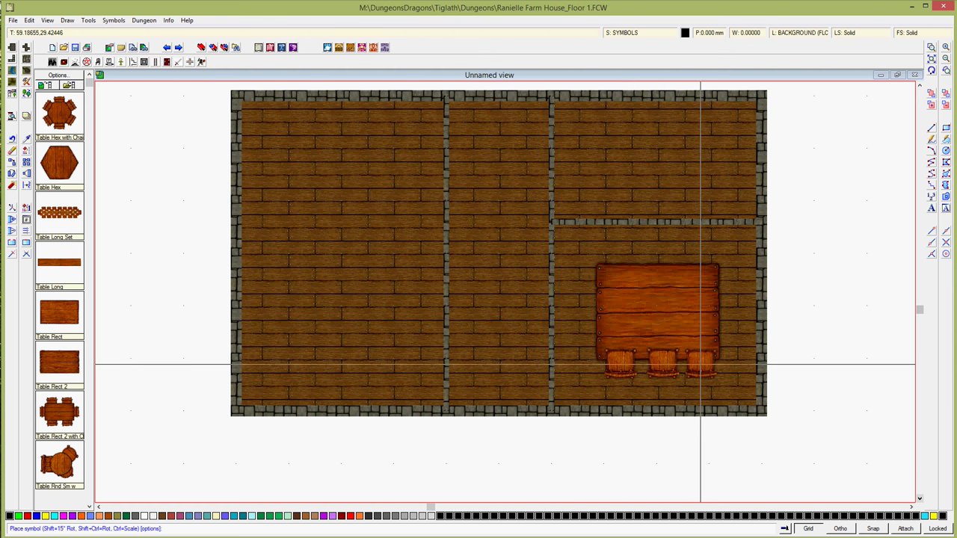
{"action": "left_click", "coordinate": [700, 366]}
{"action": "key", "text": "shift"}
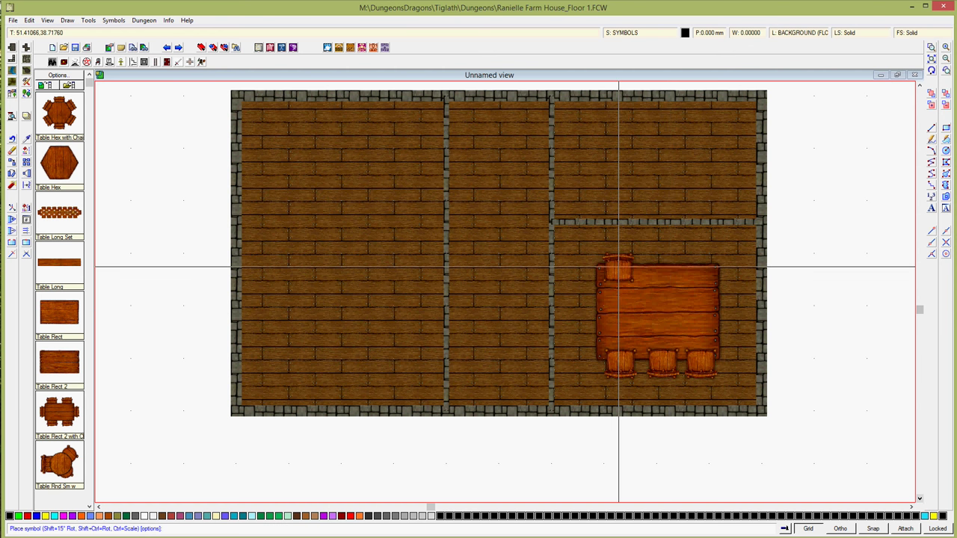
{"action": "left_click", "coordinate": [622, 267]}
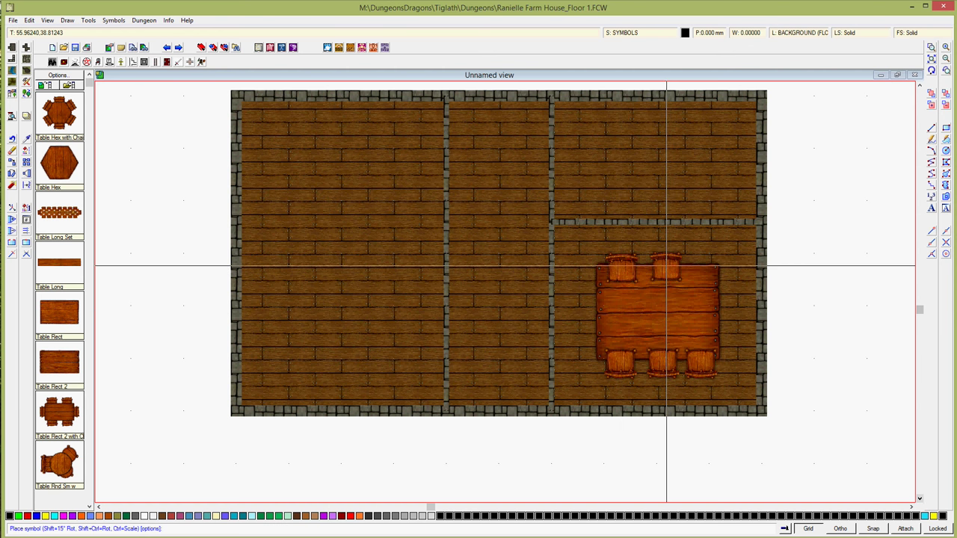
{"action": "left_click", "coordinate": [661, 267]}
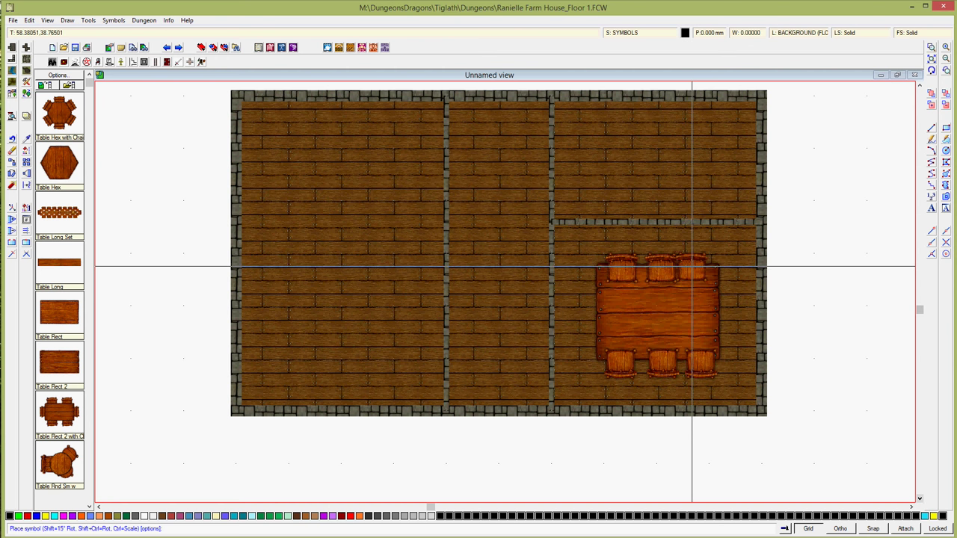
{"action": "left_click", "coordinate": [694, 265]}
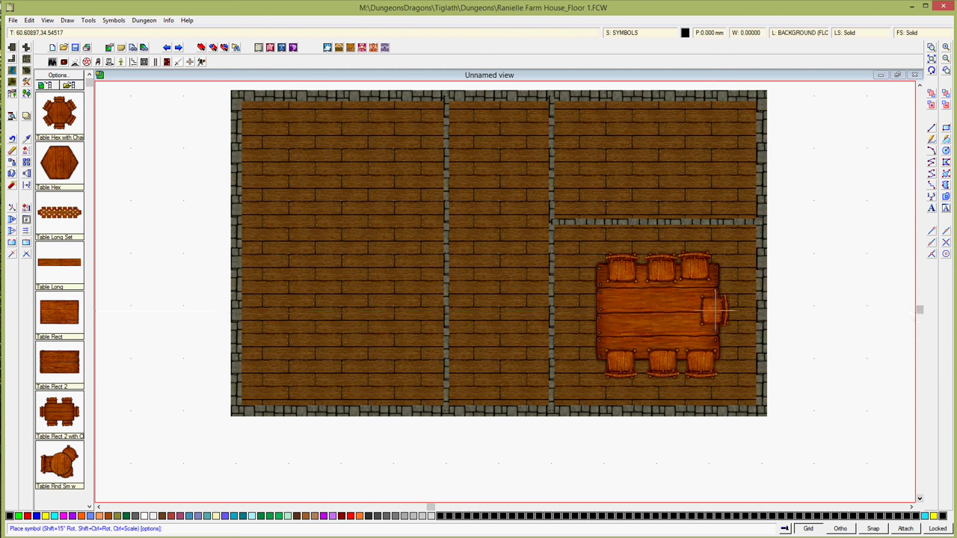
{"action": "left_click", "coordinate": [719, 312]}
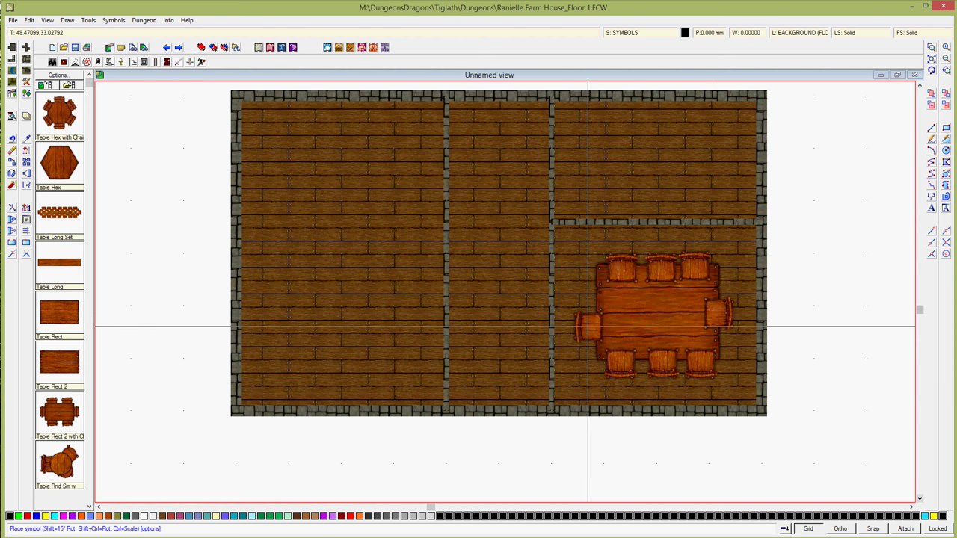
{"action": "left_click", "coordinate": [596, 313]}
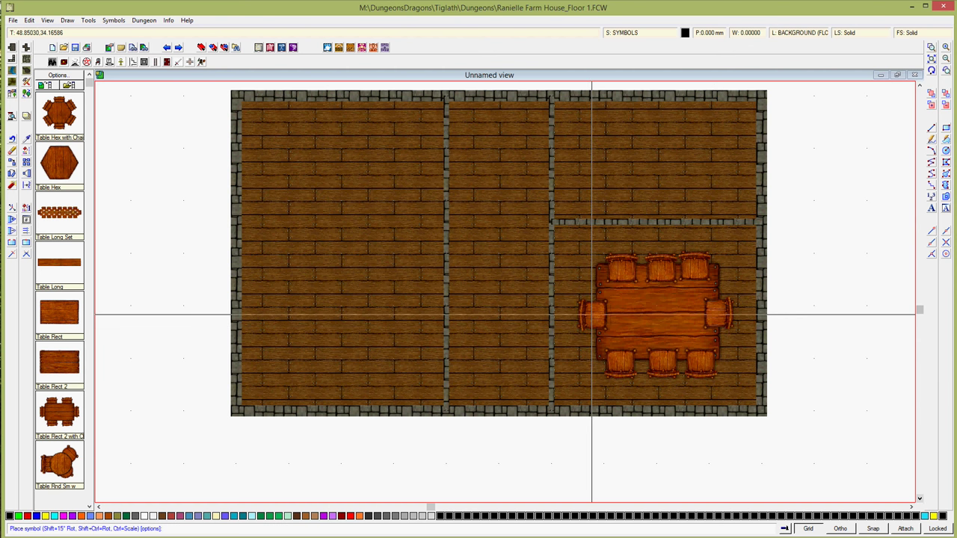
{"action": "right_click", "coordinate": [652, 320]}
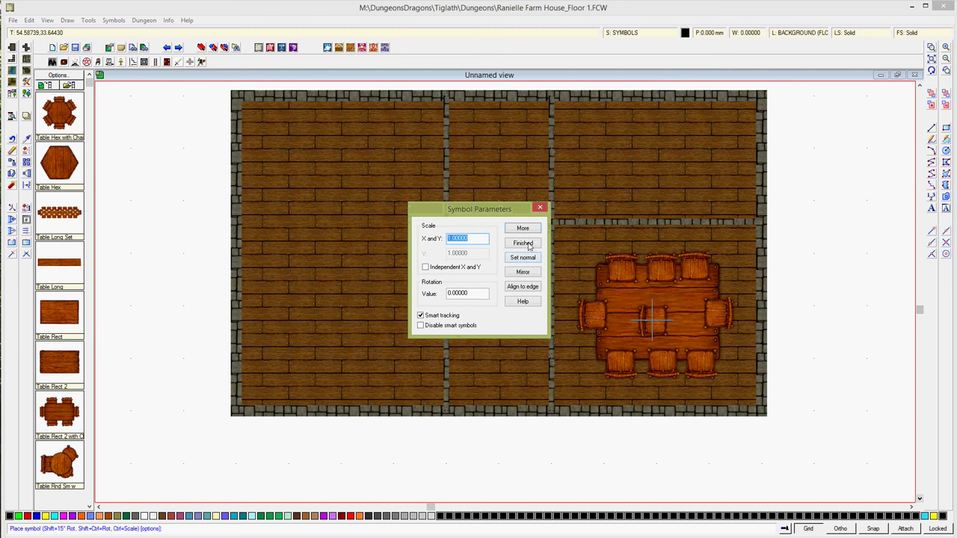
{"action": "left_click", "coordinate": [526, 243]}
{"action": "left_click", "coordinate": [946, 95]}
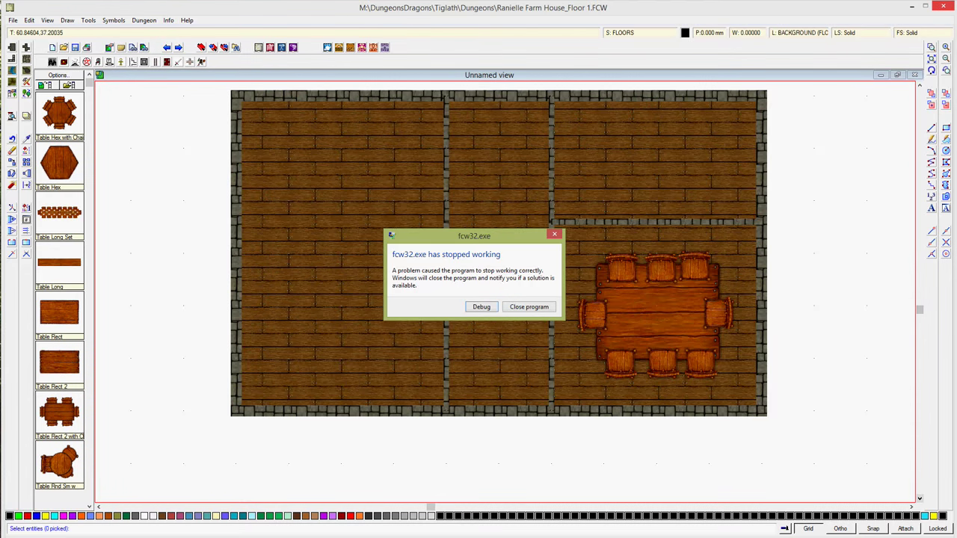
Step: Close the program from the 'fcw32.exe has stopped working' dialog
{"action": "left_click", "coordinate": [528, 314]}
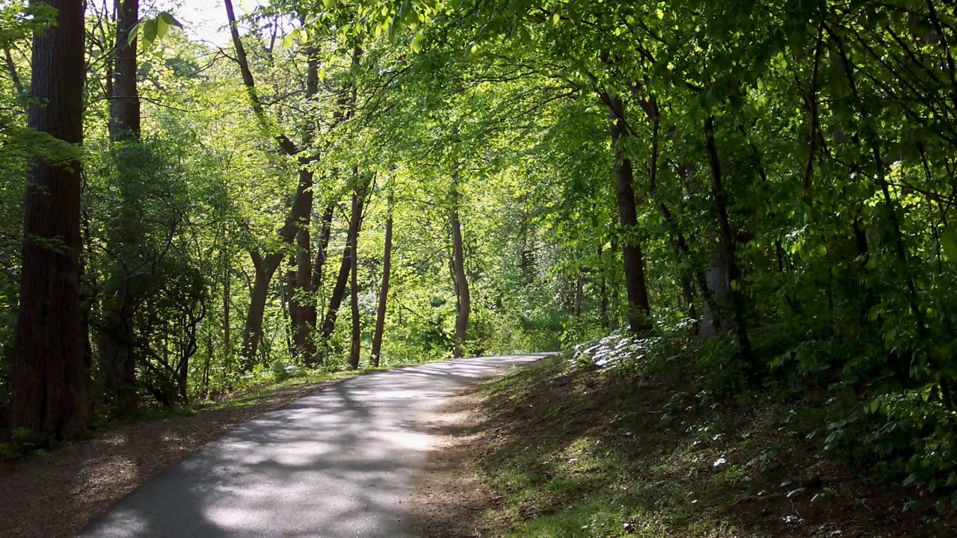
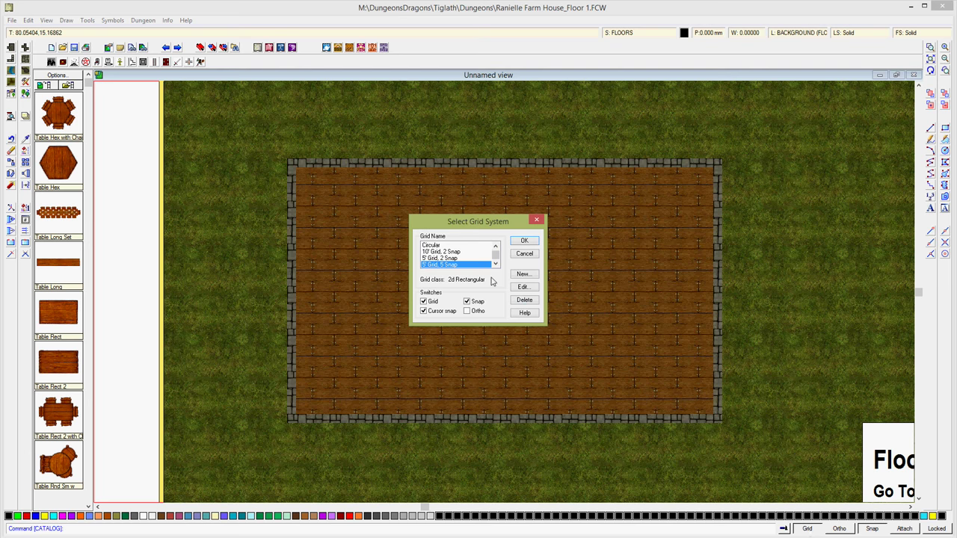
Step: Dismiss the grid system dialog and choose the Wall, Flagstone style
{"action": "left_click", "coordinate": [525, 253]}
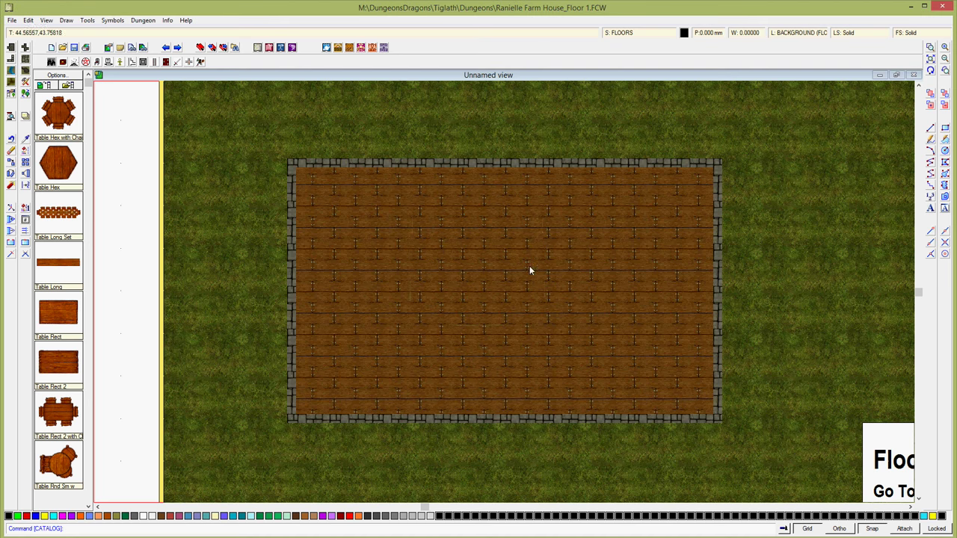
{"action": "left_click", "coordinate": [11, 60]}
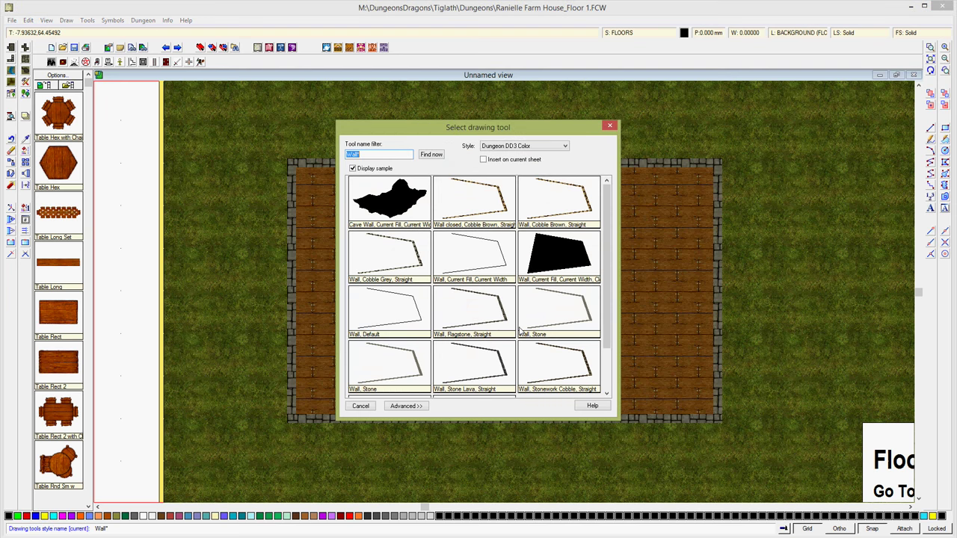
{"action": "double_click", "coordinate": [481, 319]}
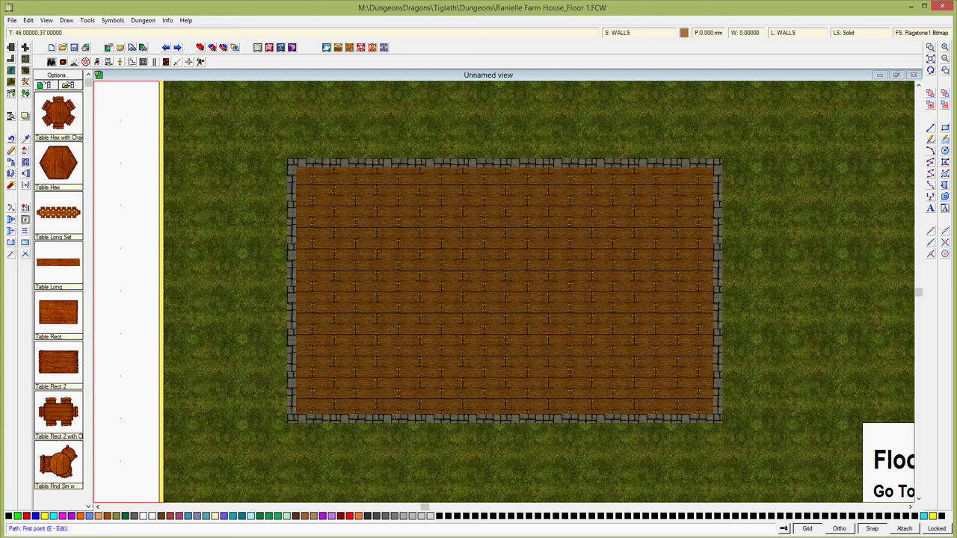
Step: Hide the grass background layer in the layer list
{"action": "left_click", "coordinate": [782, 36]}
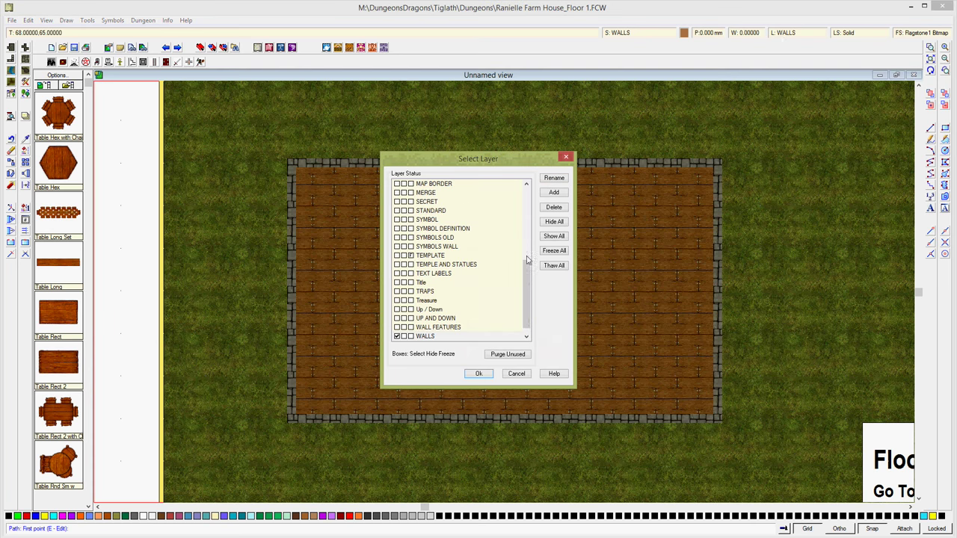
{"action": "scroll", "coordinate": [526, 222], "scroll_direction": "up", "scroll_amount": 7}
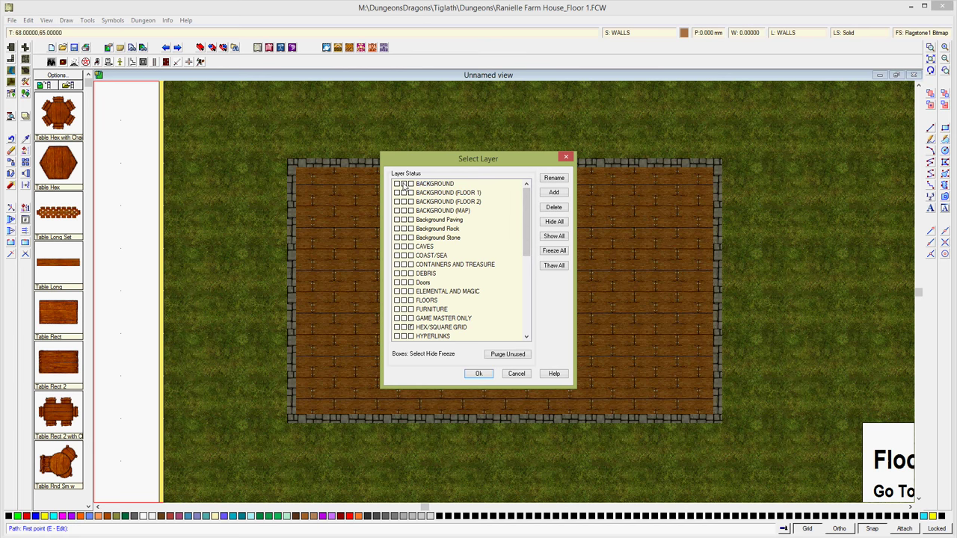
{"action": "left_click", "coordinate": [479, 374]}
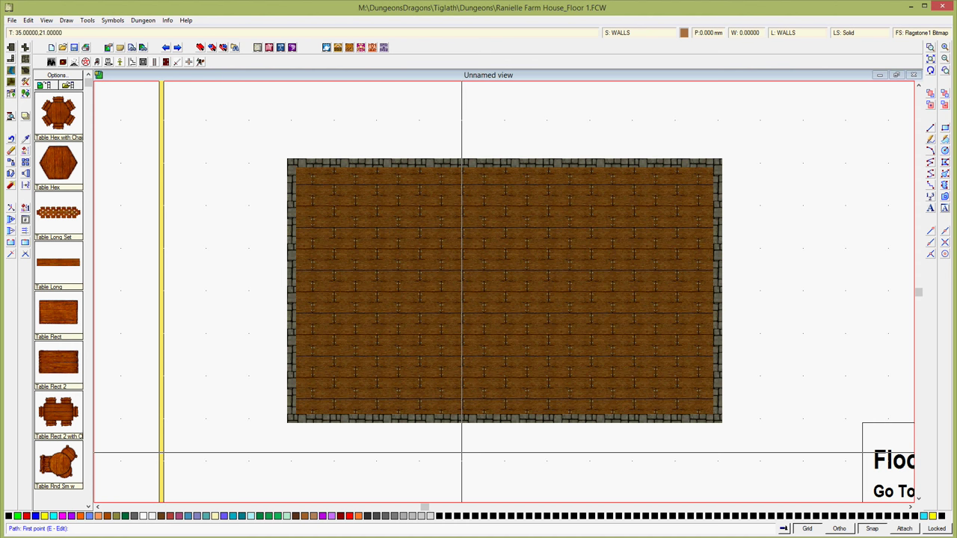
Step: Draw a vertical flagstone wall from the floor's bottom edge to its top, left of centre
{"action": "left_click", "coordinate": [445, 410]}
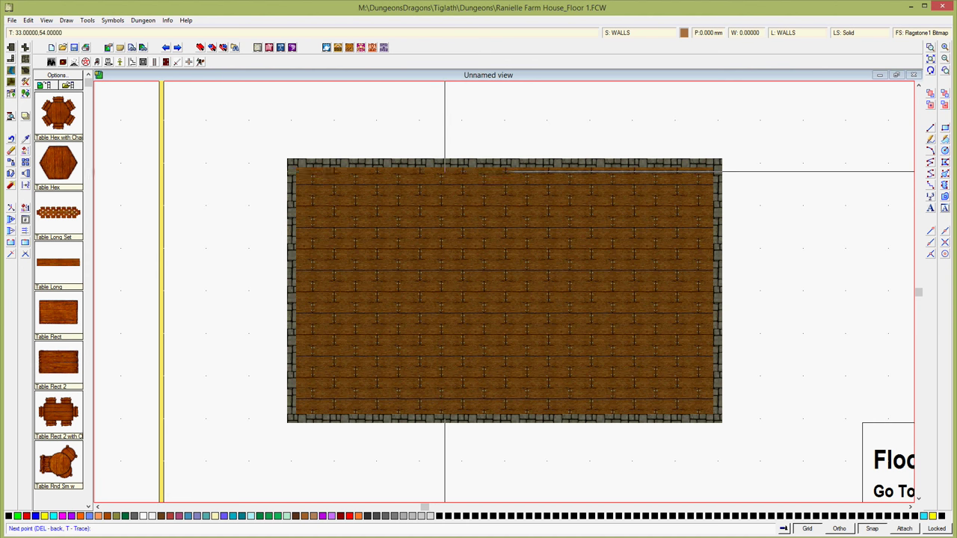
{"action": "left_click", "coordinate": [445, 161]}
{"action": "right_click", "coordinate": [444, 161]}
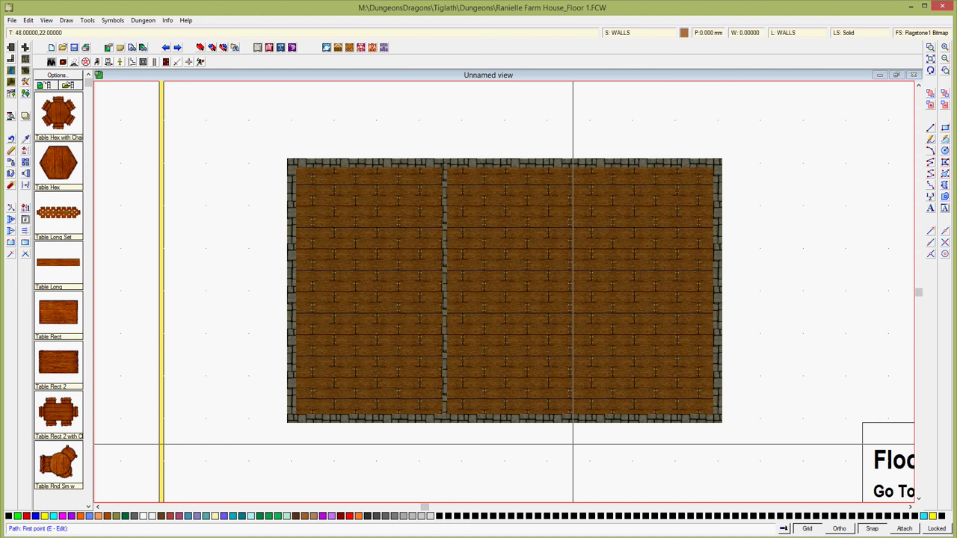
Step: Draw a second vertical wall, then undo it as misplaced
{"action": "left_click", "coordinate": [564, 418]}
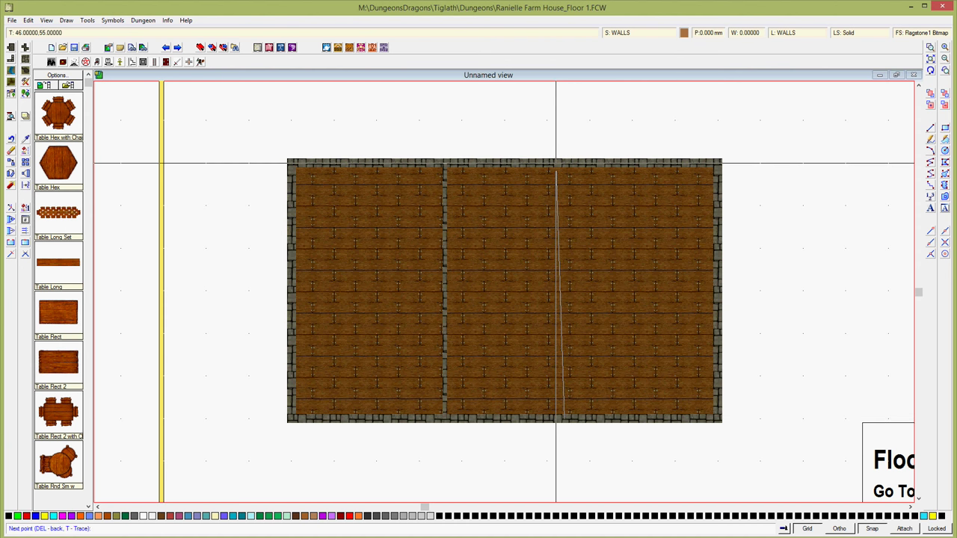
{"action": "left_click", "coordinate": [555, 162]}
{"action": "right_click", "coordinate": [555, 162]}
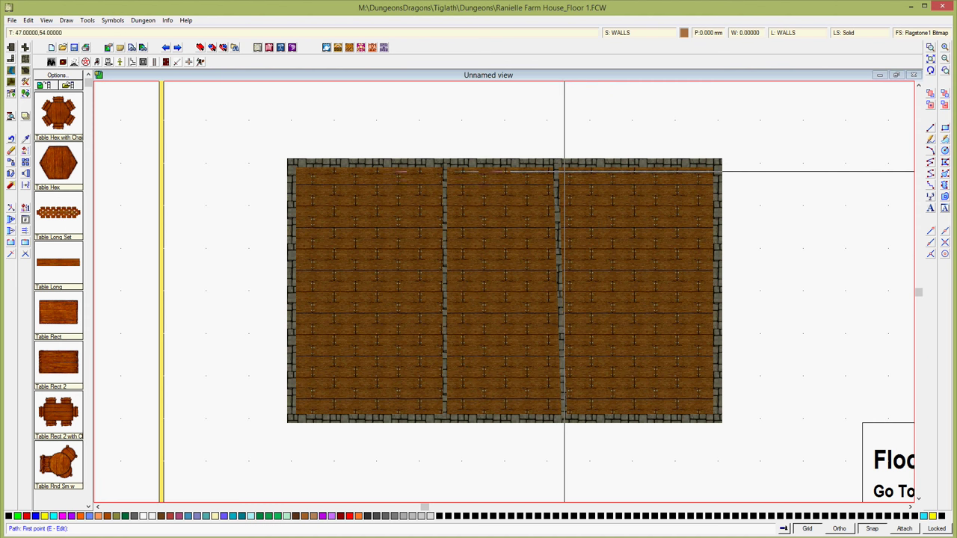
{"action": "key", "text": "ctrl+z"}
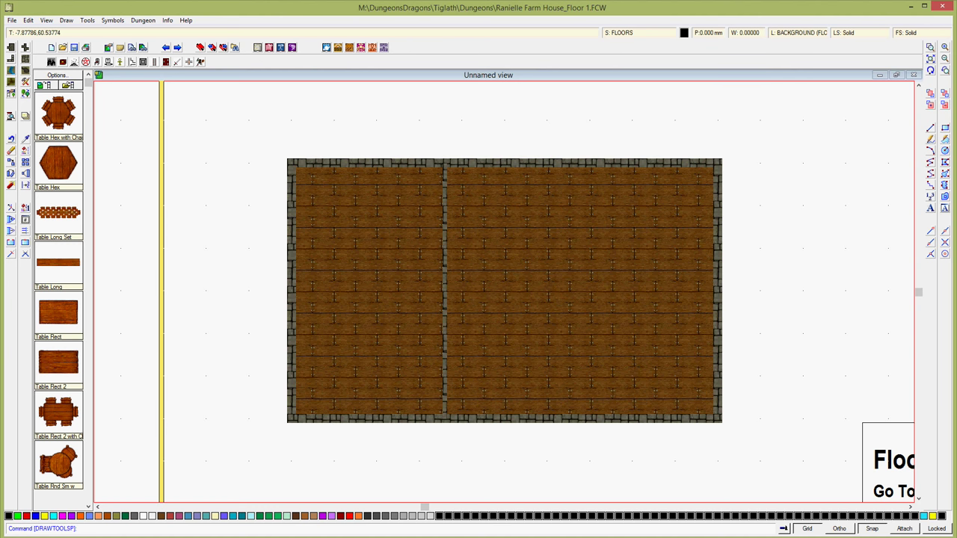
{"action": "left_click", "coordinate": [11, 59]}
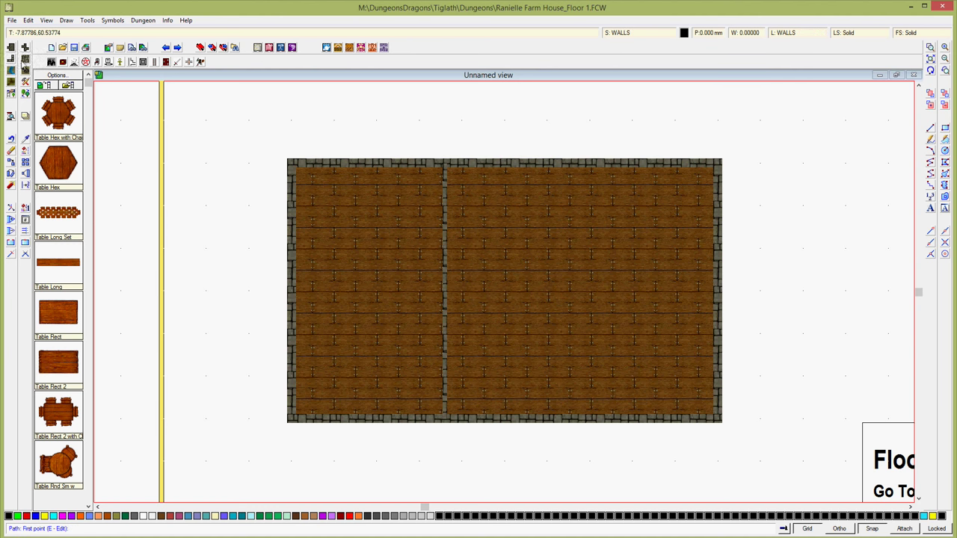
Step: Draw a Wall, Flagstone, Straight wall vertically across the floor, right of centre
{"action": "right_click", "coordinate": [10, 59]}
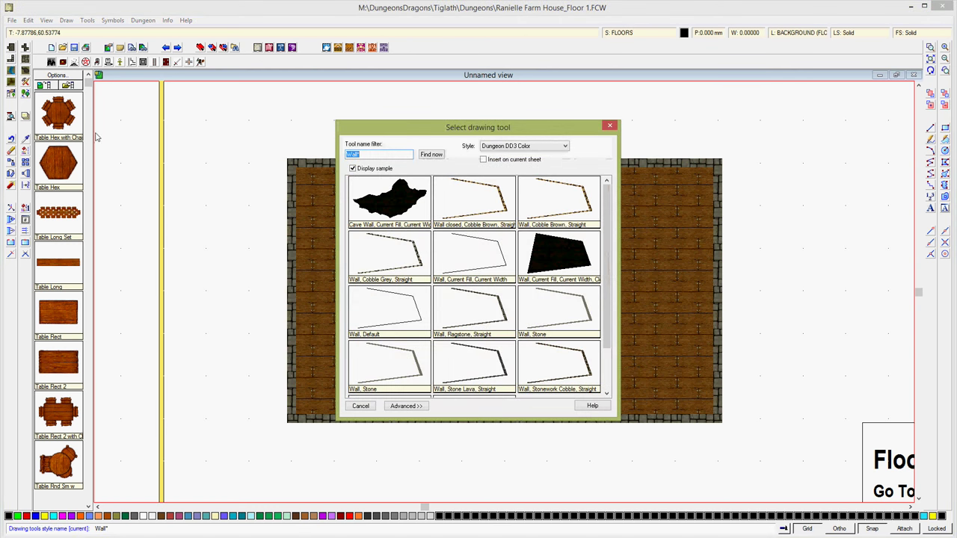
{"action": "double_click", "coordinate": [468, 326]}
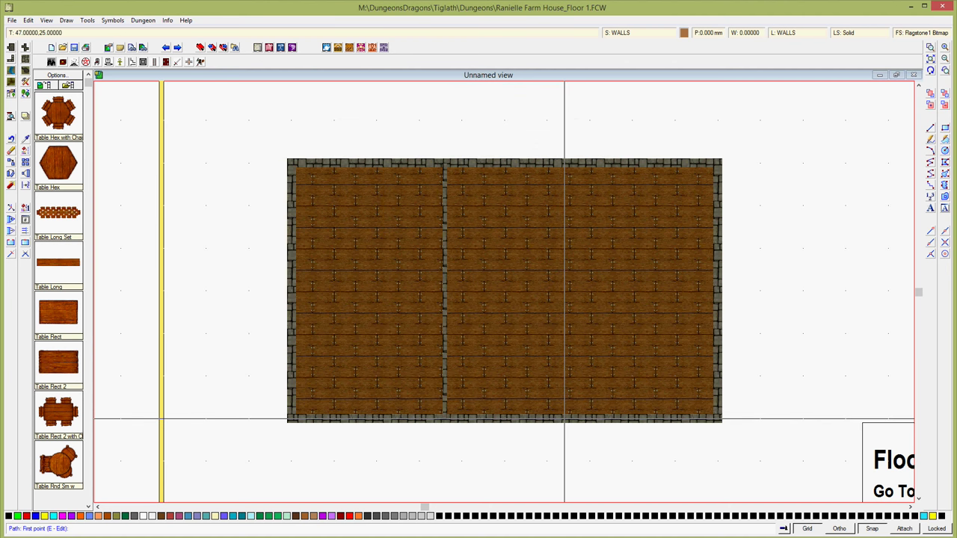
{"action": "left_click", "coordinate": [565, 420]}
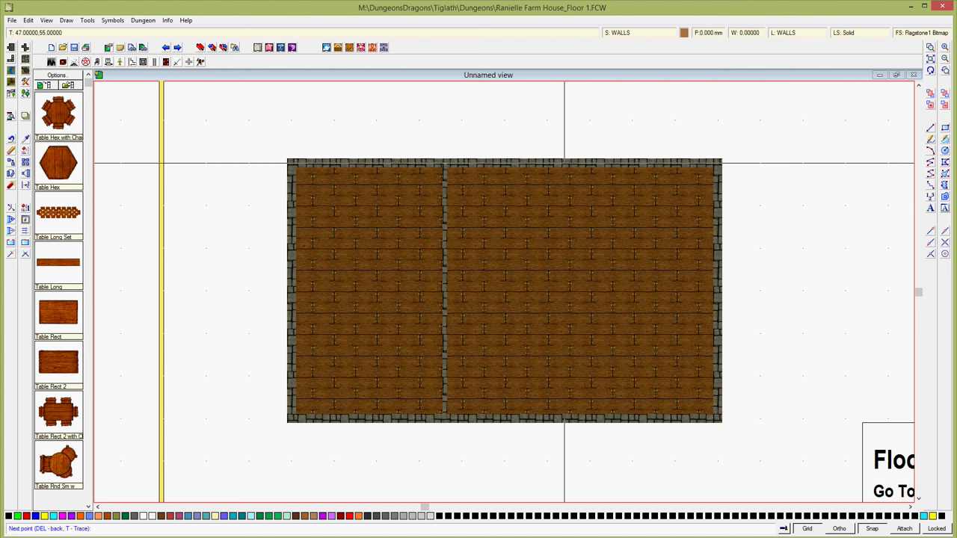
{"action": "left_click", "coordinate": [564, 162]}
{"action": "right_click", "coordinate": [565, 163]}
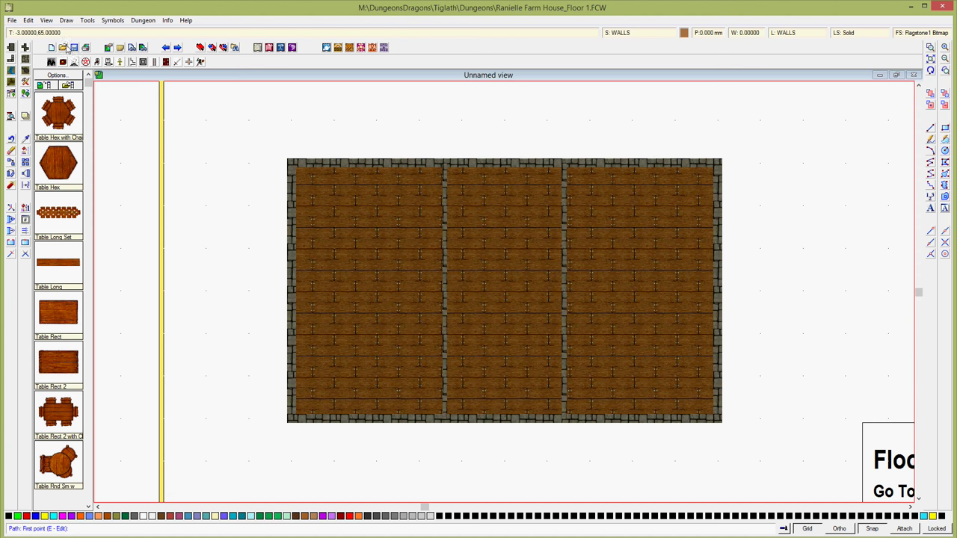
{"action": "key", "text": "Escape"}
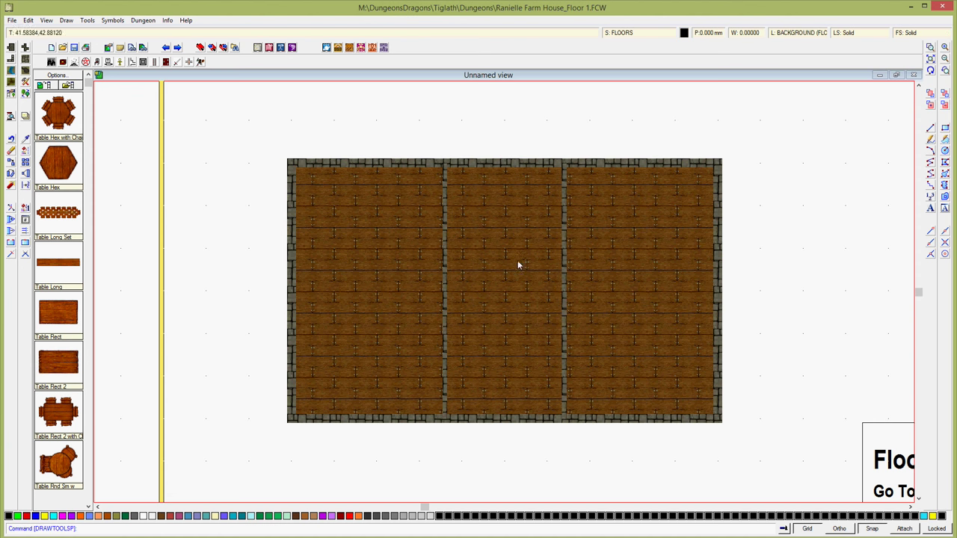
Step: Draw a horizontal wall from that wall to the right outer wall
{"action": "left_click", "coordinate": [10, 68]}
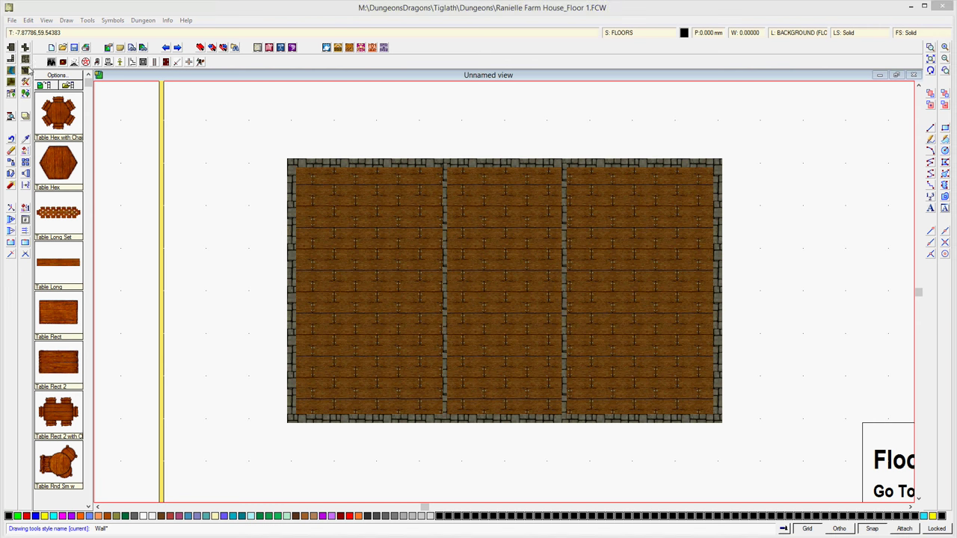
{"action": "left_click", "coordinate": [496, 322]}
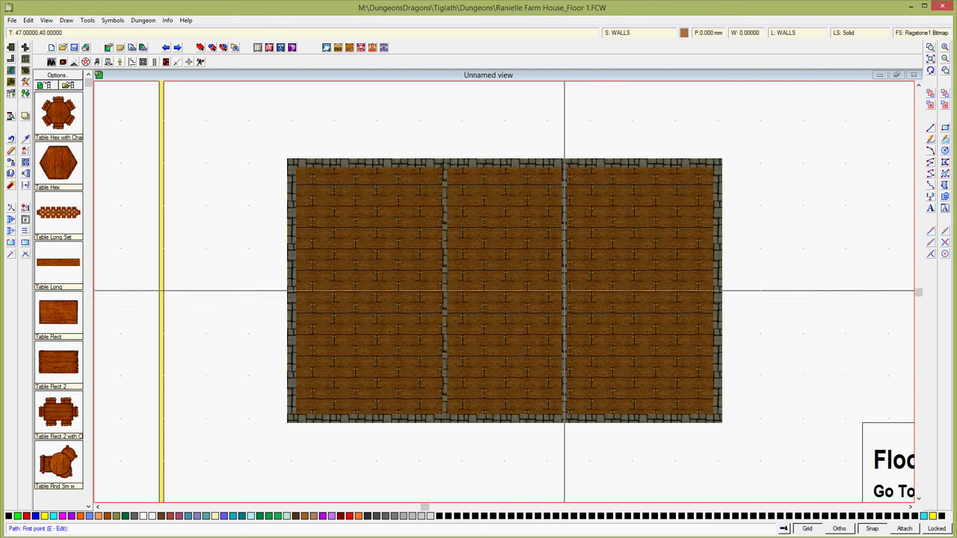
{"action": "left_click", "coordinate": [564, 273]}
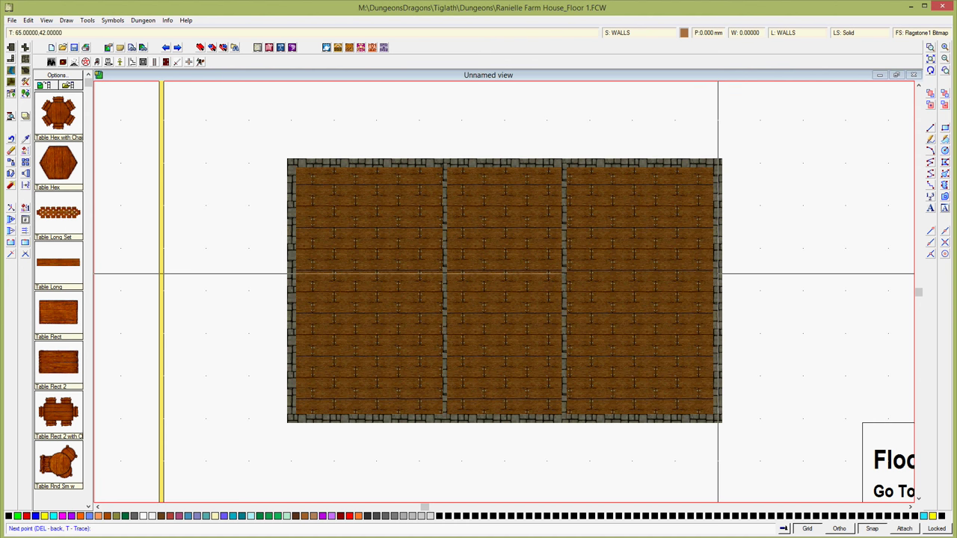
{"action": "left_click", "coordinate": [718, 273]}
{"action": "right_click", "coordinate": [675, 290]}
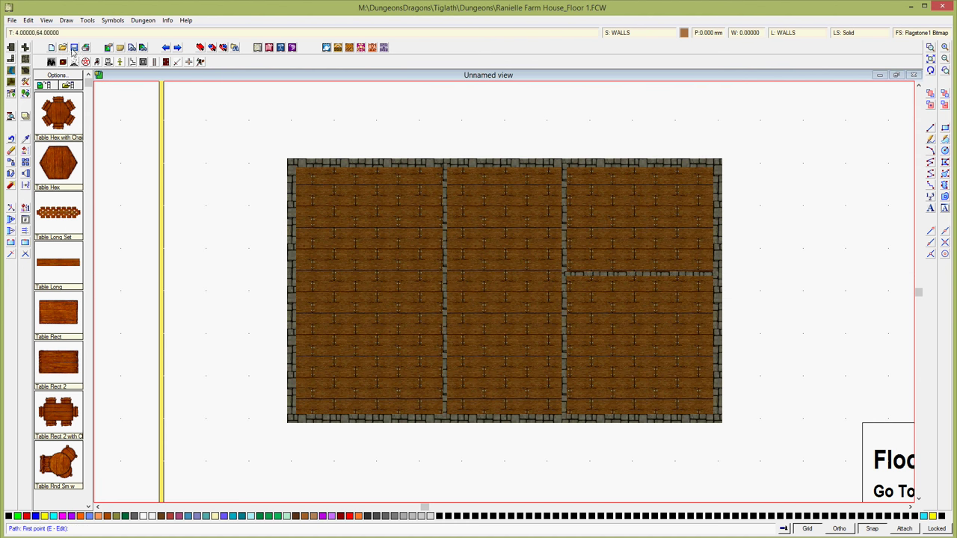
{"action": "key", "text": "Escape"}
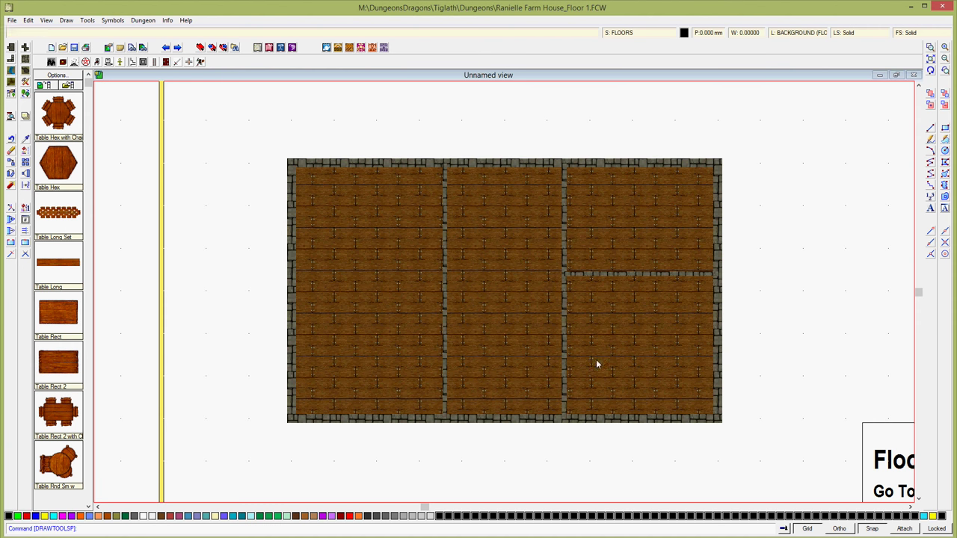
Step: With snapping off, place two Stove 1 Grey symbols against the top-right room's outer wall
{"action": "right_click", "coordinate": [54, 120]}
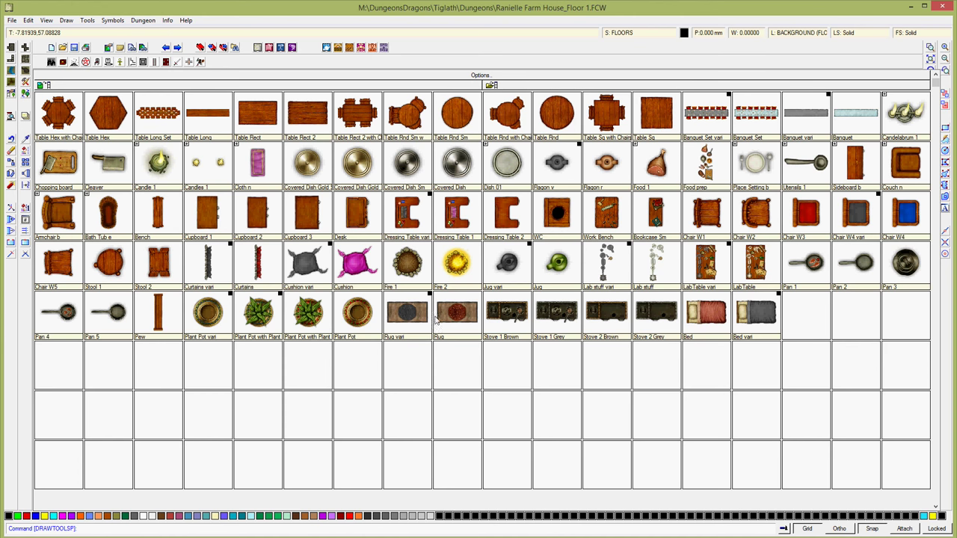
{"action": "left_click", "coordinate": [541, 313]}
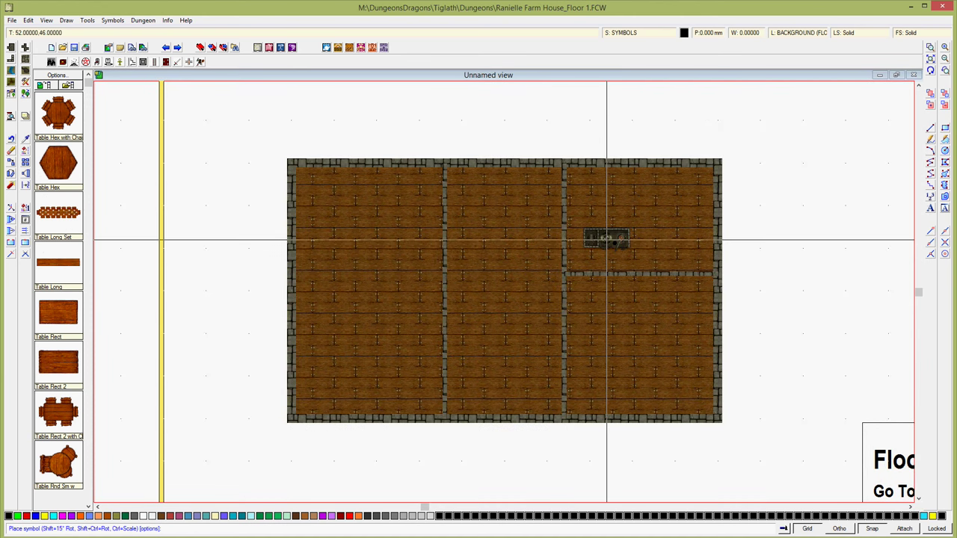
{"action": "scroll", "coordinate": [607, 240], "scroll_direction": "down", "scroll_amount": 1}
{"action": "scroll", "coordinate": [606, 240], "scroll_direction": "down", "scroll_amount": 1}
{"action": "scroll", "coordinate": [607, 240], "scroll_direction": "down", "scroll_amount": 1}
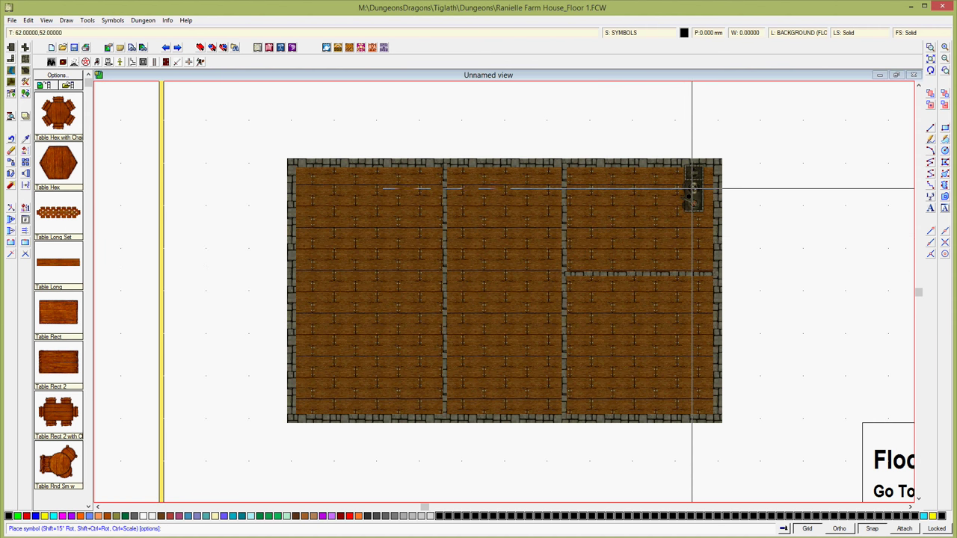
{"action": "left_click", "coordinate": [872, 528]}
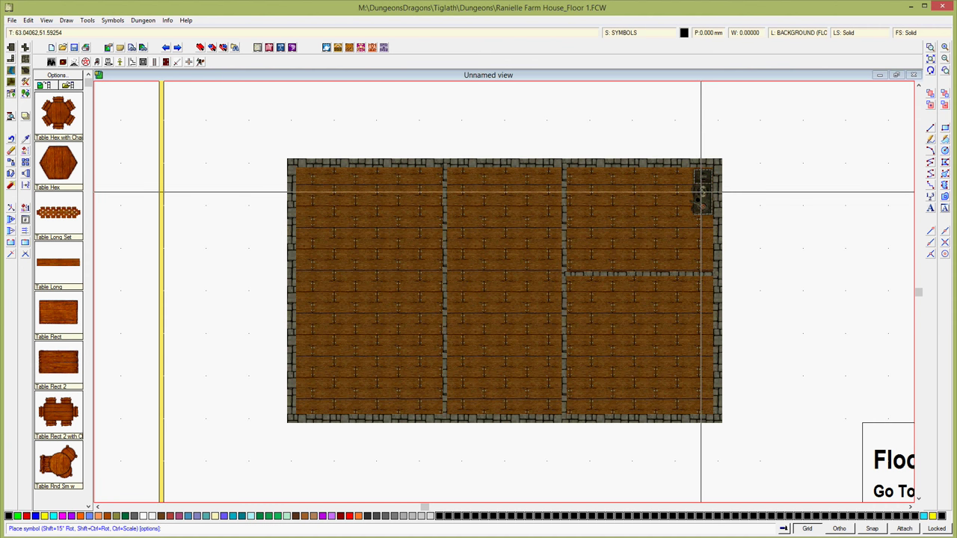
{"action": "left_click", "coordinate": [700, 192]}
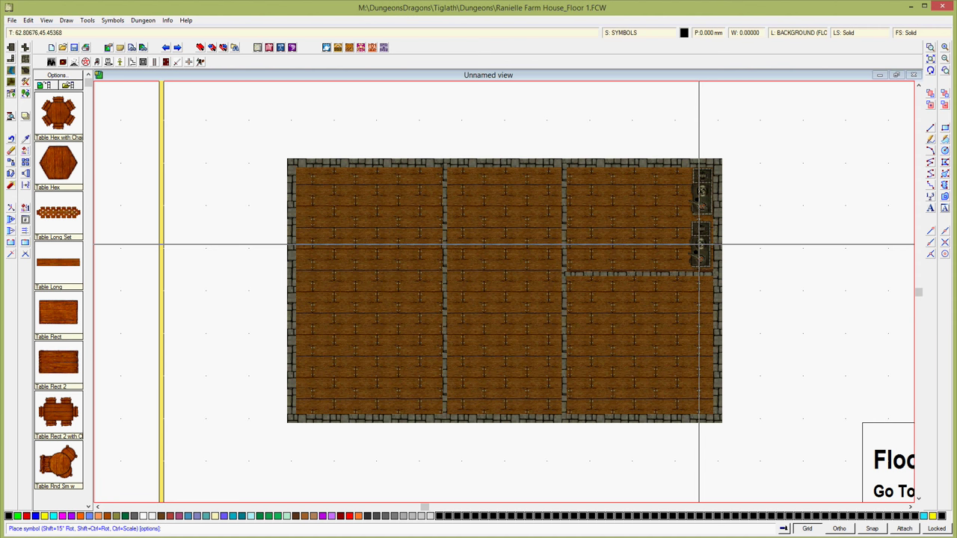
{"action": "left_click", "coordinate": [701, 247]}
{"action": "right_click", "coordinate": [344, 243]}
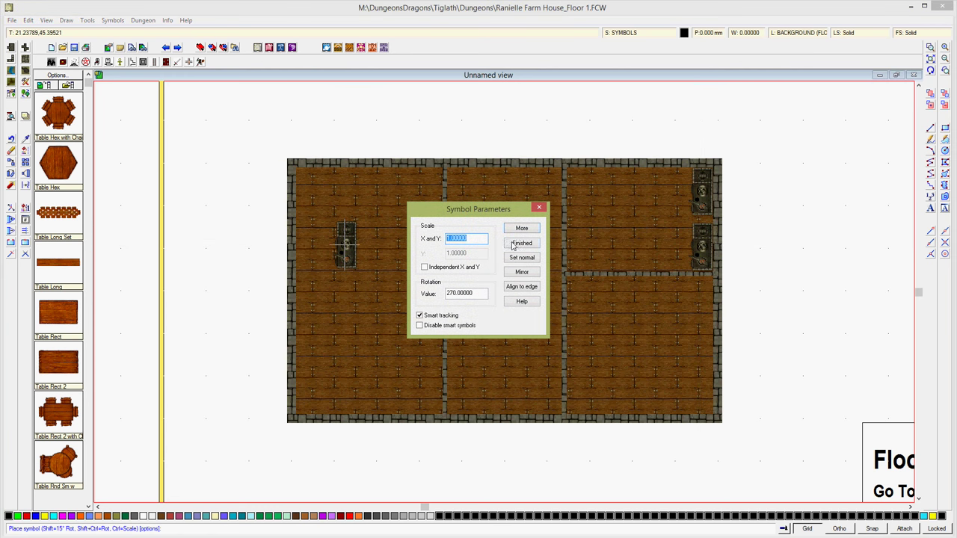
{"action": "left_click", "coordinate": [514, 243]}
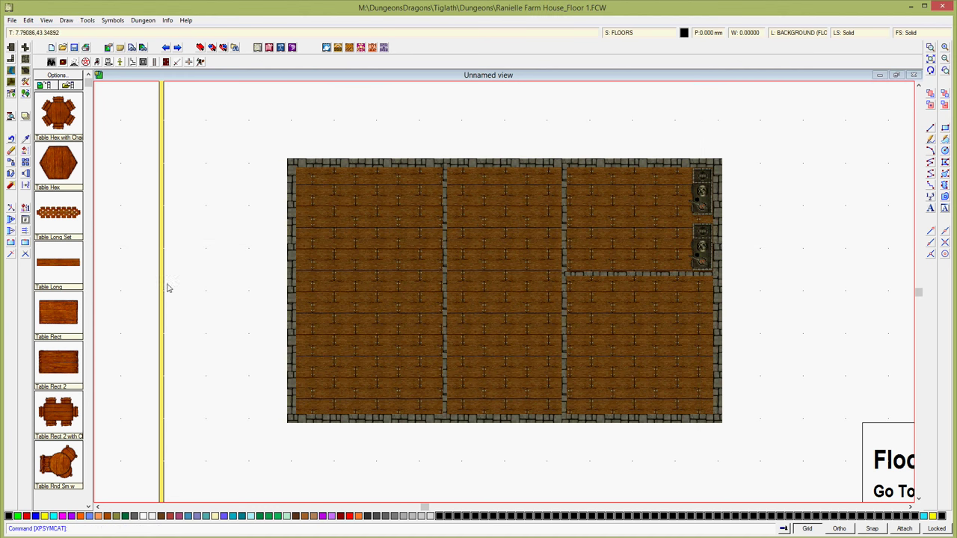
Step: Place a Table Rect 2 and two Cupboard 1 symbols along the top-right room's lower wall, then load Containers
{"action": "left_click", "coordinate": [60, 365]}
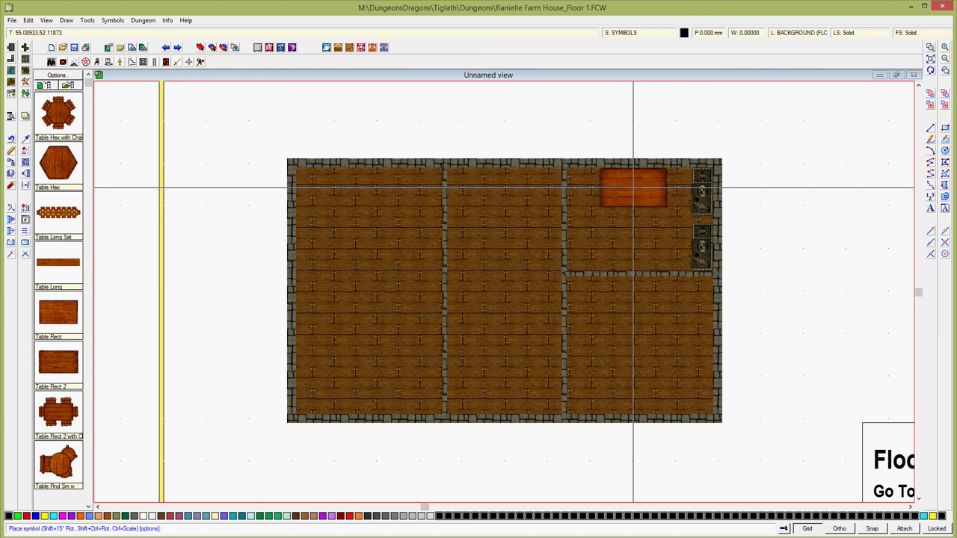
{"action": "left_click", "coordinate": [633, 188]}
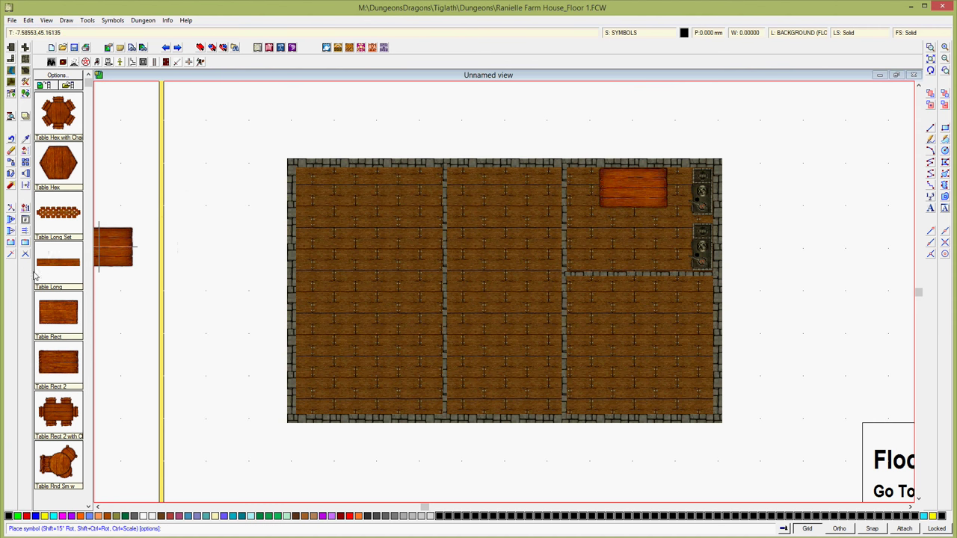
{"action": "mouse_move", "coordinate": [45, 277]}
{"action": "left_click", "coordinate": [209, 222]}
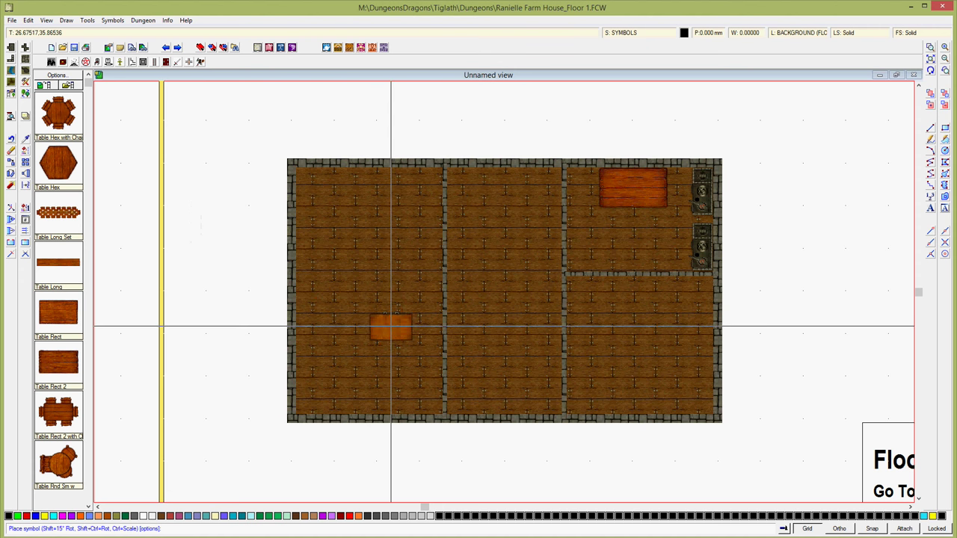
{"action": "left_click", "coordinate": [588, 258]}
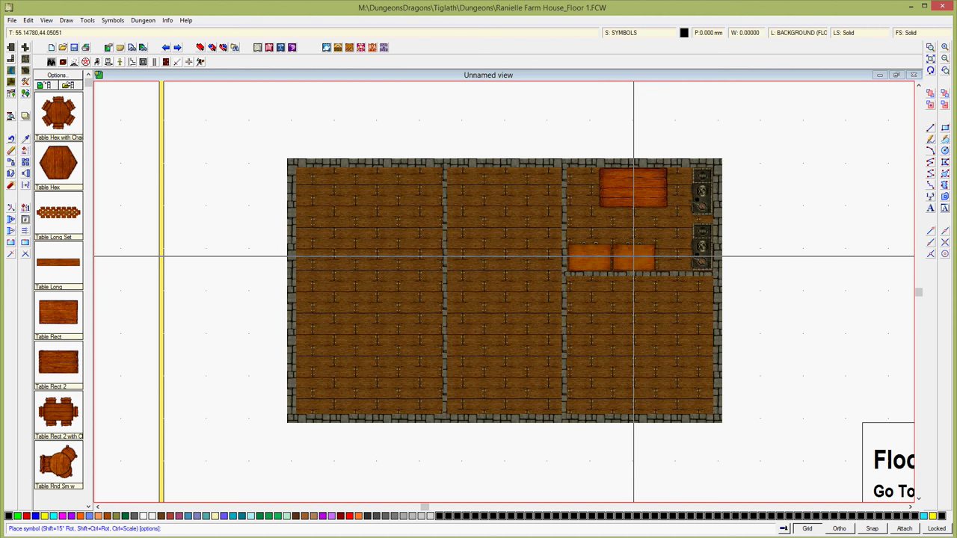
{"action": "left_click", "coordinate": [633, 256]}
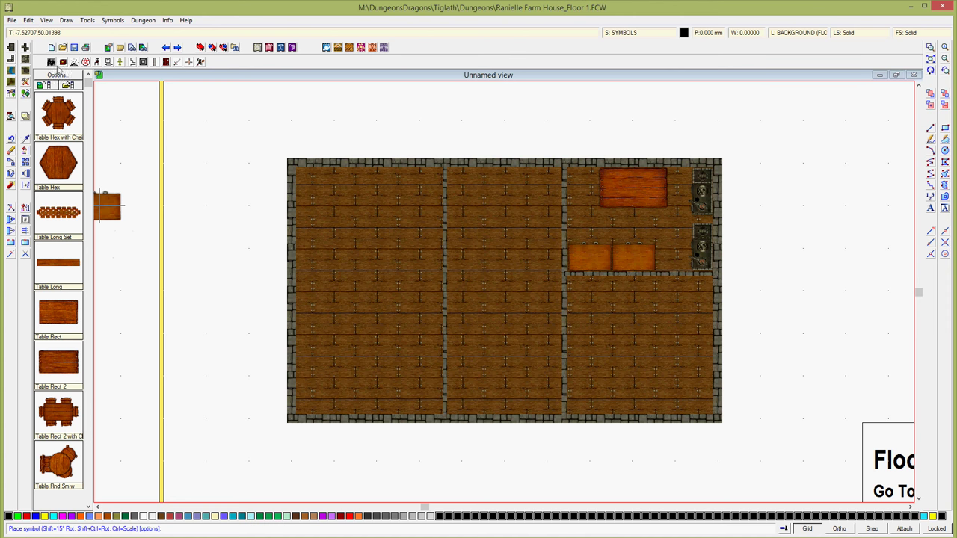
{"action": "left_click", "coordinate": [64, 64]}
Step: Place a Barrel Lg Full in the top-right room's corner
{"action": "right_click", "coordinate": [63, 212]}
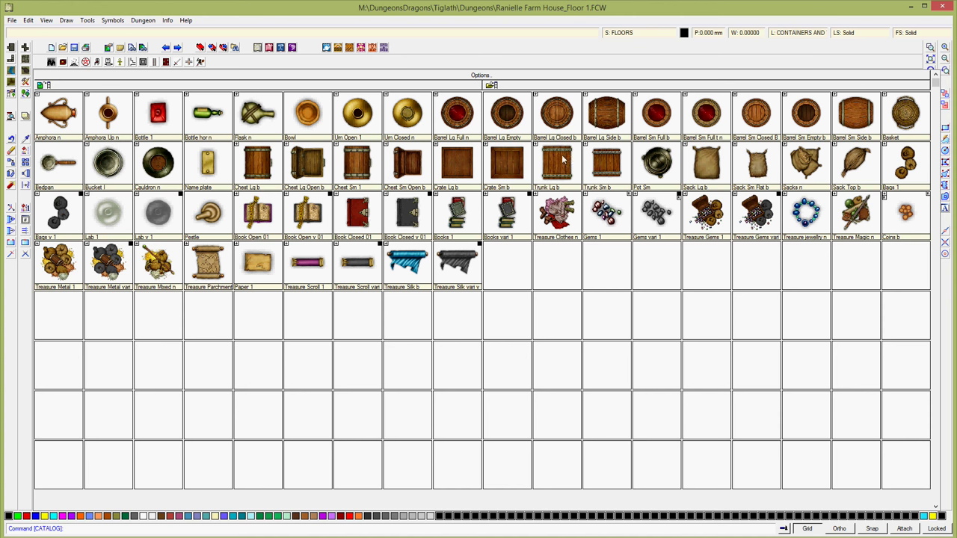
{"action": "left_click", "coordinate": [459, 112]}
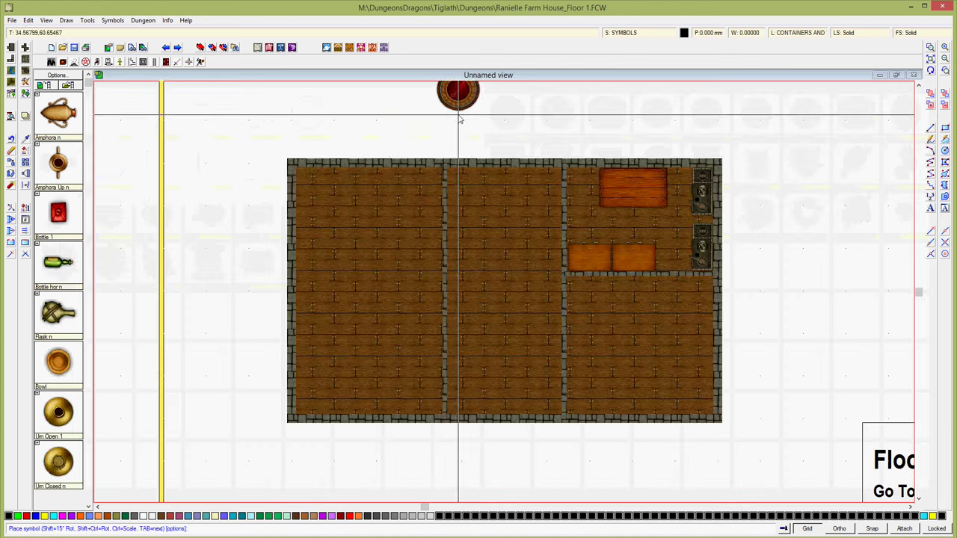
{"action": "left_click", "coordinate": [590, 216]}
{"action": "right_click", "coordinate": [607, 229]}
{"action": "left_click", "coordinate": [538, 204]}
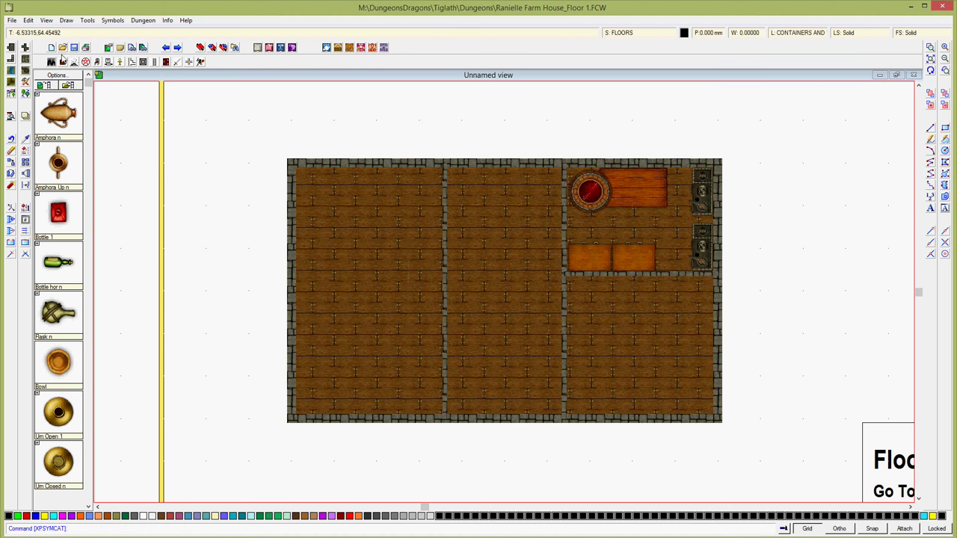
Step: Shift the wooden table slightly right with Edit > Quick Move
{"action": "left_click", "coordinate": [28, 20]}
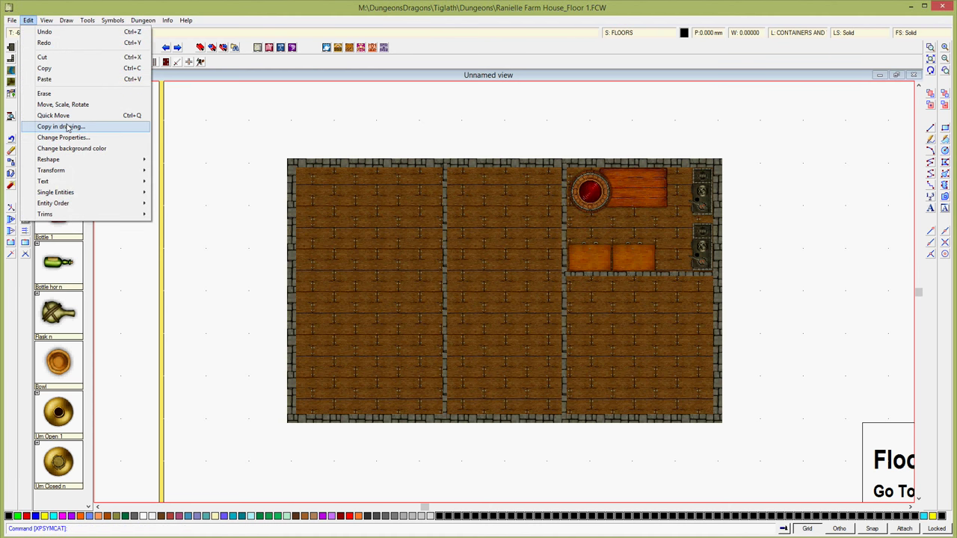
{"action": "left_click", "coordinate": [53, 115]}
{"action": "left_click", "coordinate": [640, 210]}
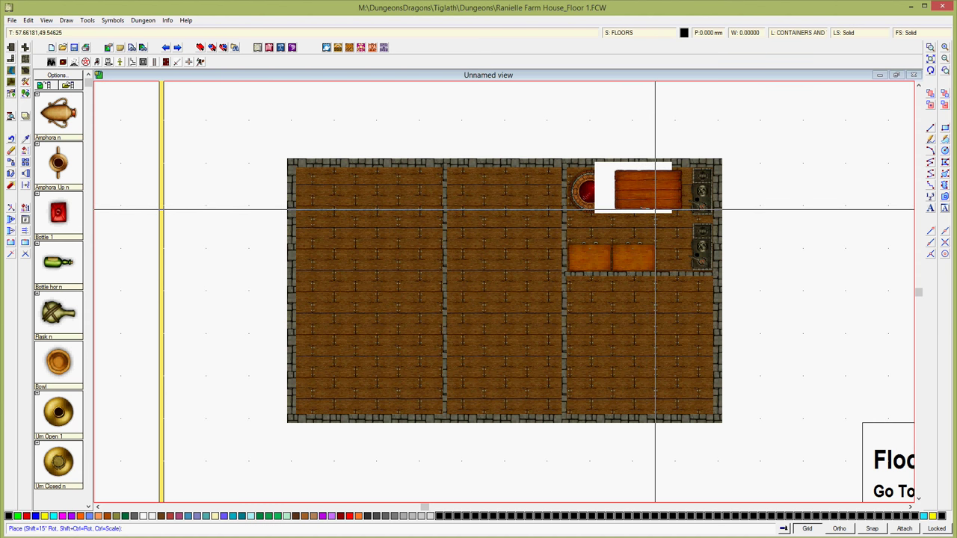
{"action": "left_click", "coordinate": [655, 210]}
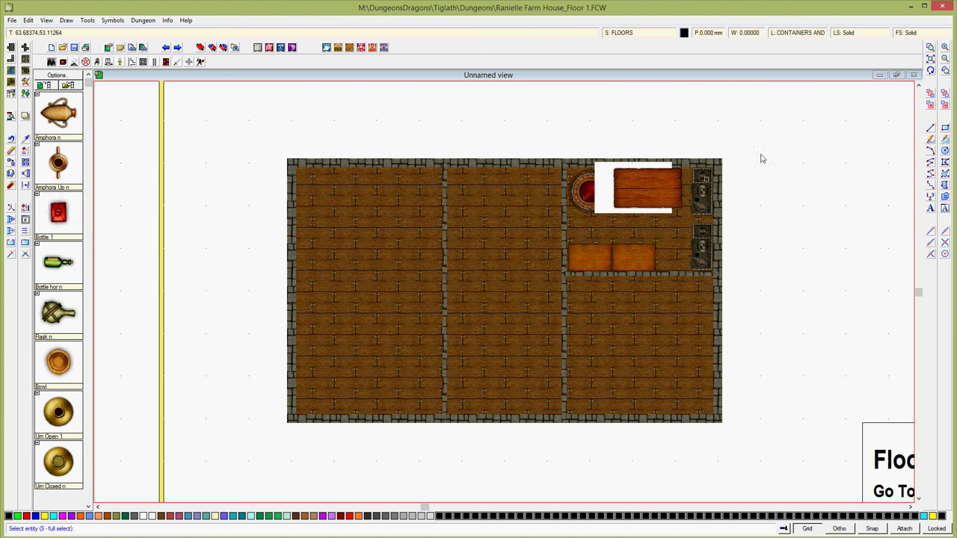
{"action": "left_click", "coordinate": [931, 72]}
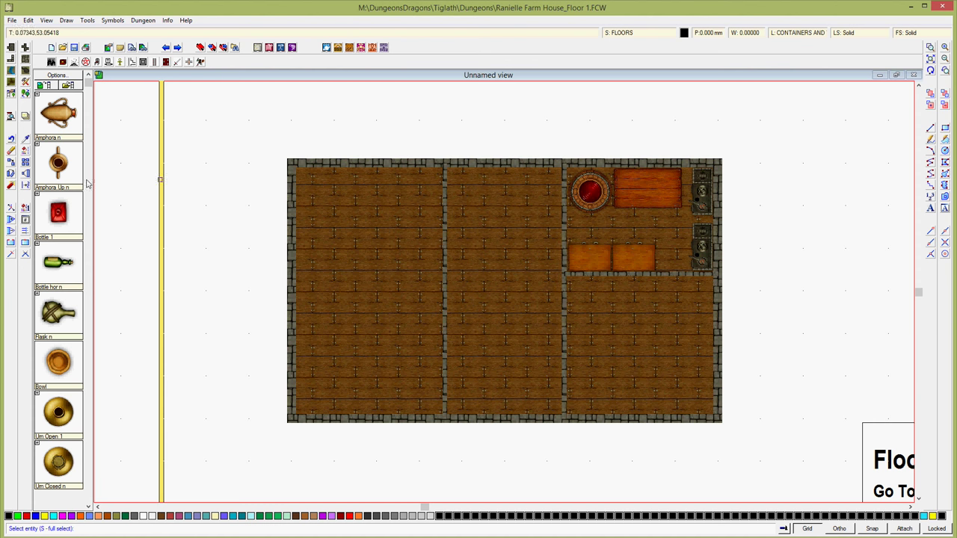
Step: Place a Door Wood symbol in the interior wall on the top-right room's left side
{"action": "left_click", "coordinate": [166, 63]}
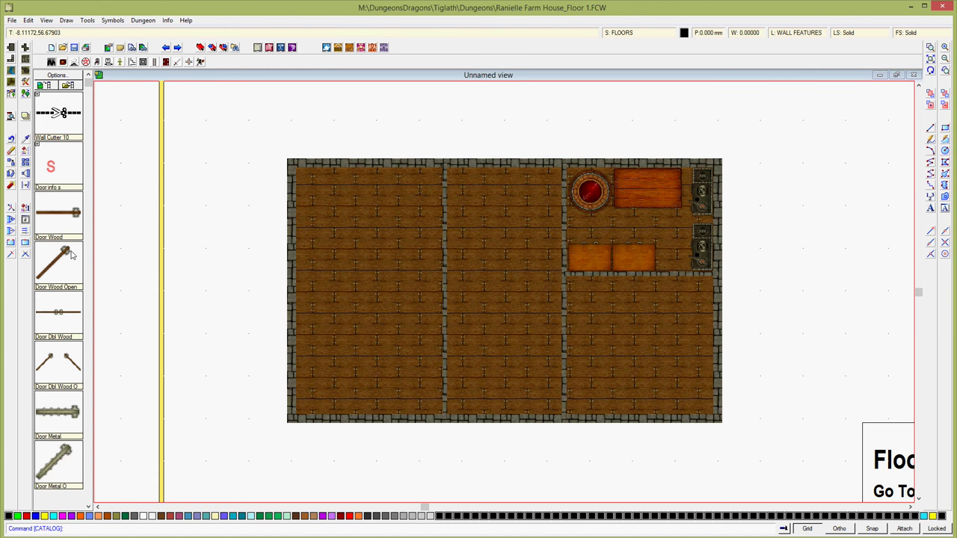
{"action": "left_click", "coordinate": [62, 216]}
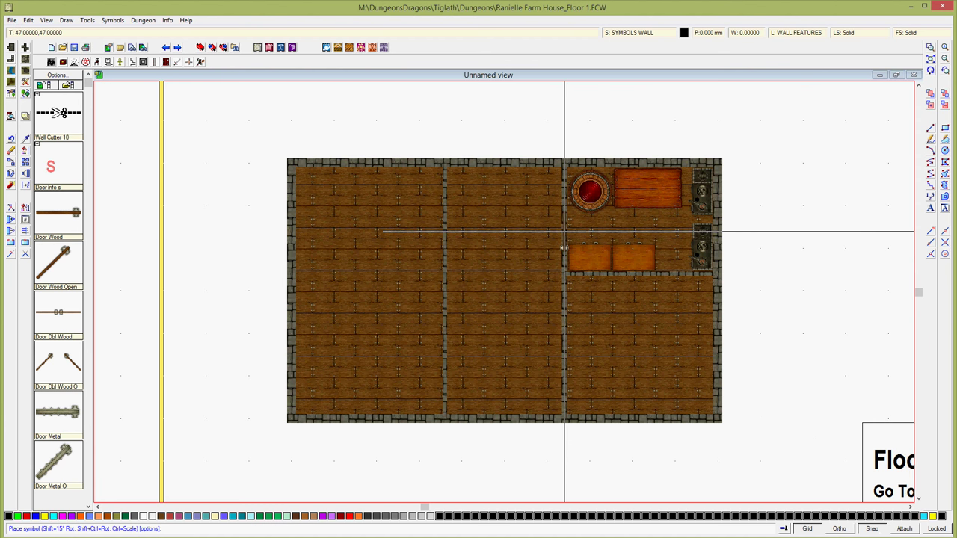
{"action": "left_click", "coordinate": [564, 222]}
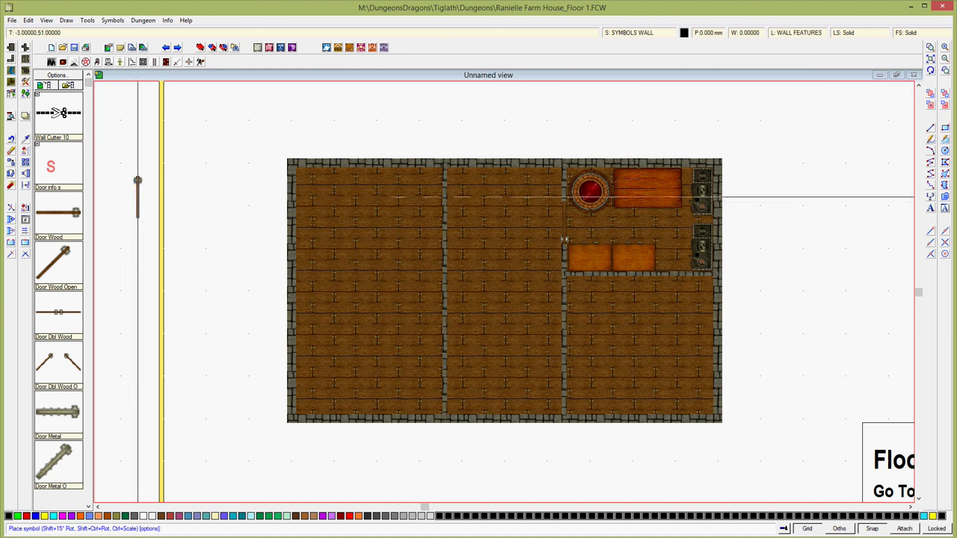
{"action": "right_click", "coordinate": [172, 205]}
{"action": "left_click", "coordinate": [533, 244]}
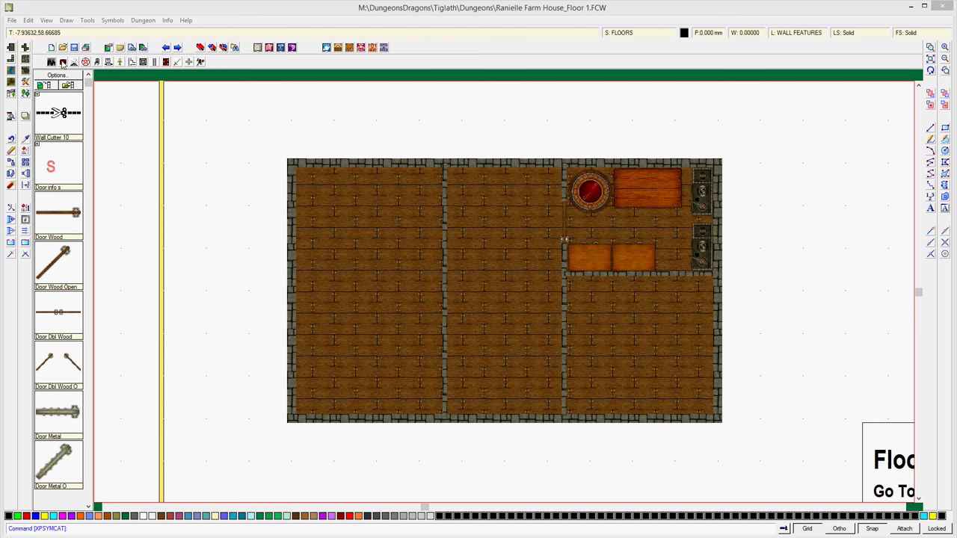
Step: Pick a rectangular furniture table, enable independent X/Y scaling, then cancel that placement
{"action": "left_click", "coordinate": [97, 63]}
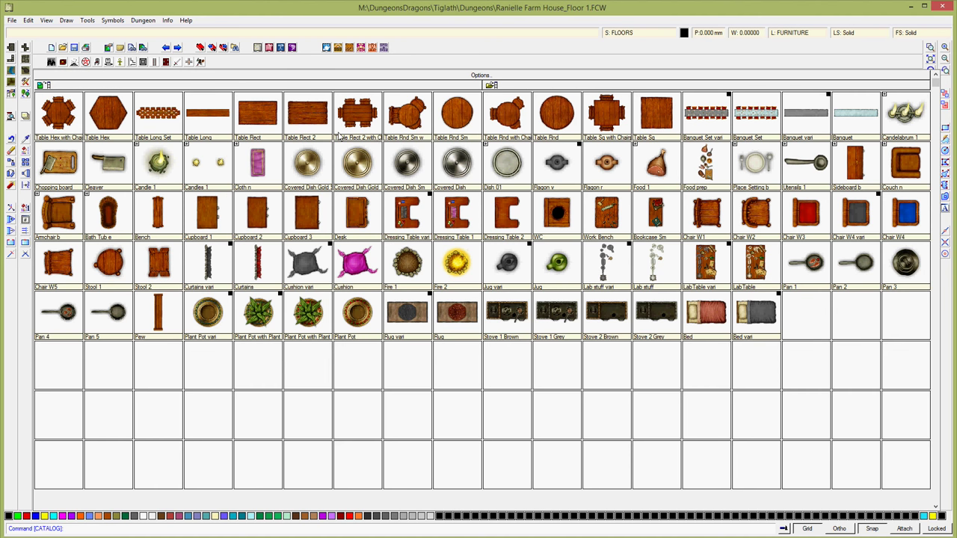
{"action": "left_click", "coordinate": [267, 122]}
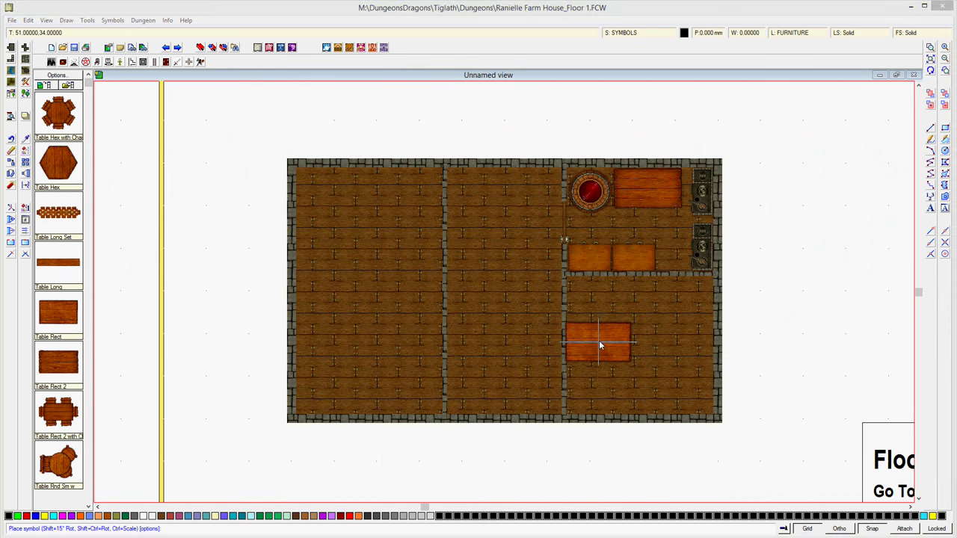
{"action": "right_click", "coordinate": [598, 342]}
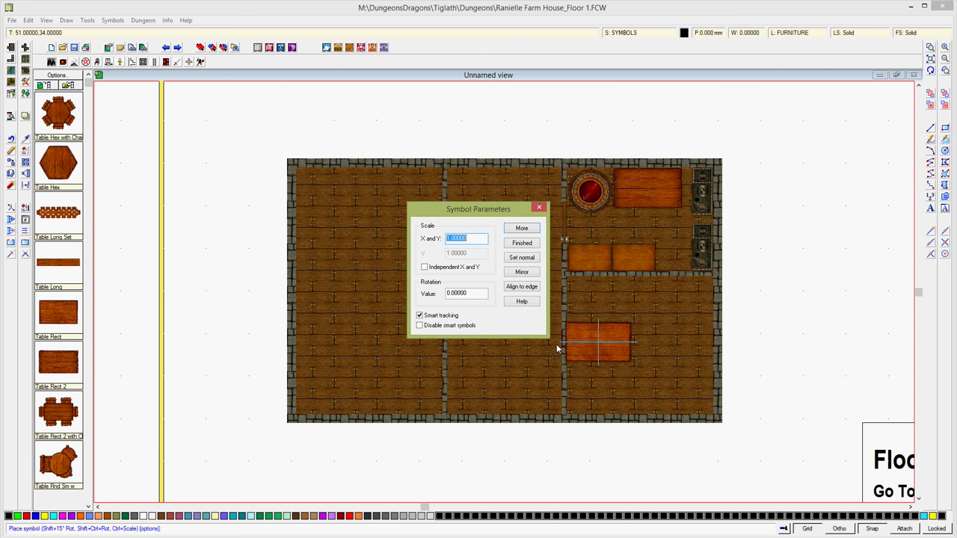
{"action": "left_click", "coordinate": [424, 267]}
{"action": "left_click", "coordinate": [454, 239]}
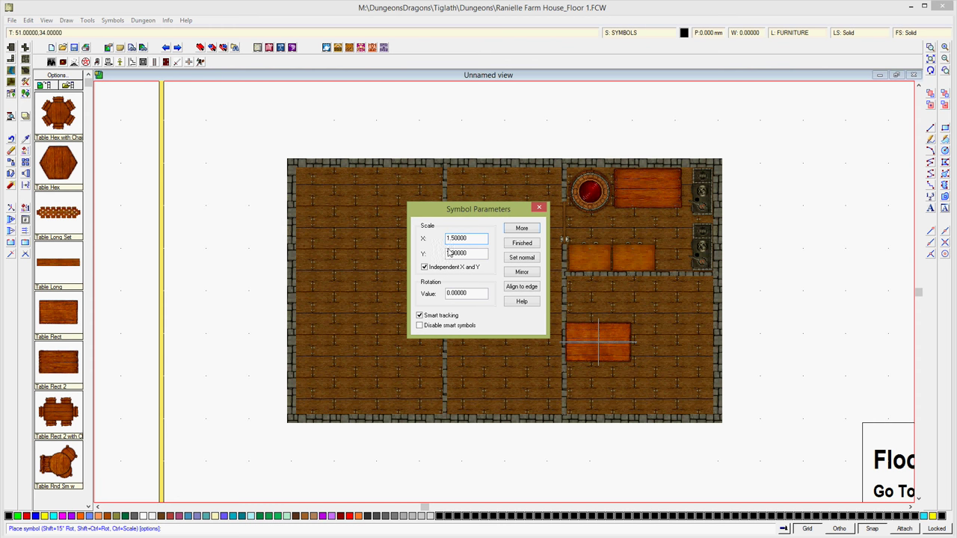
{"action": "left_click", "coordinate": [448, 253]}
{"action": "key", "text": "Return"}
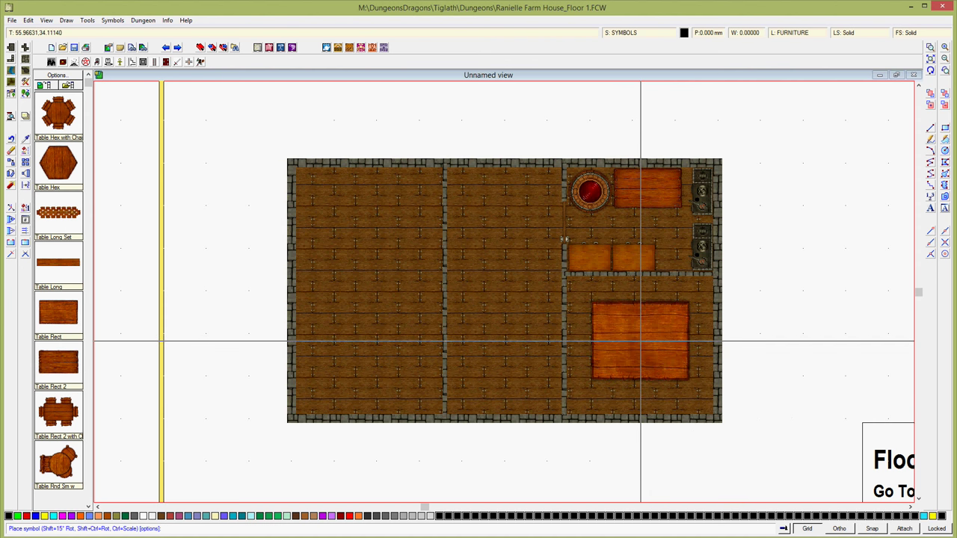
{"action": "right_click", "coordinate": [640, 342]}
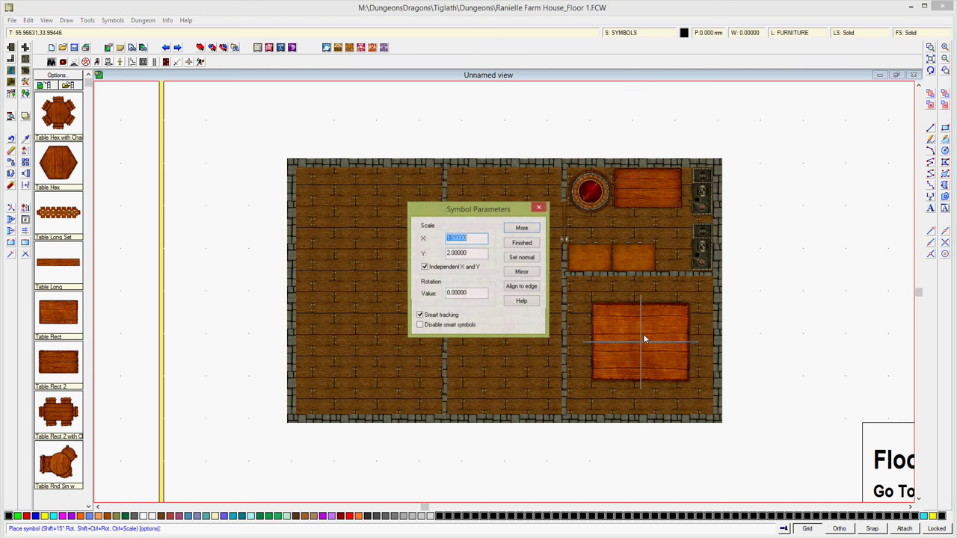
{"action": "left_click", "coordinate": [522, 242]}
Step: Place a Table Rect 2 stretched to Y scale 2.0 in the lower-right room
{"action": "left_click", "coordinate": [61, 360]}
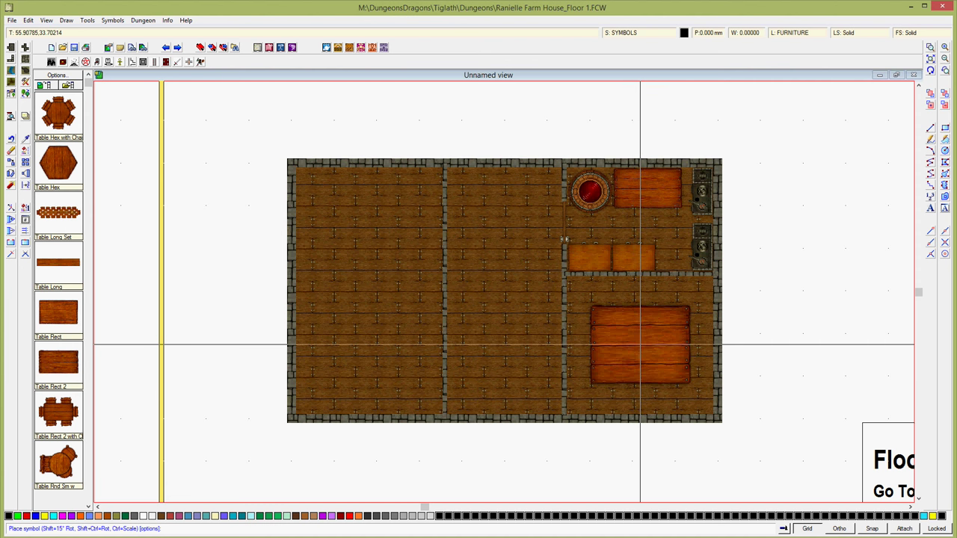
{"action": "right_click", "coordinate": [640, 345]}
{"action": "left_click", "coordinate": [453, 238]}
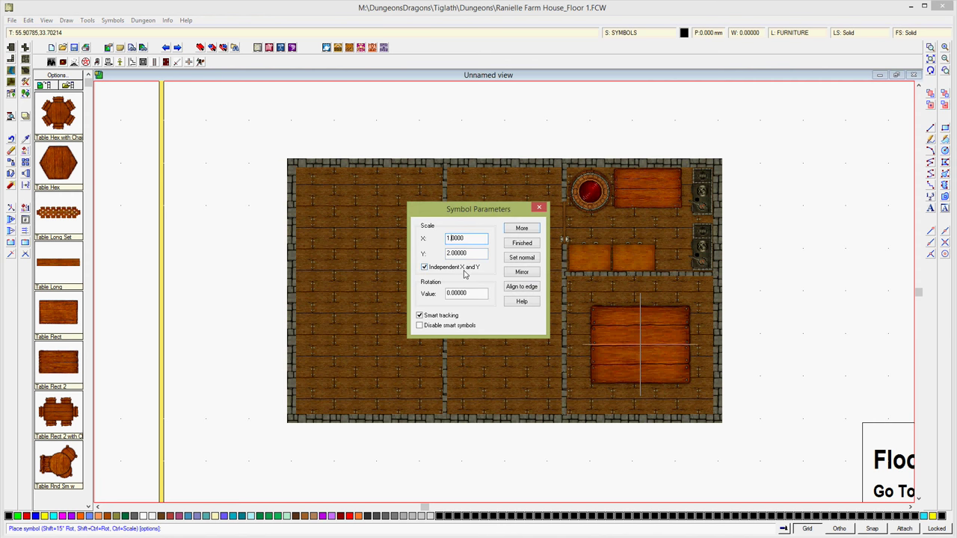
{"action": "left_click", "coordinate": [522, 243]}
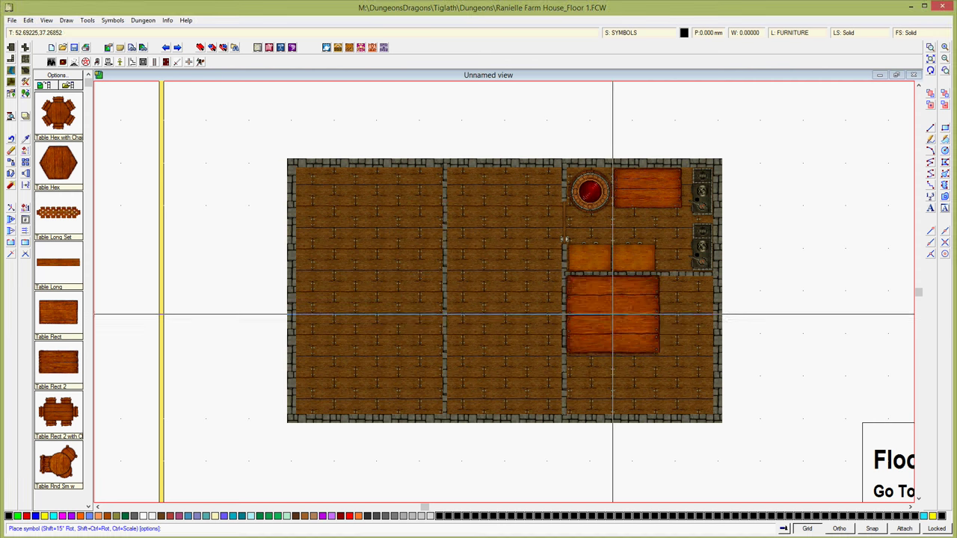
{"action": "left_click", "coordinate": [642, 344]}
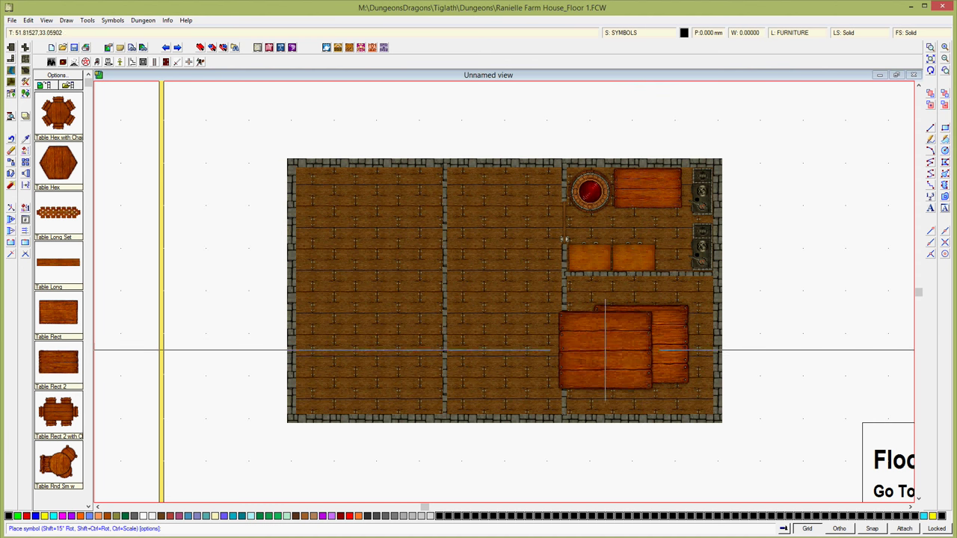
{"action": "right_click", "coordinate": [608, 355]}
{"action": "left_click", "coordinate": [520, 245]}
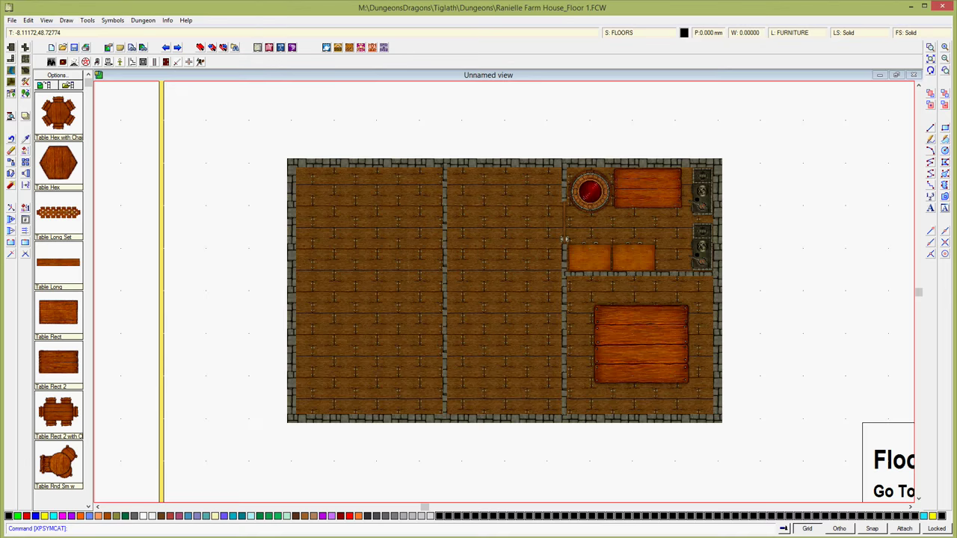
Step: Select Chair W1 at uniform scale 1, rotated a quarter turn
{"action": "right_click", "coordinate": [74, 234]}
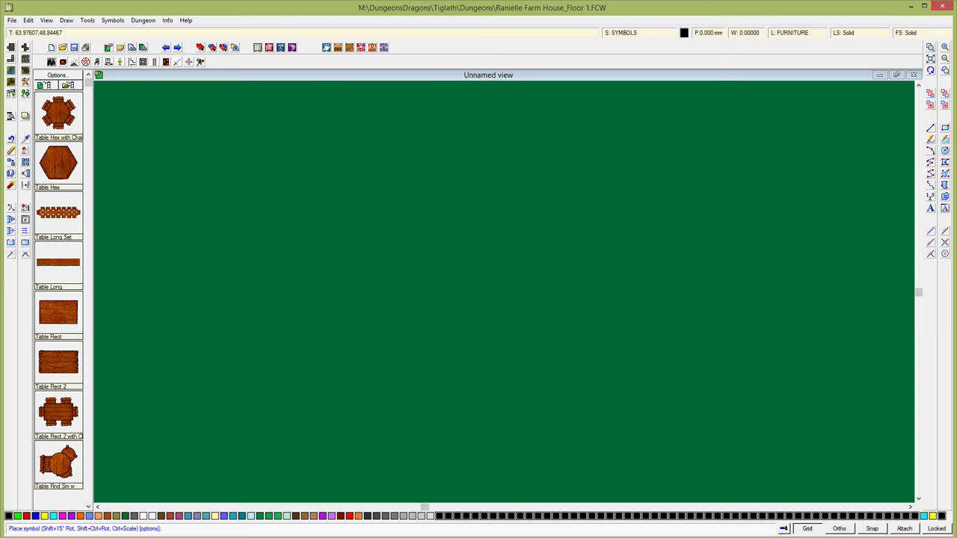
{"action": "left_click", "coordinate": [723, 220]}
{"action": "right_click", "coordinate": [233, 262]}
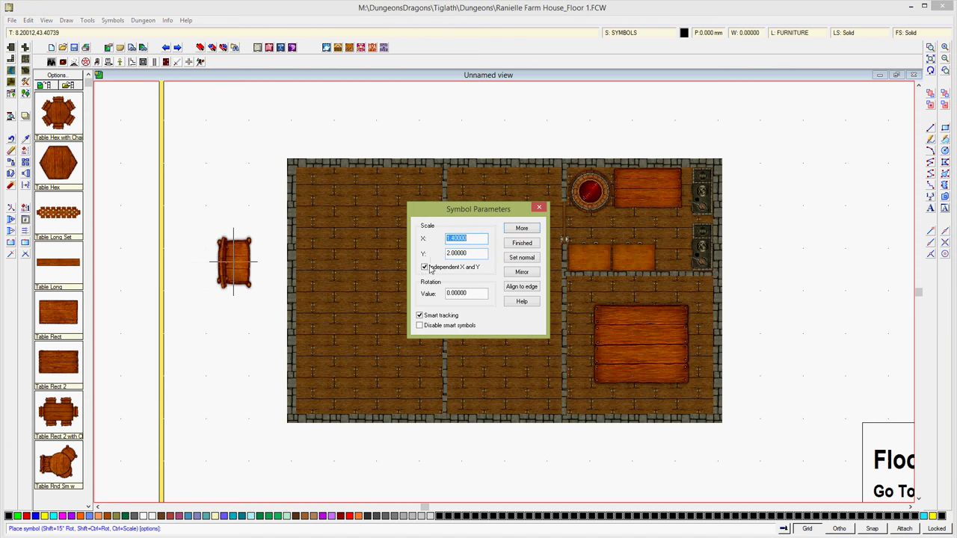
{"action": "left_click", "coordinate": [424, 268]}
{"action": "left_click", "coordinate": [477, 238]}
{"action": "type", "text": "1"}
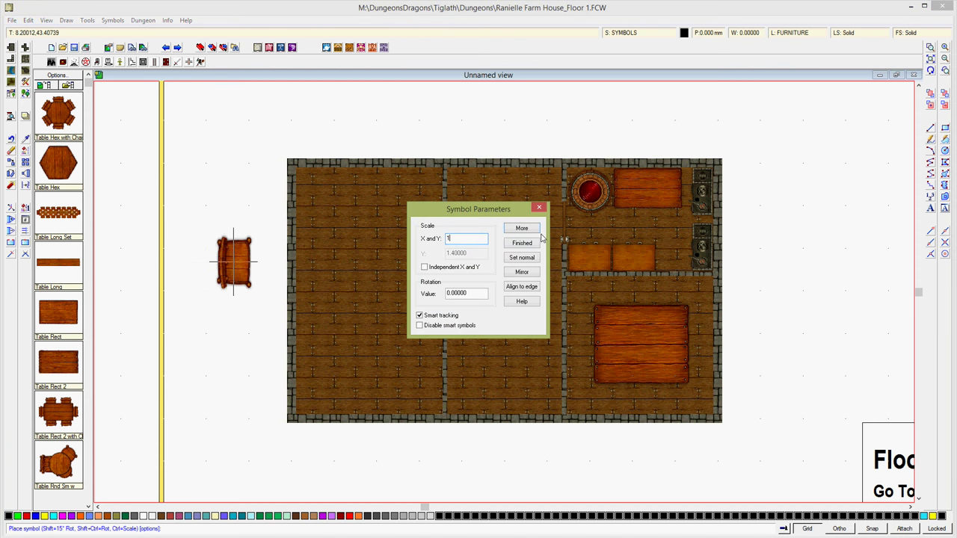
{"action": "left_click", "coordinate": [522, 243]}
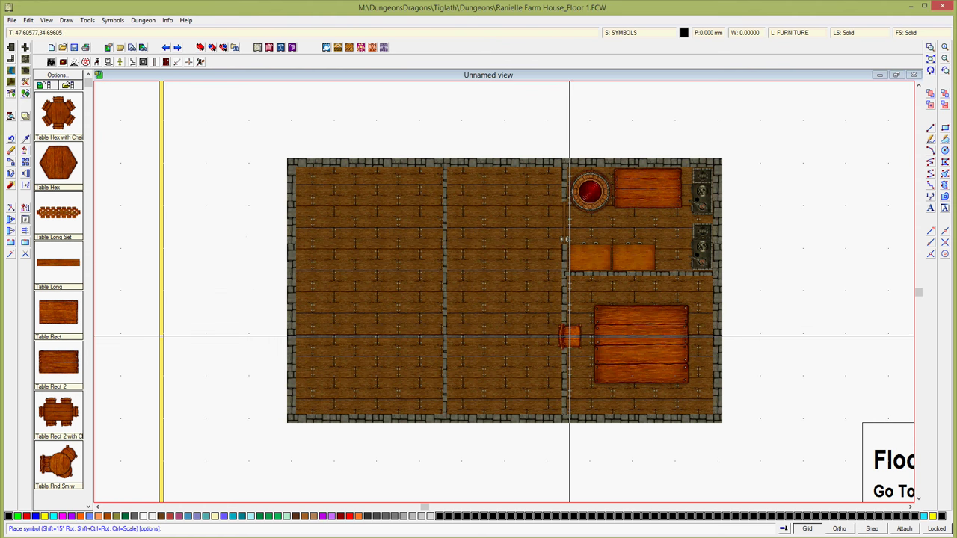
{"action": "key", "text": "shift"}
Step: Place seven chairs around the dining table: three above, three below, one at the right end
{"action": "left_click", "coordinate": [615, 301]}
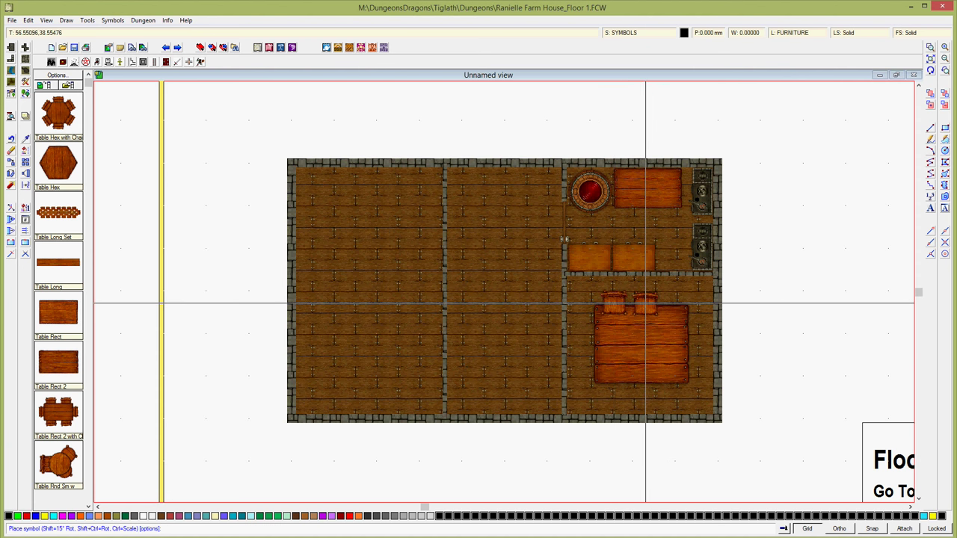
{"action": "left_click", "coordinate": [645, 302]}
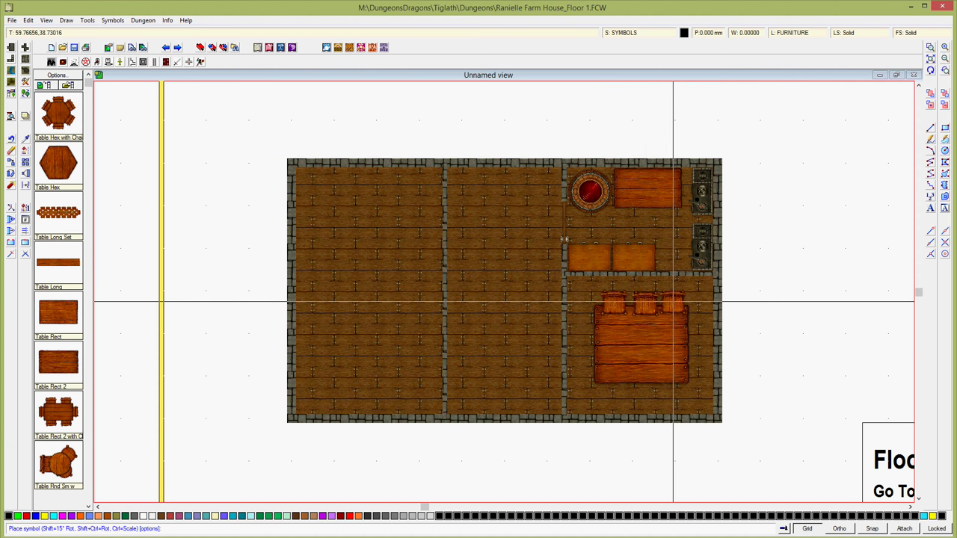
{"action": "left_click", "coordinate": [674, 302]}
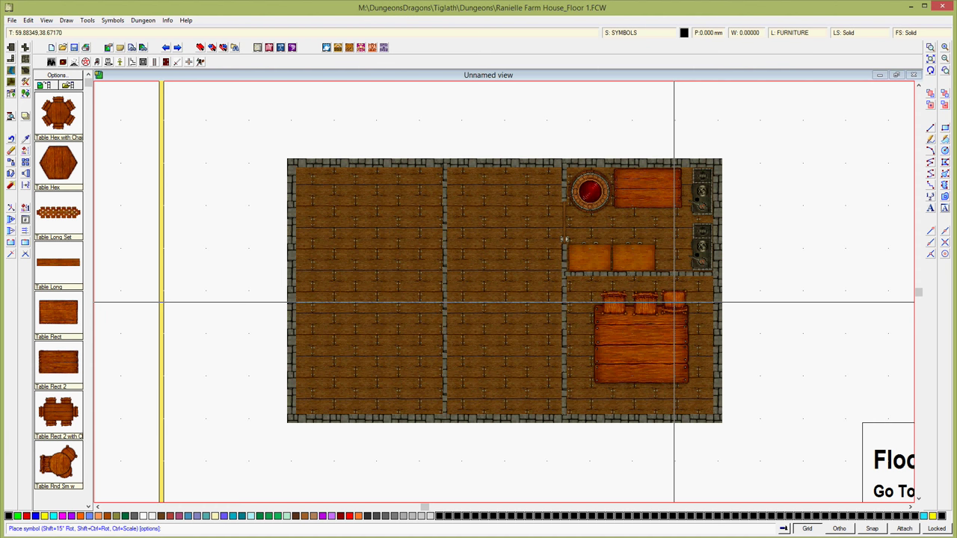
{"action": "left_click", "coordinate": [615, 382]}
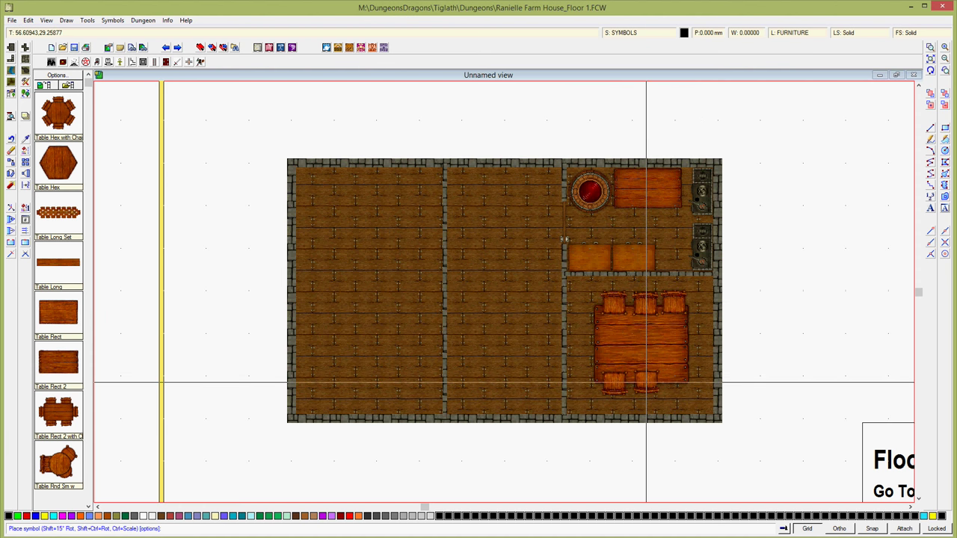
{"action": "left_click", "coordinate": [643, 384]}
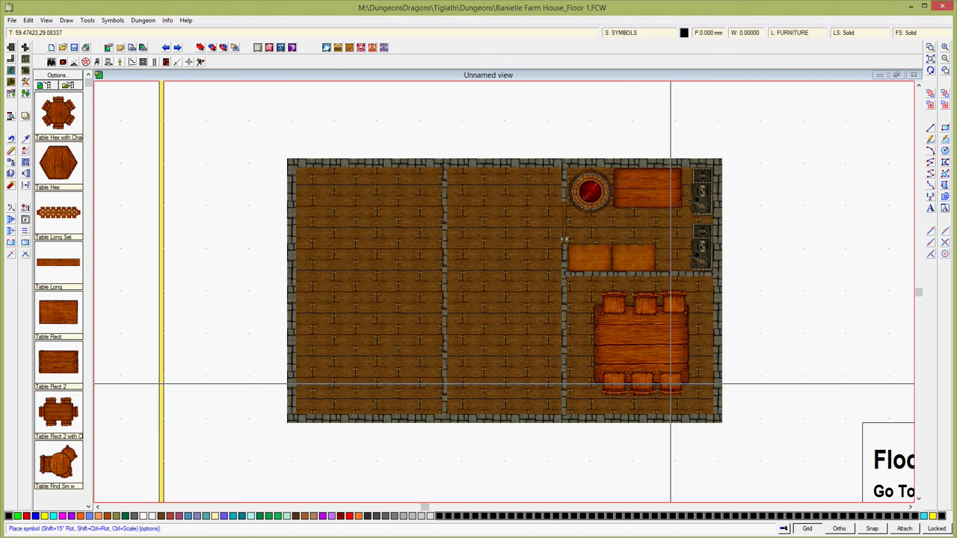
{"action": "left_click", "coordinate": [671, 384]}
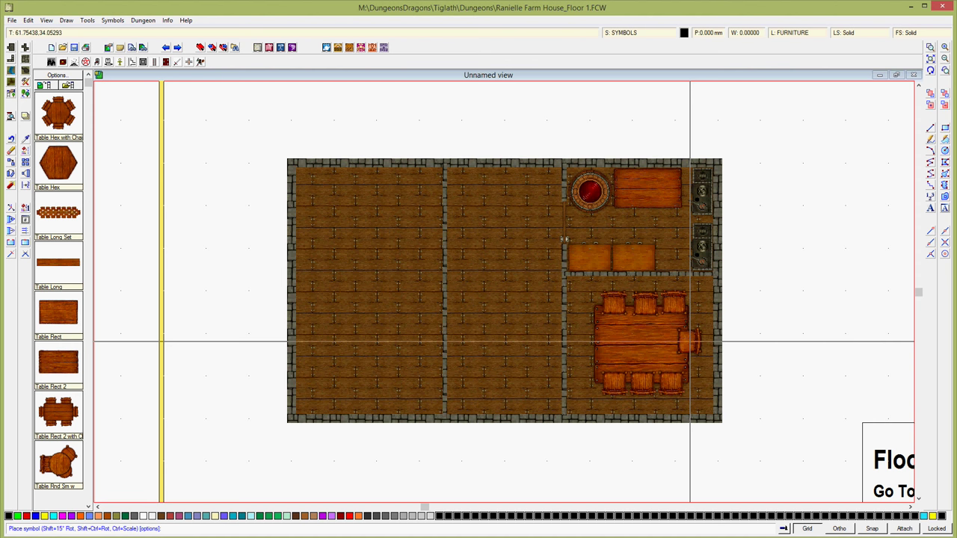
{"action": "left_click", "coordinate": [689, 342]}
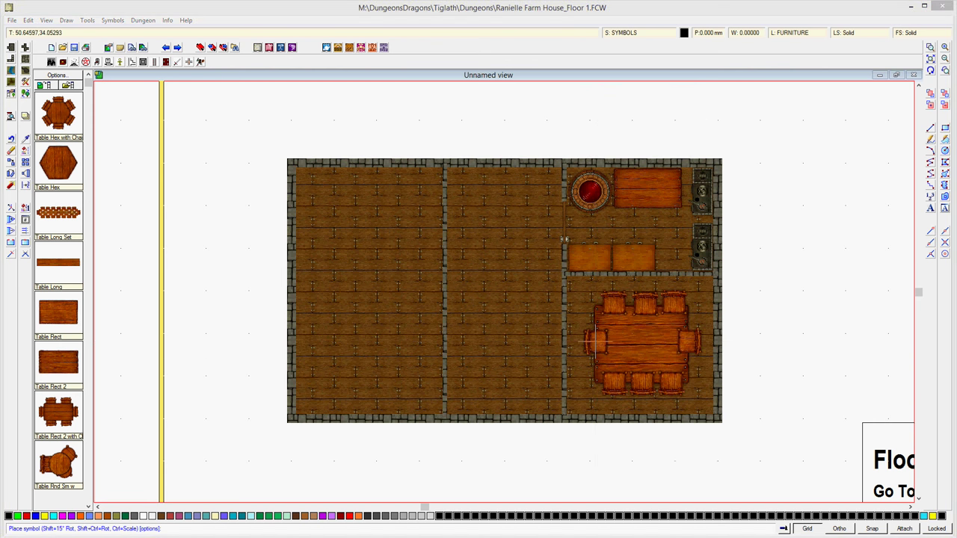
{"action": "right_click", "coordinate": [595, 343]}
{"action": "left_click", "coordinate": [521, 243]}
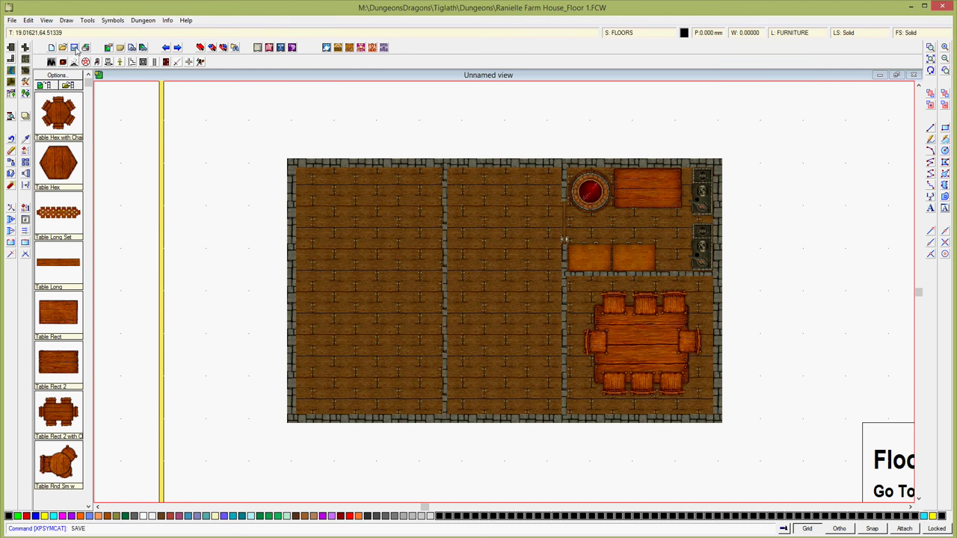
Step: Send the dining table to the front above the chairs and redraw the map
{"action": "left_click", "coordinate": [933, 94]}
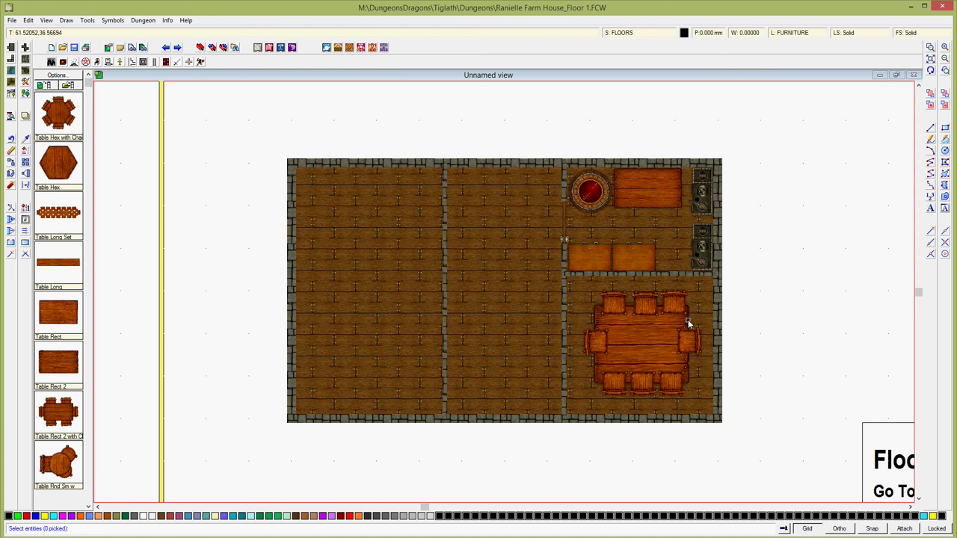
{"action": "left_click", "coordinate": [688, 323]}
{"action": "right_click", "coordinate": [688, 323]}
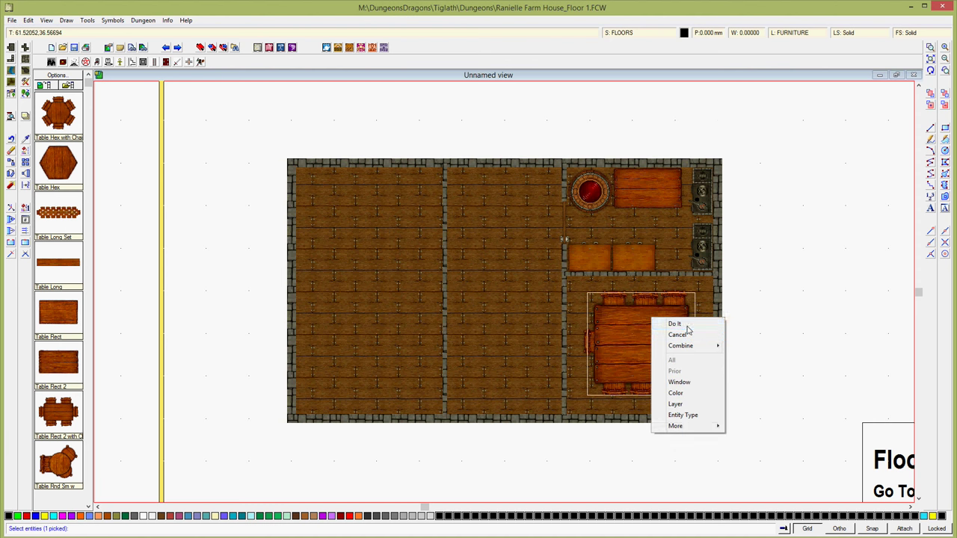
{"action": "left_click", "coordinate": [688, 323]}
{"action": "left_click", "coordinate": [931, 72]}
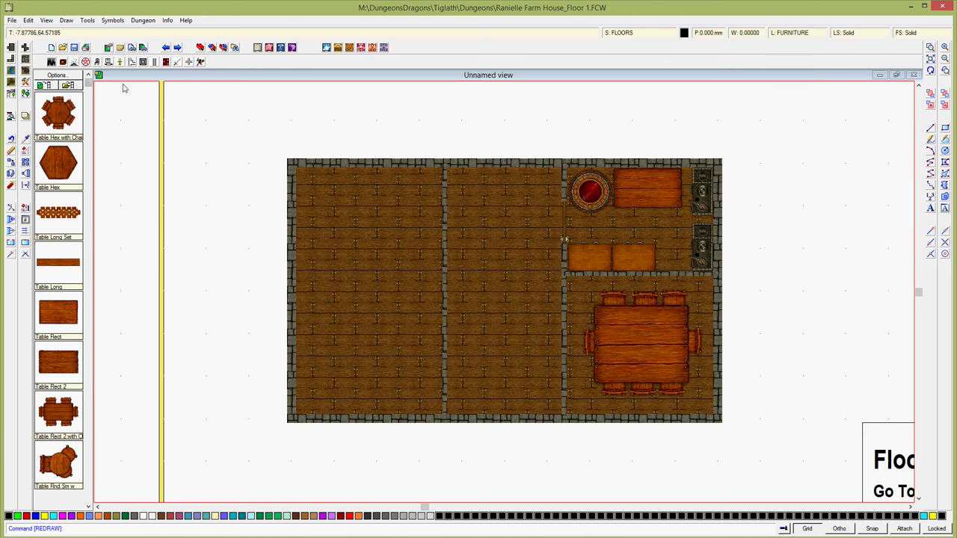
Step: With Snap on, place a Door Wood between the middle room and the dining room, then redraw
{"action": "left_click", "coordinate": [165, 62]}
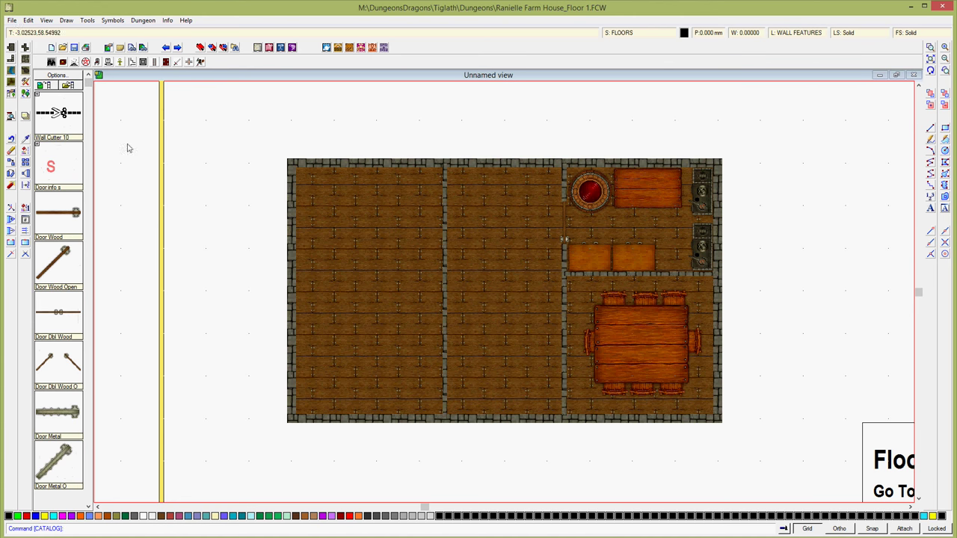
{"action": "left_click", "coordinate": [54, 217]}
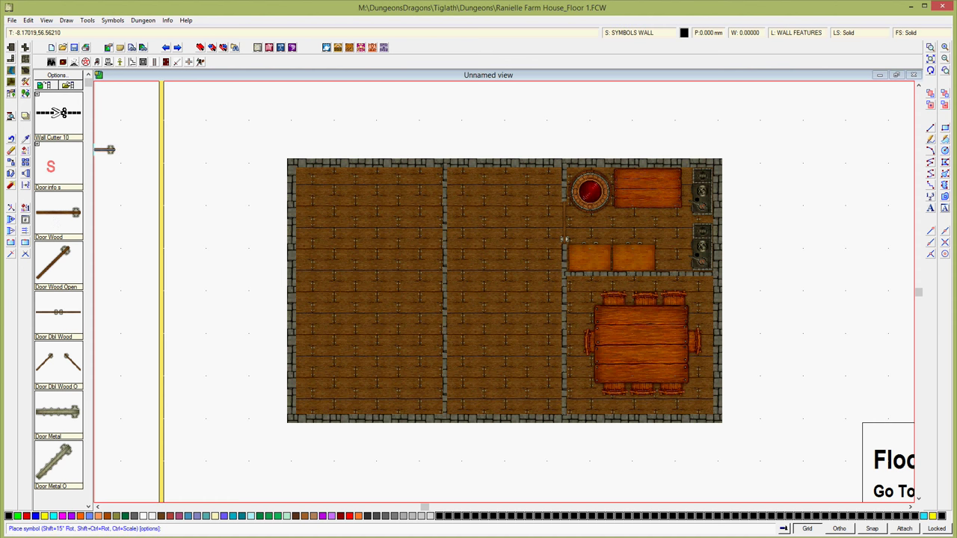
{"action": "left_click", "coordinate": [872, 529]}
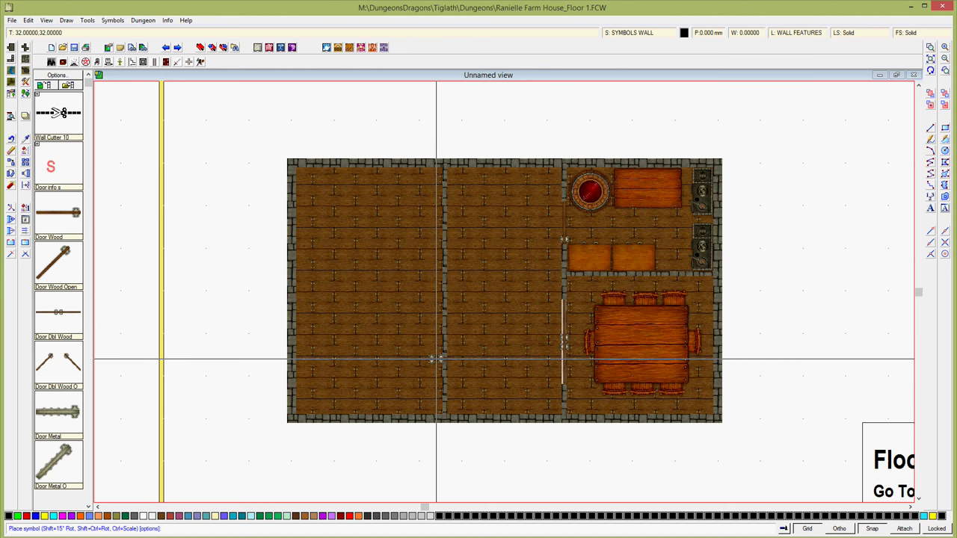
{"action": "right_click", "coordinate": [478, 349]}
{"action": "key", "text": "Escape"}
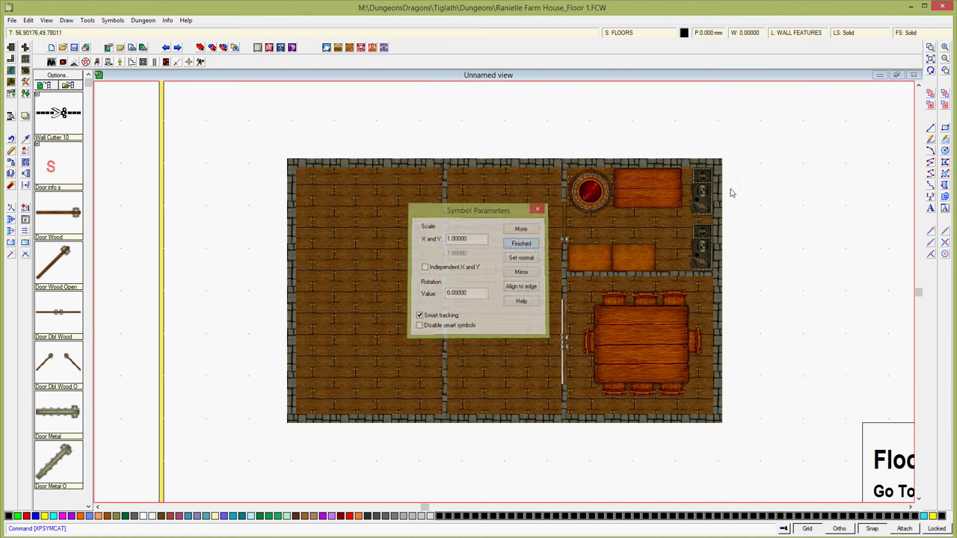
{"action": "left_click", "coordinate": [931, 73]}
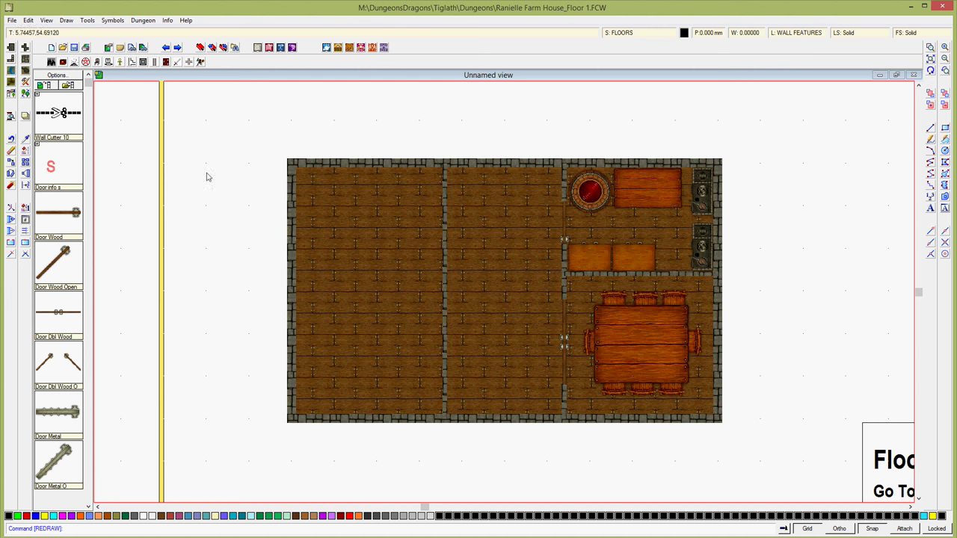
{"action": "left_click", "coordinate": [155, 62]}
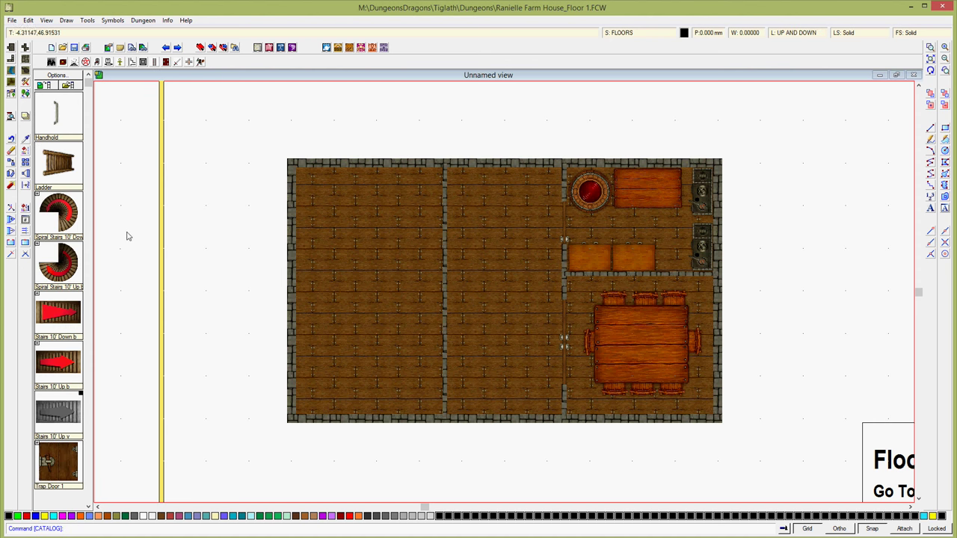
Step: Pick Stairs 10' Down, rotated 90° so the arrow points up, at uniform scale 0.5
{"action": "left_click", "coordinate": [53, 315]}
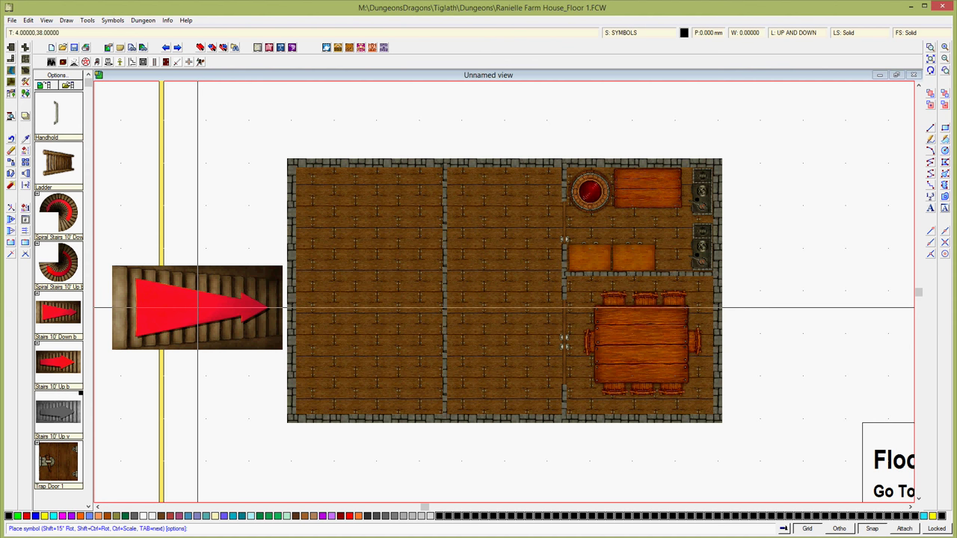
{"action": "key", "text": "ctrl"}
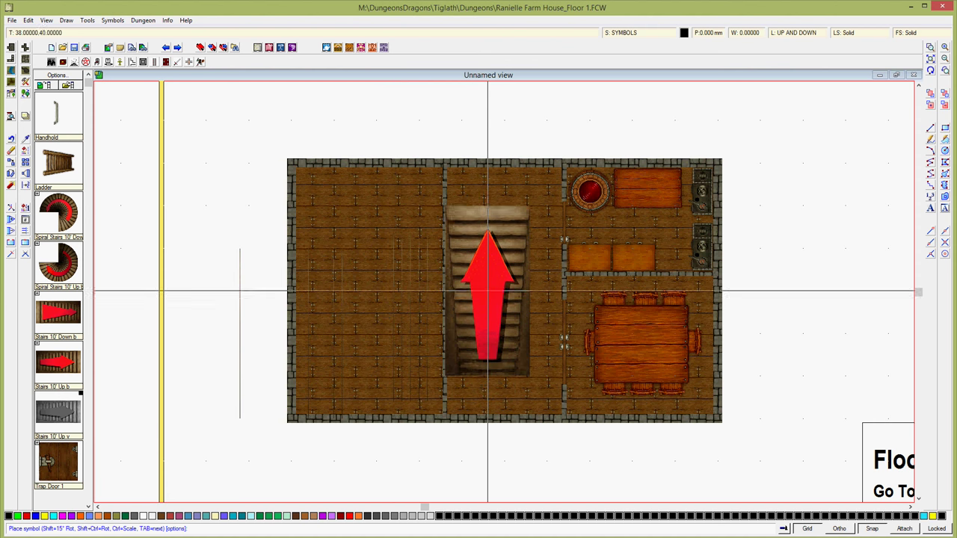
{"action": "right_click", "coordinate": [488, 283]}
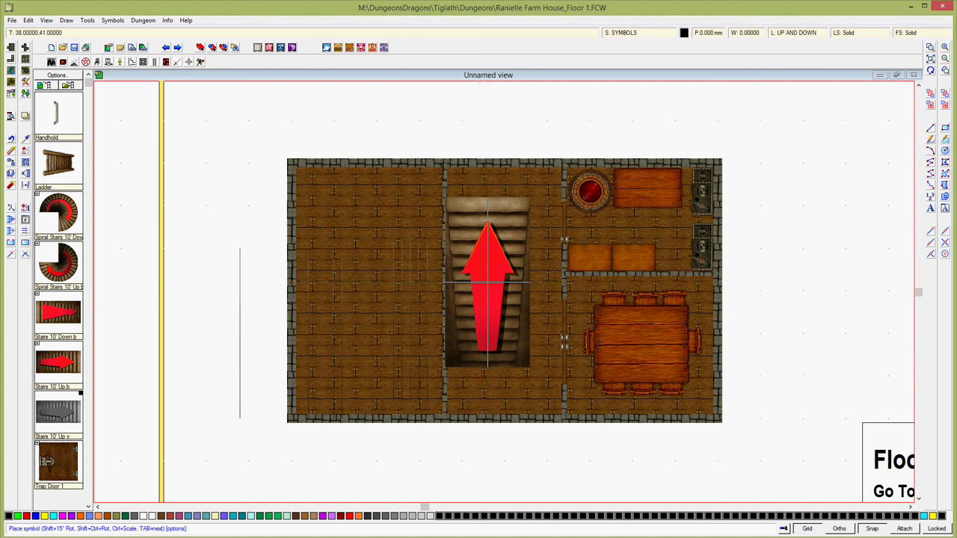
{"action": "left_click", "coordinate": [438, 269]}
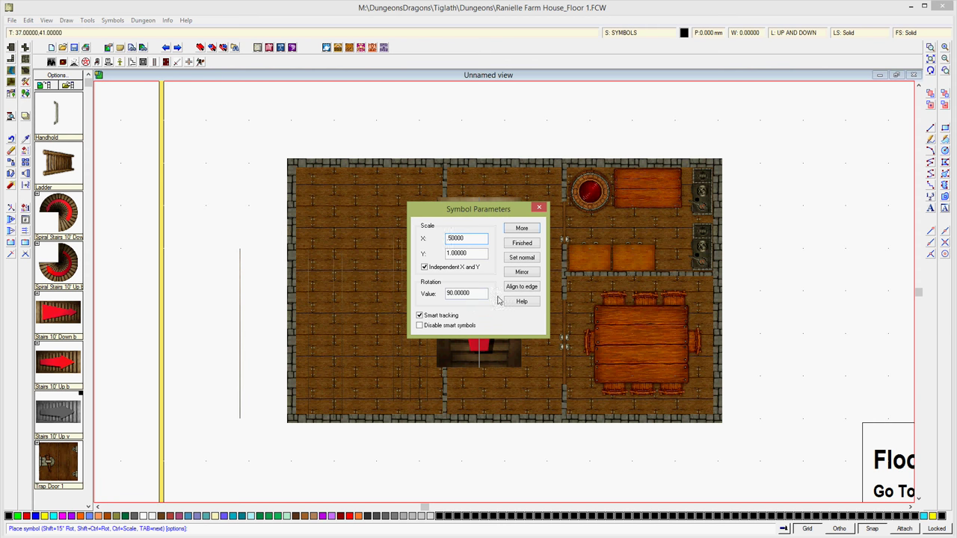
{"action": "left_click", "coordinate": [522, 243]}
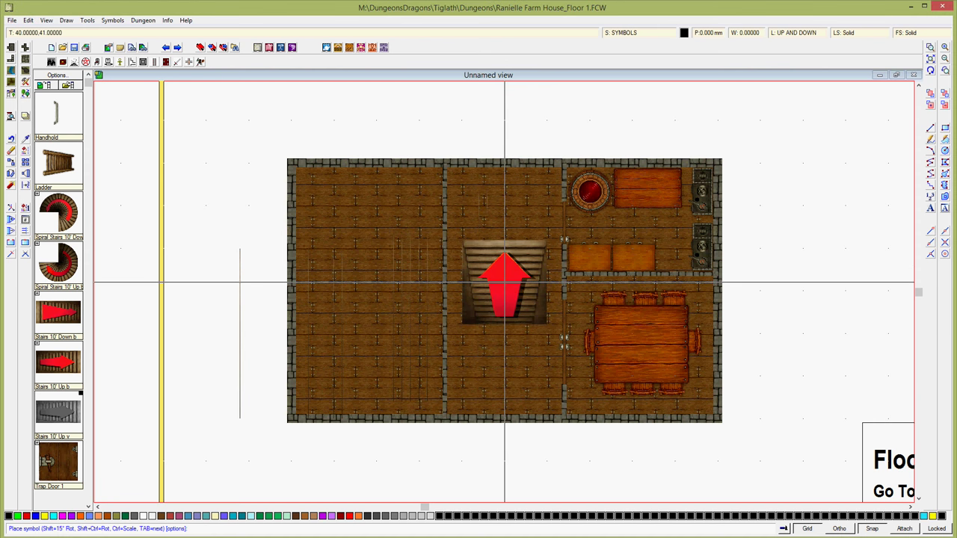
{"action": "right_click", "coordinate": [481, 289]}
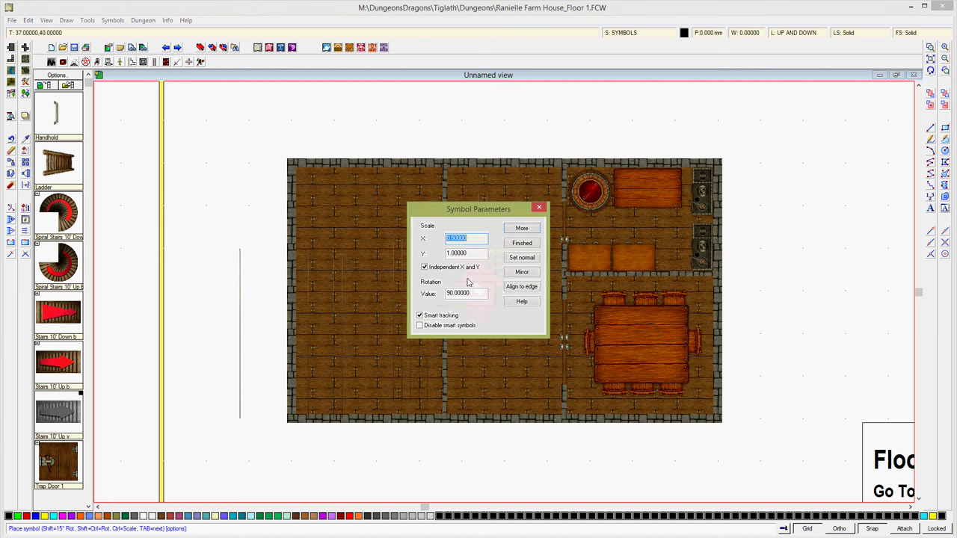
{"action": "left_click", "coordinate": [424, 266]}
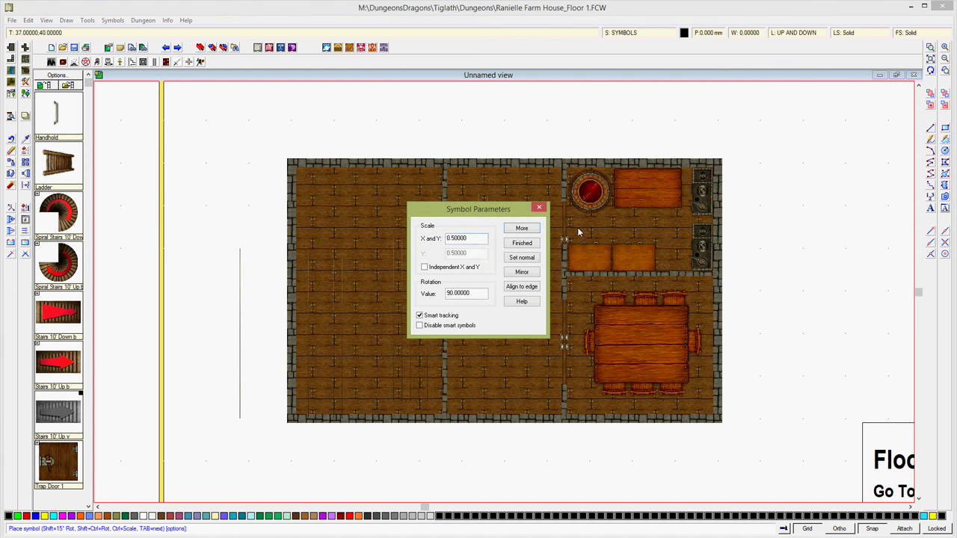
{"action": "left_click", "coordinate": [522, 243]}
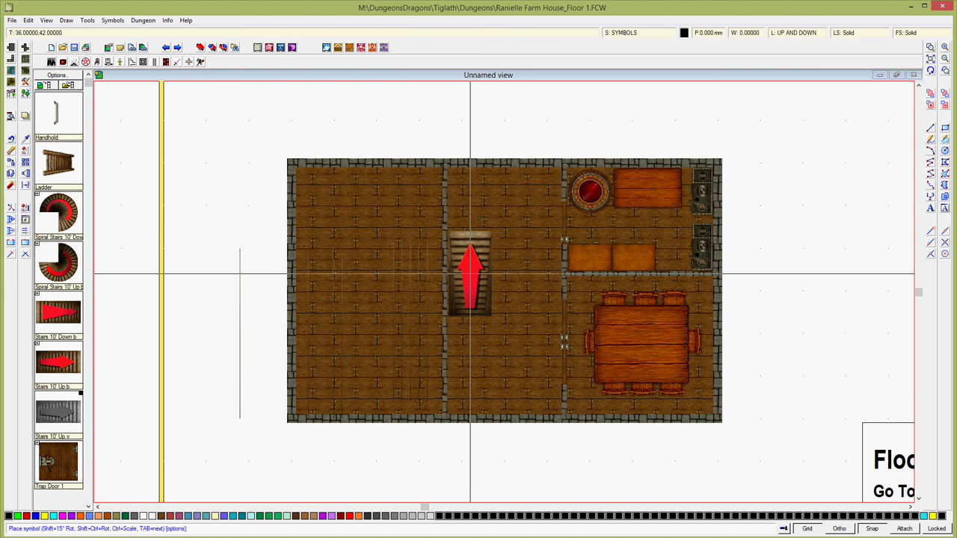
Step: With snapping off, place the half-size stairs in the upper middle room
{"action": "left_click", "coordinate": [875, 529]}
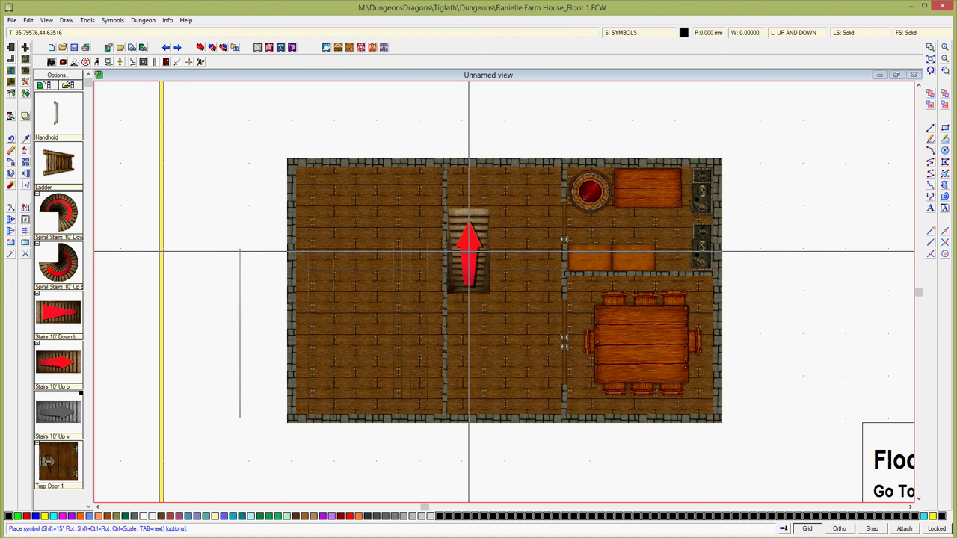
{"action": "left_click", "coordinate": [468, 251]}
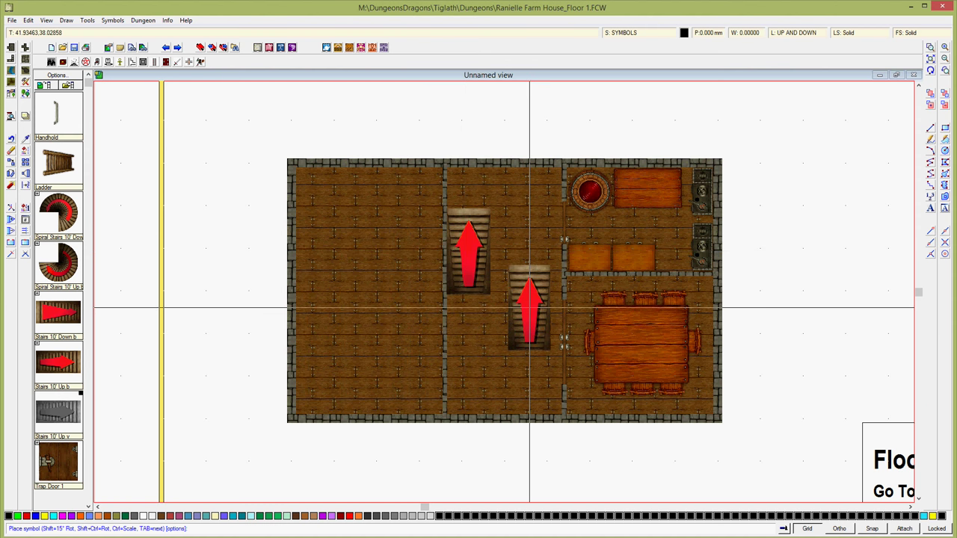
{"action": "right_click", "coordinate": [524, 340]}
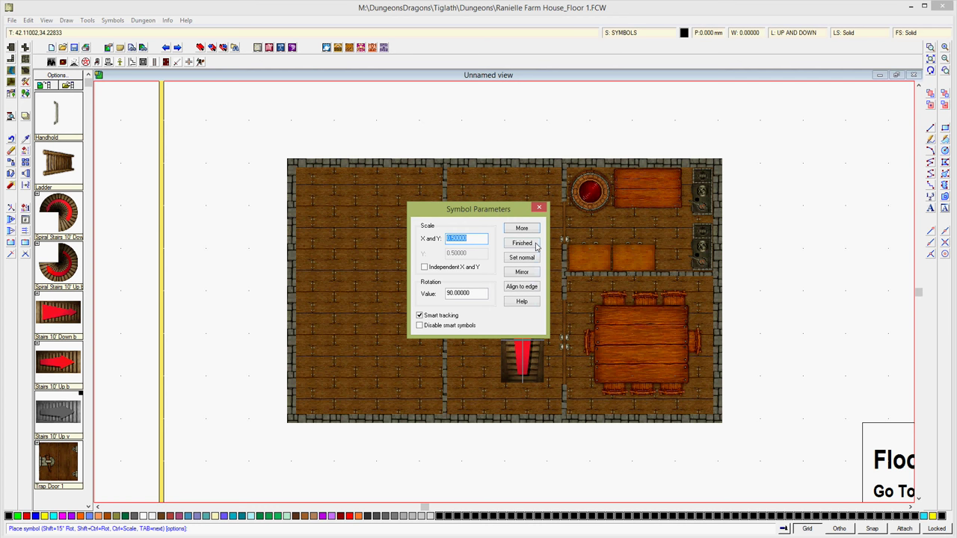
{"action": "left_click", "coordinate": [534, 243]}
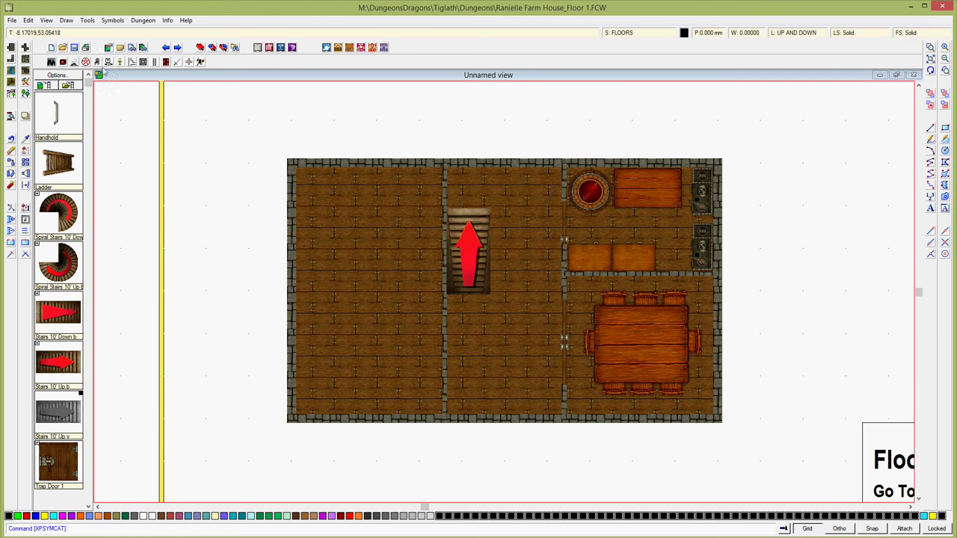
{"action": "left_click", "coordinate": [166, 62]}
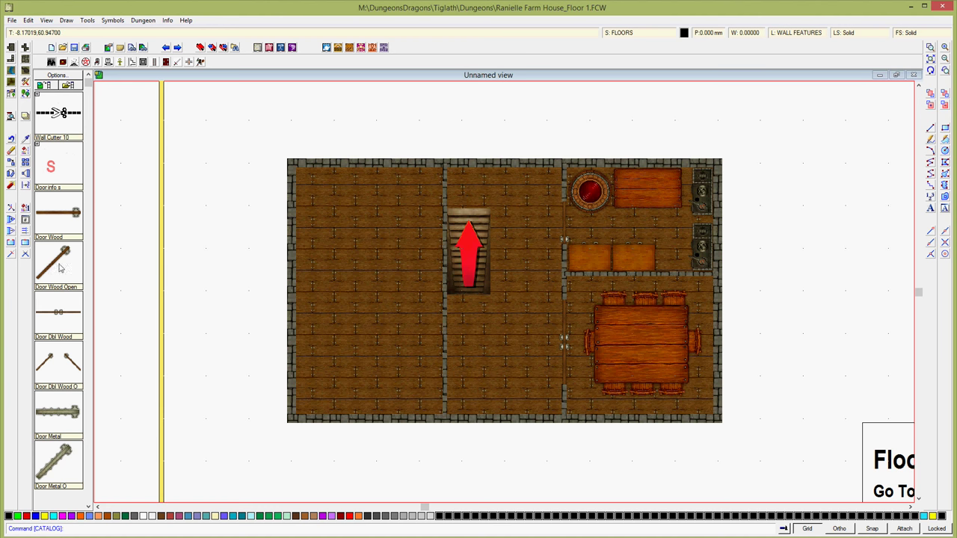
Step: Place the reinforced door at scale 1 in the middle room's bottom outer wall
{"action": "mouse_move", "coordinate": [47, 257]}
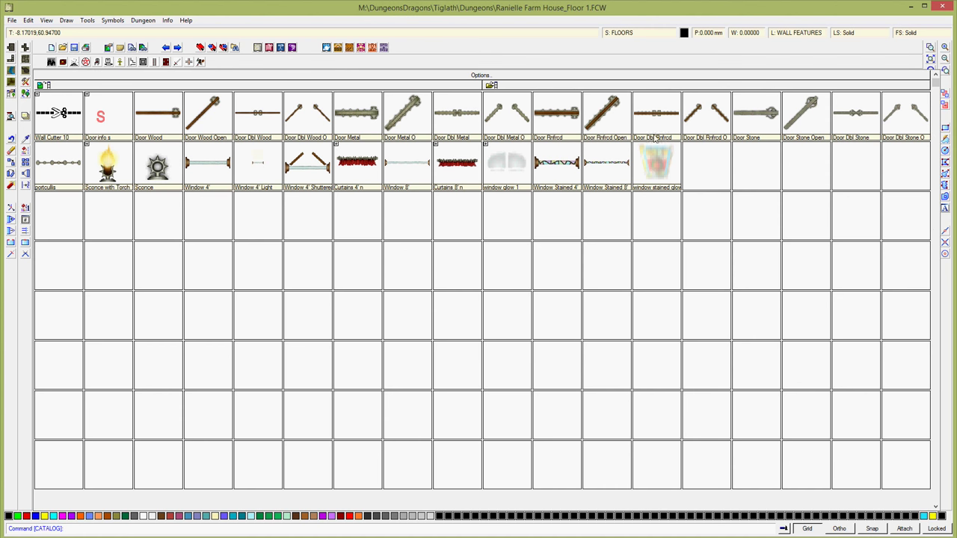
{"action": "left_click", "coordinate": [556, 114]}
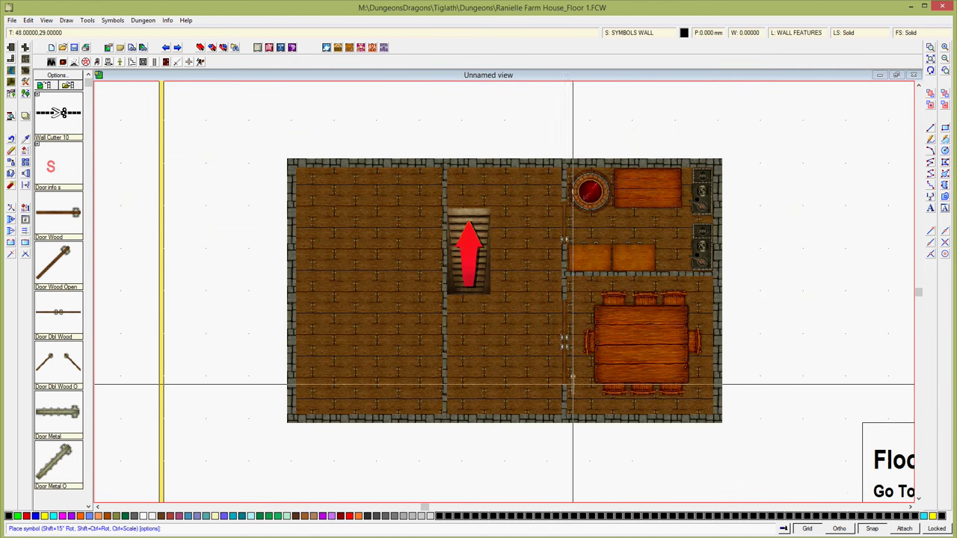
{"action": "left_click", "coordinate": [513, 376]}
{"action": "type", "text": "1"}
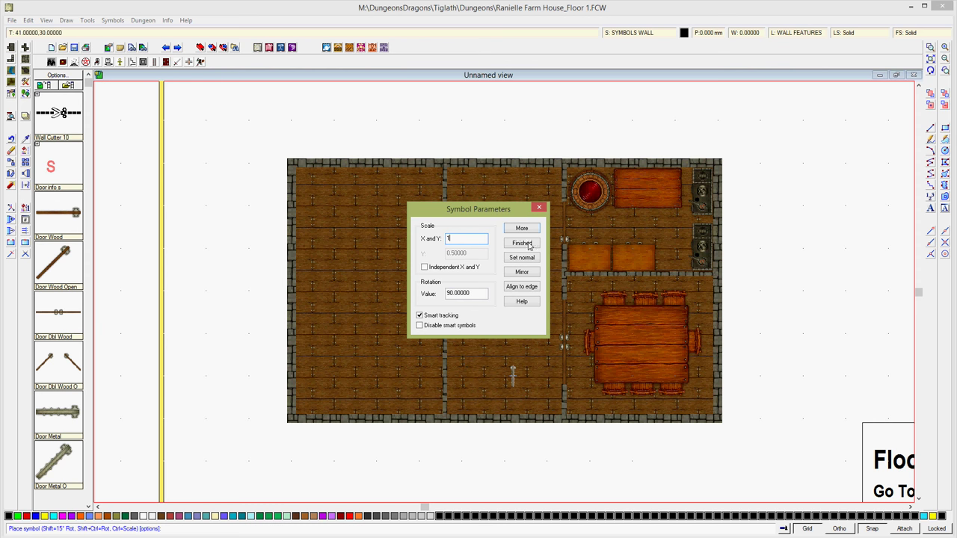
{"action": "key", "text": "Return"}
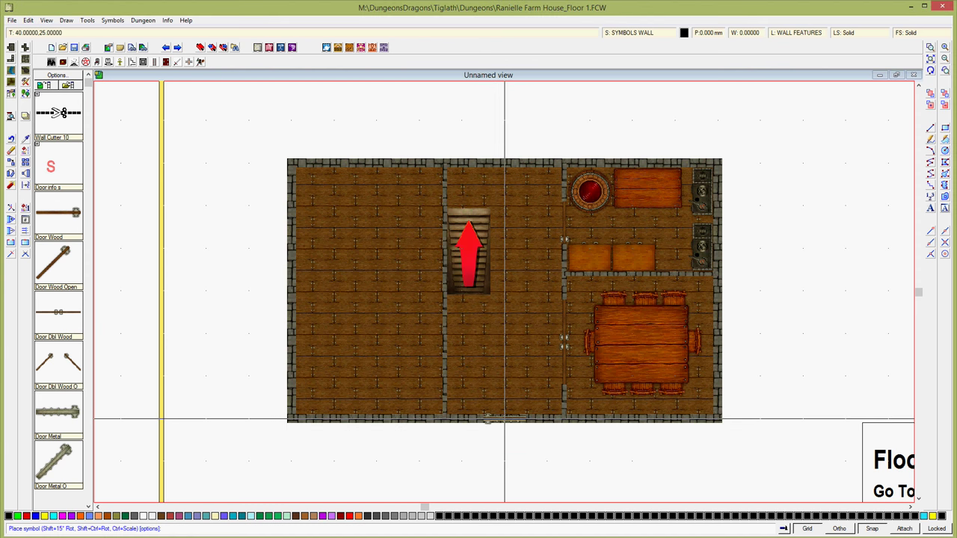
{"action": "left_click", "coordinate": [505, 419]}
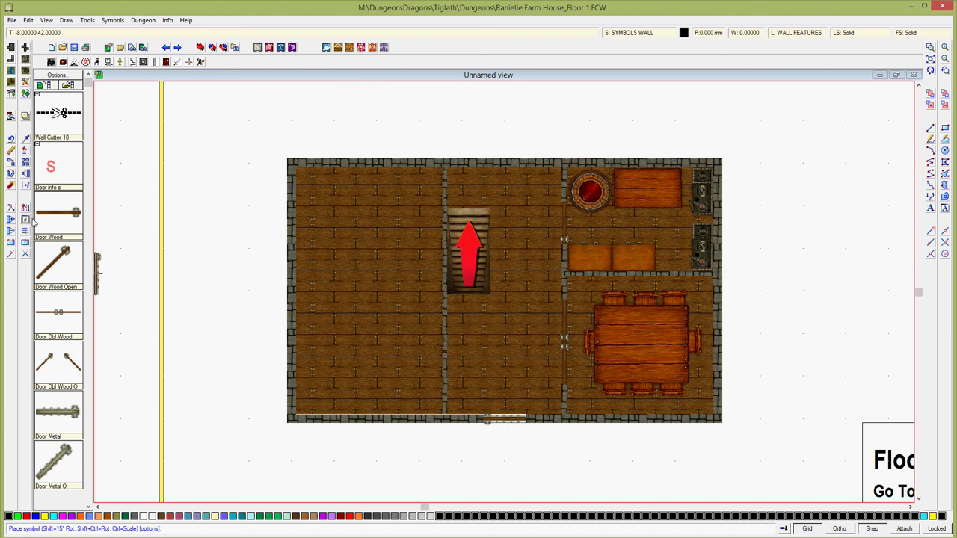
Step: Place a wooden door on the interior wall just left of the stairs
{"action": "left_click", "coordinate": [56, 217]}
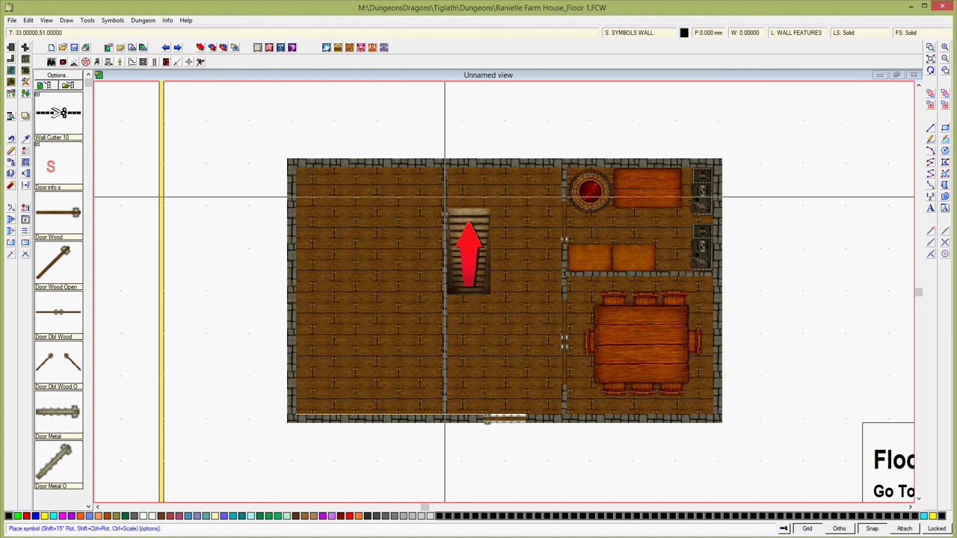
{"action": "left_click", "coordinate": [444, 198]}
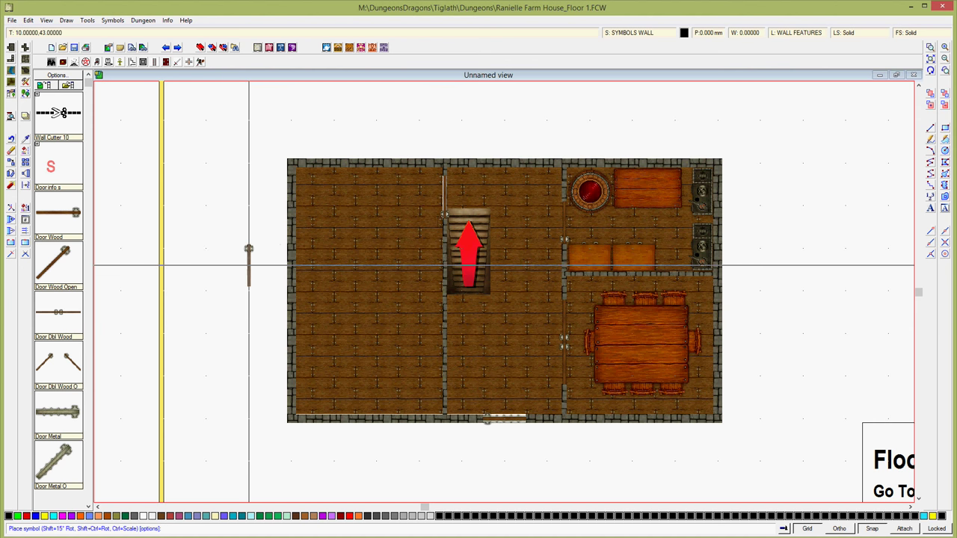
{"action": "left_click", "coordinate": [27, 20]}
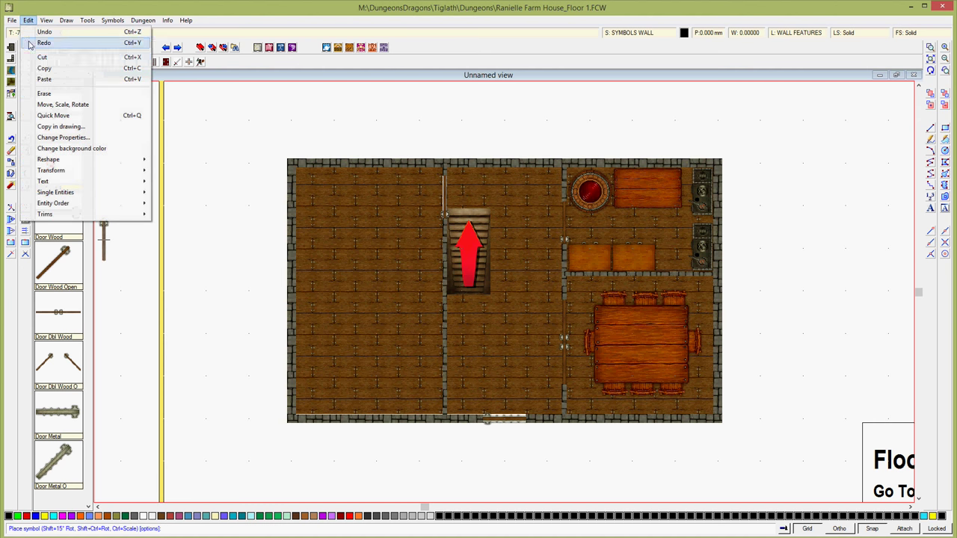
Step: Quick Move the stairs slightly lower in the middle room and redraw the map
{"action": "left_click", "coordinate": [65, 116]}
{"action": "left_click", "coordinate": [466, 294]}
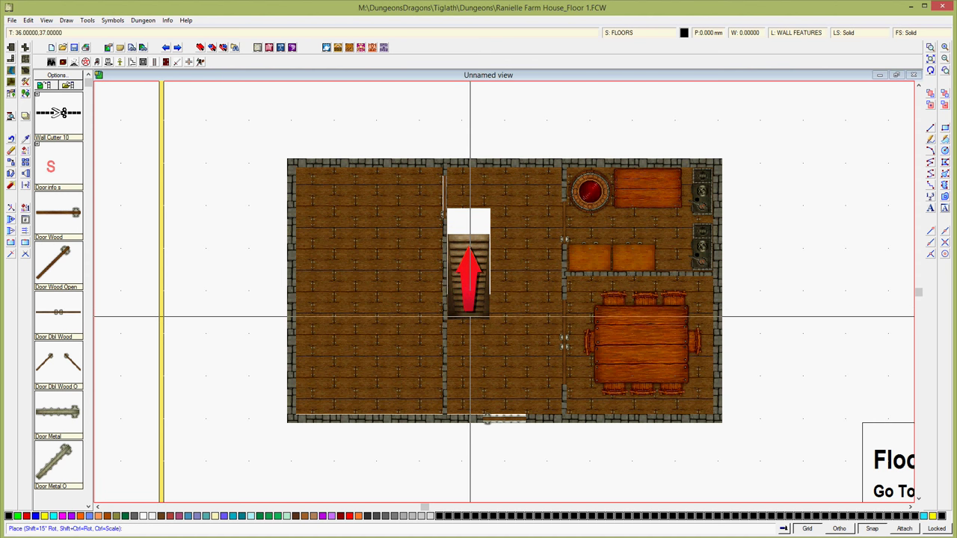
{"action": "left_click", "coordinate": [470, 317]}
{"action": "right_click", "coordinate": [478, 318]}
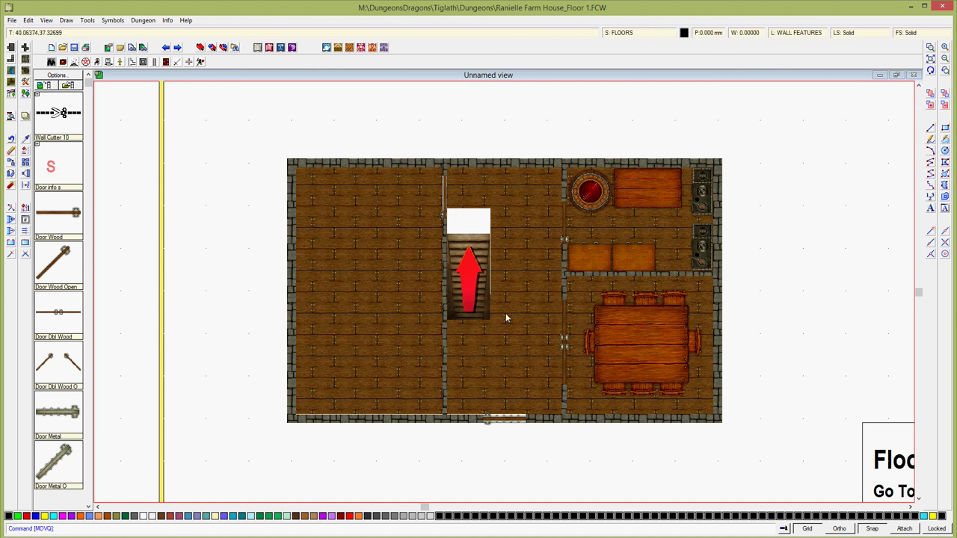
{"action": "left_click", "coordinate": [931, 71]}
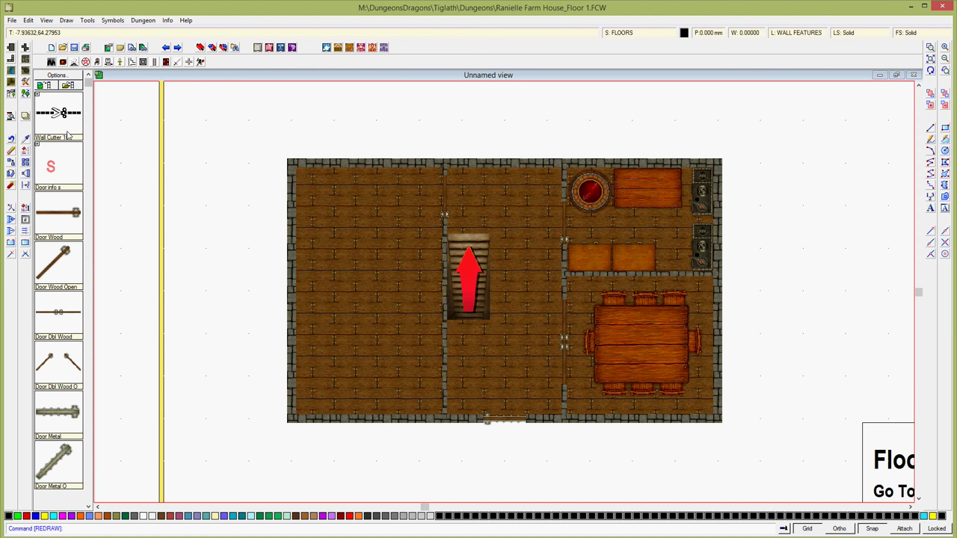
{"action": "mouse_move", "coordinate": [67, 135]}
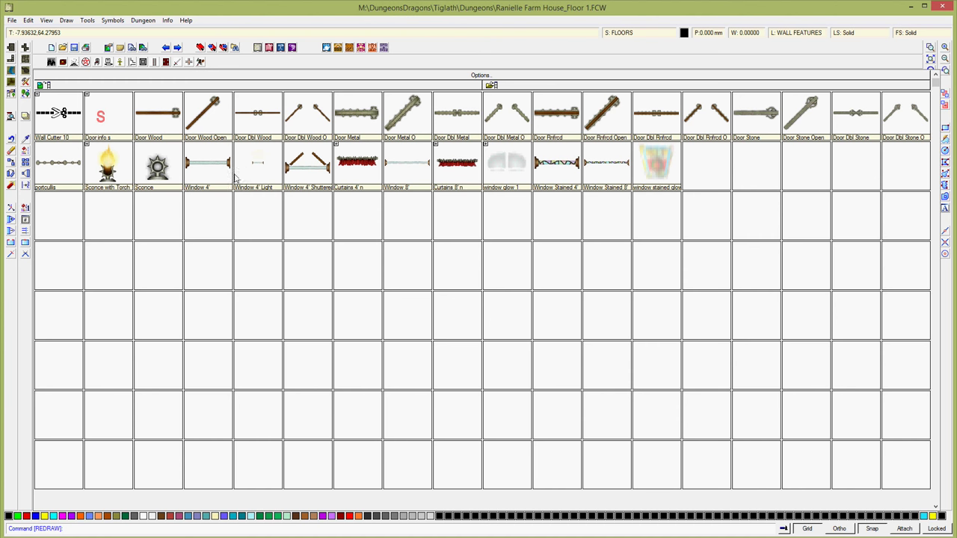
Step: Place Window 4' Shutters symbols along the top, left and bottom outer walls
{"action": "left_click", "coordinate": [318, 172]}
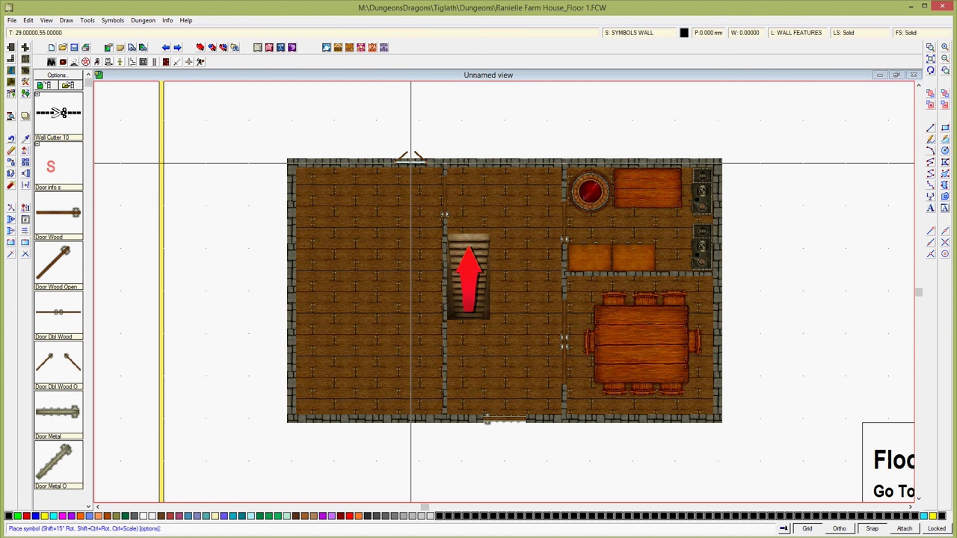
{"action": "left_click", "coordinate": [411, 161]}
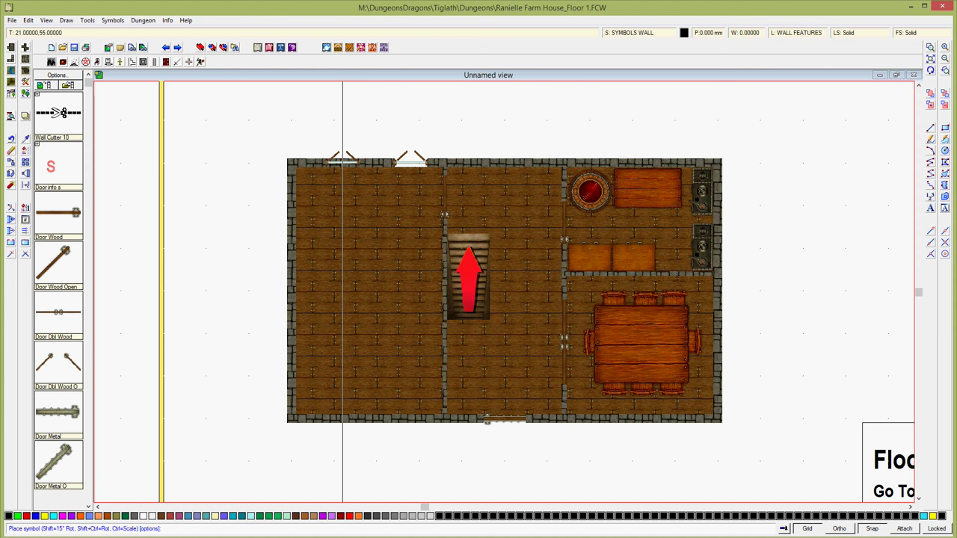
{"action": "left_click", "coordinate": [325, 162]}
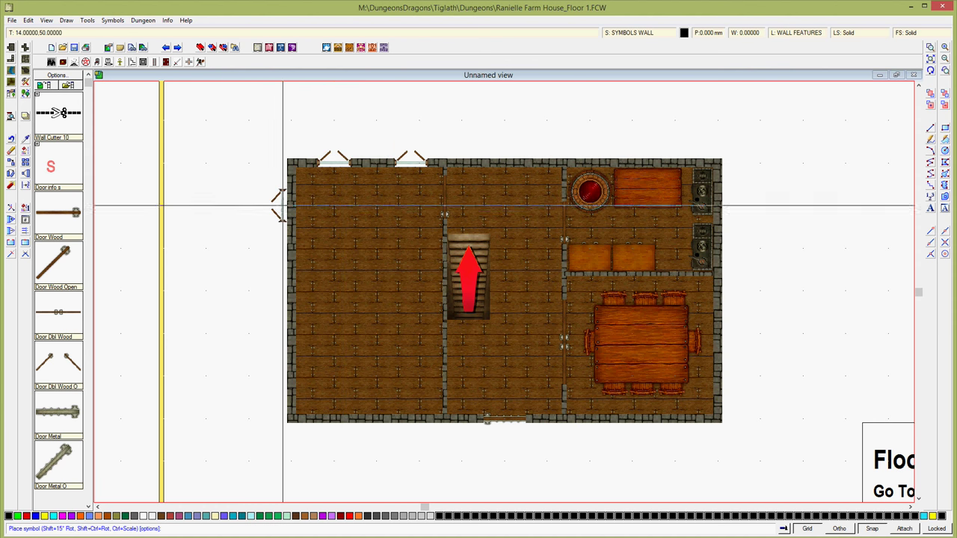
{"action": "left_click", "coordinate": [292, 222]}
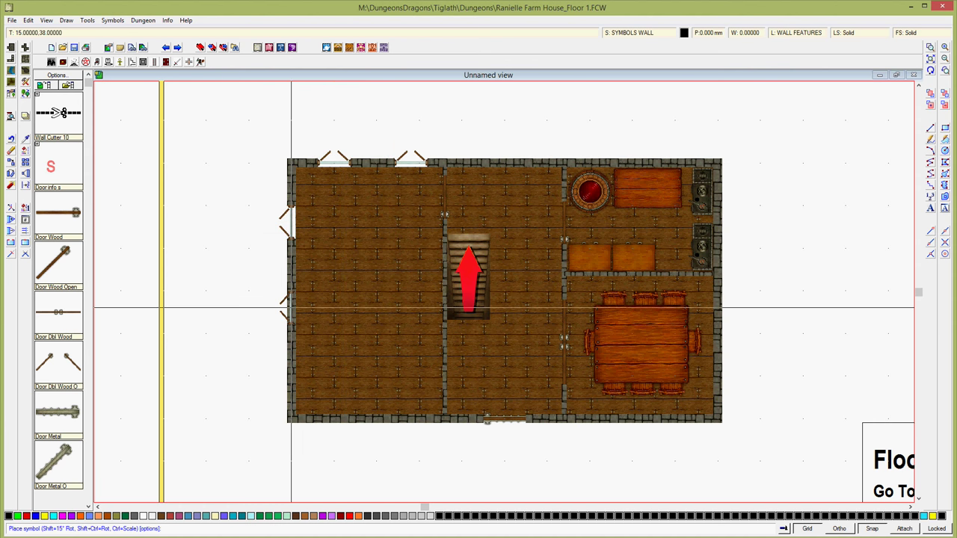
{"action": "left_click", "coordinate": [292, 350]}
{"action": "left_click", "coordinate": [325, 418]}
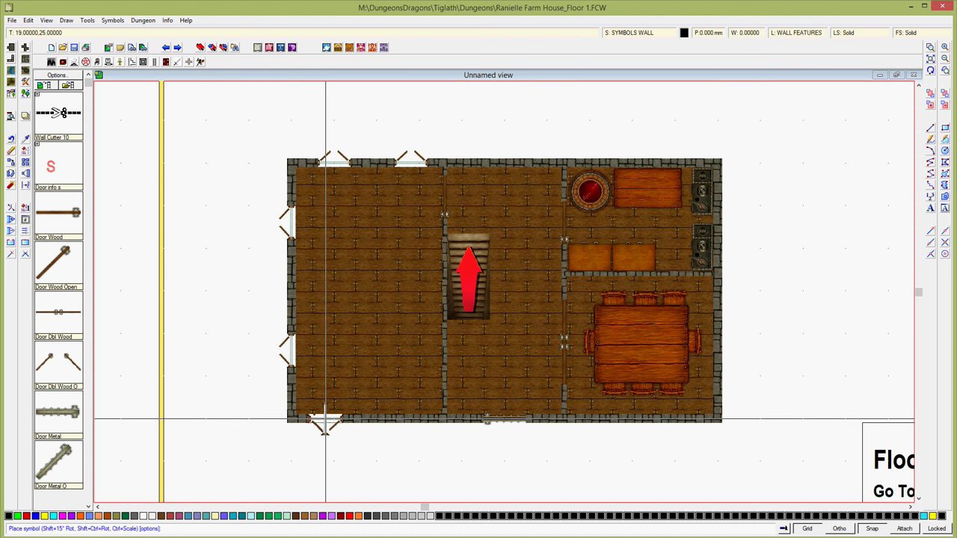
{"action": "left_click", "coordinate": [402, 419]}
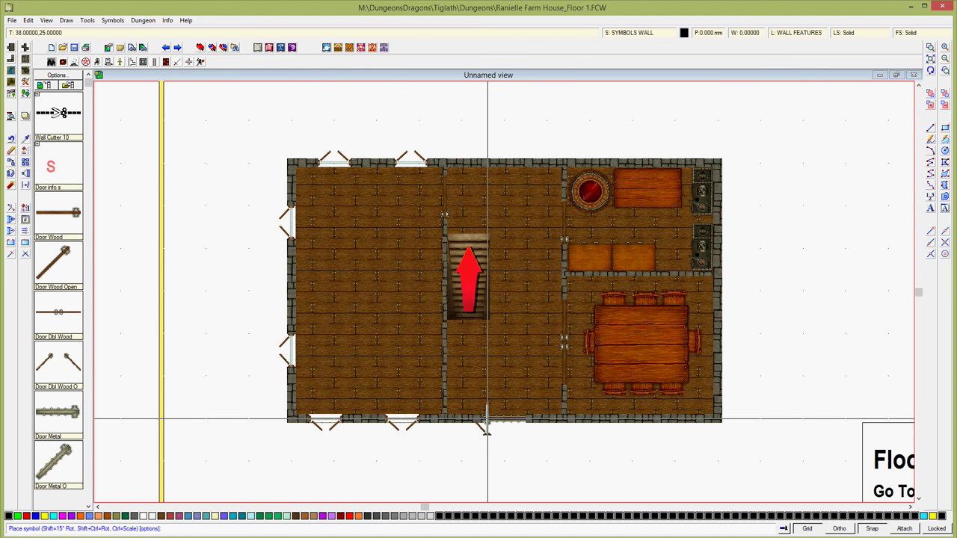
{"action": "left_click", "coordinate": [606, 419]}
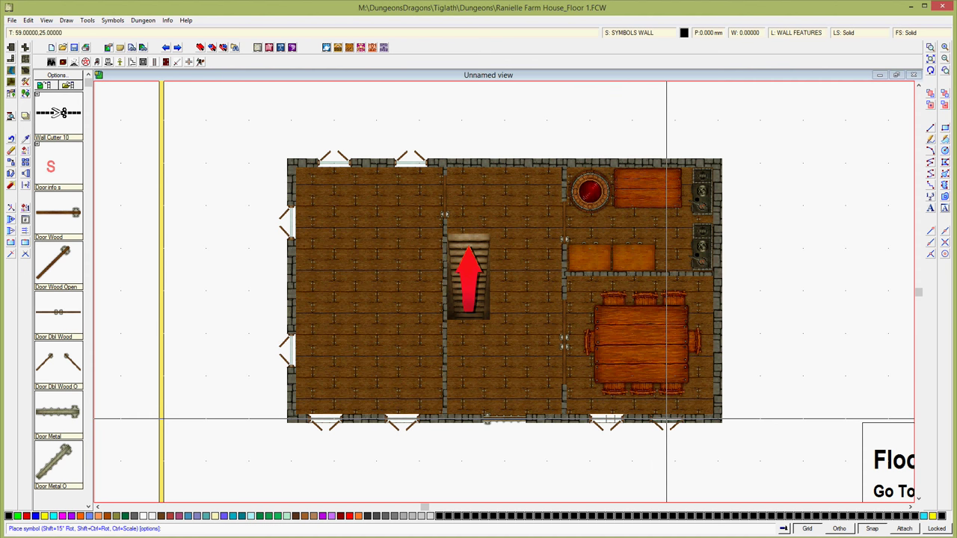
{"action": "left_click", "coordinate": [675, 418]}
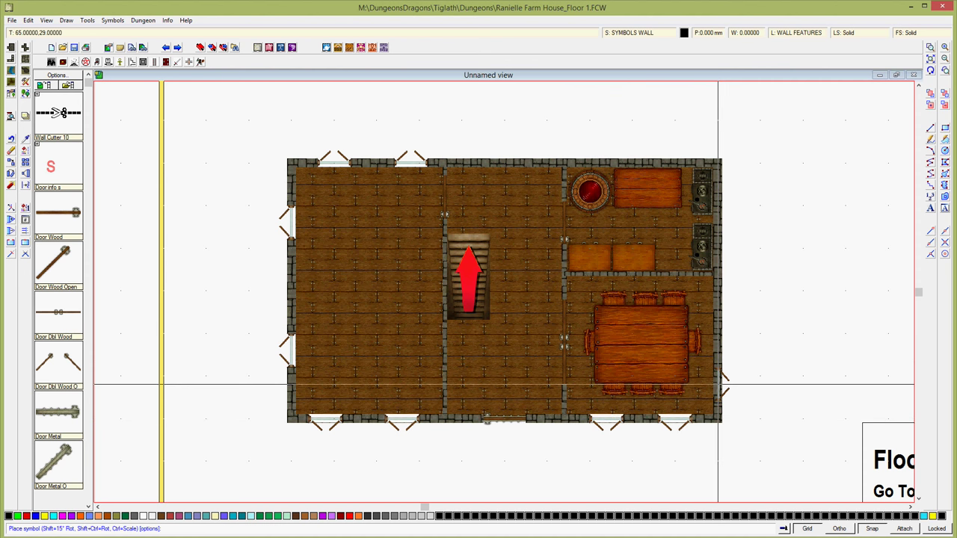
Step: Add shuttered windows along the right wall and the rest of the top wall, then close Symbol Parameters
{"action": "left_click", "coordinate": [718, 386]}
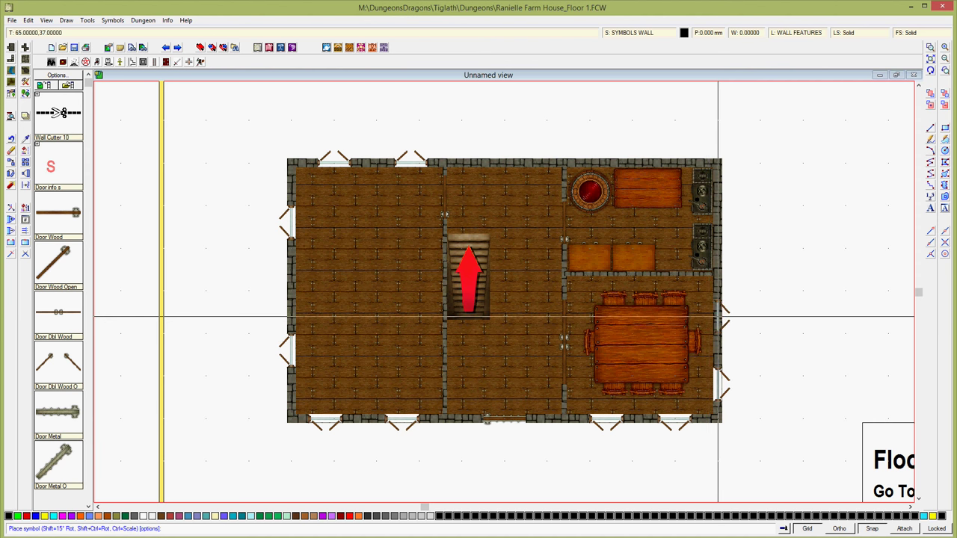
{"action": "left_click", "coordinate": [718, 317]}
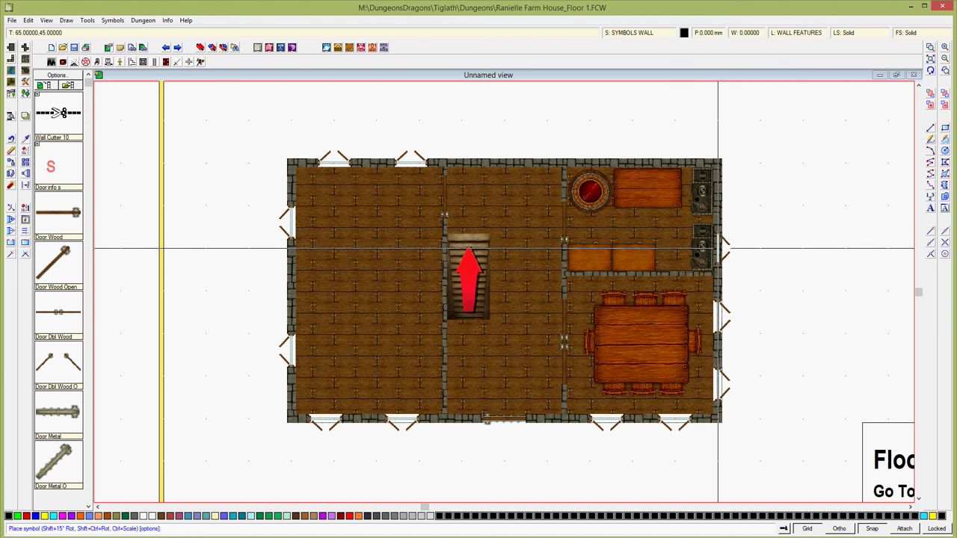
{"action": "left_click", "coordinate": [718, 246]}
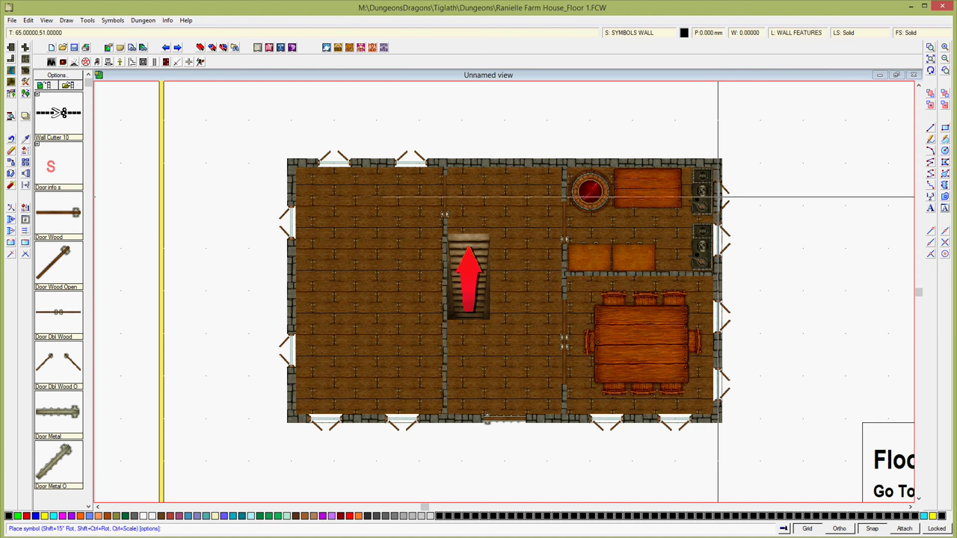
{"action": "left_click", "coordinate": [718, 199]}
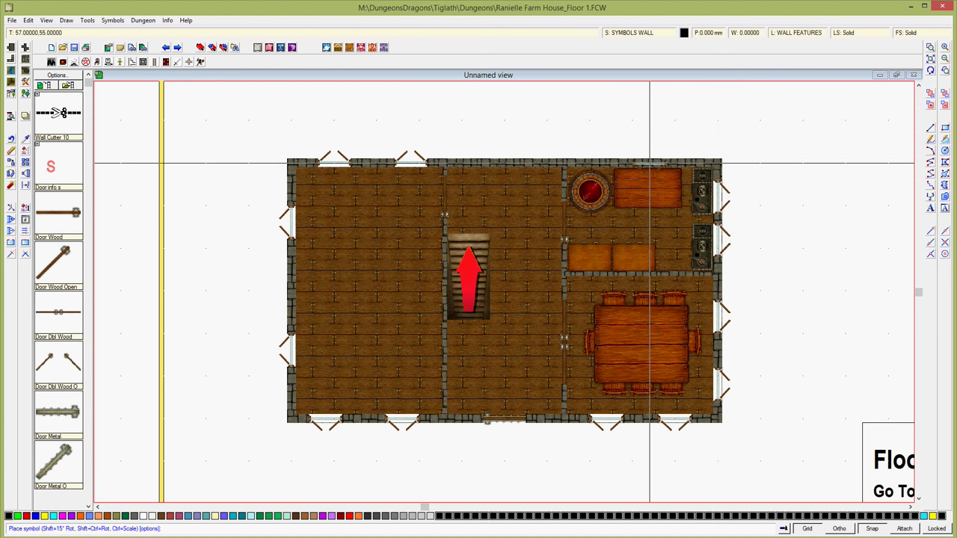
{"action": "left_click", "coordinate": [684, 163]}
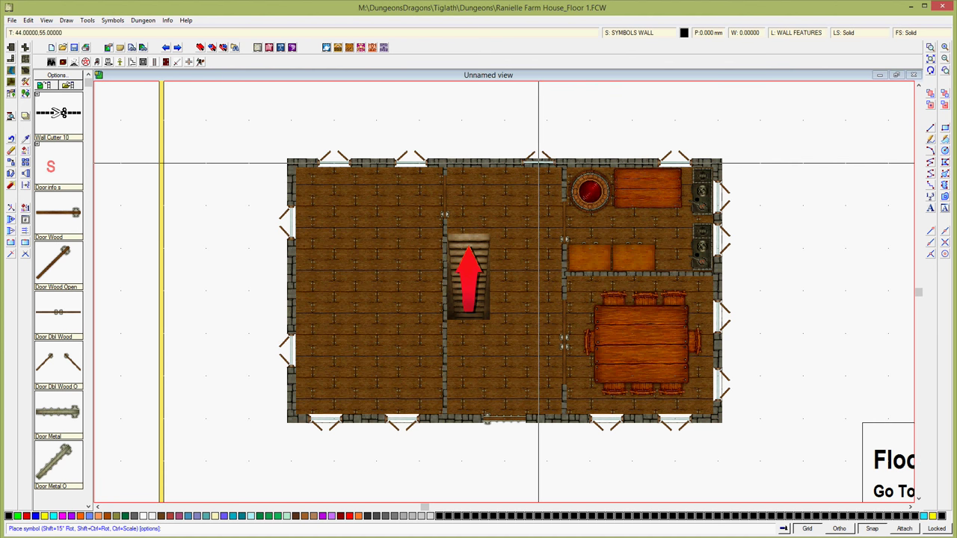
{"action": "left_click", "coordinate": [539, 161]}
{"action": "left_click", "coordinate": [479, 161]}
{"action": "left_click", "coordinate": [606, 162]}
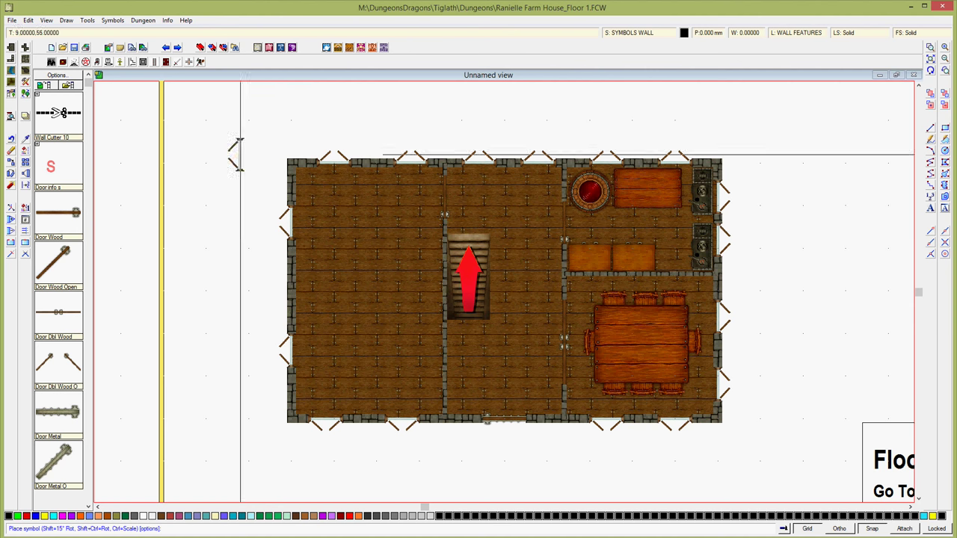
{"action": "right_click", "coordinate": [212, 136]}
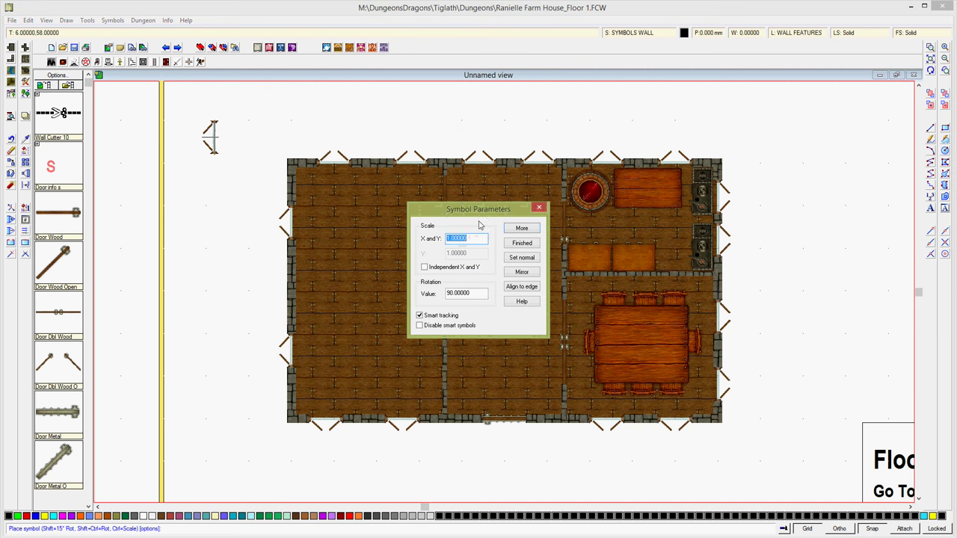
{"action": "left_click", "coordinate": [524, 243]}
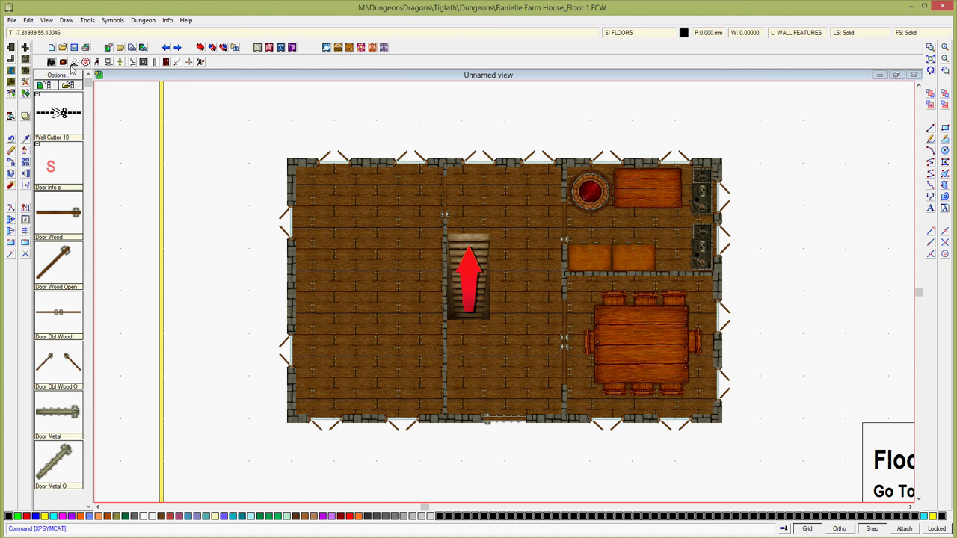
Step: Copy the stairs to the clipboard with Edit > Copy and zoom to the whole Floor 1 sheet
{"action": "left_click", "coordinate": [28, 20]}
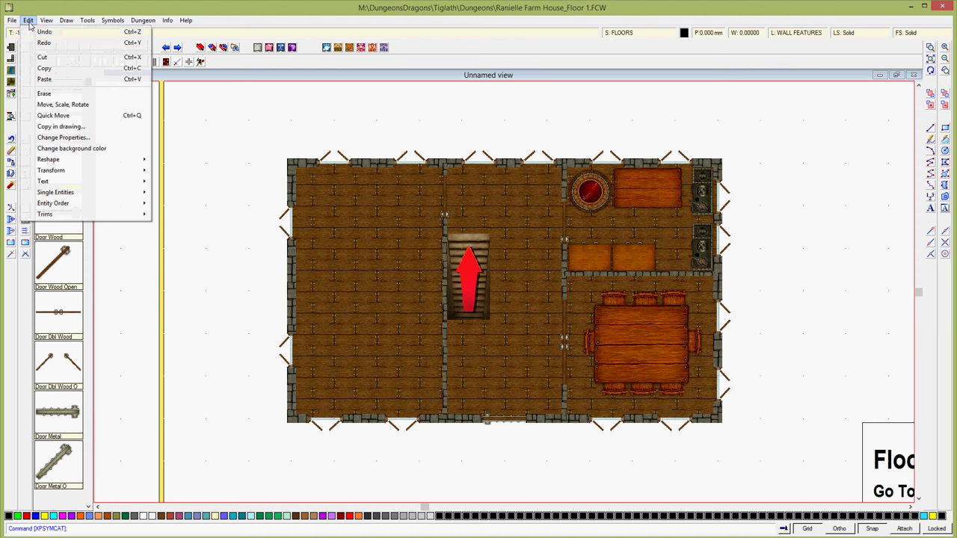
{"action": "left_click", "coordinate": [44, 68]}
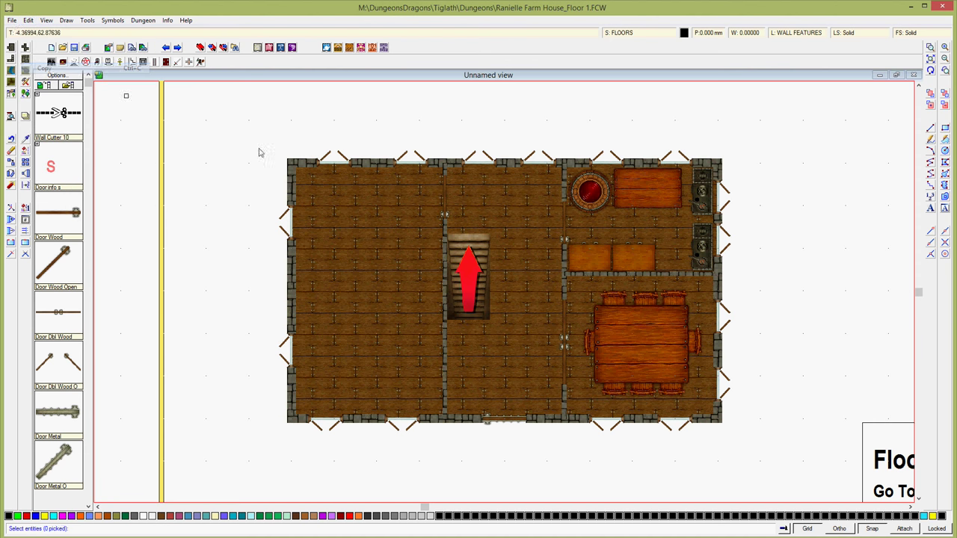
{"action": "right_click", "coordinate": [485, 322]}
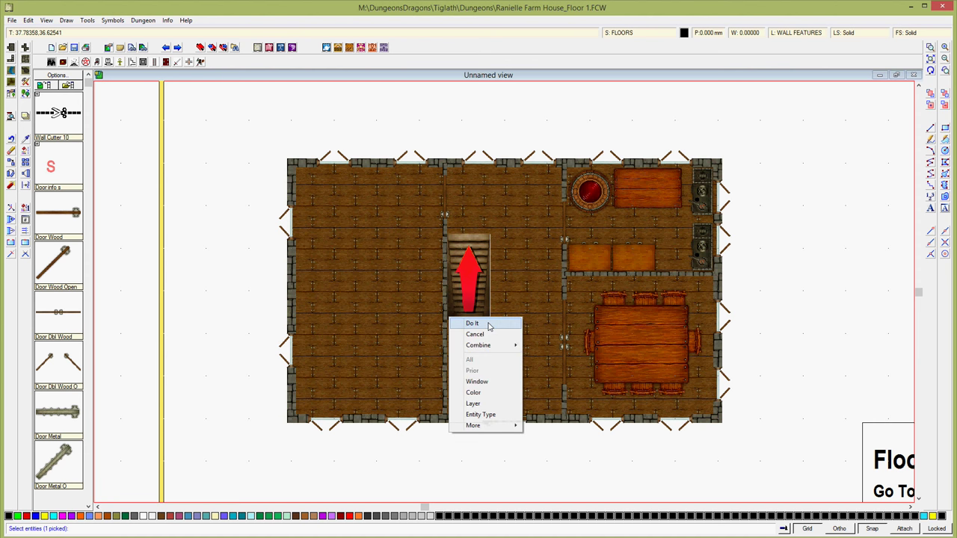
{"action": "left_click", "coordinate": [472, 324]}
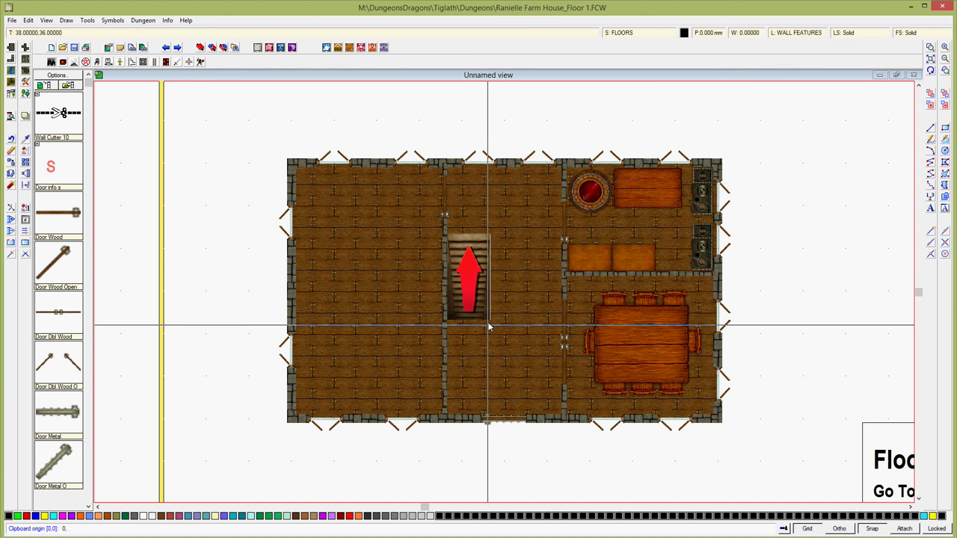
{"action": "left_click", "coordinate": [488, 326]}
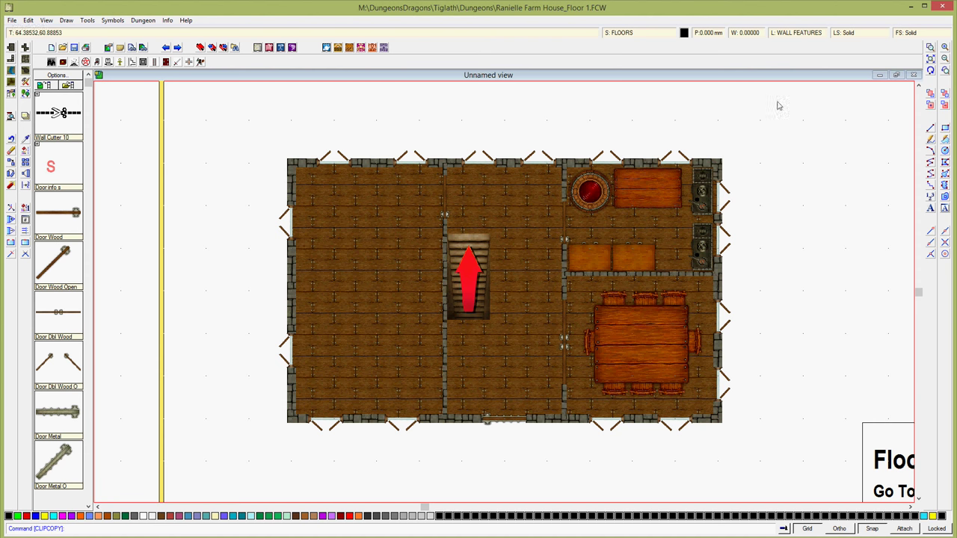
{"action": "left_click", "coordinate": [930, 59]}
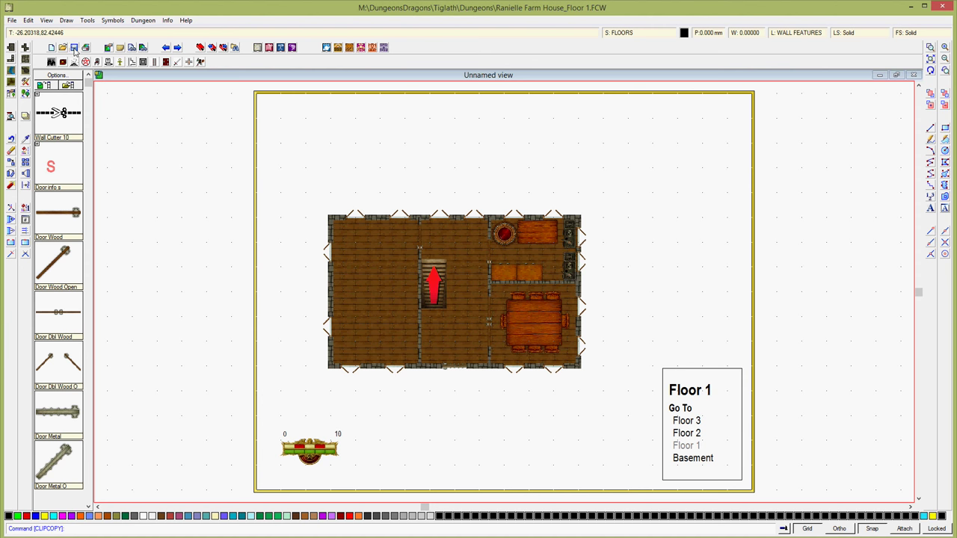
Step: Show the full Floor 2 map and open Add room with oak floor and Flagstone1 walls
{"action": "left_click", "coordinate": [696, 436]}
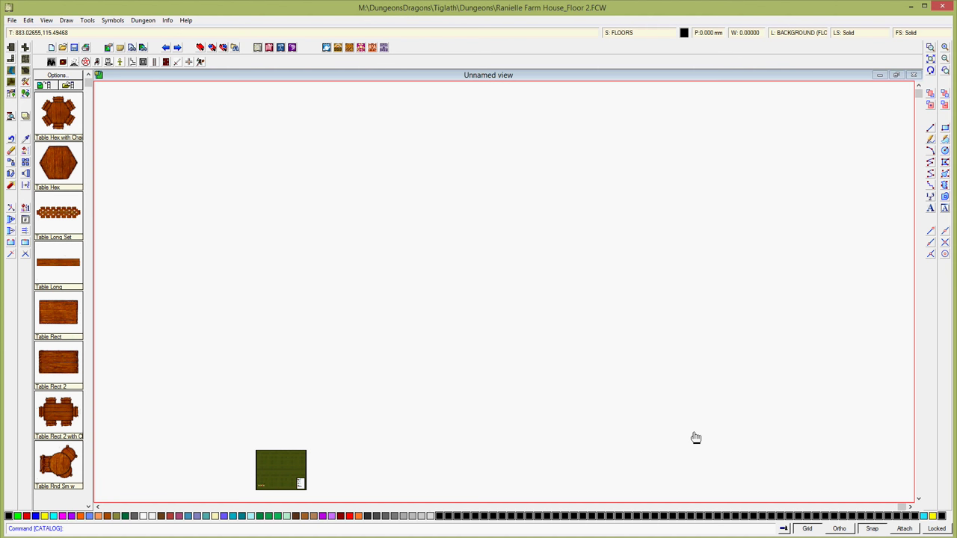
{"action": "left_click", "coordinate": [930, 58]}
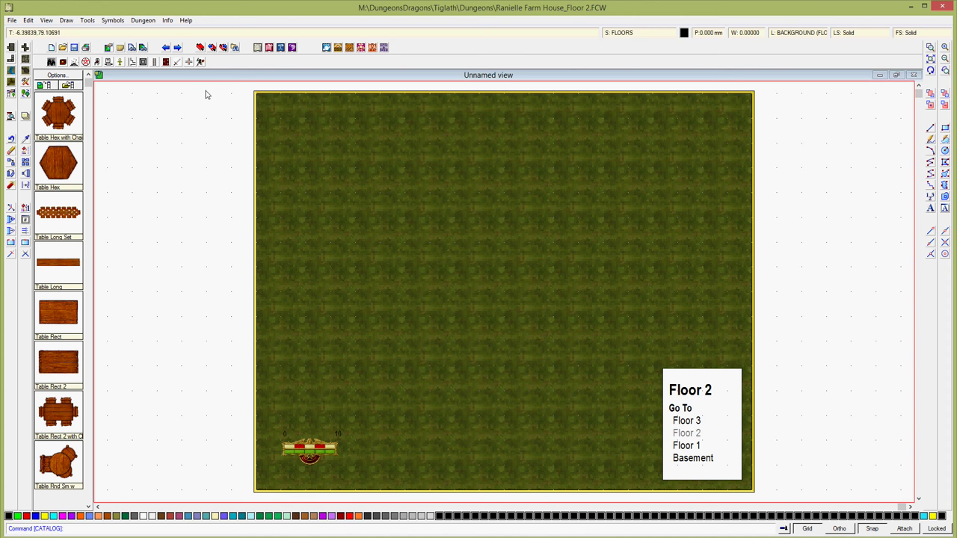
{"action": "left_click", "coordinate": [692, 447]}
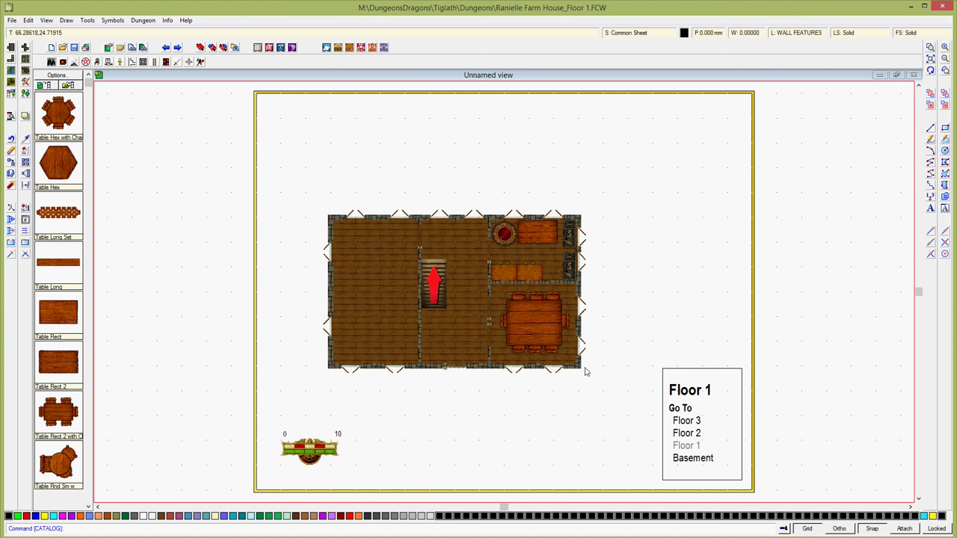
{"action": "left_click", "coordinate": [698, 433]}
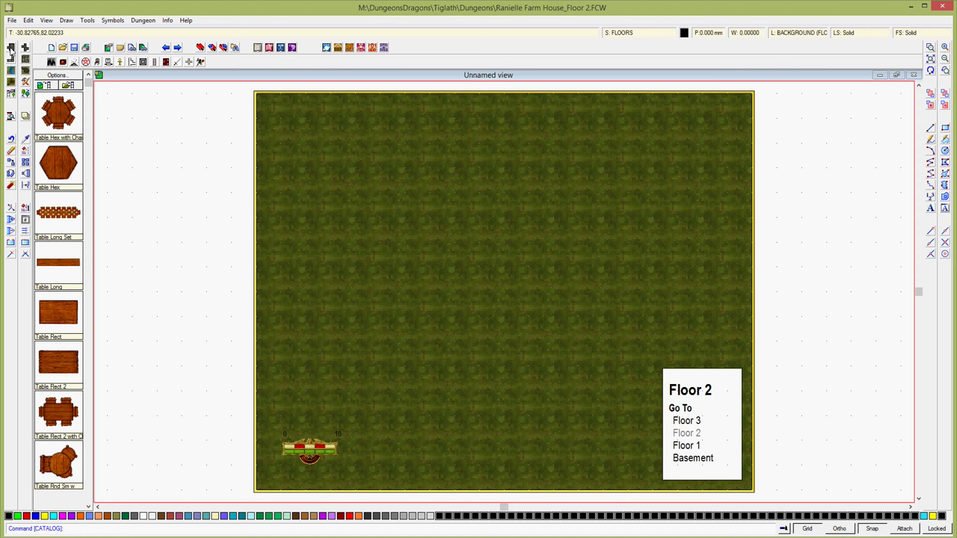
{"action": "left_click", "coordinate": [10, 47]}
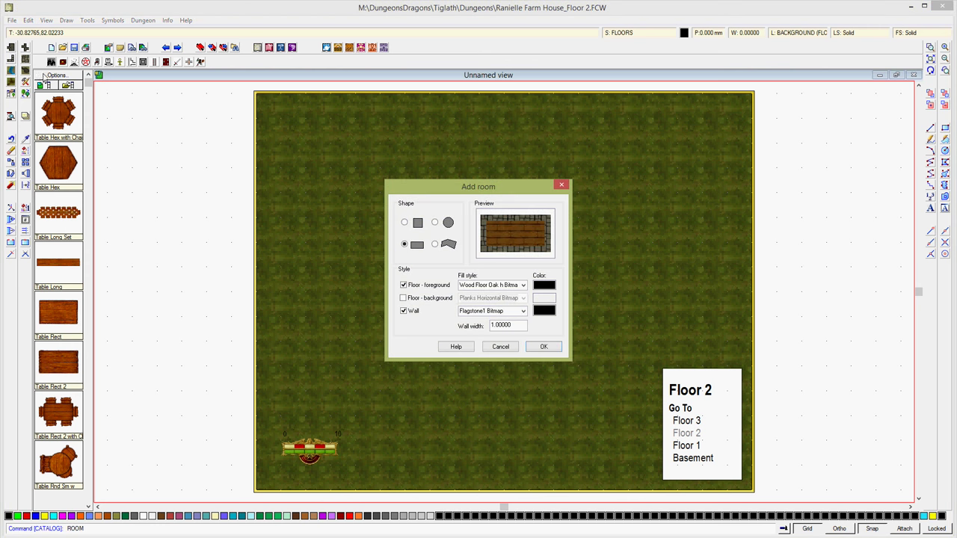
Step: Set the grid to 5' Grid, 5 Snap with cursor snap on, cancelling the room
{"action": "left_click", "coordinate": [543, 347]}
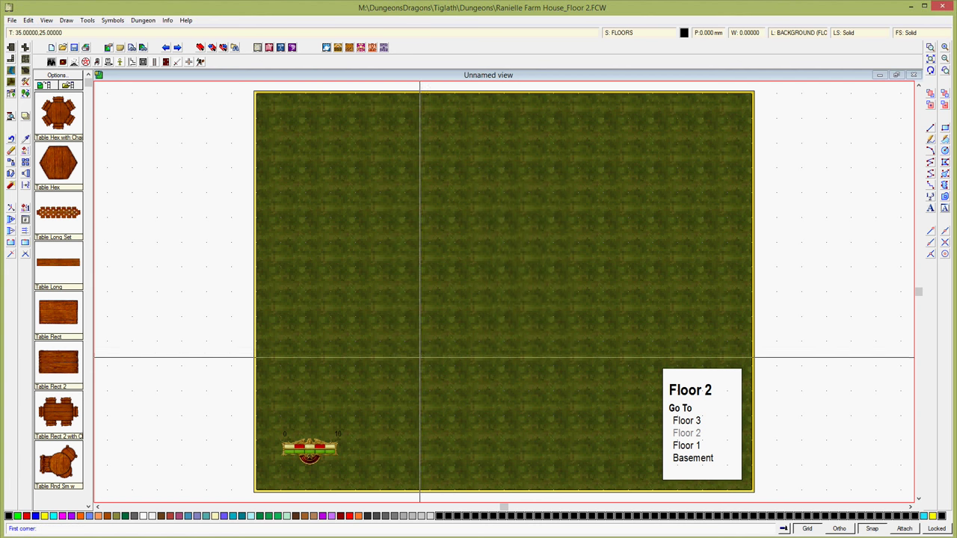
{"action": "left_click", "coordinate": [807, 529]}
{"action": "right_click", "coordinate": [807, 530]}
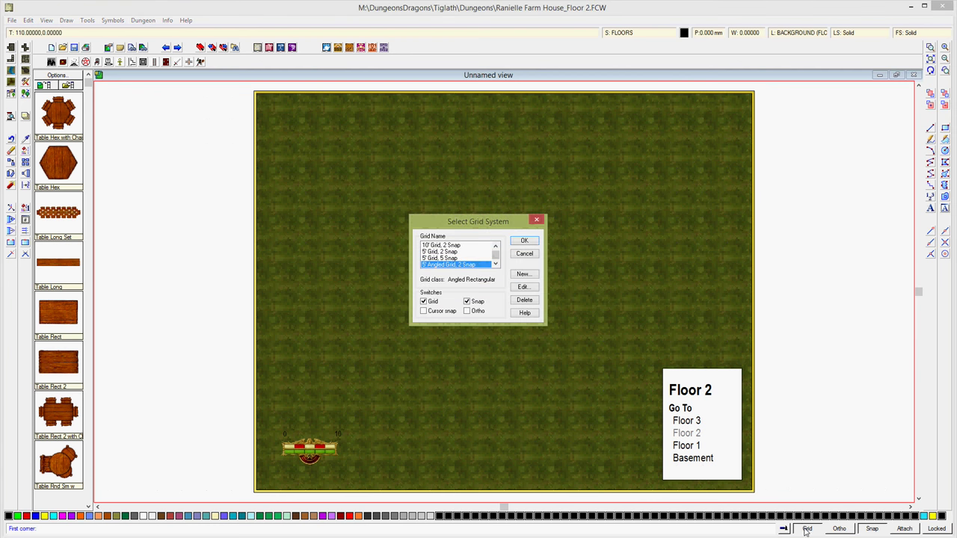
{"action": "left_click", "coordinate": [437, 258]}
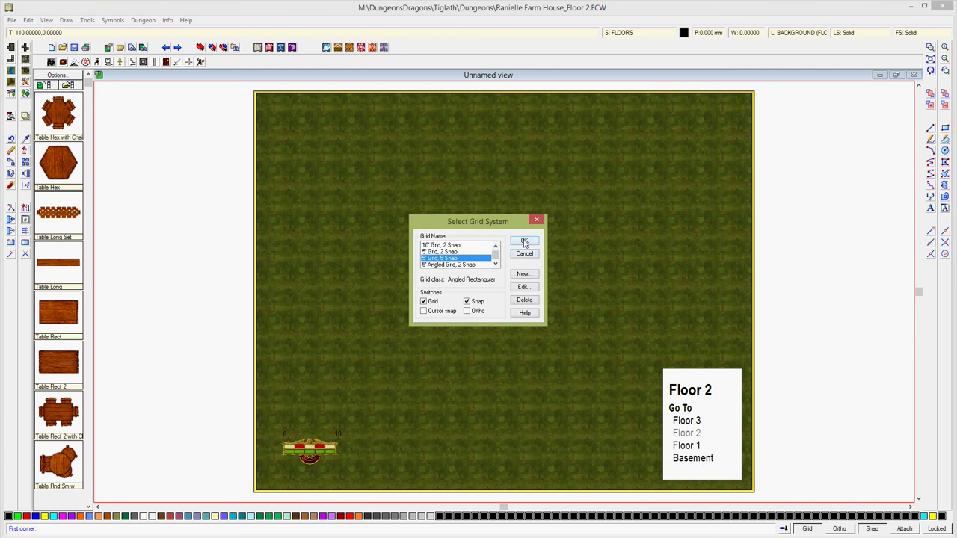
{"action": "left_click", "coordinate": [524, 242]}
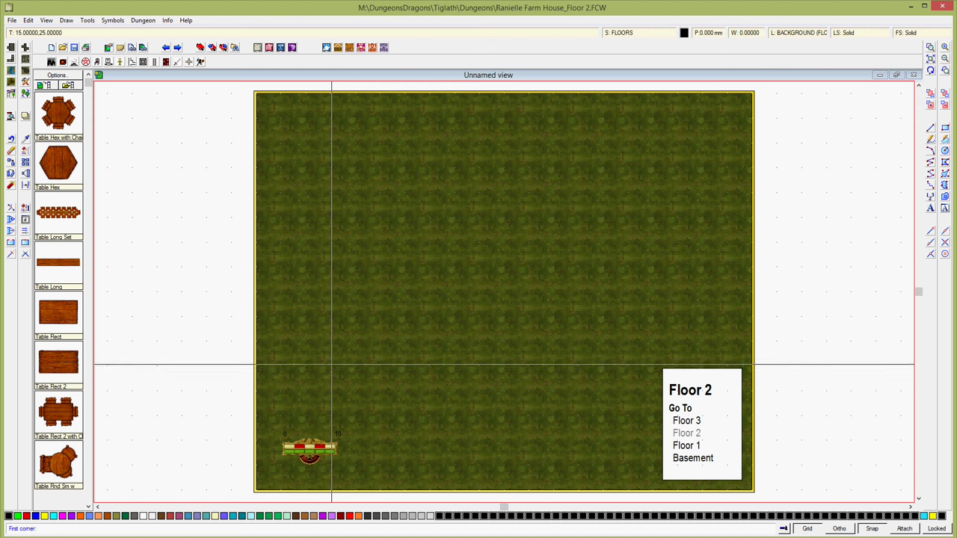
{"action": "right_click", "coordinate": [807, 529]}
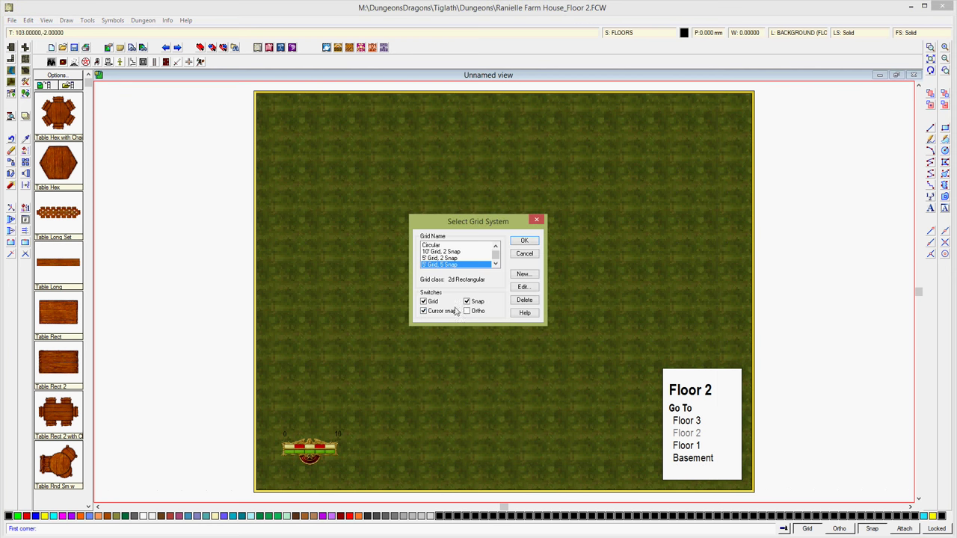
{"action": "left_click", "coordinate": [524, 240]}
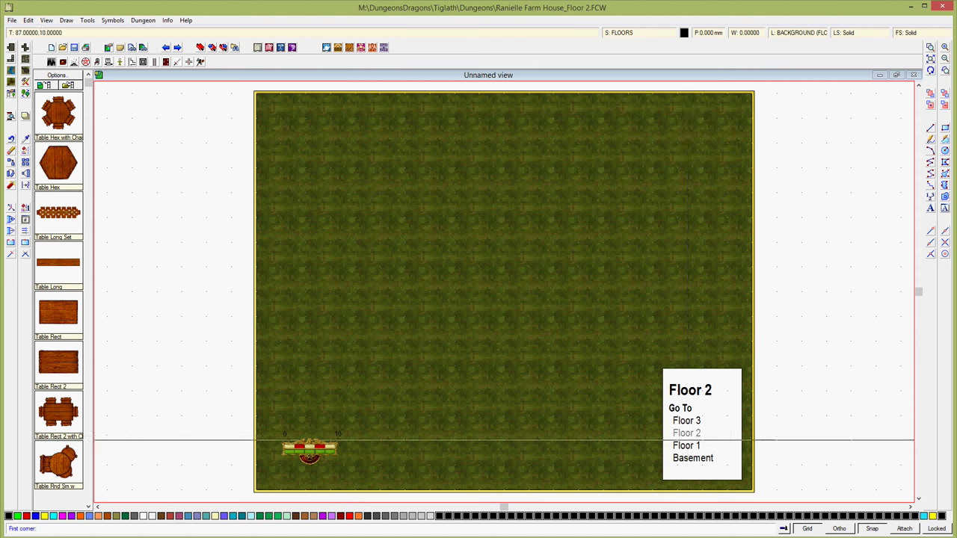
{"action": "key", "text": "Escape"}
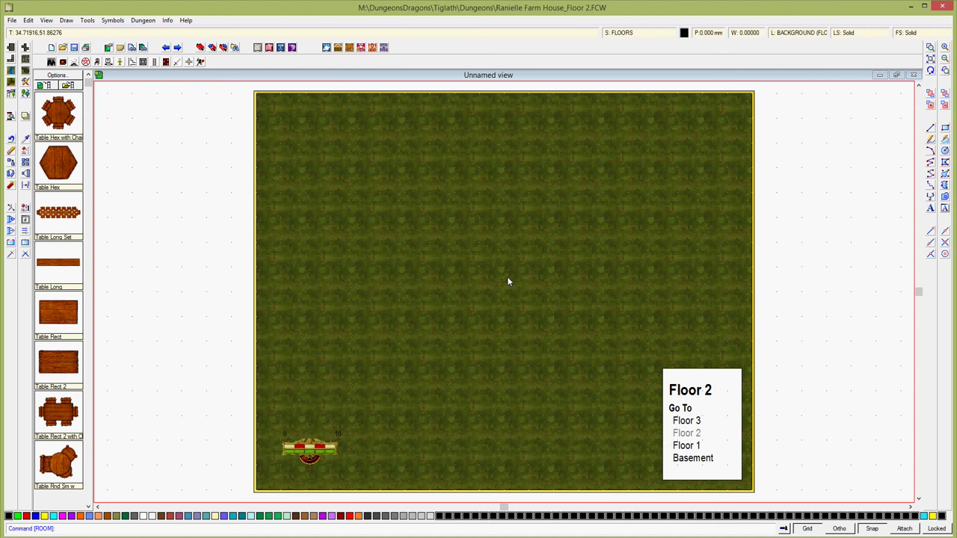
Step: Visit Floor 1, saving Floor 2, then return to the Floor 2 map
{"action": "left_click", "coordinate": [697, 447]}
{"action": "left_click", "coordinate": [473, 332]}
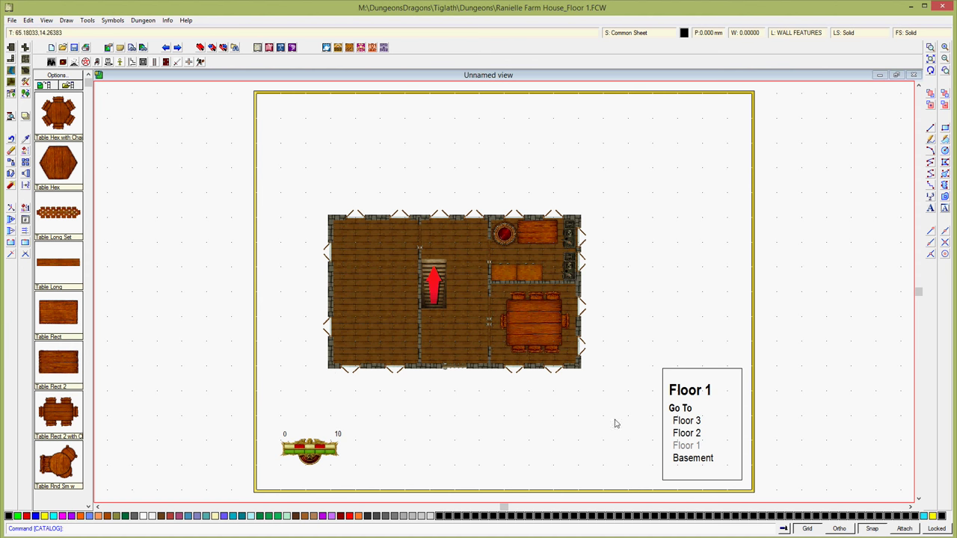
{"action": "left_click", "coordinate": [683, 434]}
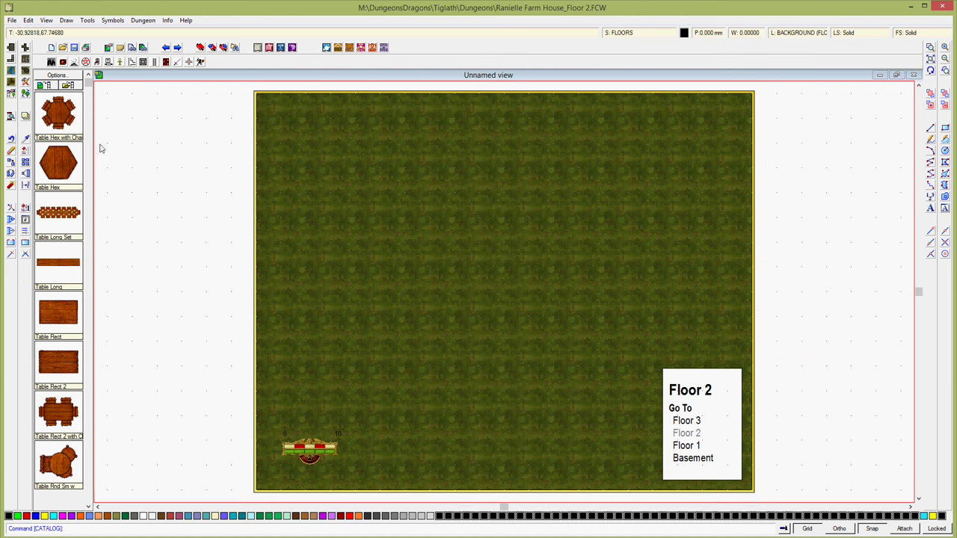
Step: Draw a rectangular oak-floored, flagstone-walled room from three corners on the Floor 2 grass
{"action": "left_click", "coordinate": [11, 47]}
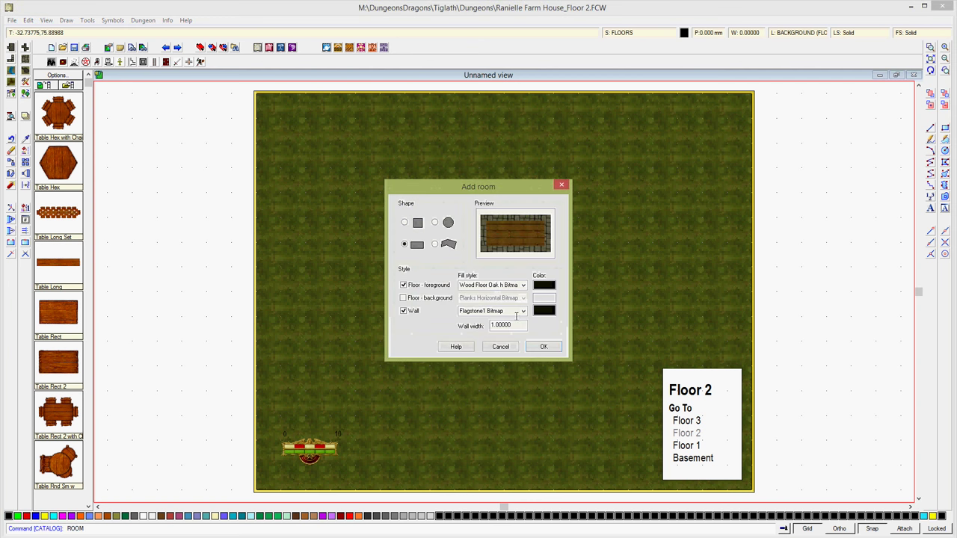
{"action": "left_click", "coordinate": [543, 347]}
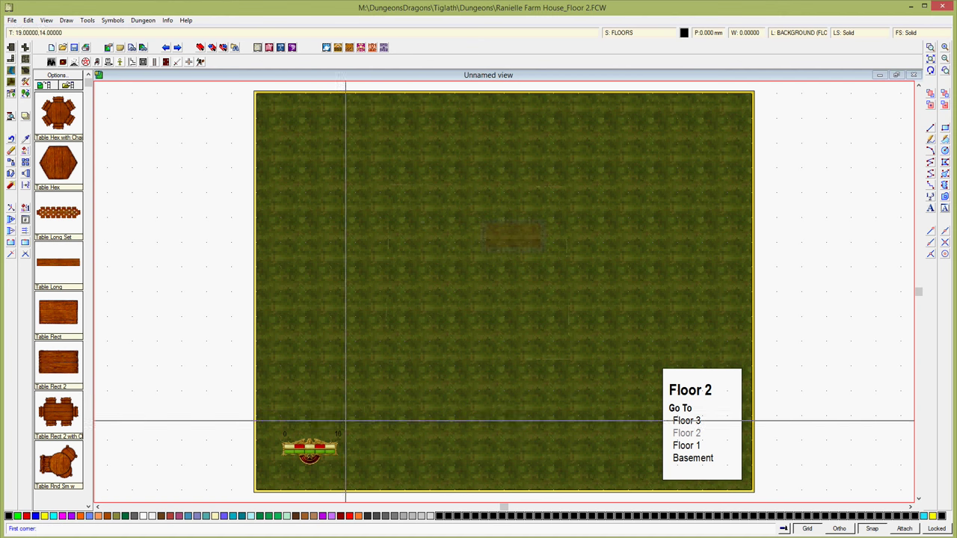
{"action": "left_click", "coordinate": [331, 367]}
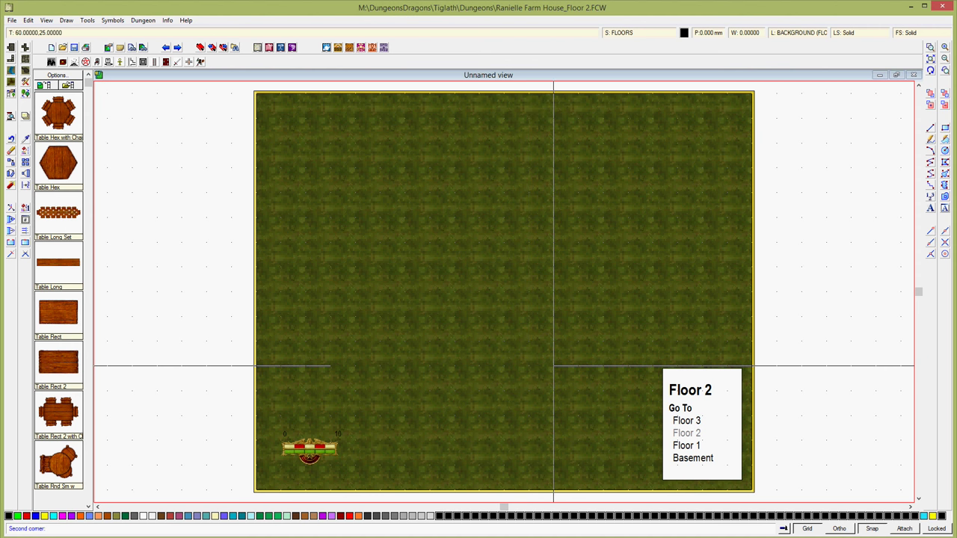
{"action": "left_click", "coordinate": [578, 366]}
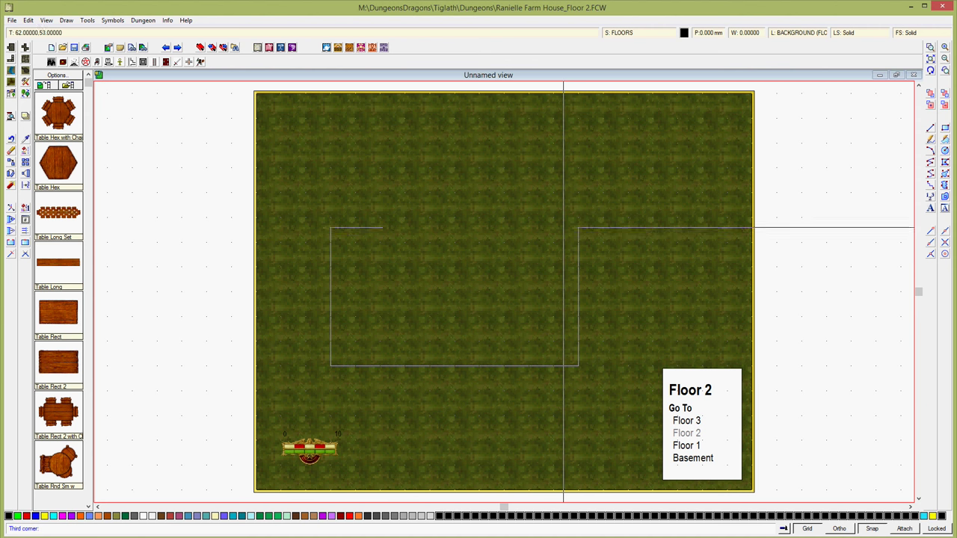
{"action": "left_click", "coordinate": [563, 218]}
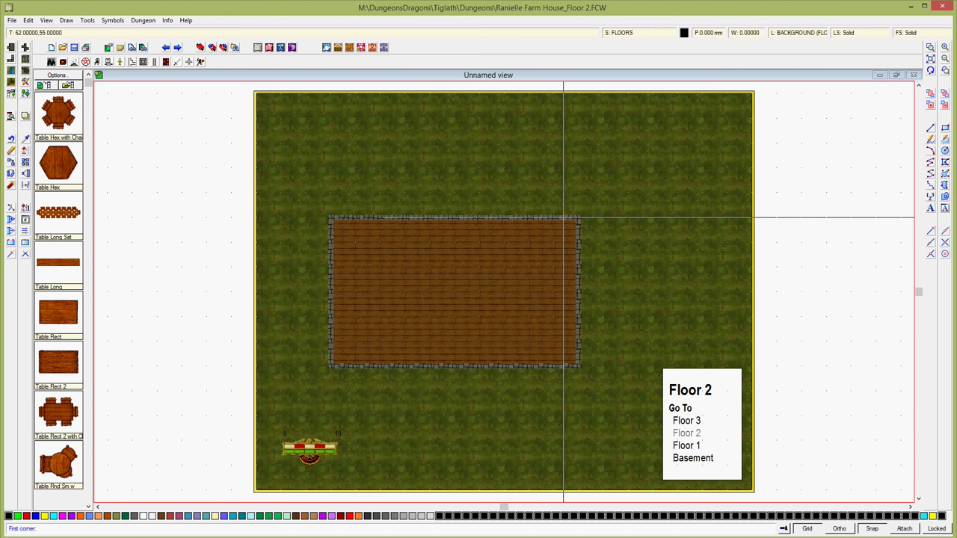
{"action": "right_click", "coordinate": [460, 267]}
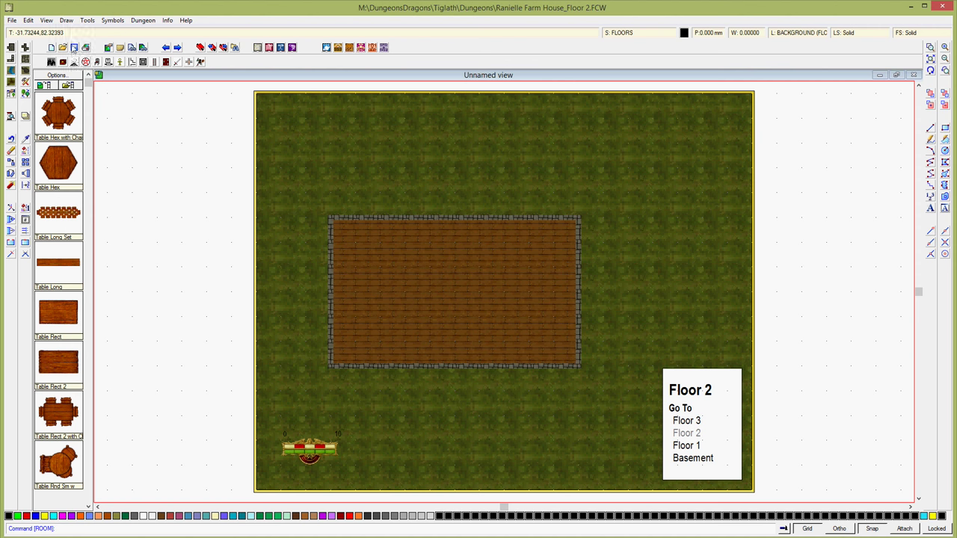
{"action": "left_click", "coordinate": [696, 447]}
Step: Copy the Floor 1 staircase to the clipboard and return to the Floor 2 plan
{"action": "left_click", "coordinate": [693, 437]}
{"action": "left_click", "coordinate": [696, 446]}
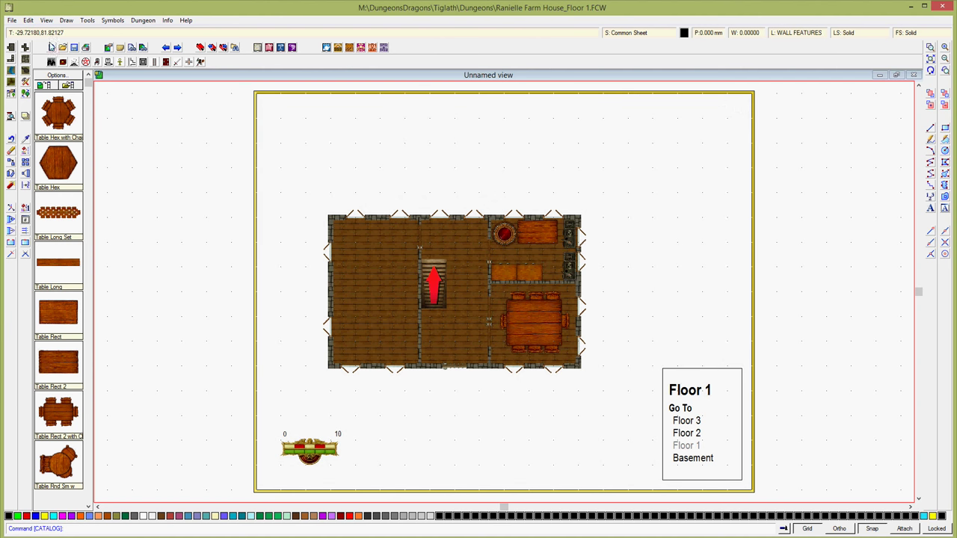
{"action": "left_click", "coordinate": [27, 20]}
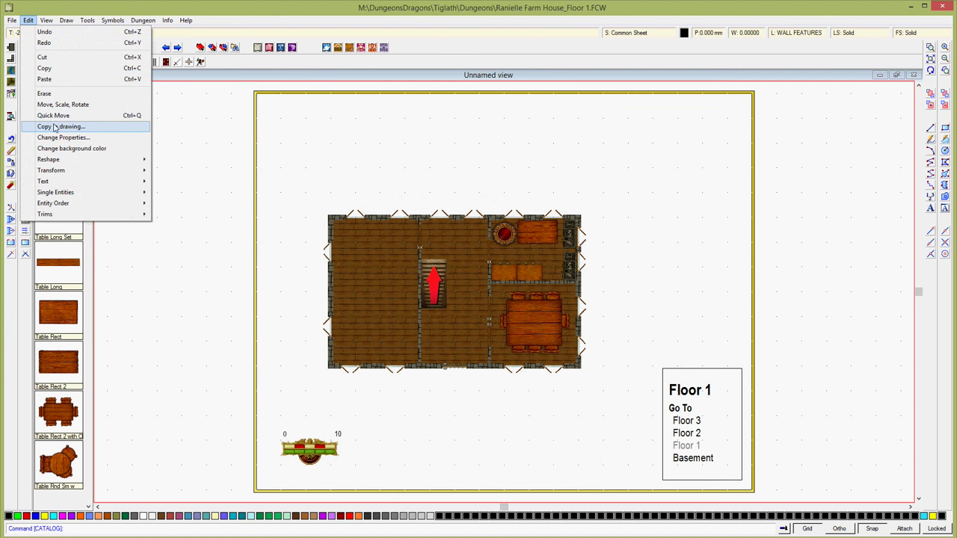
{"action": "left_click", "coordinate": [51, 67]}
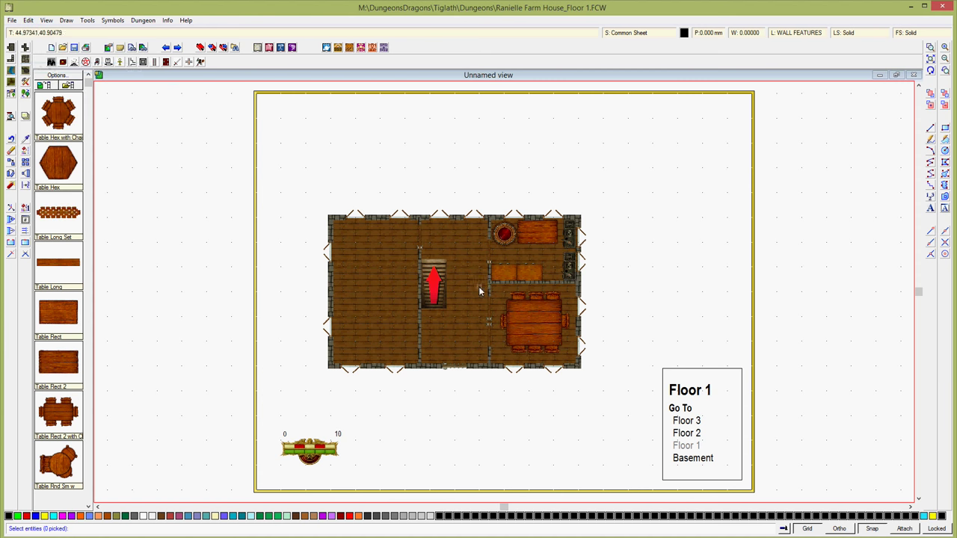
{"action": "right_click", "coordinate": [444, 308]}
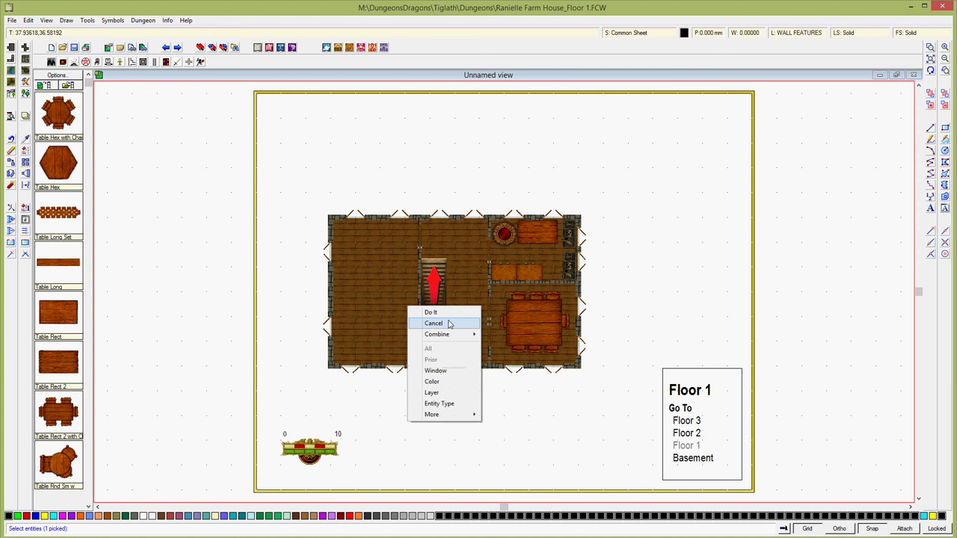
{"action": "left_click", "coordinate": [442, 313]}
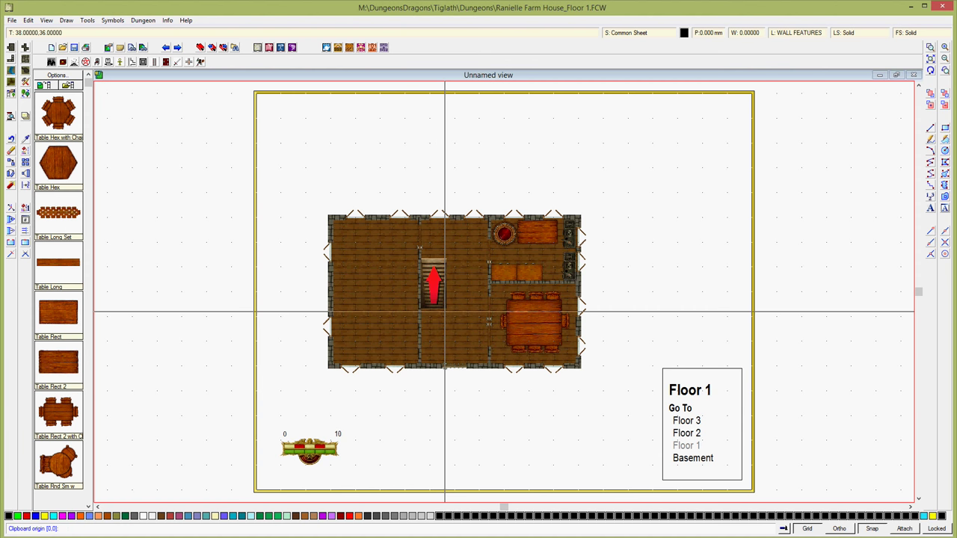
{"action": "left_click", "coordinate": [445, 312]}
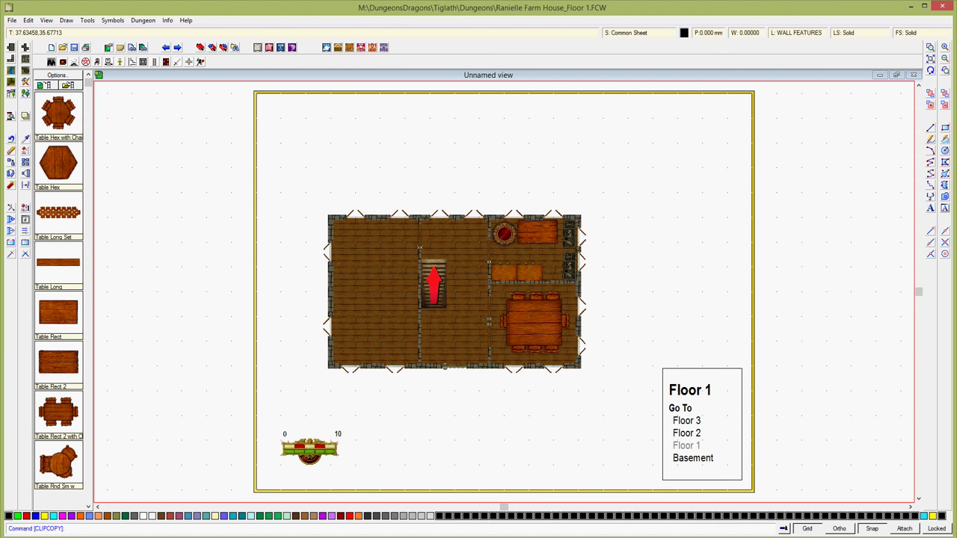
{"action": "left_click", "coordinate": [687, 434]}
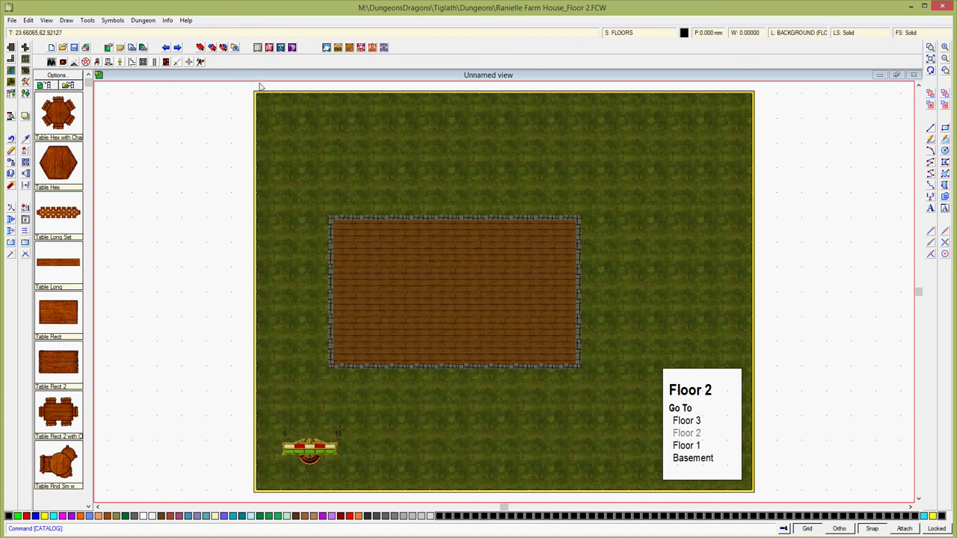
{"action": "left_click", "coordinate": [28, 20]}
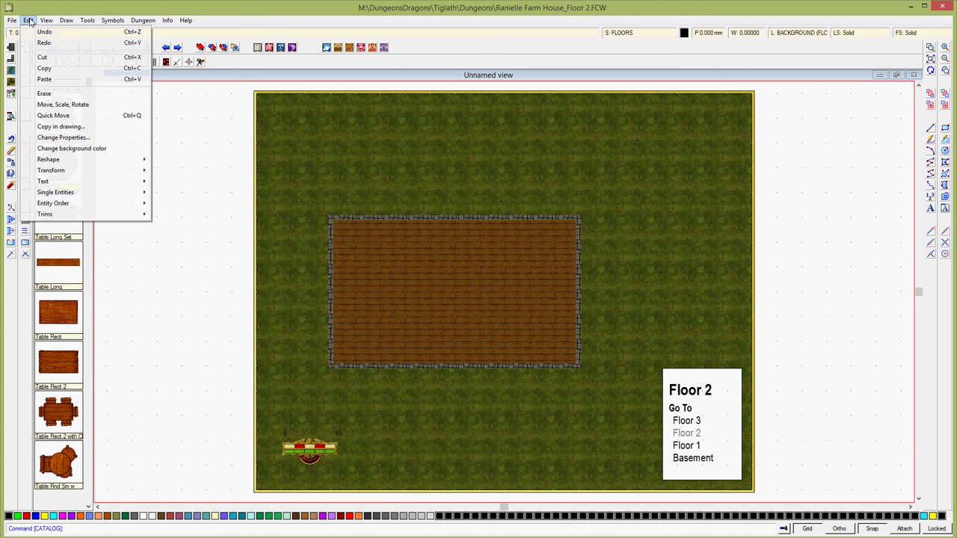
Step: Paste the staircase inside the Floor 2 room and zoom in around the room
{"action": "left_click", "coordinate": [45, 79]}
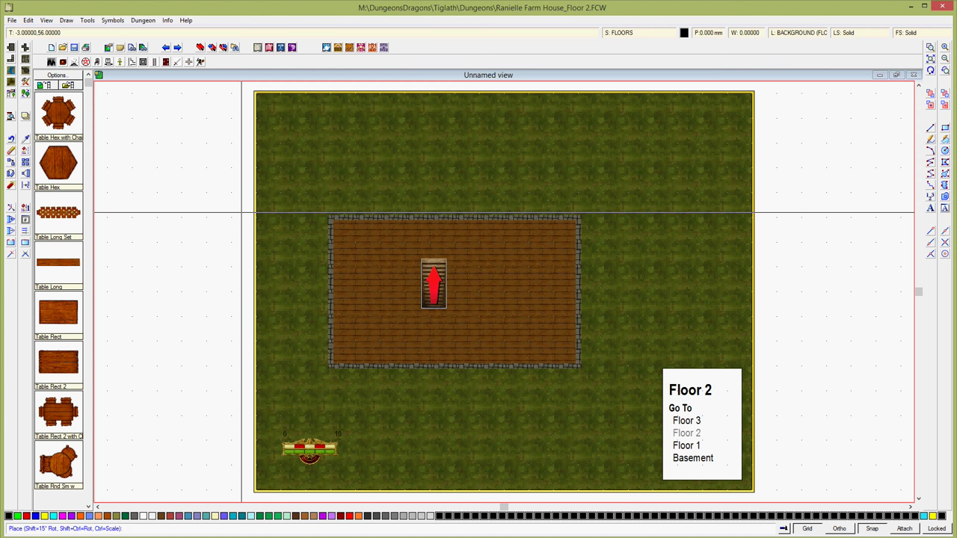
{"action": "left_click", "coordinate": [696, 149]}
{"action": "key", "text": "ctrl+v"}
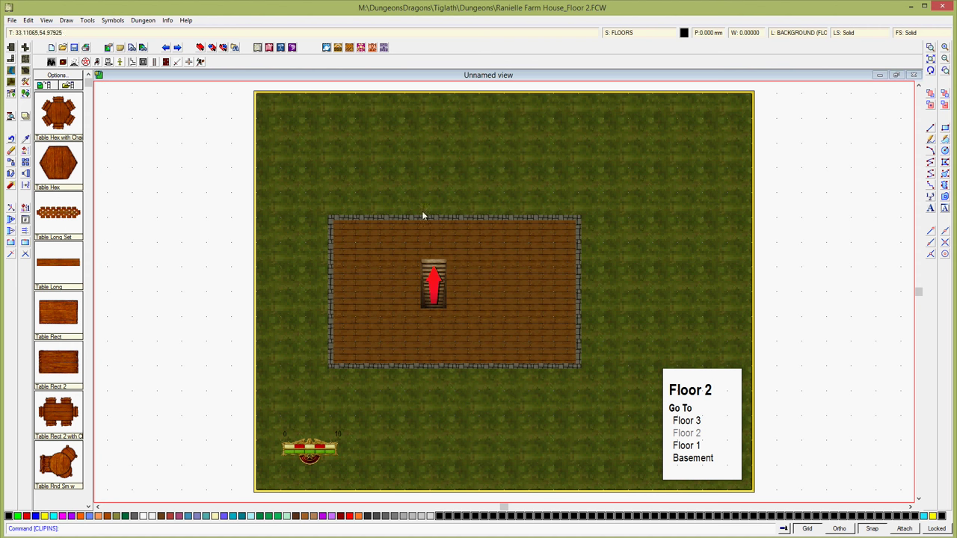
{"action": "left_click", "coordinate": [930, 47]}
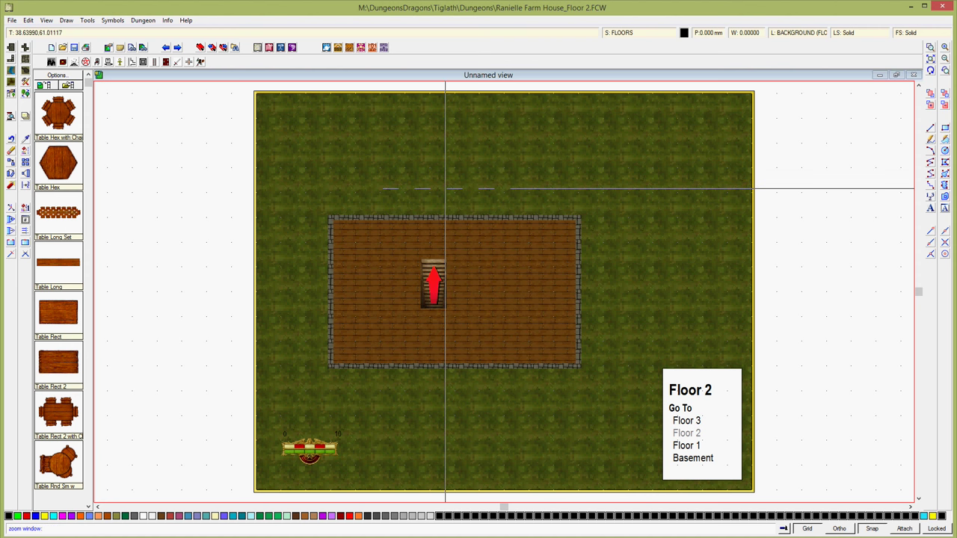
{"action": "left_click", "coordinate": [332, 199]}
{"action": "left_click", "coordinate": [594, 390]}
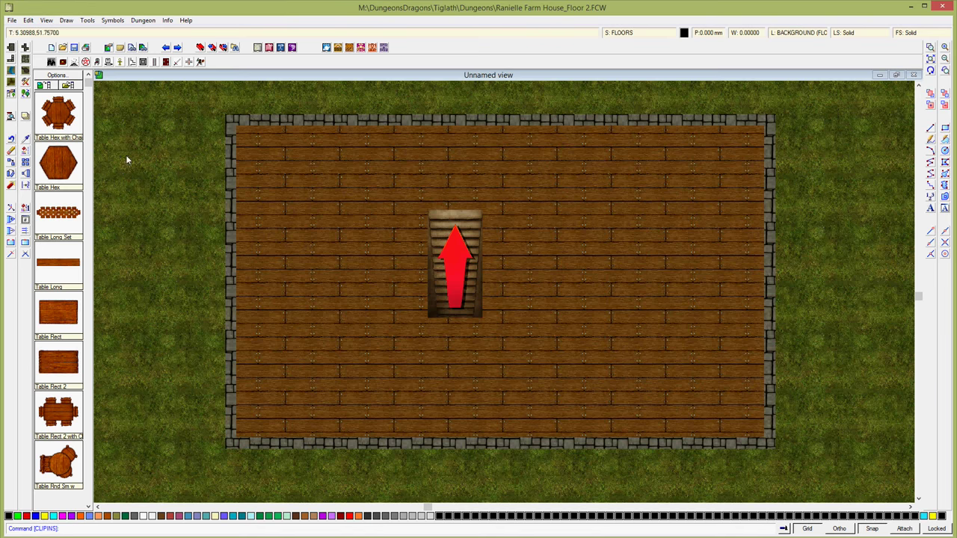
{"action": "left_click", "coordinate": [11, 60]}
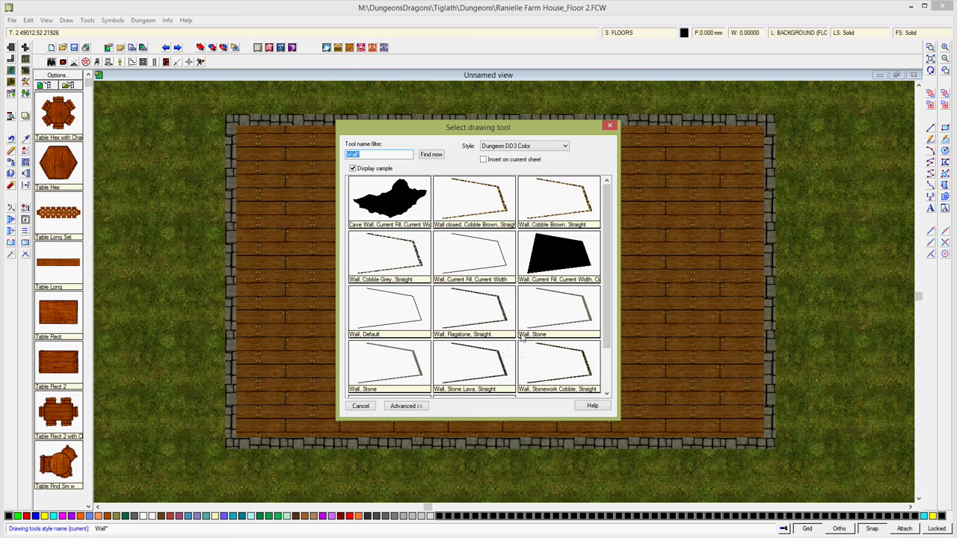
Step: Draw the first full-height straight flagstone interior wall from the bottom to the top wall
{"action": "double_click", "coordinate": [494, 320]}
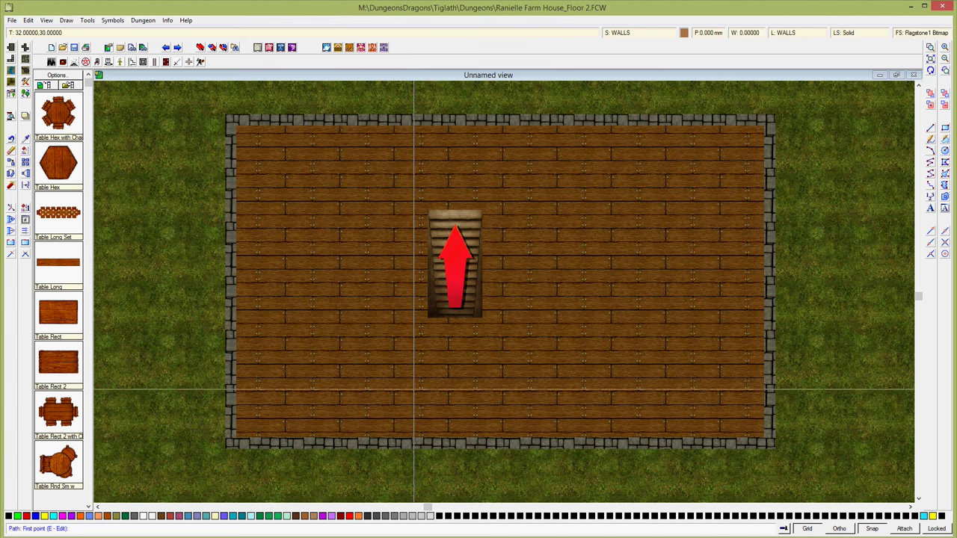
{"action": "right_click", "coordinate": [808, 530]}
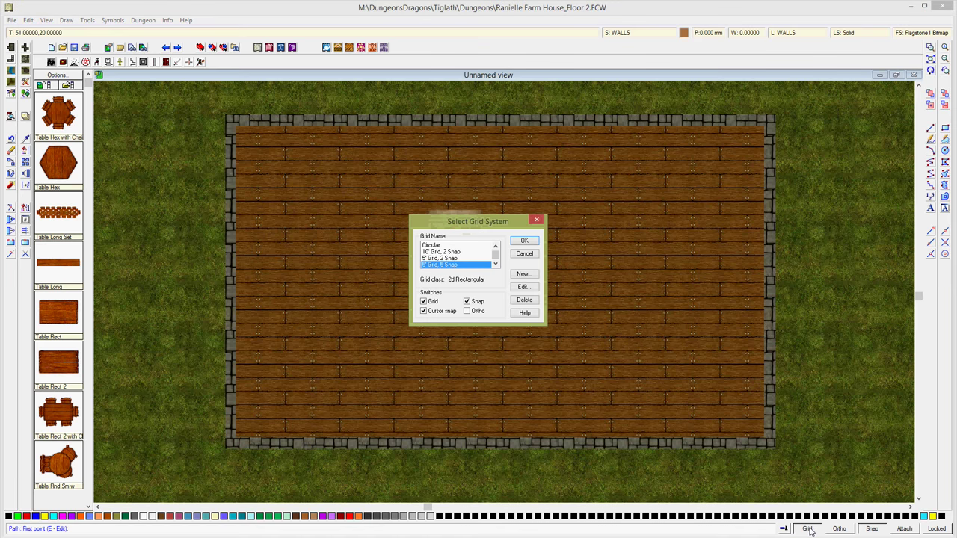
{"action": "left_click", "coordinate": [524, 240]}
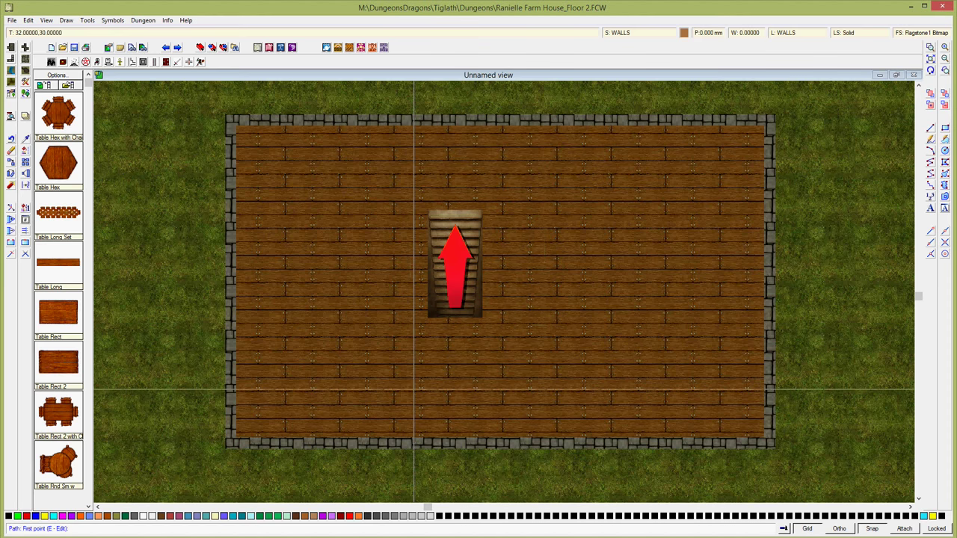
{"action": "left_click", "coordinate": [425, 444]}
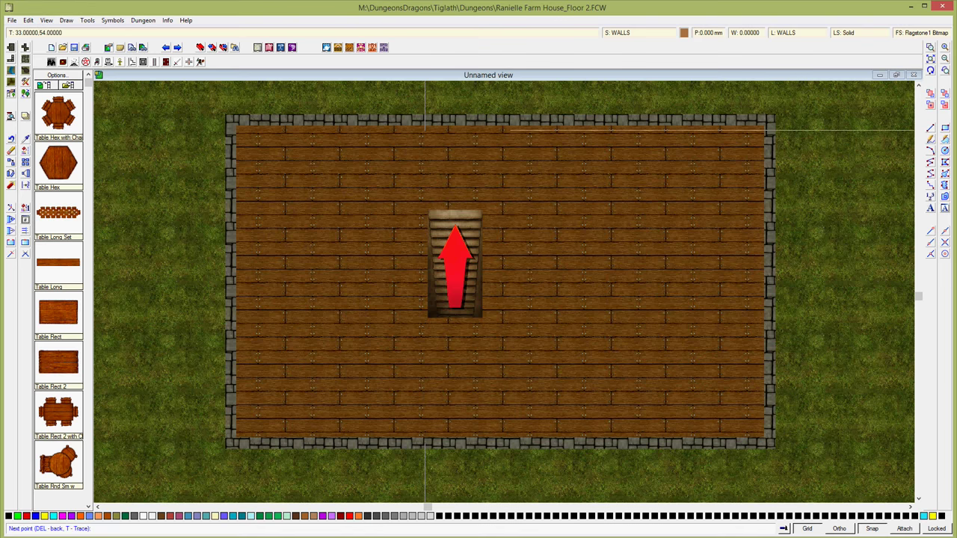
{"action": "left_click", "coordinate": [424, 120]}
{"action": "right_click", "coordinate": [425, 120]}
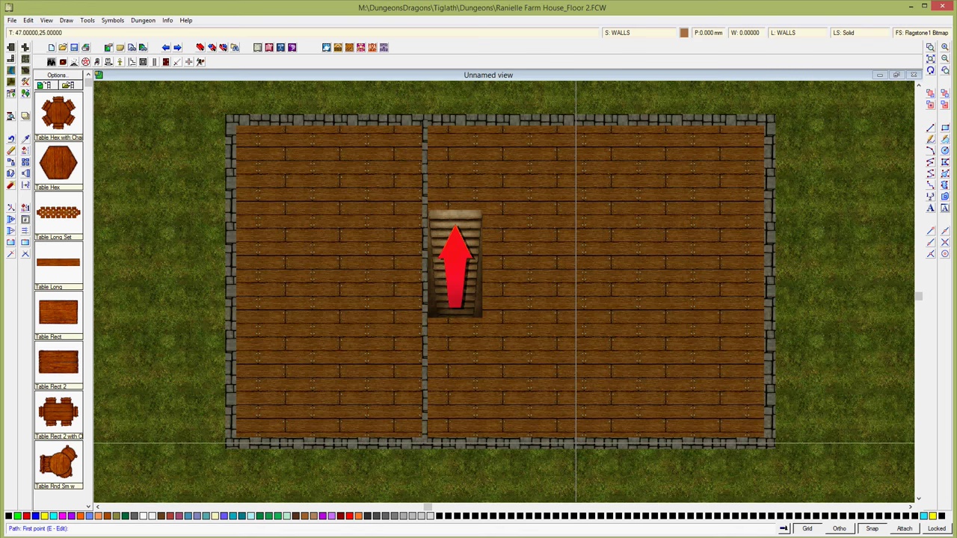
Step: Draw a second full-height dividing wall, then start a cross wall at the left outer wall
{"action": "left_click", "coordinate": [575, 443]}
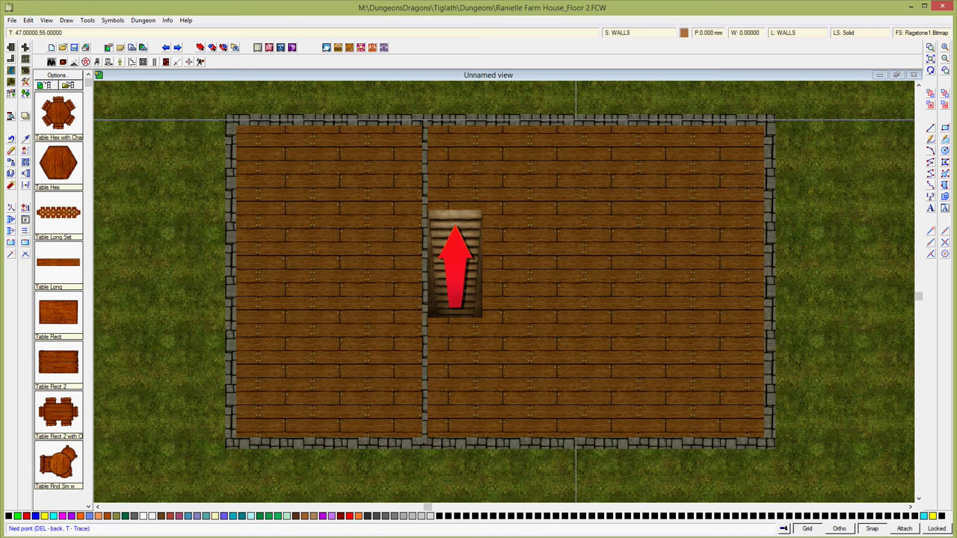
{"action": "left_click", "coordinate": [576, 119]}
{"action": "right_click", "coordinate": [575, 120]}
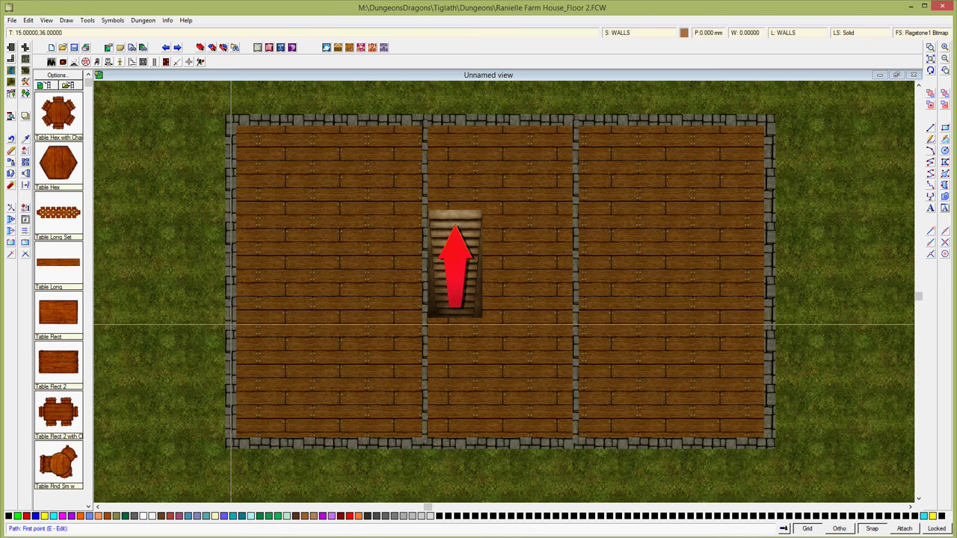
{"action": "left_click", "coordinate": [231, 326]}
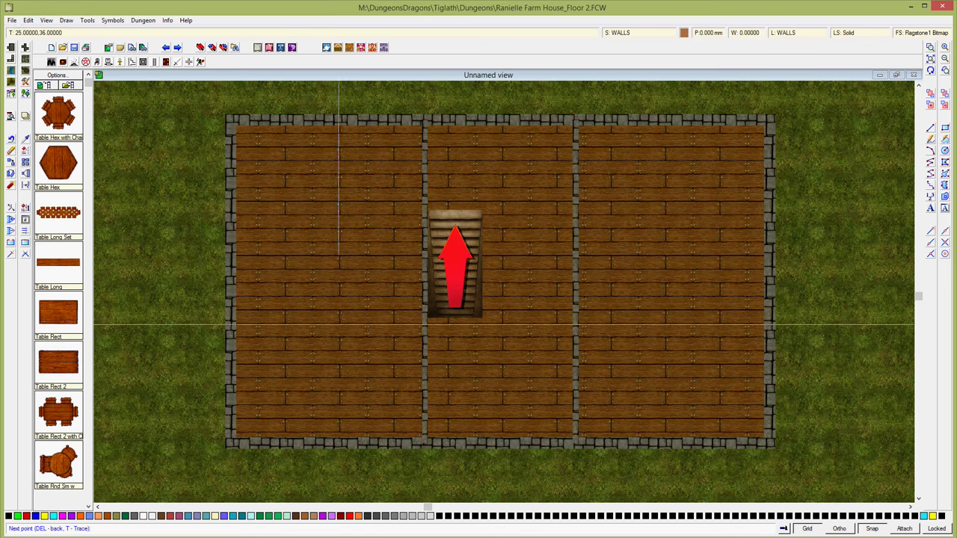
Step: Complete the middle flagstone cross walls across the left and right sections
{"action": "left_click", "coordinate": [426, 325]}
{"action": "right_click", "coordinate": [425, 325]}
{"action": "left_click", "coordinate": [576, 326]}
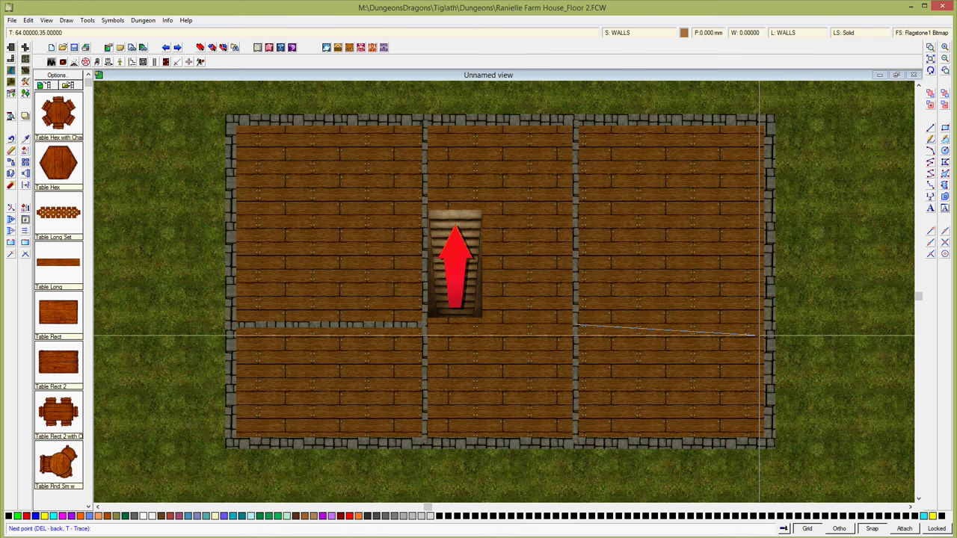
{"action": "left_click", "coordinate": [770, 325]}
{"action": "right_click", "coordinate": [770, 326]}
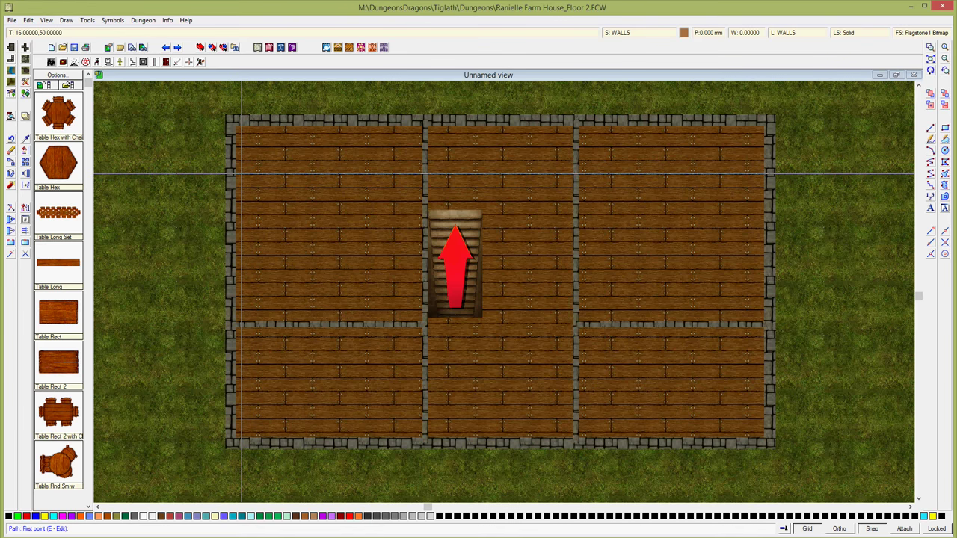
Step: Draw upper cross walls in the left section and the right section
{"action": "left_click", "coordinate": [231, 163]}
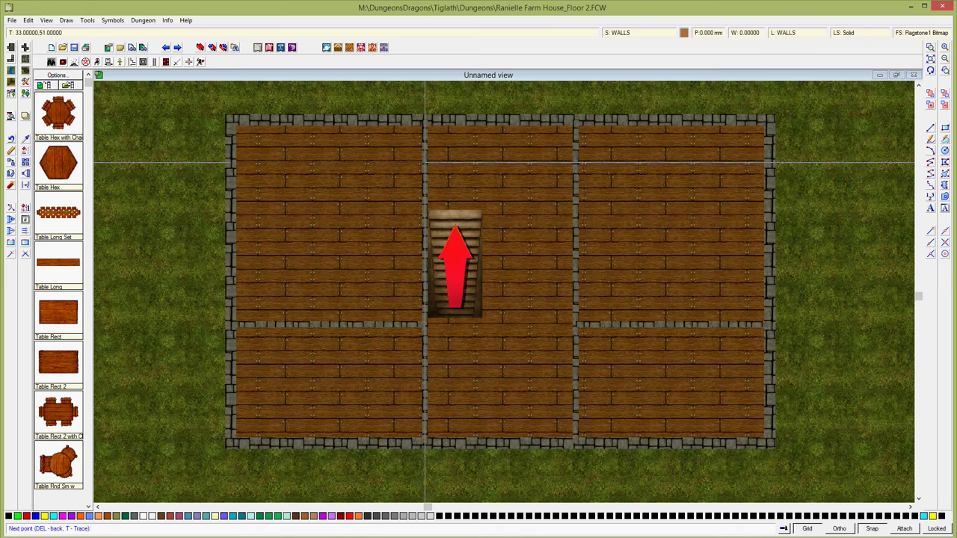
{"action": "left_click", "coordinate": [425, 163]}
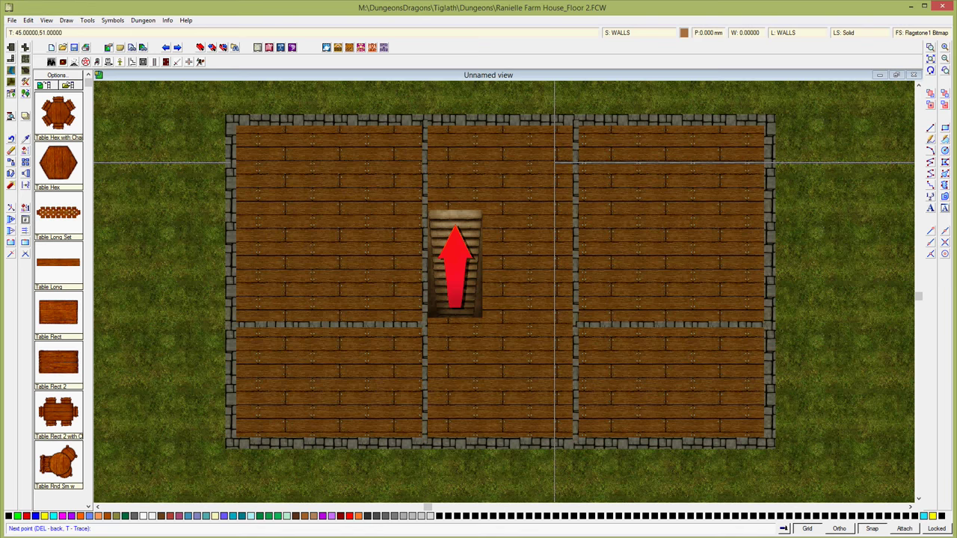
{"action": "right_click", "coordinate": [468, 162]}
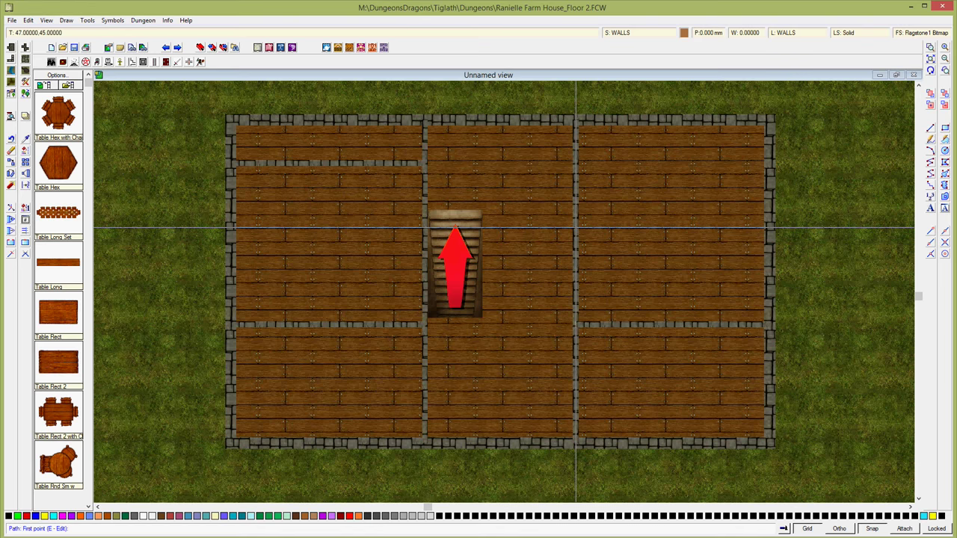
{"action": "left_click", "coordinate": [575, 227]}
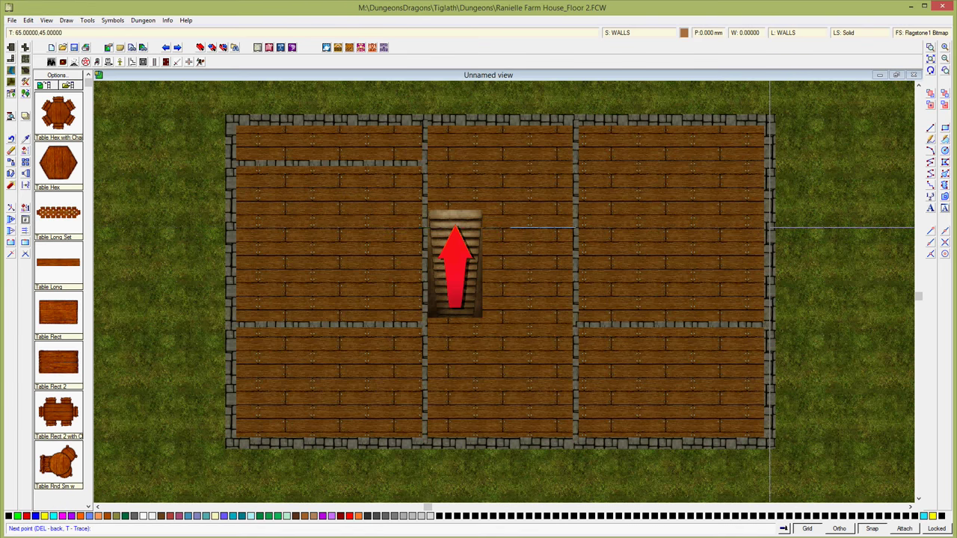
{"action": "left_click", "coordinate": [770, 227]}
{"action": "right_click", "coordinate": [770, 227]}
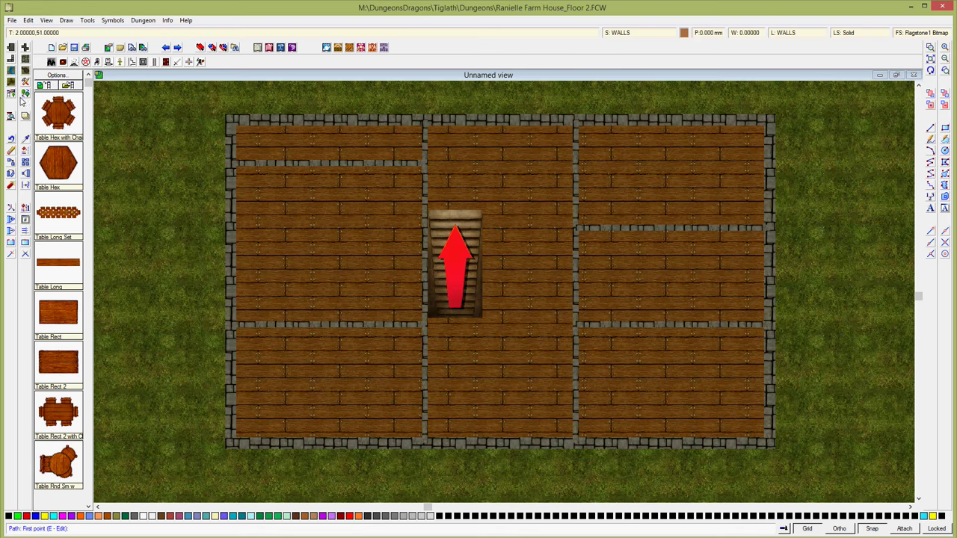
Step: Erase the left section's middle cross wall
{"action": "left_click", "coordinate": [10, 150]}
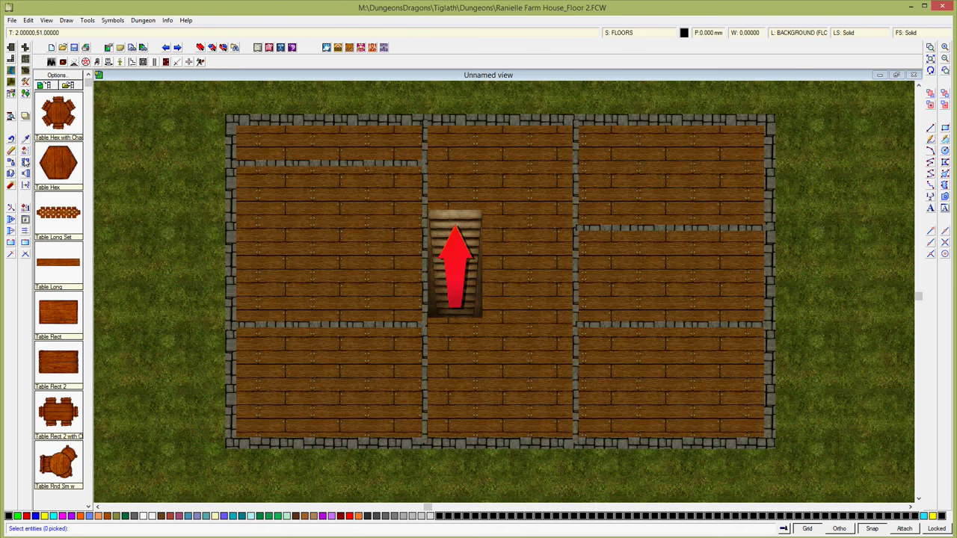
{"action": "right_click", "coordinate": [316, 325]}
{"action": "left_click", "coordinate": [323, 331]}
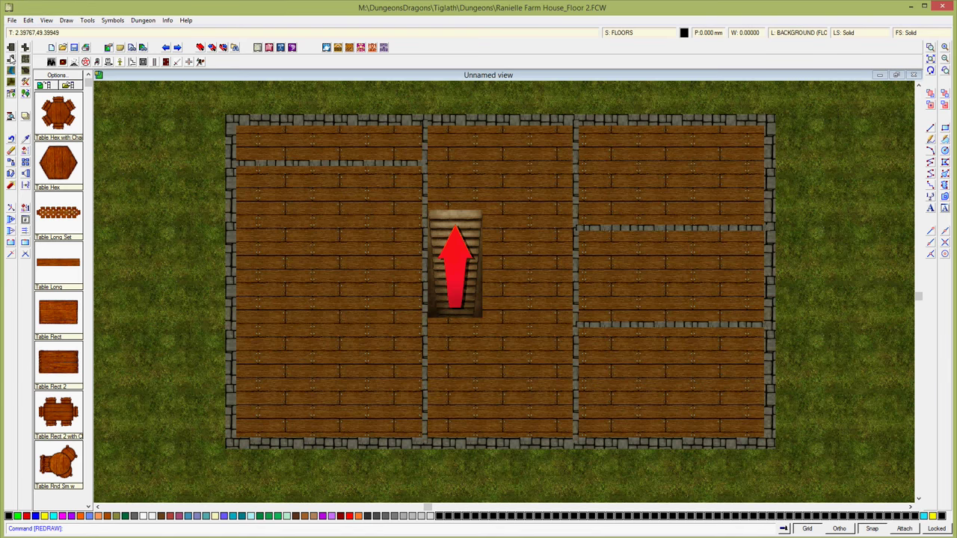
Step: Choose a new wall style and draw two more cross walls in the left section
{"action": "left_click", "coordinate": [10, 60]}
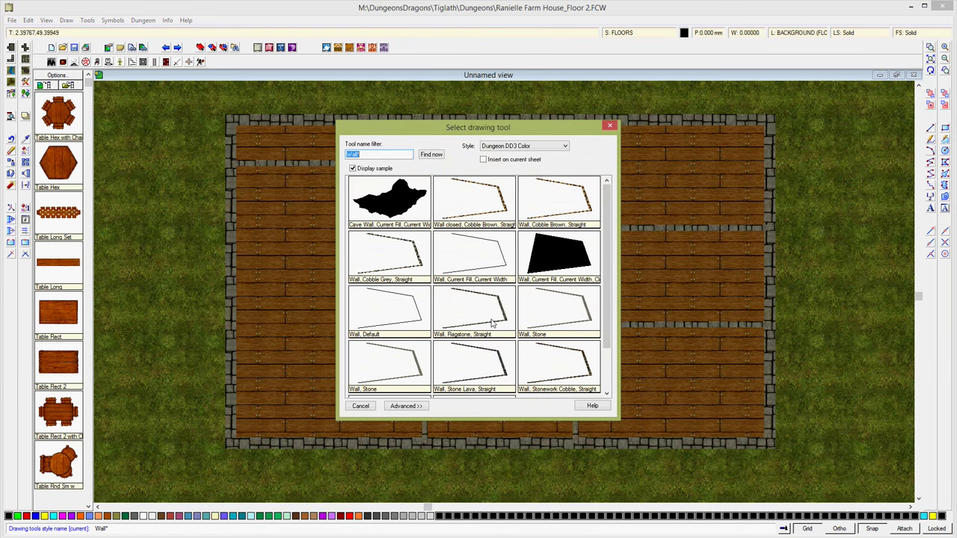
{"action": "double_click", "coordinate": [490, 314]}
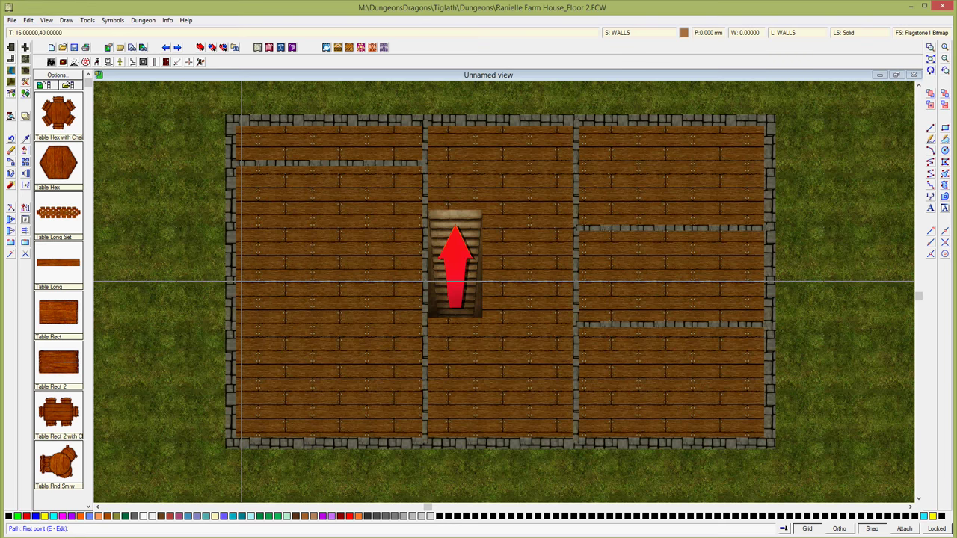
{"action": "left_click", "coordinate": [231, 272]}
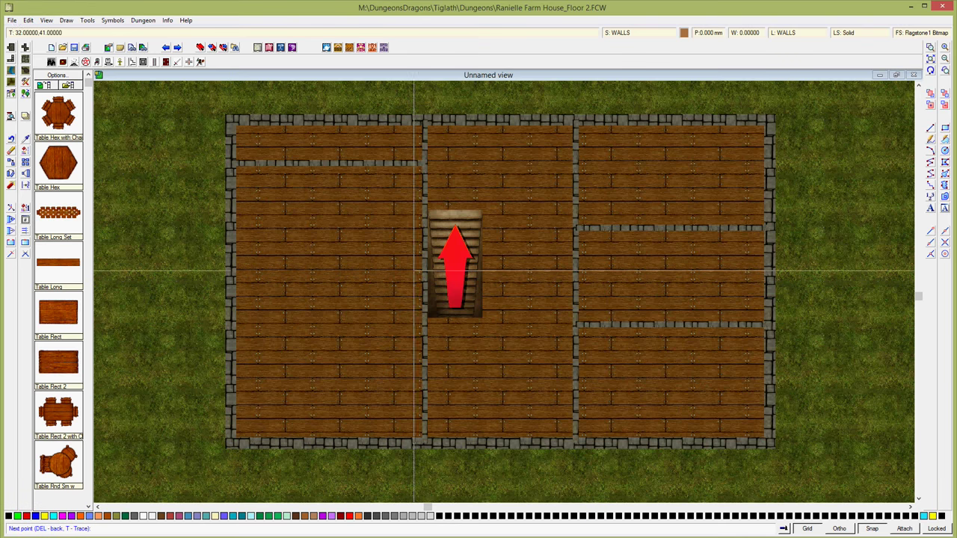
{"action": "left_click", "coordinate": [425, 272]}
{"action": "right_click", "coordinate": [425, 272]}
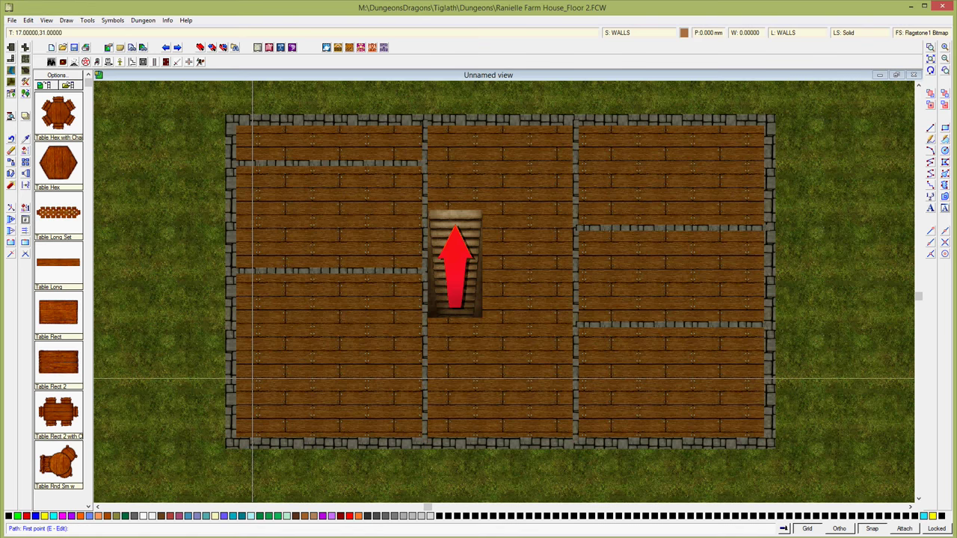
{"action": "left_click", "coordinate": [231, 367]}
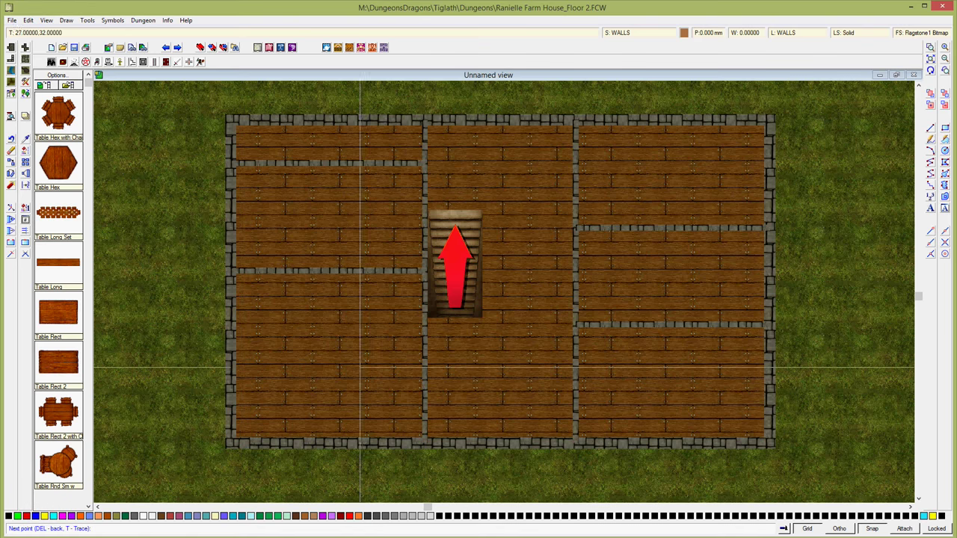
{"action": "left_click", "coordinate": [425, 367]}
{"action": "right_click", "coordinate": [425, 367]}
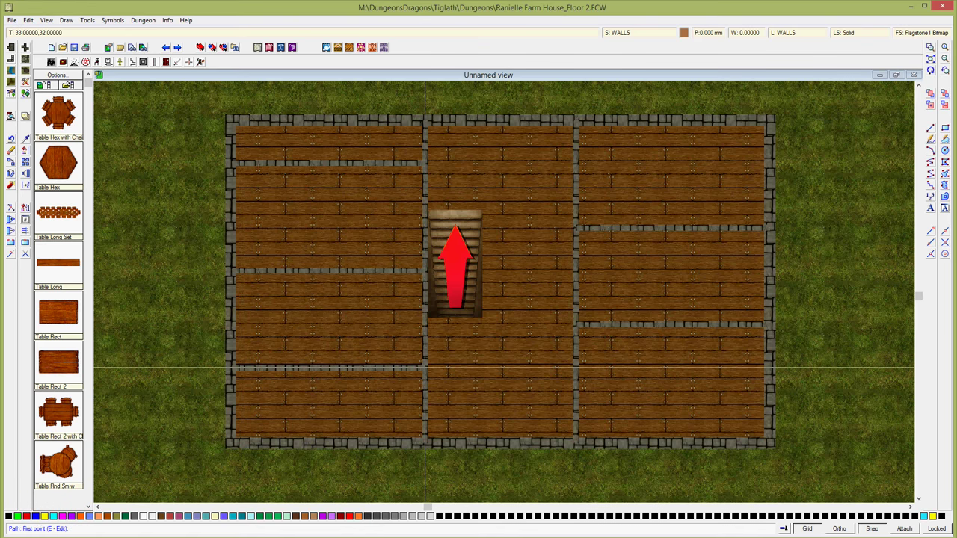
{"action": "key", "text": "Escape"}
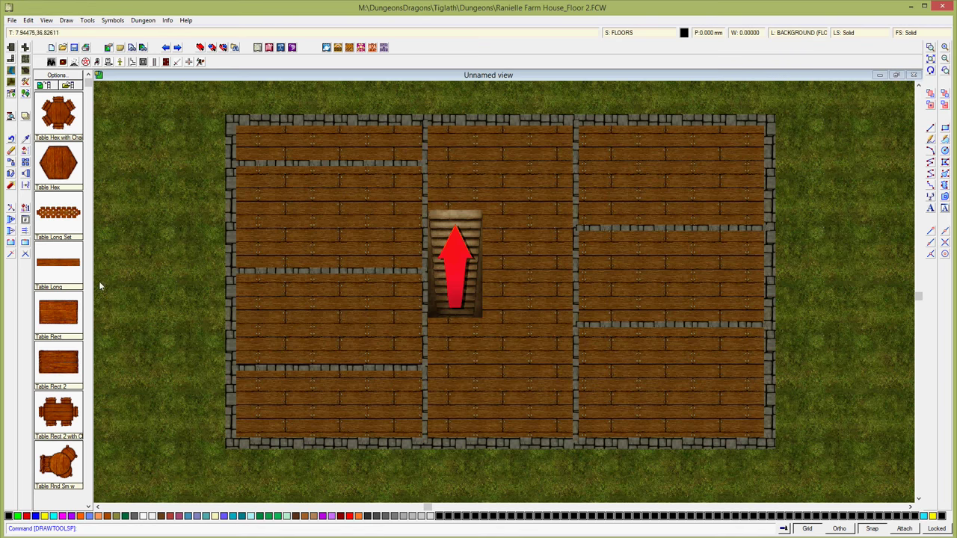
Step: Place Door Wood doors: three on the left interior wall, two on the right interior wall
{"action": "left_click", "coordinate": [166, 62]}
{"action": "left_click", "coordinate": [72, 215]}
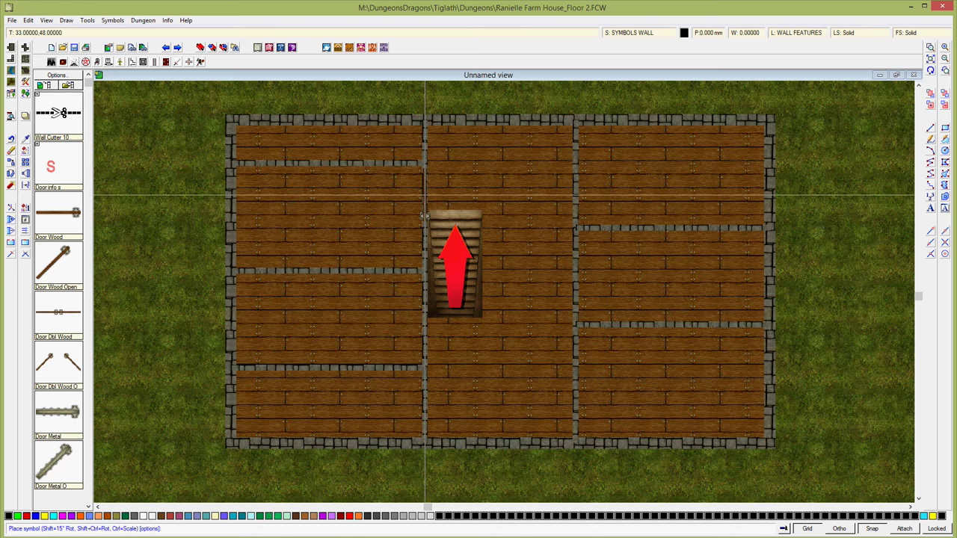
{"action": "left_click", "coordinate": [424, 196]}
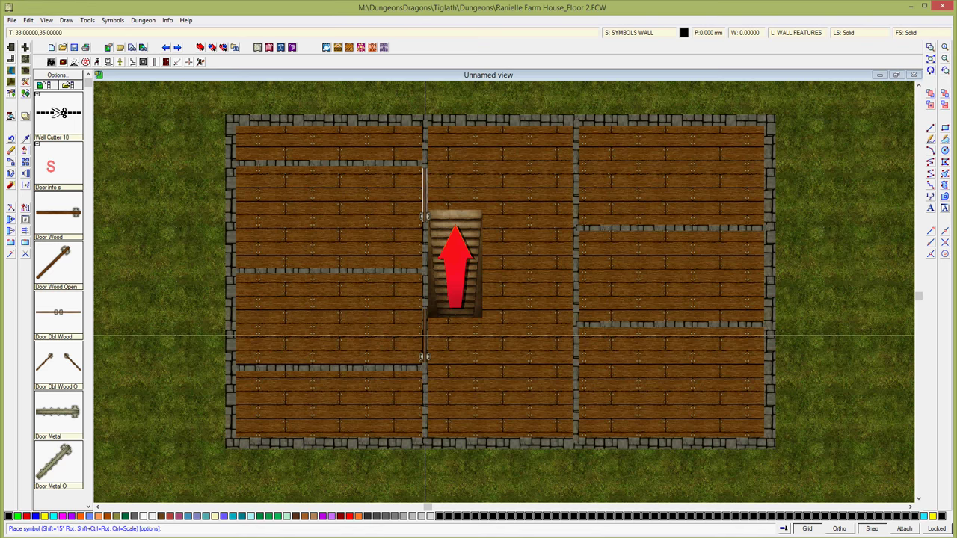
{"action": "left_click", "coordinate": [424, 336]}
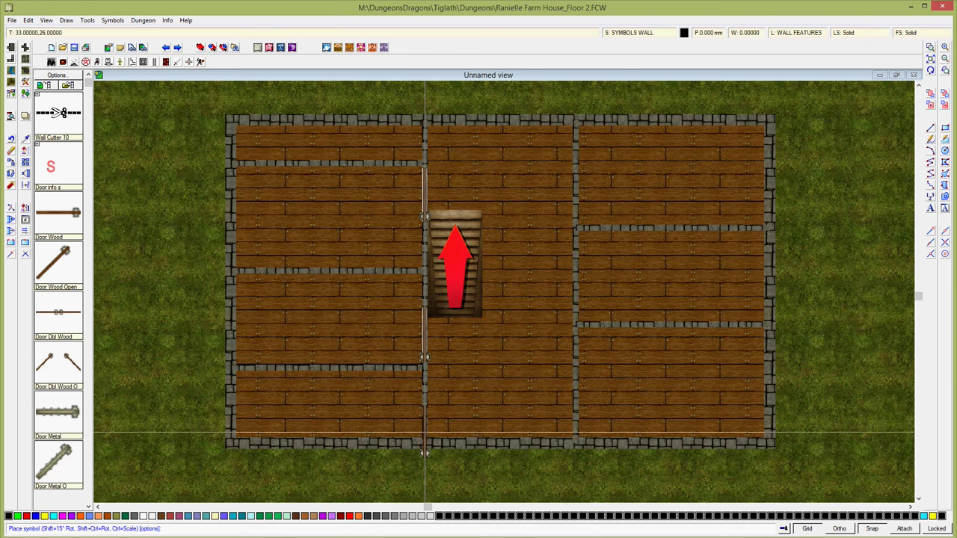
{"action": "left_click", "coordinate": [425, 411]}
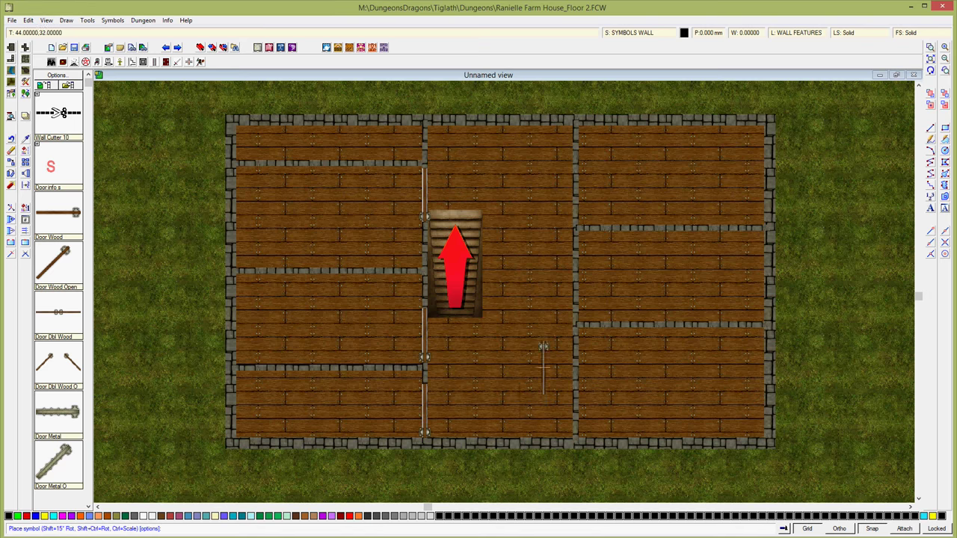
{"action": "left_click", "coordinate": [575, 380]}
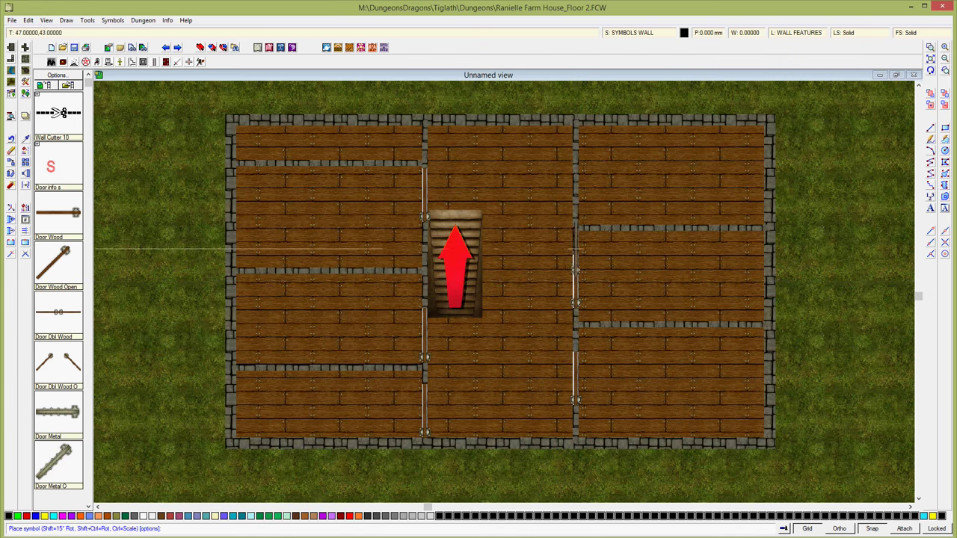
{"action": "left_click", "coordinate": [575, 174]}
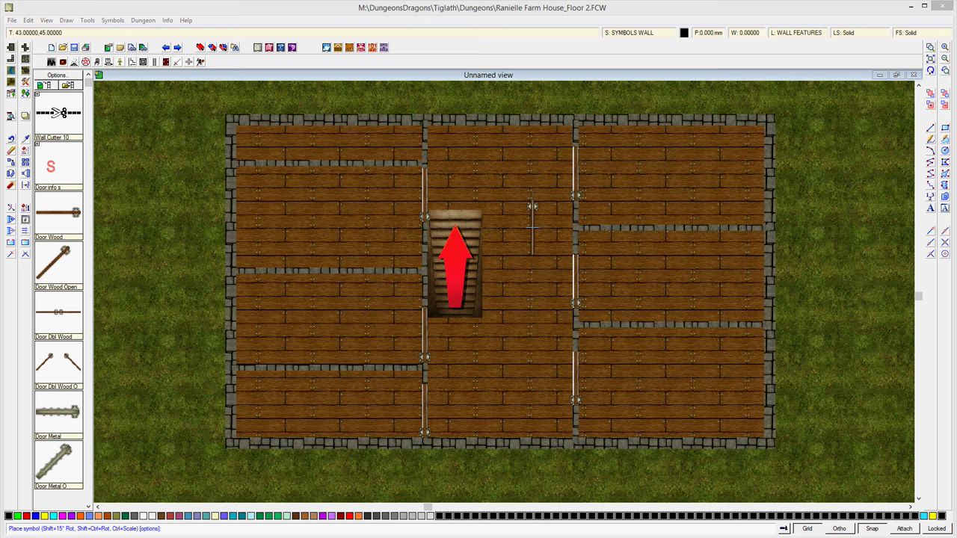
{"action": "right_click", "coordinate": [532, 227]}
{"action": "key", "text": "Escape"}
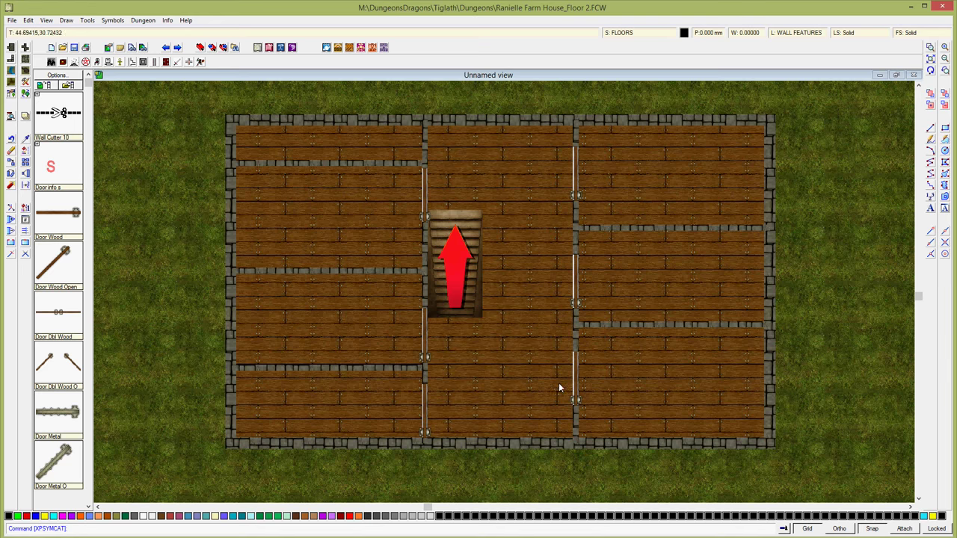
{"action": "left_click", "coordinate": [167, 21]}
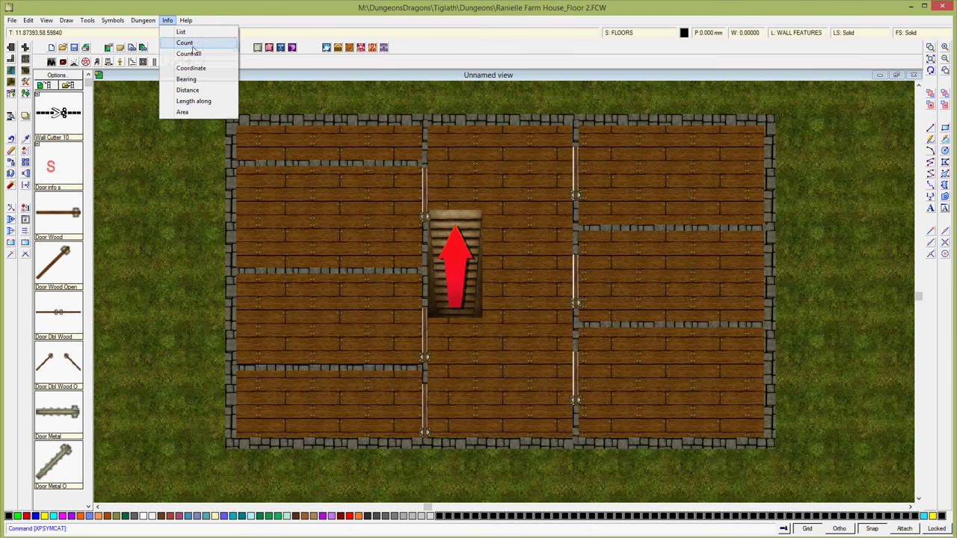
{"action": "left_click", "coordinate": [188, 90]}
{"action": "left_click", "coordinate": [759, 121]}
{"action": "left_click", "coordinate": [759, 443]}
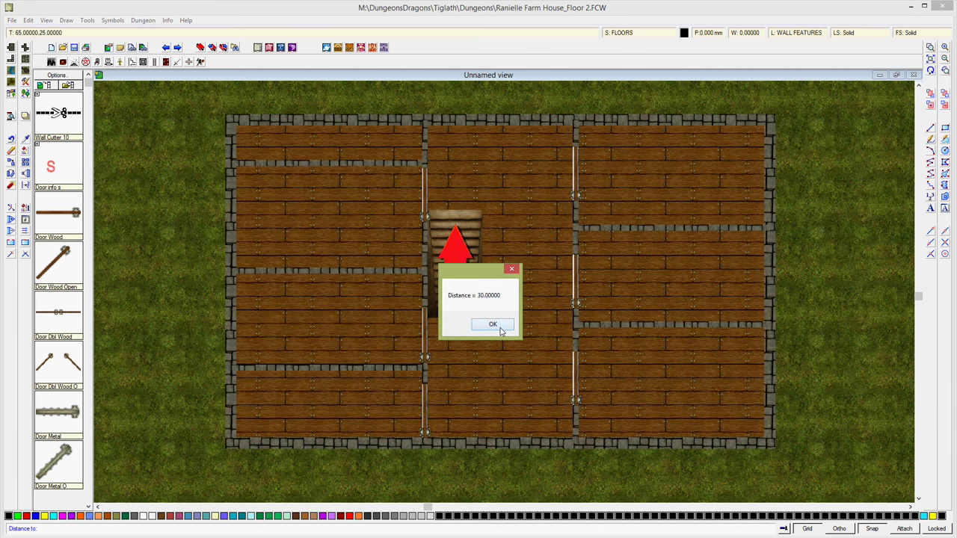
{"action": "left_click", "coordinate": [499, 327]}
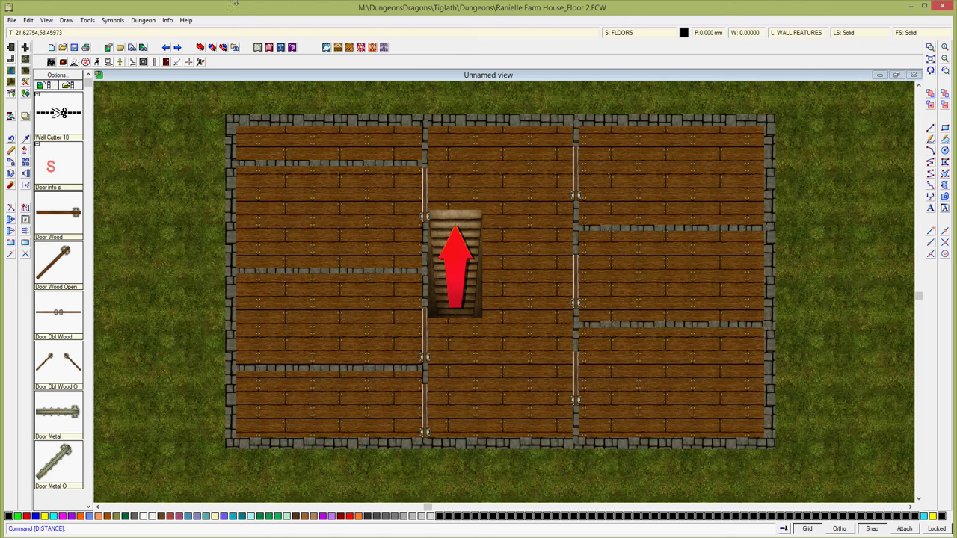
Step: Choose the Window 4' symbol and place three windows on the west wall
{"action": "mouse_move", "coordinate": [59, 167]}
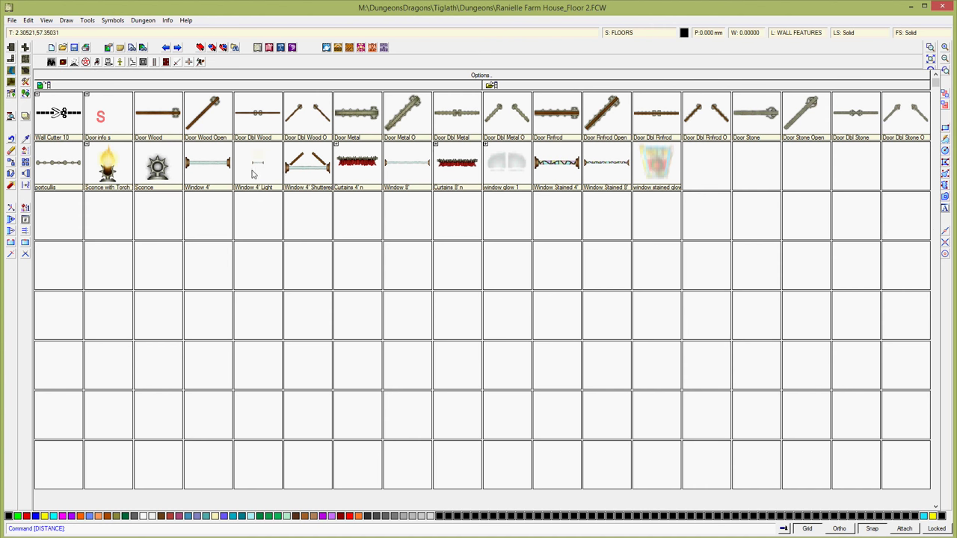
{"action": "left_click", "coordinate": [210, 168]}
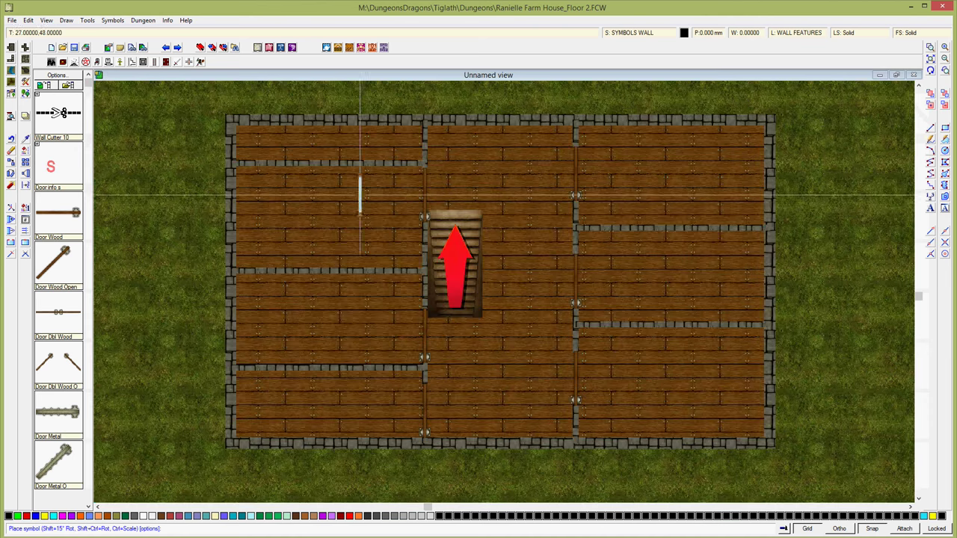
{"action": "left_click", "coordinate": [231, 219]}
{"action": "left_click", "coordinate": [231, 326]}
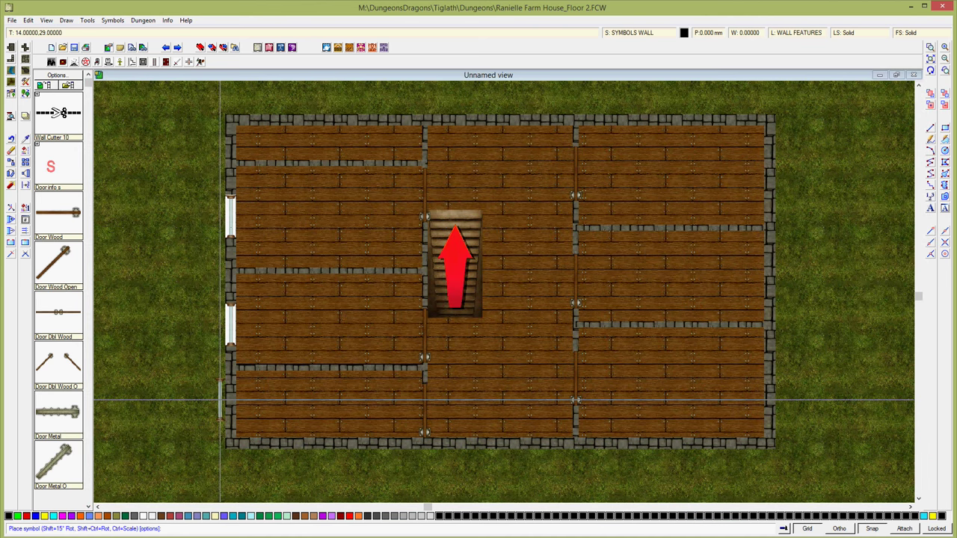
{"action": "left_click", "coordinate": [231, 410]}
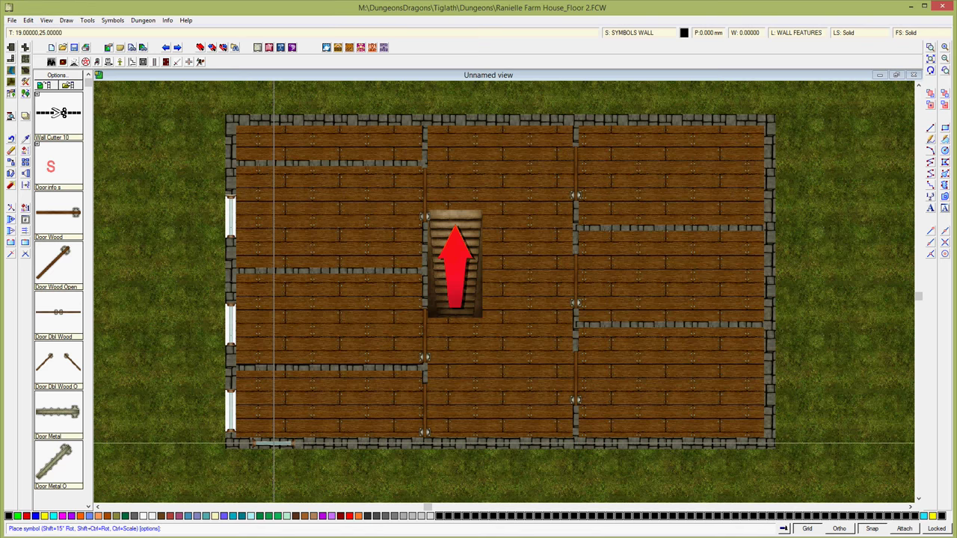
Step: Place six windows along the south wall
{"action": "left_click", "coordinate": [295, 444]}
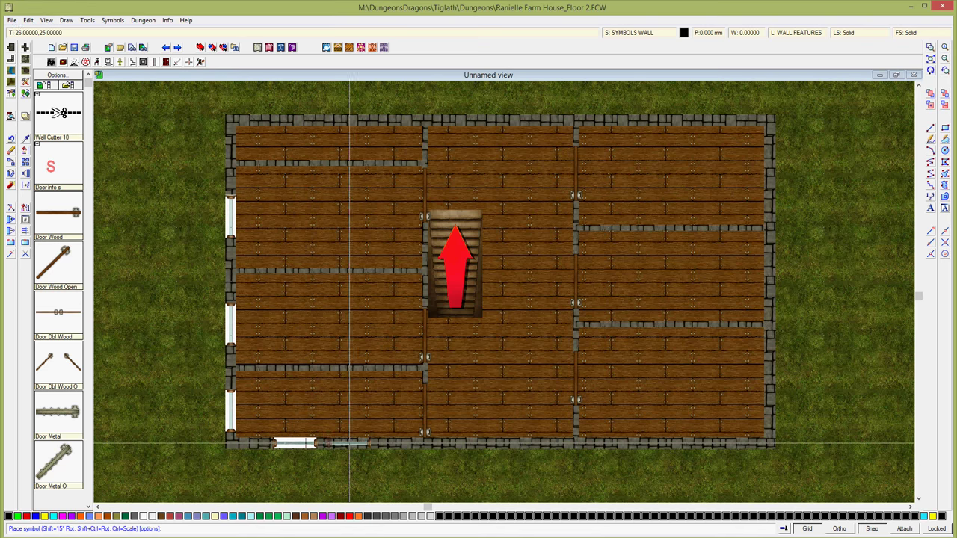
{"action": "left_click", "coordinate": [371, 443]}
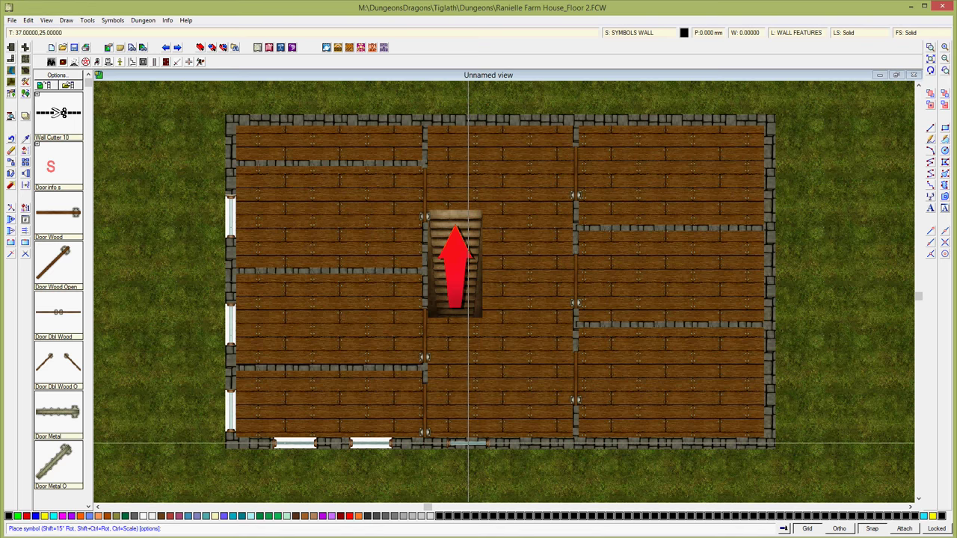
{"action": "left_click", "coordinate": [457, 443]}
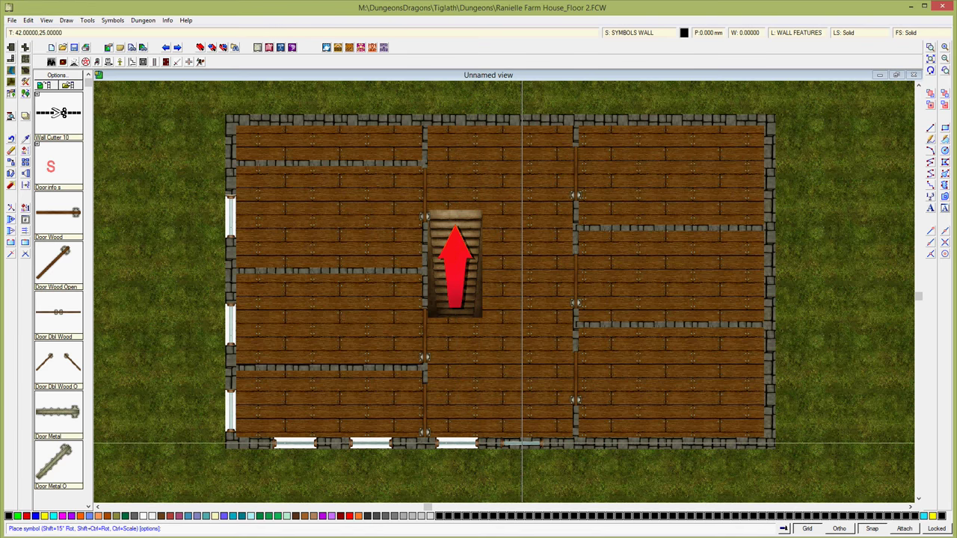
{"action": "left_click", "coordinate": [522, 443]}
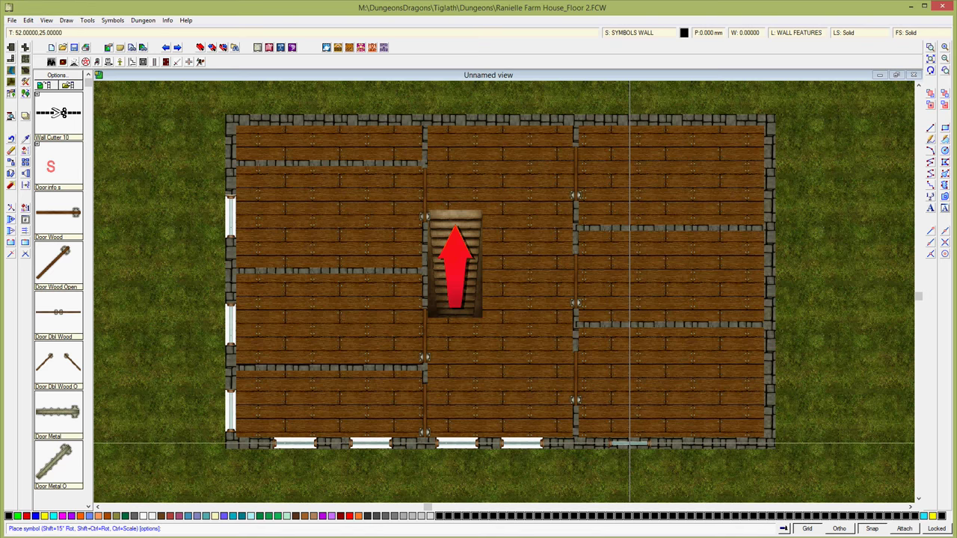
{"action": "left_click", "coordinate": [630, 443]}
{"action": "left_click", "coordinate": [715, 443]}
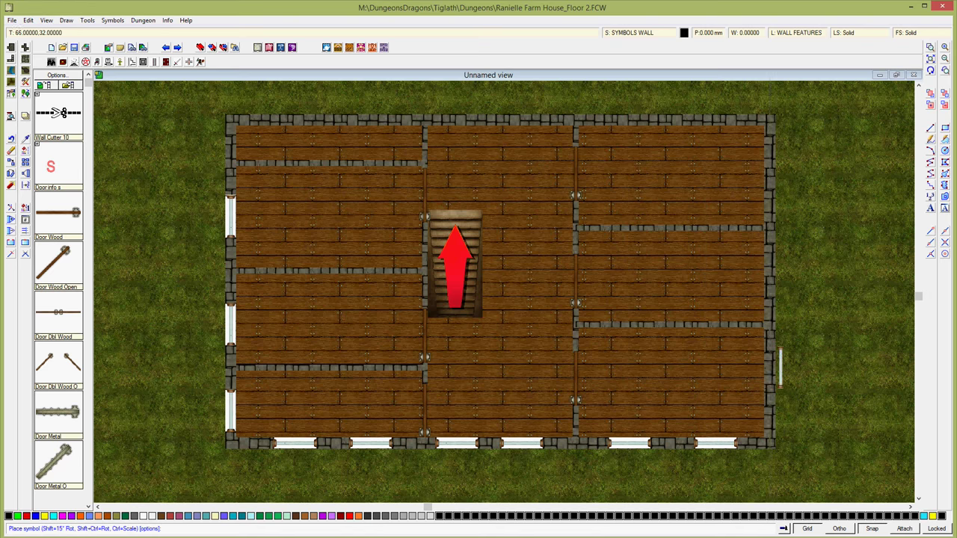
Step: Place three windows on the east wall and four on the north wall
{"action": "left_click", "coordinate": [770, 377]}
{"action": "left_click", "coordinate": [769, 270]}
{"action": "left_click", "coordinate": [770, 162]}
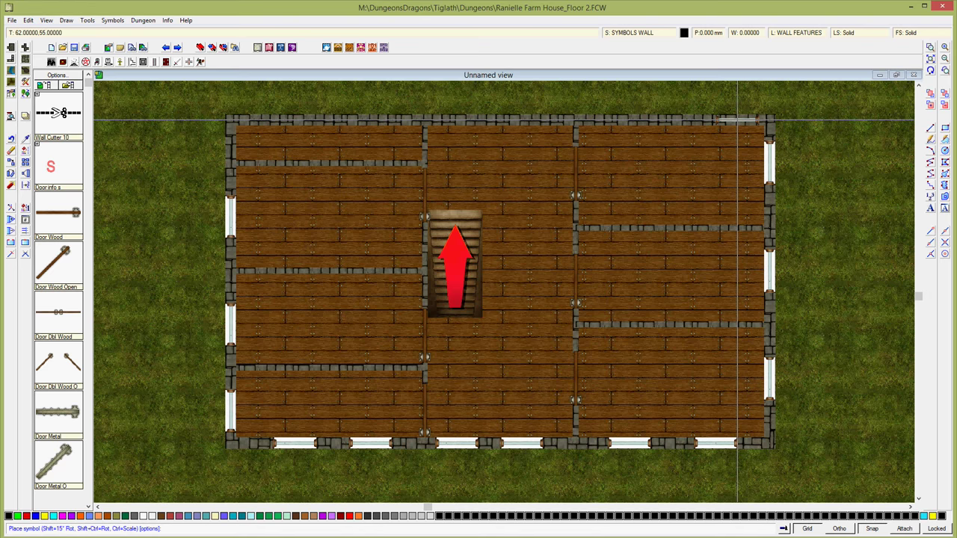
{"action": "left_click", "coordinate": [727, 120]}
{"action": "left_click", "coordinate": [651, 120]}
{"action": "left_click", "coordinate": [533, 120]}
{"action": "left_click", "coordinate": [468, 119]}
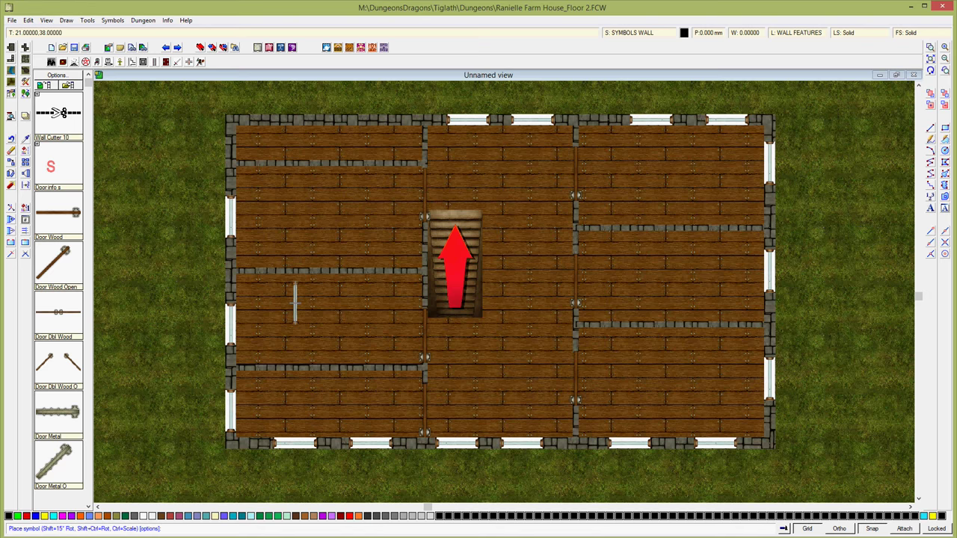
Step: Finish window placement, redraw the map, and load the stairs and ladders symbols
{"action": "right_click", "coordinate": [381, 271]}
{"action": "left_click", "coordinate": [521, 244]}
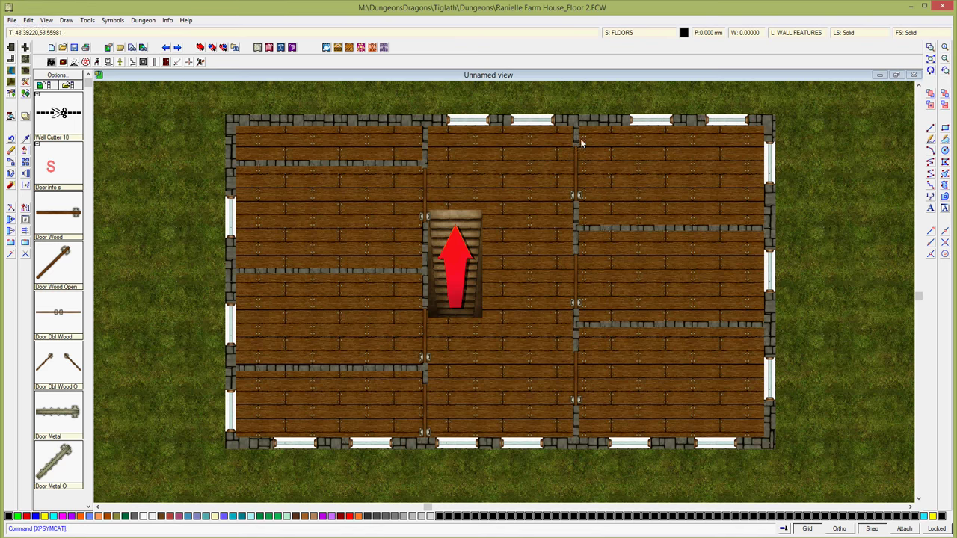
{"action": "left_click", "coordinate": [931, 70]}
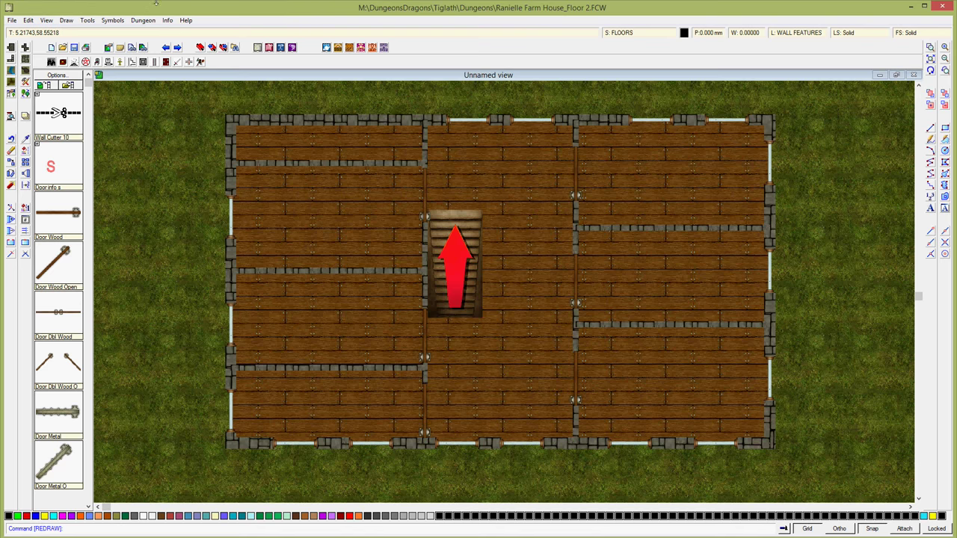
{"action": "left_click", "coordinate": [154, 62]}
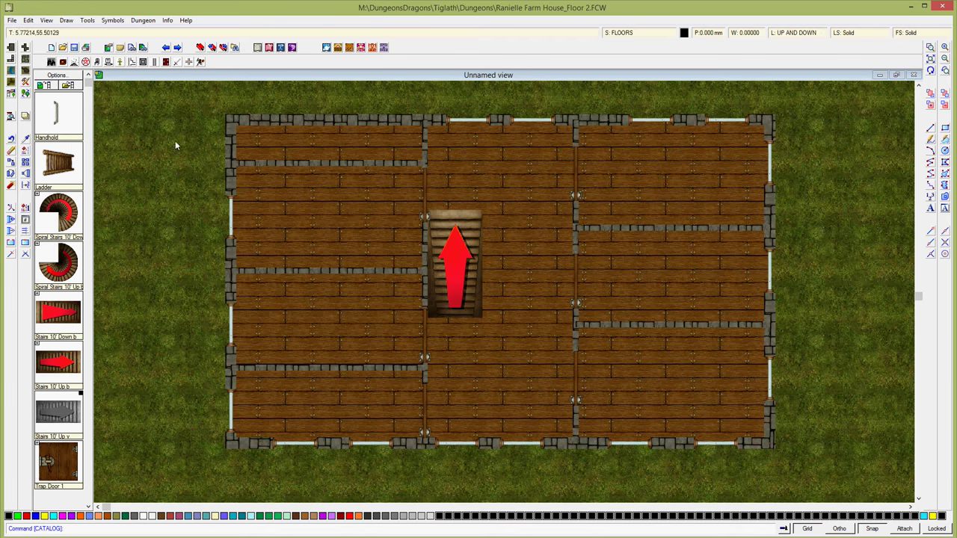
{"action": "left_click", "coordinate": [167, 21]}
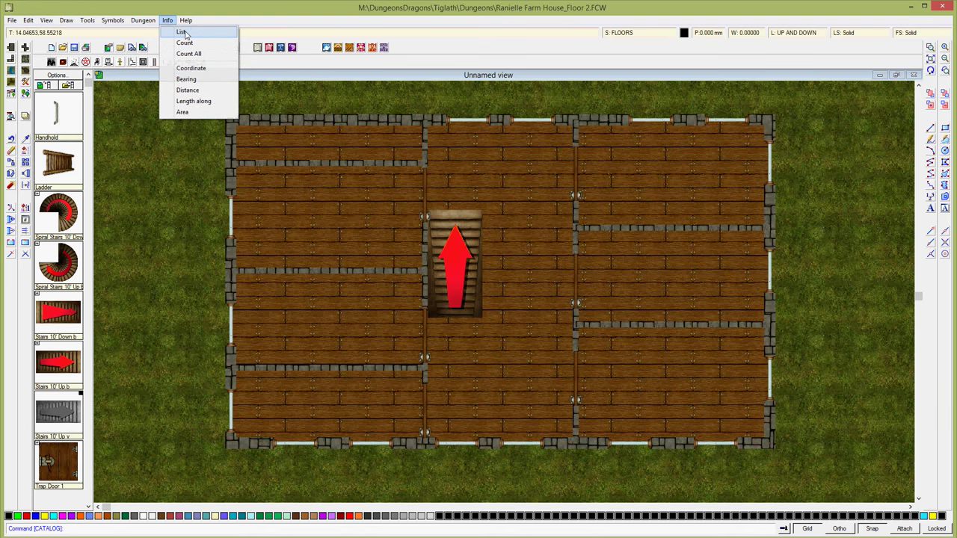
{"action": "left_click", "coordinate": [186, 33]}
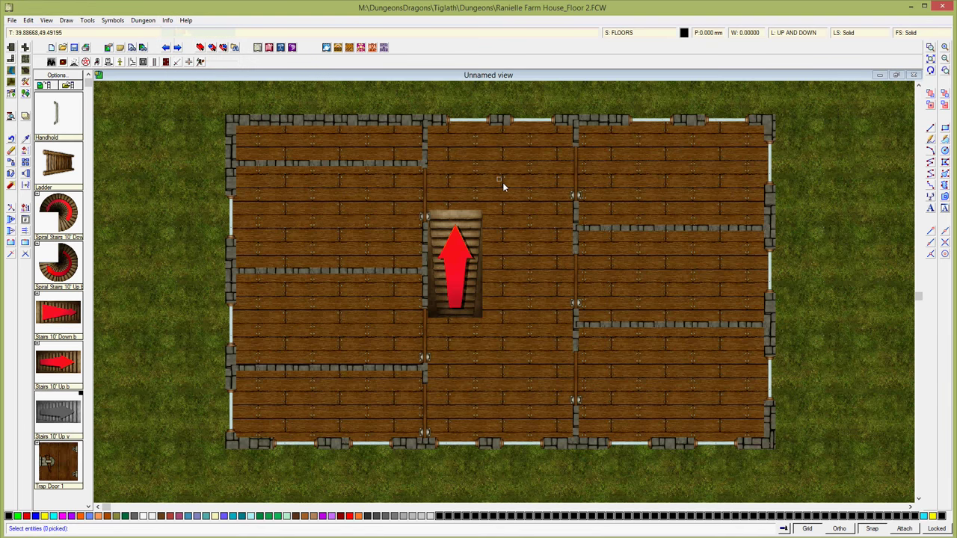
{"action": "right_click", "coordinate": [482, 223]}
{"action": "left_click", "coordinate": [483, 226]}
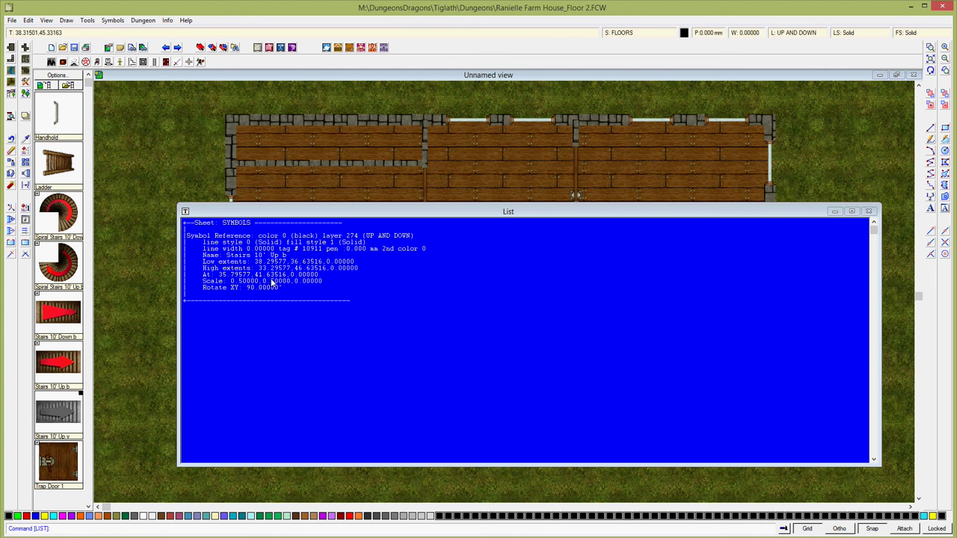
{"action": "left_click", "coordinate": [869, 212]}
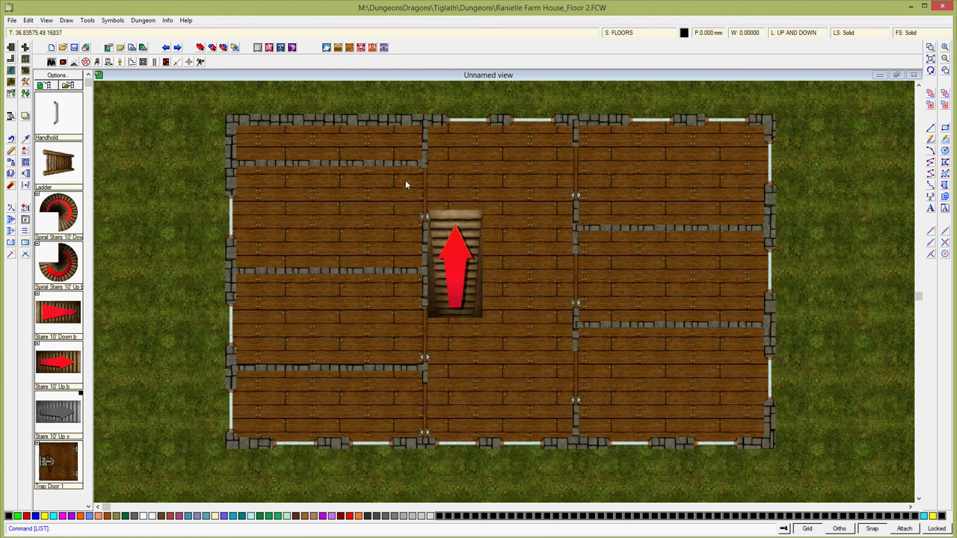
Step: Place Stairs 10' Down at scale .5, rotated 180°, on the central stairwell
{"action": "left_click", "coordinate": [62, 315]}
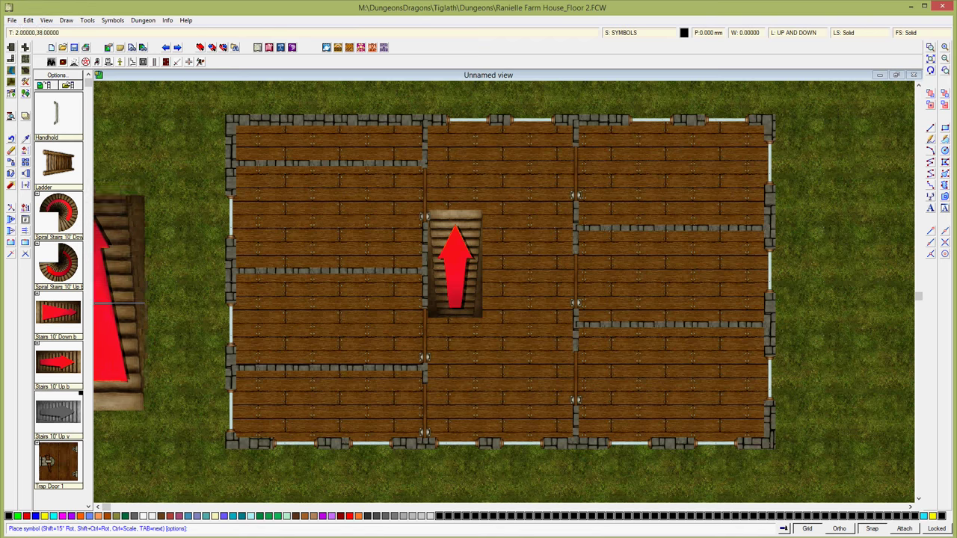
{"action": "right_click", "coordinate": [186, 270]}
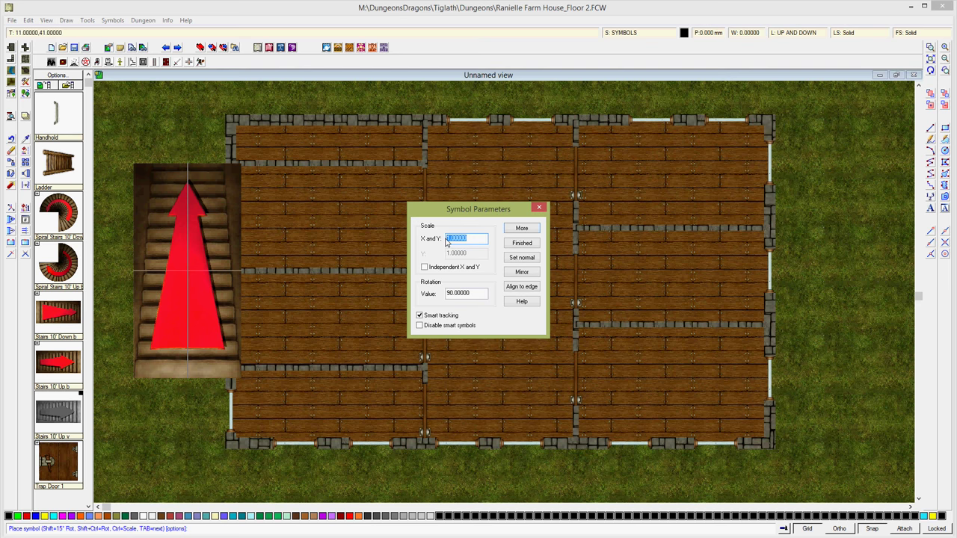
{"action": "left_click", "coordinate": [448, 238]}
{"action": "key", "text": "Delete"}
{"action": "key", "text": "Delete"}
{"action": "type", "text": "1"}
{"action": "left_click", "coordinate": [522, 243]}
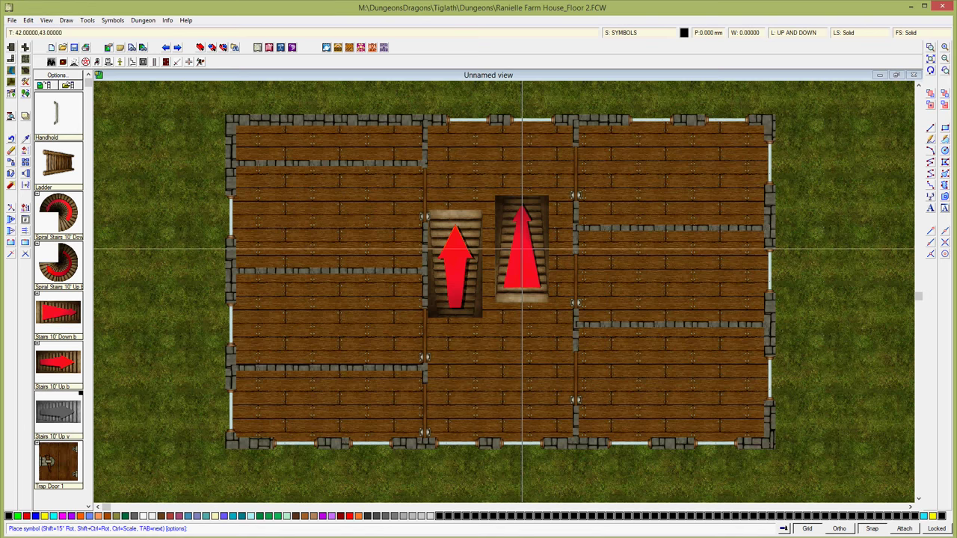
{"action": "key", "text": "Tab"}
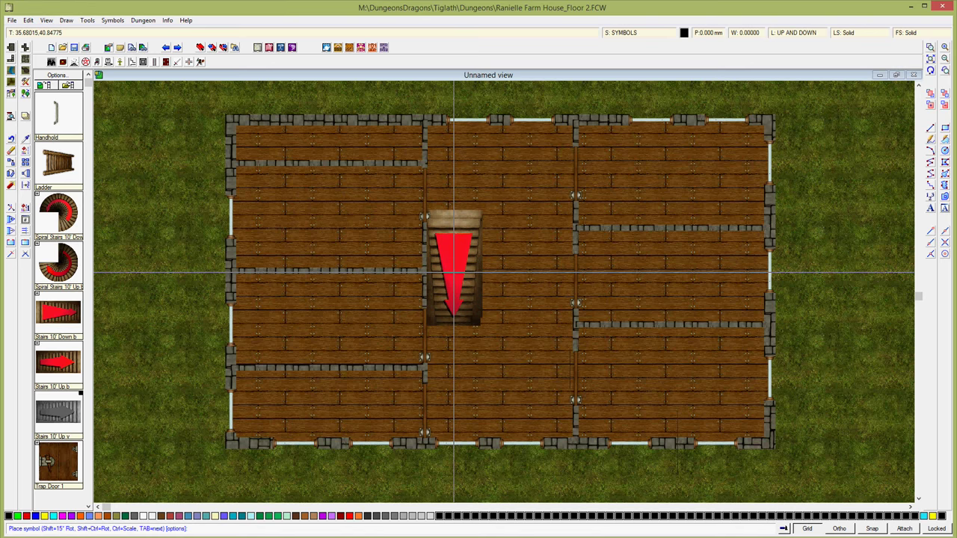
{"action": "left_click", "coordinate": [455, 268]}
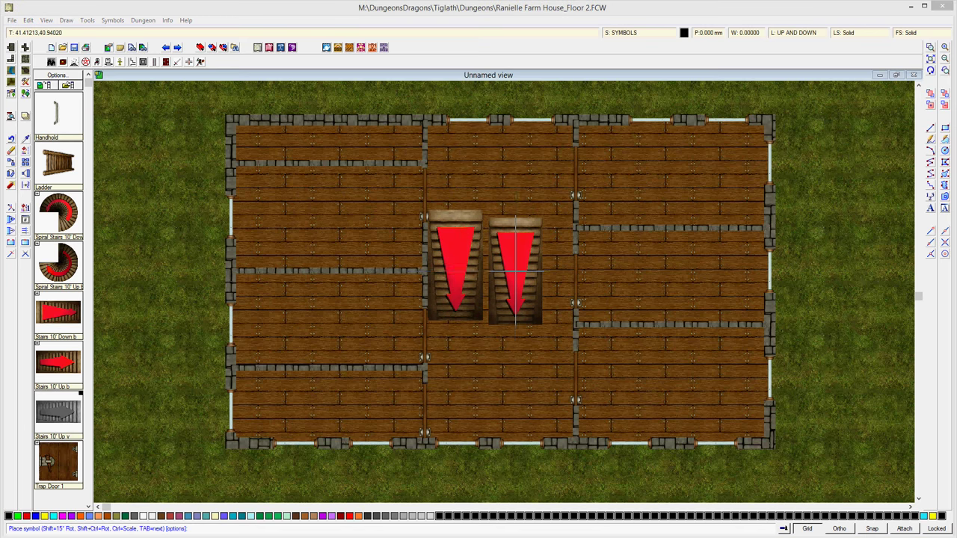
{"action": "right_click", "coordinate": [514, 247]}
{"action": "left_click", "coordinate": [514, 246]}
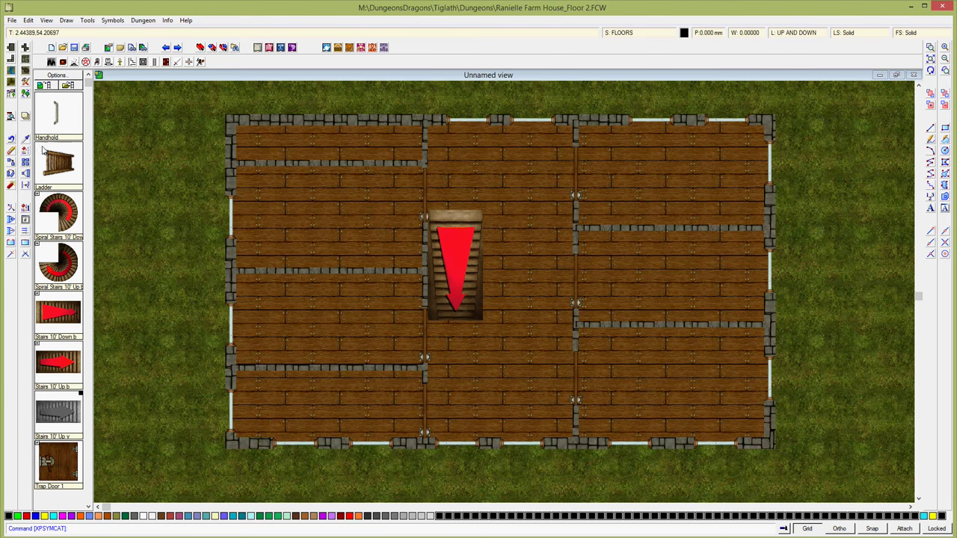
Step: Erase the old up-arrow stairs and redraw the map
{"action": "left_click", "coordinate": [10, 153]}
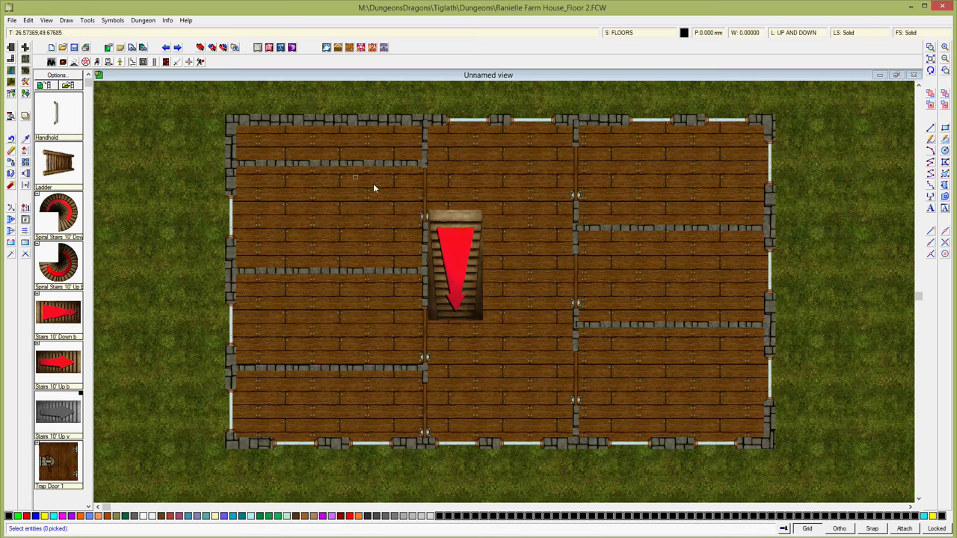
{"action": "left_click", "coordinate": [464, 208]}
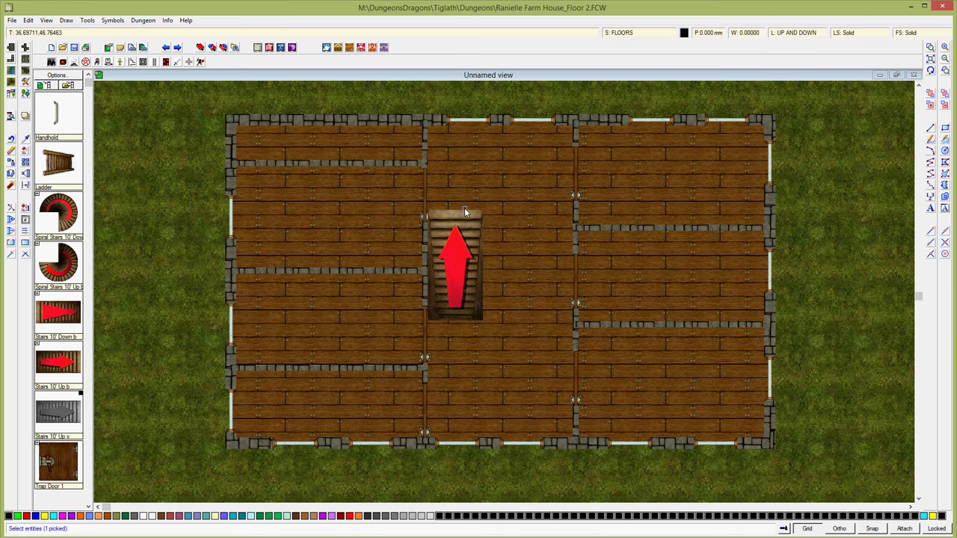
{"action": "right_click", "coordinate": [509, 212]}
{"action": "left_click", "coordinate": [510, 213]}
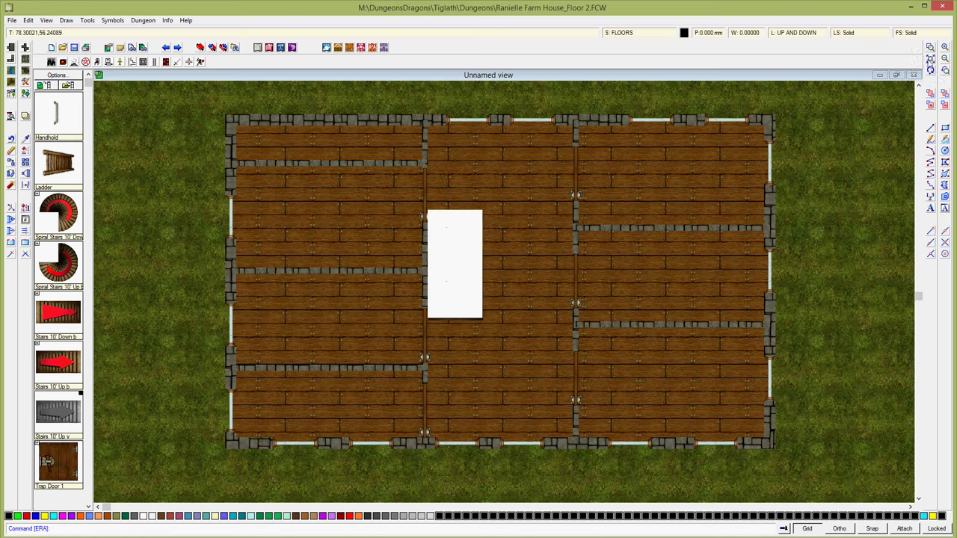
{"action": "left_click", "coordinate": [930, 71]}
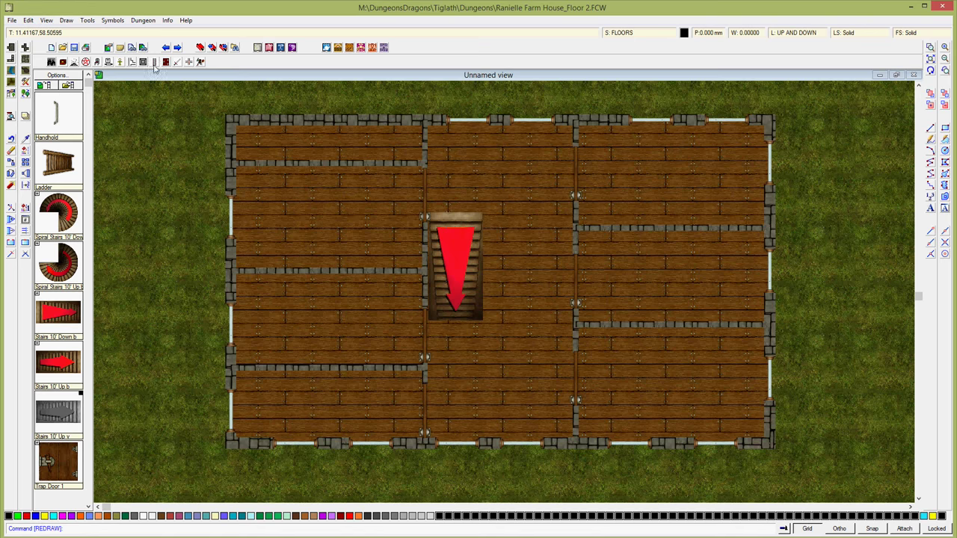
Step: Measure the distance between two points on the wall, which comes out as 4
{"action": "left_click", "coordinate": [167, 21]}
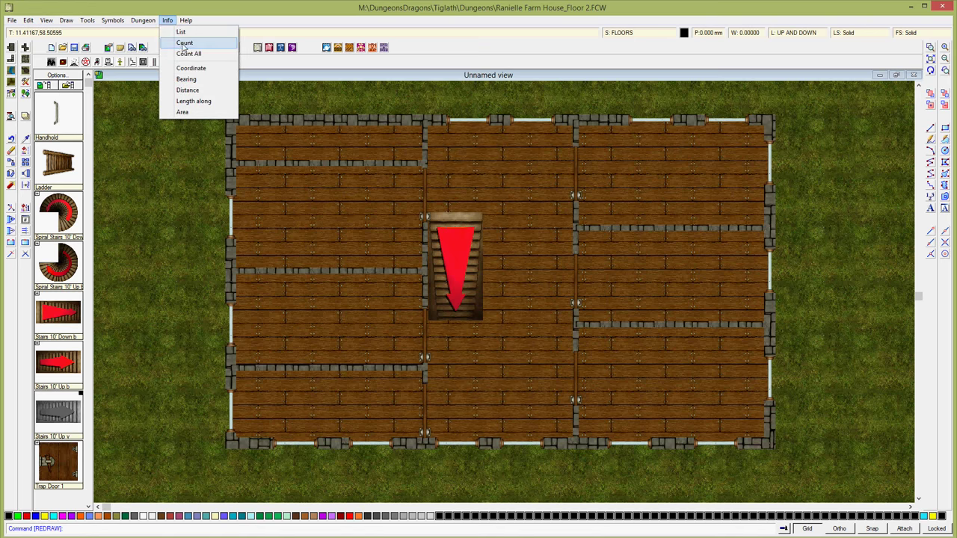
{"action": "left_click", "coordinate": [188, 90]}
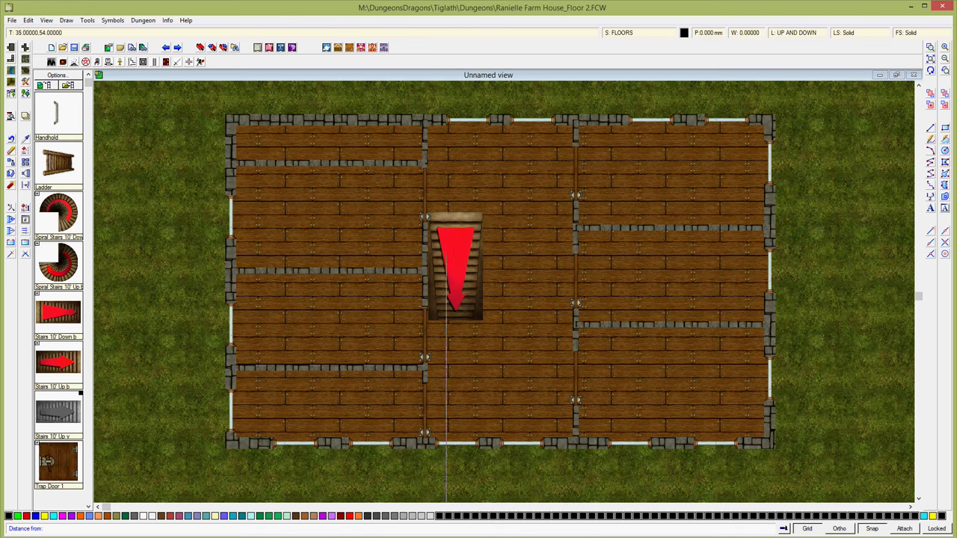
{"action": "left_click", "coordinate": [425, 141]}
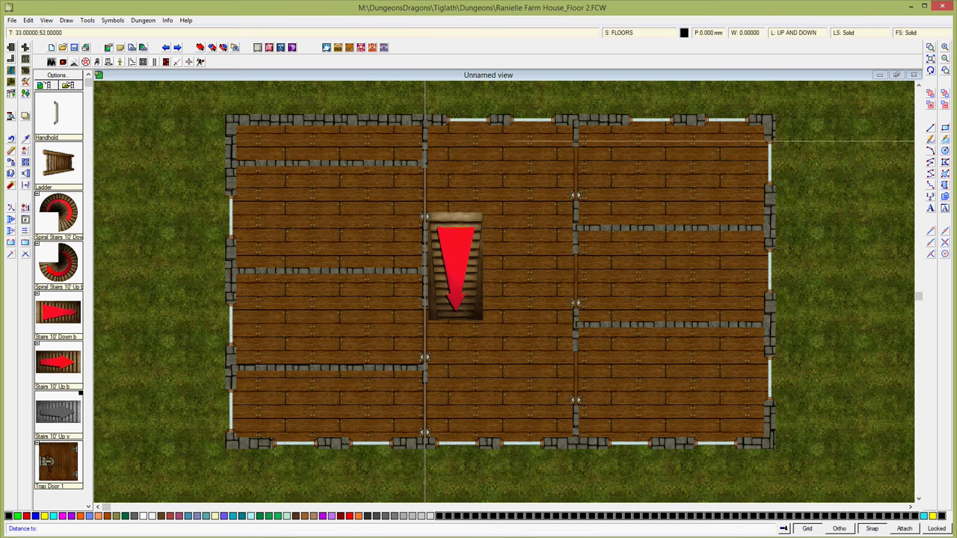
{"action": "left_click", "coordinate": [425, 163]}
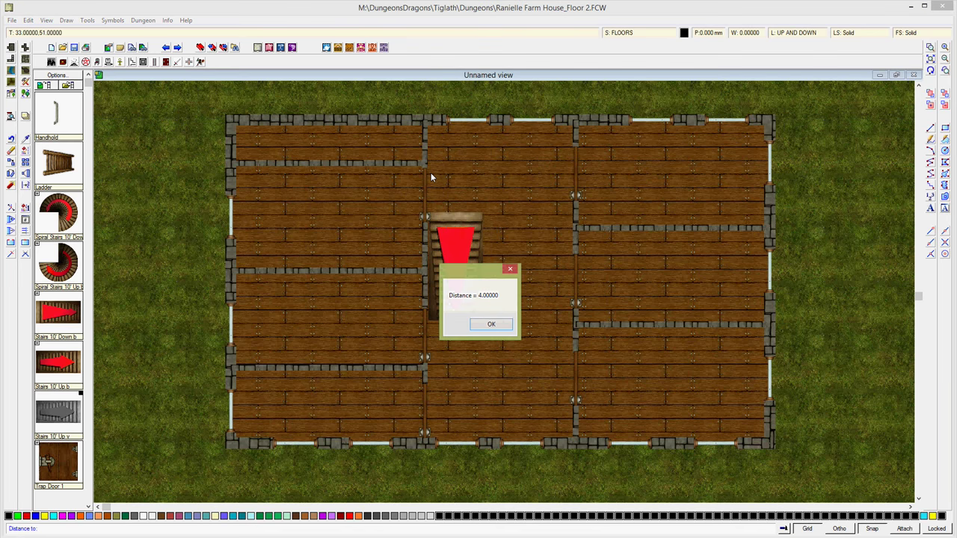
{"action": "left_click", "coordinate": [492, 324]}
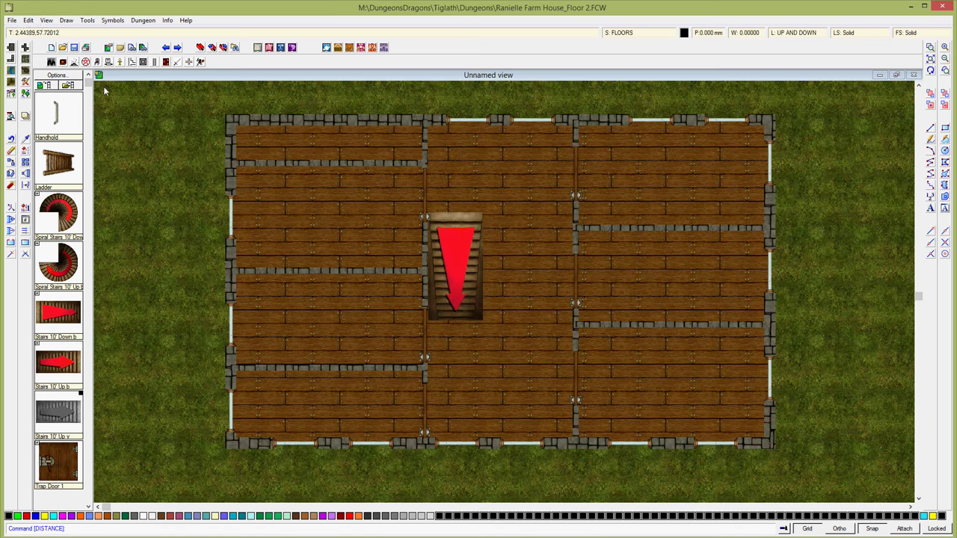
Step: Choose a wall feature symbol and set its scale to 0.6
{"action": "left_click", "coordinate": [166, 62]}
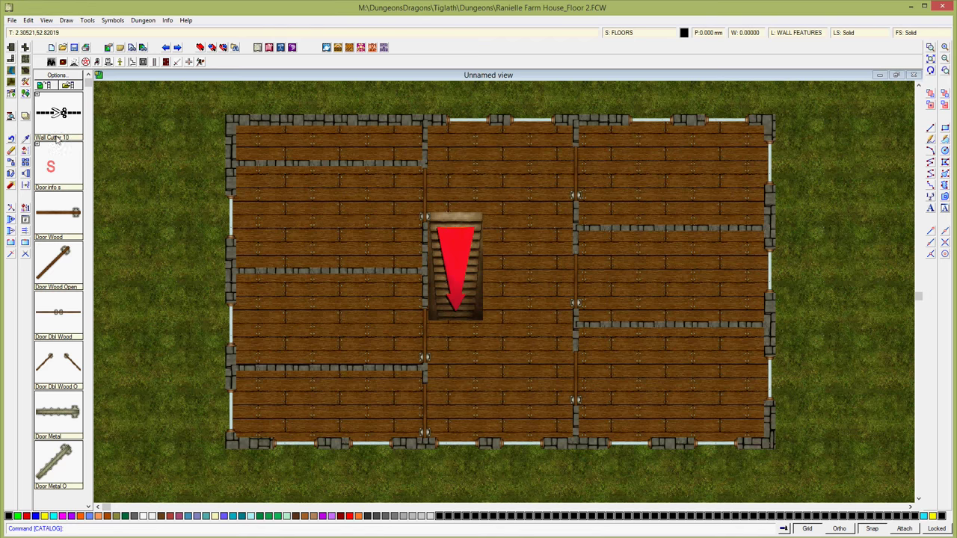
{"action": "left_click", "coordinate": [69, 216]}
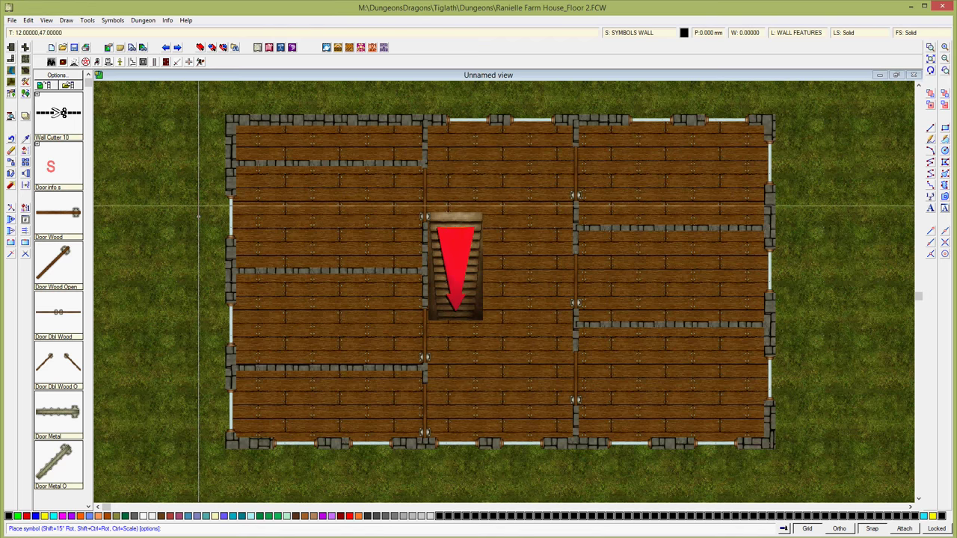
{"action": "right_click", "coordinate": [199, 217]}
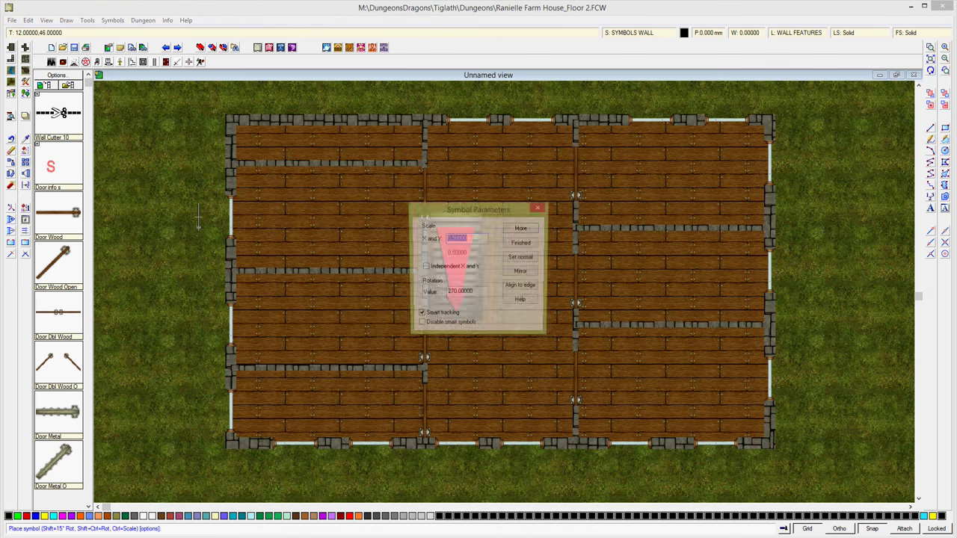
{"action": "left_click", "coordinate": [450, 239]}
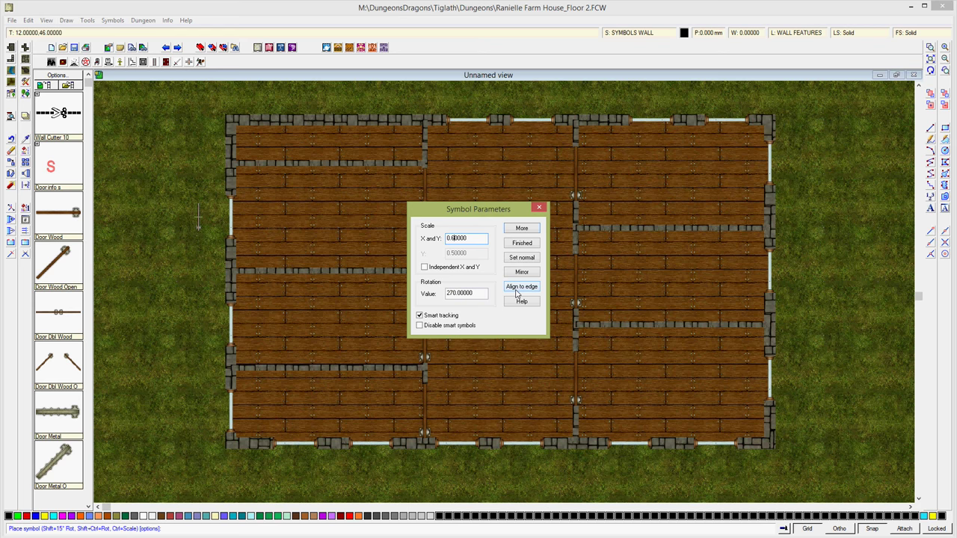
{"action": "left_click", "coordinate": [522, 243]}
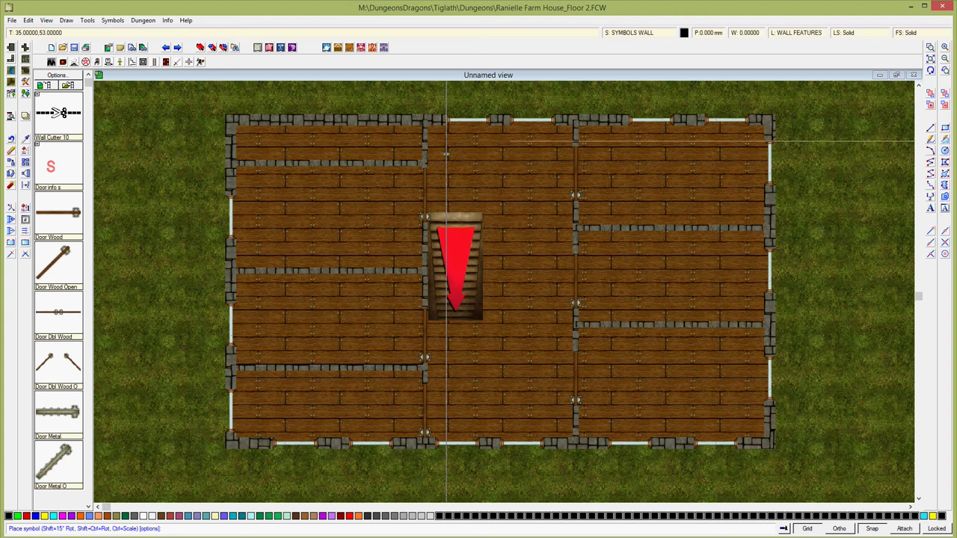
Step: With Snap on, place the opening on the interior wall near the top, finish, and redraw
{"action": "left_click", "coordinate": [875, 529]}
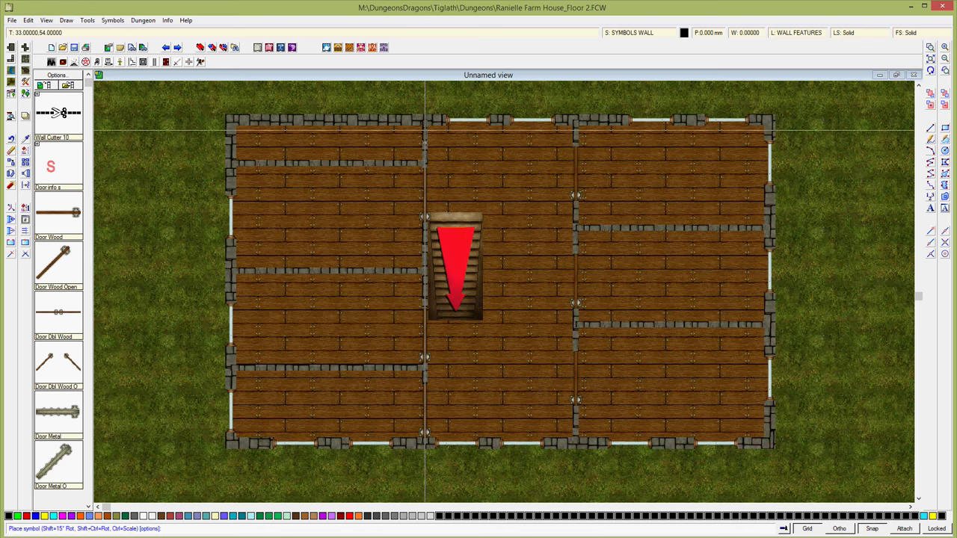
{"action": "left_click", "coordinate": [426, 142]}
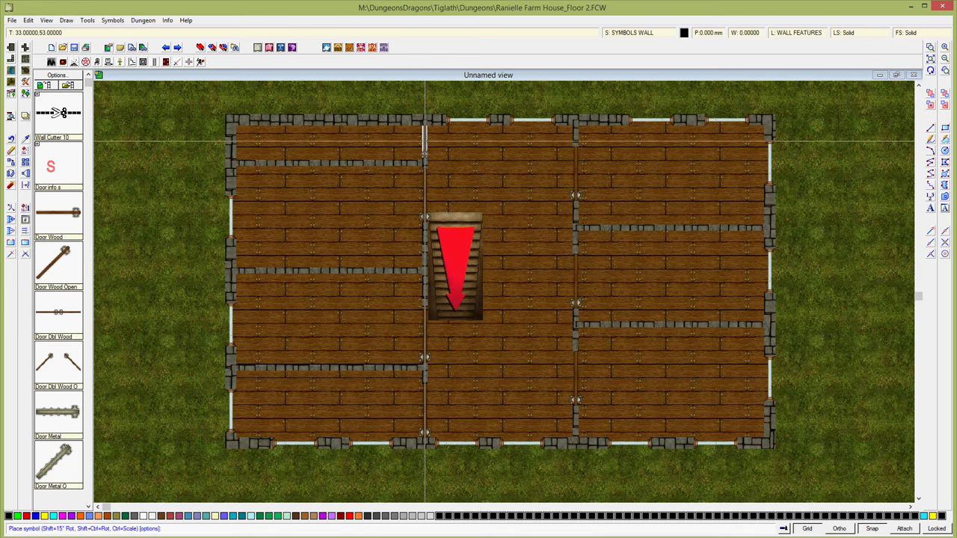
{"action": "right_click", "coordinate": [468, 196]}
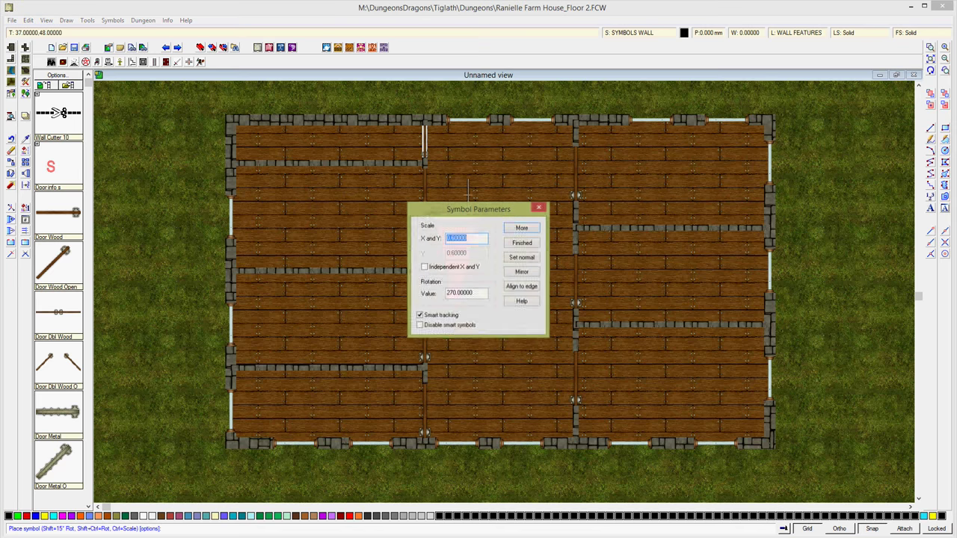
{"action": "left_click", "coordinate": [522, 244]}
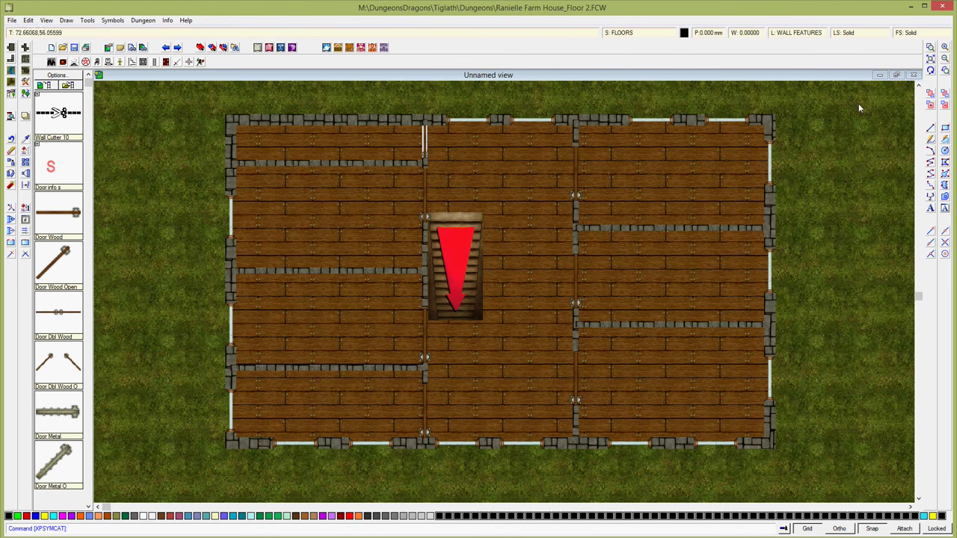
{"action": "left_click", "coordinate": [930, 71]}
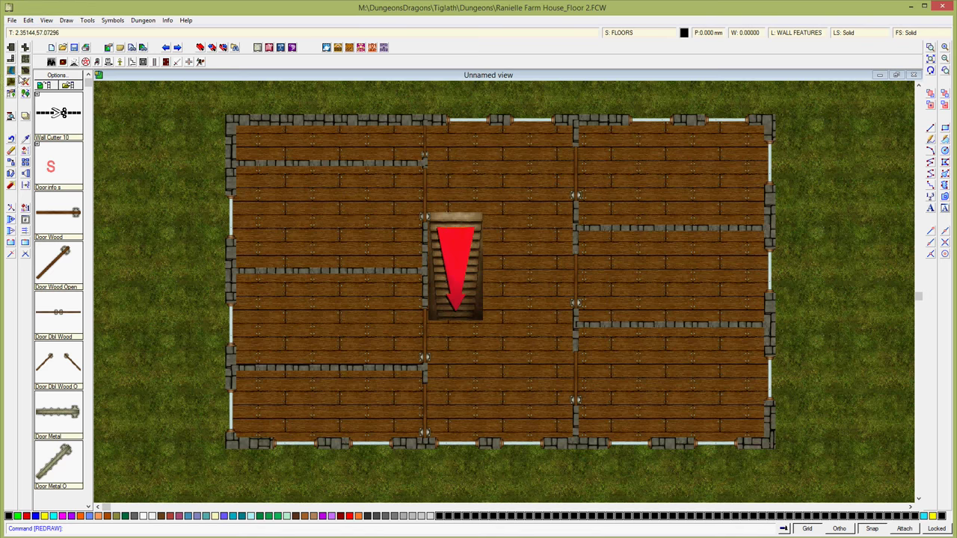
Step: Draw a short 'Wall, Flagstone, Straight' segment from the outer top wall to the interior wall
{"action": "right_click", "coordinate": [11, 60]}
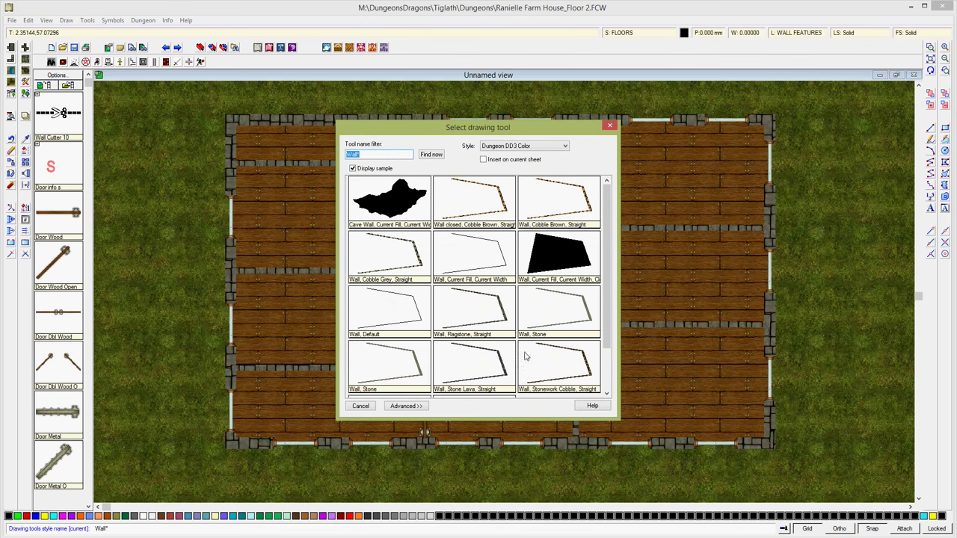
{"action": "double_click", "coordinate": [486, 323]}
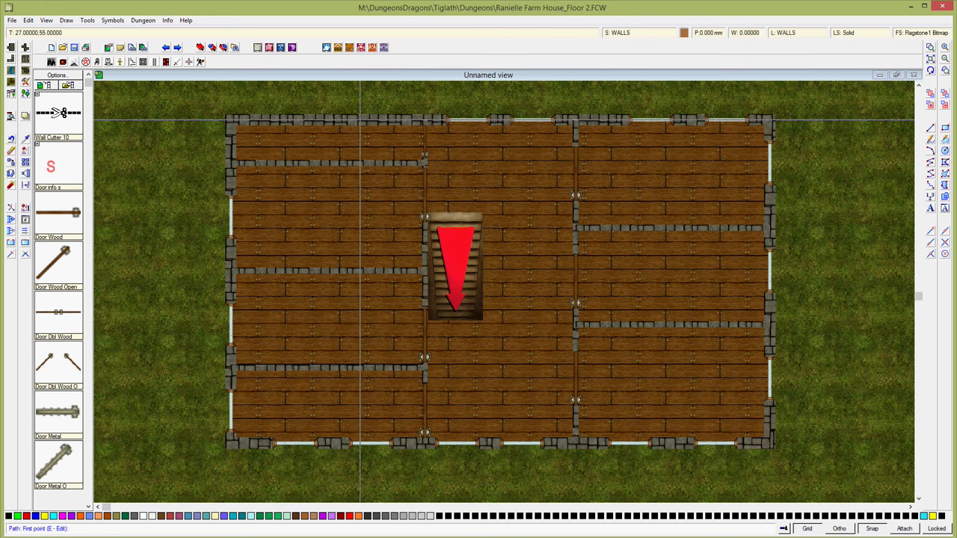
{"action": "left_click", "coordinate": [350, 120]}
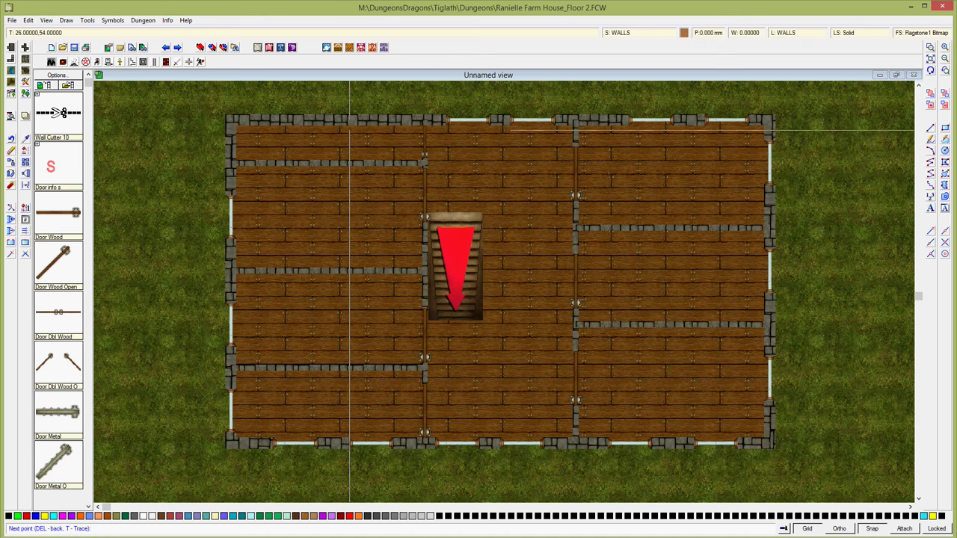
{"action": "left_click", "coordinate": [350, 163]}
{"action": "right_click", "coordinate": [350, 163]}
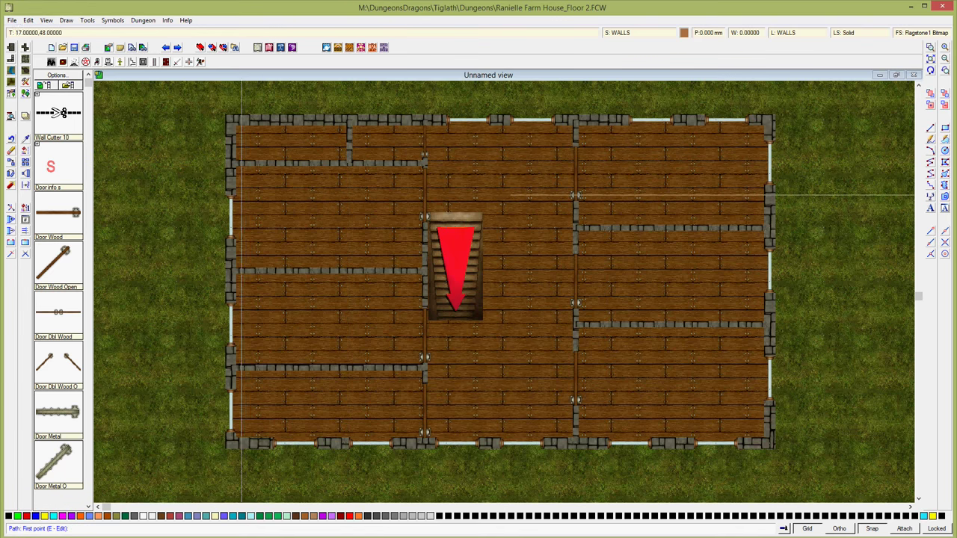
{"action": "left_click", "coordinate": [154, 62]}
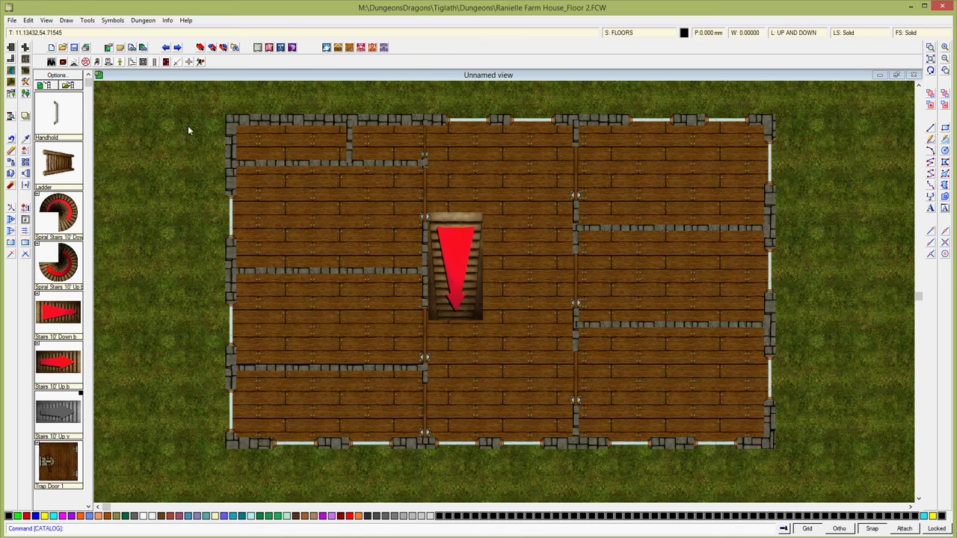
Step: Place a rotated Ladder symbol in the small top-left room and zoom to the whole Floor 2 drawing
{"action": "left_click", "coordinate": [58, 166]}
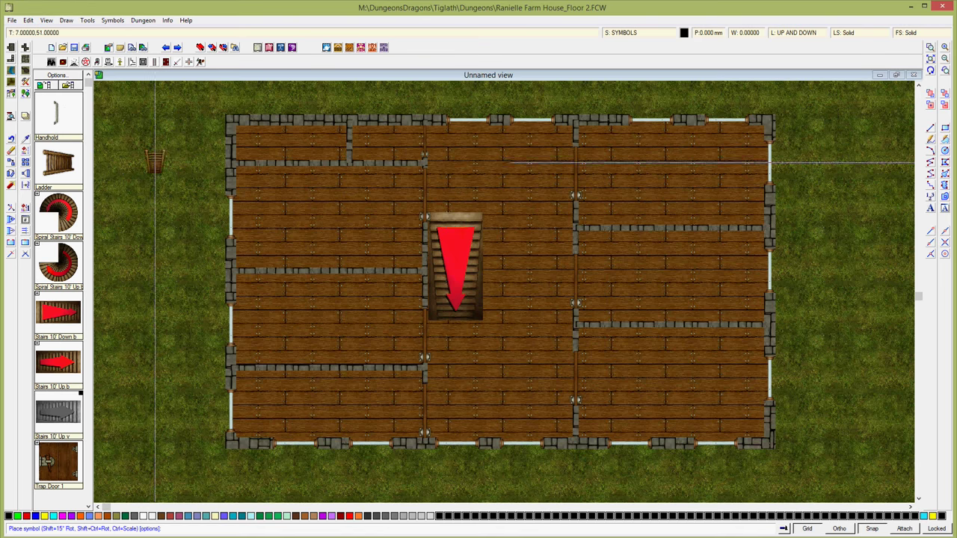
{"action": "scroll", "coordinate": [263, 141], "scroll_direction": "down", "scroll_amount": 6}
{"action": "left_click", "coordinate": [263, 141]}
{"action": "right_click", "coordinate": [263, 141]}
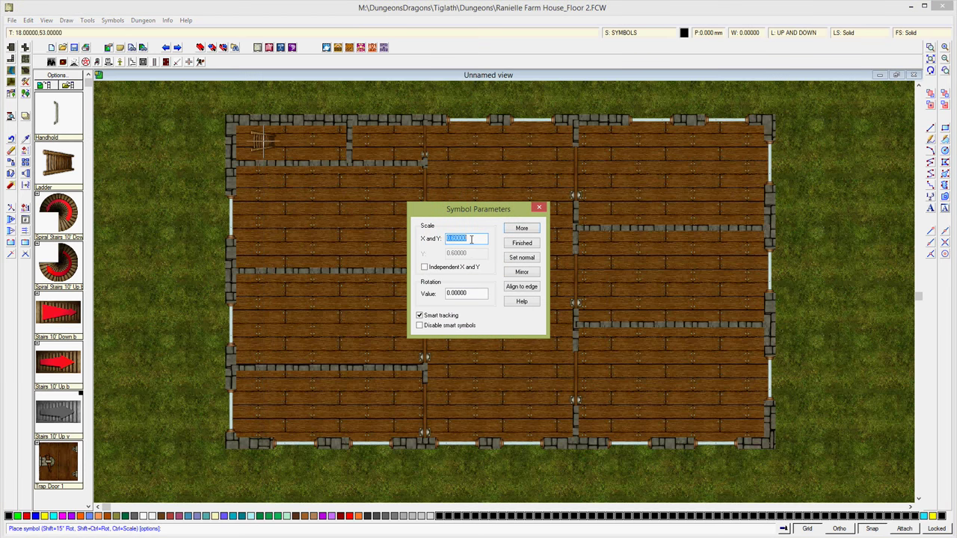
{"action": "left_click", "coordinate": [522, 243]}
{"action": "left_click", "coordinate": [264, 141]}
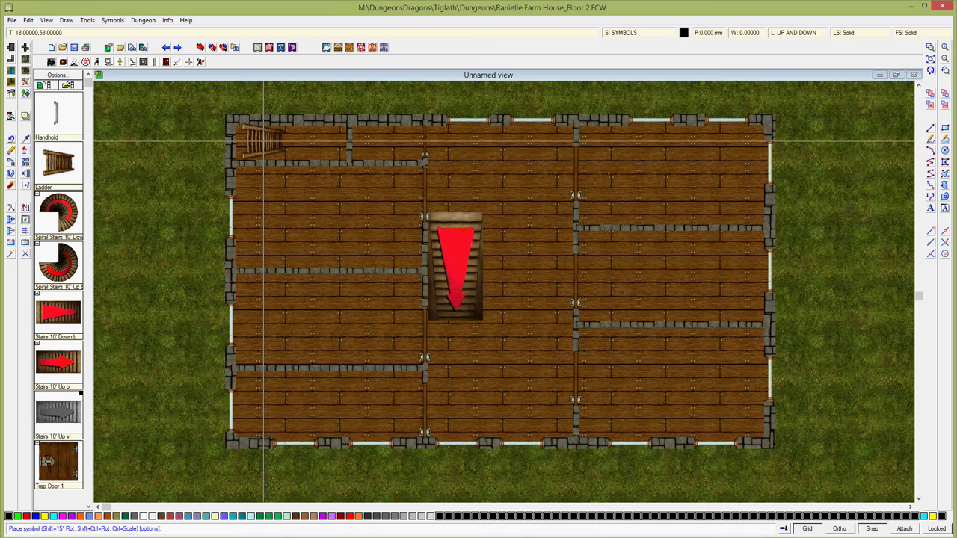
{"action": "left_click", "coordinate": [263, 140]}
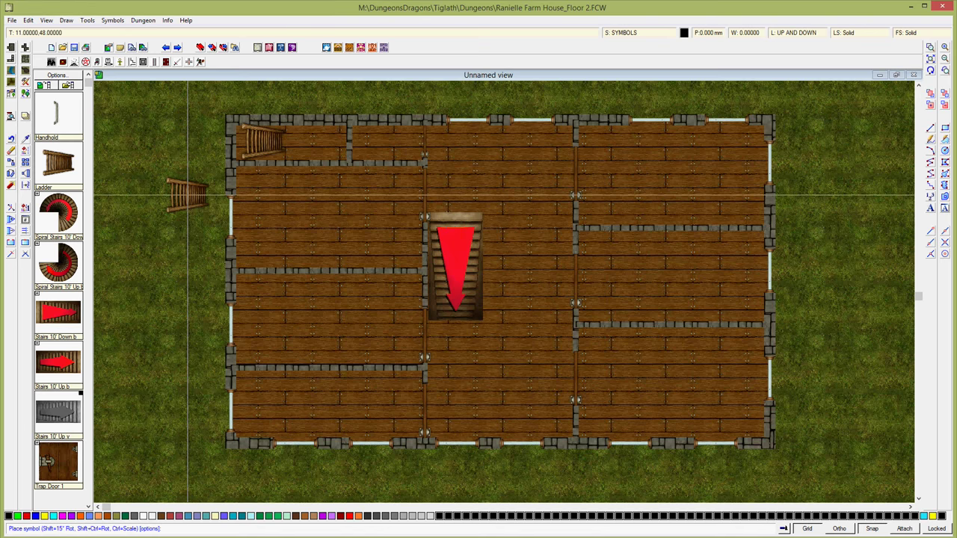
{"action": "right_click", "coordinate": [187, 194]}
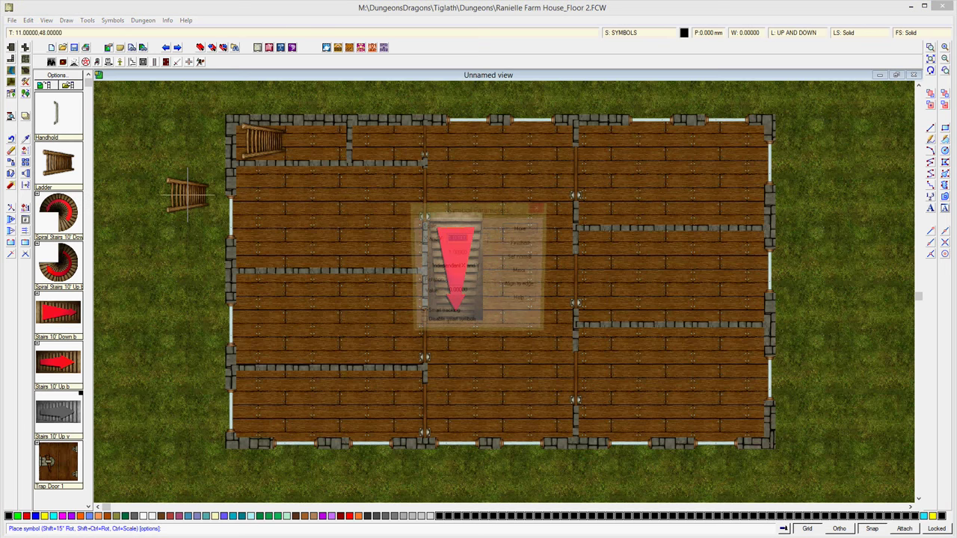
{"action": "left_click", "coordinate": [522, 244]}
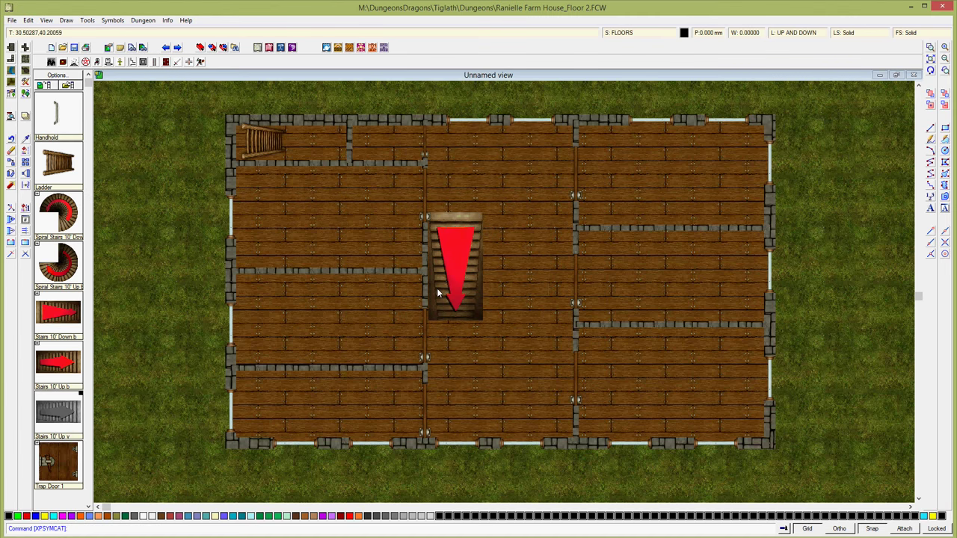
{"action": "left_click", "coordinate": [931, 60]}
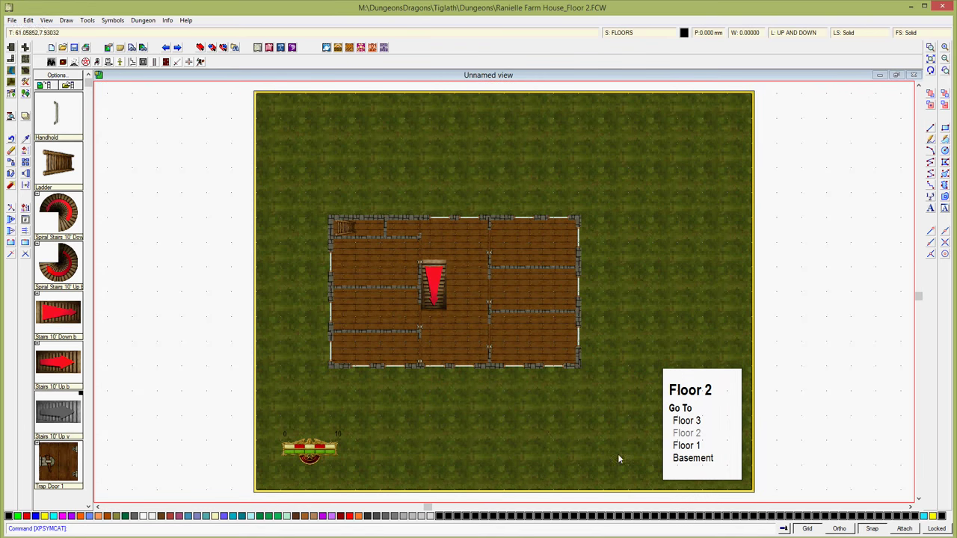
Step: Save Floor 2, load the Floor 1 map, and zoom-window onto the farmhouse floor plan
{"action": "left_click", "coordinate": [686, 447]}
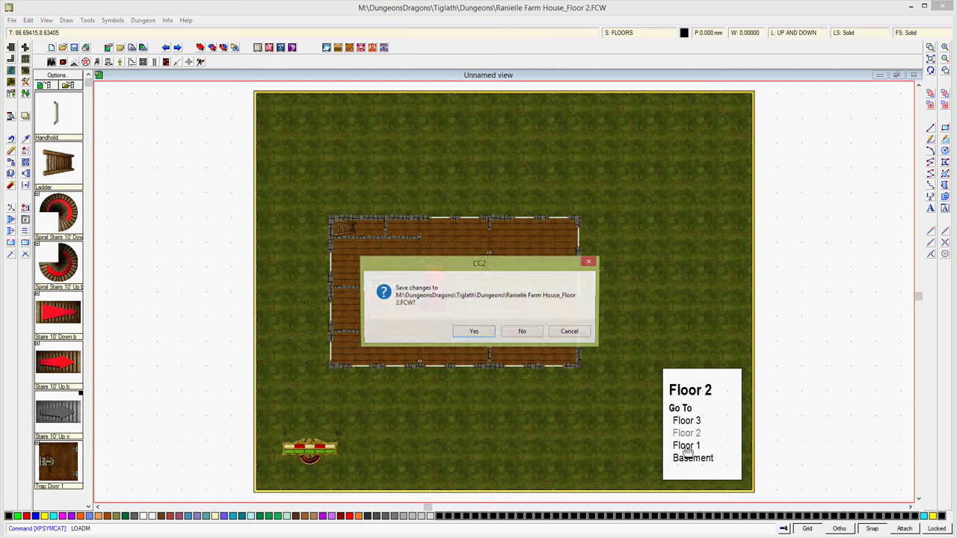
{"action": "left_click", "coordinate": [475, 331]}
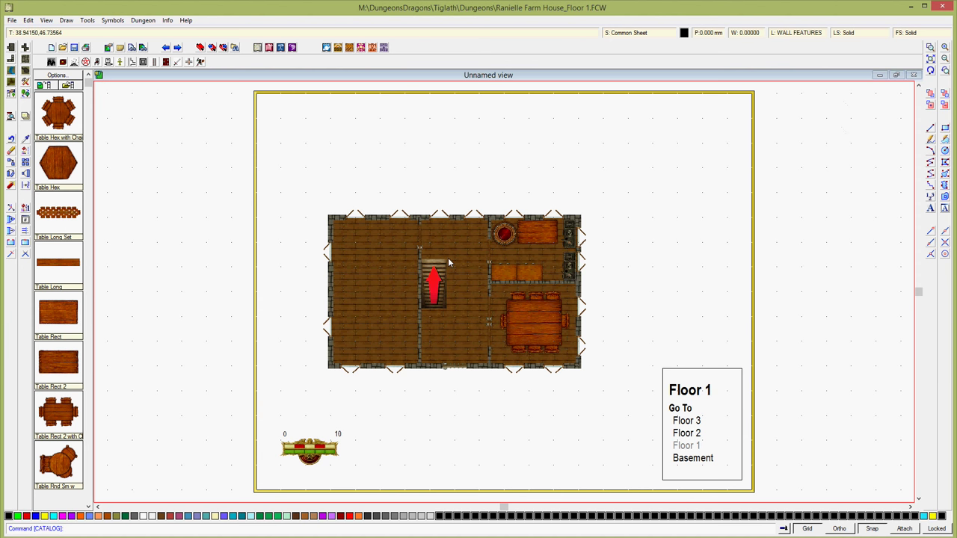
{"action": "left_click", "coordinate": [930, 47]}
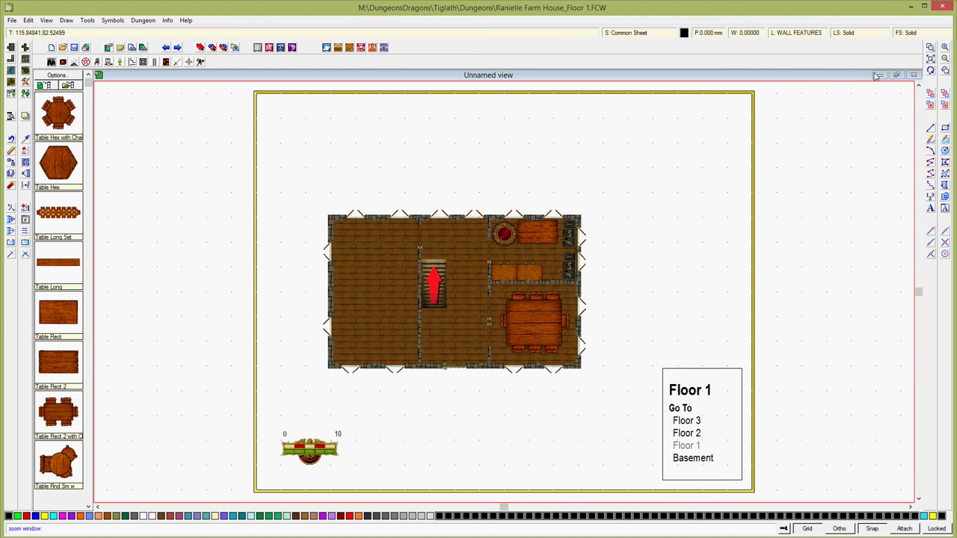
{"action": "left_click", "coordinate": [323, 200]}
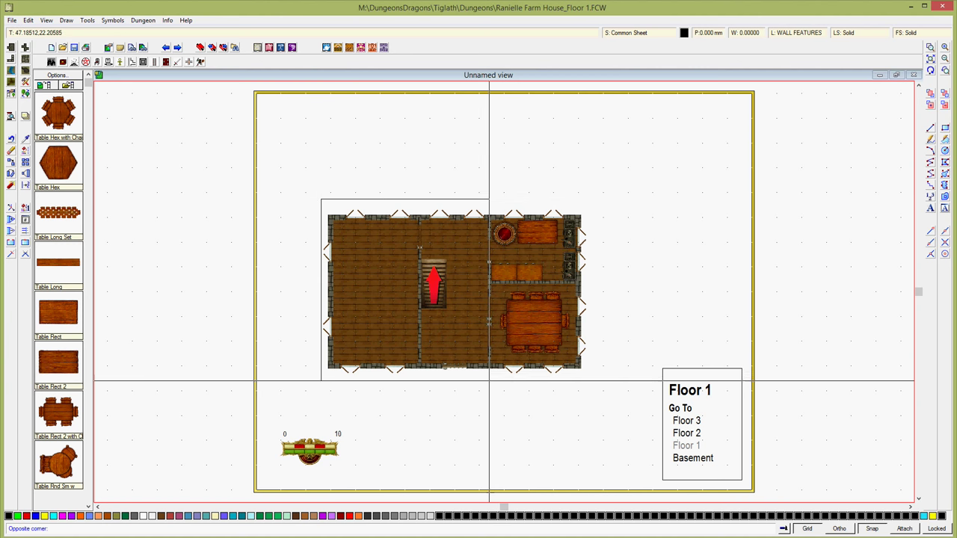
{"action": "left_click", "coordinate": [481, 404]}
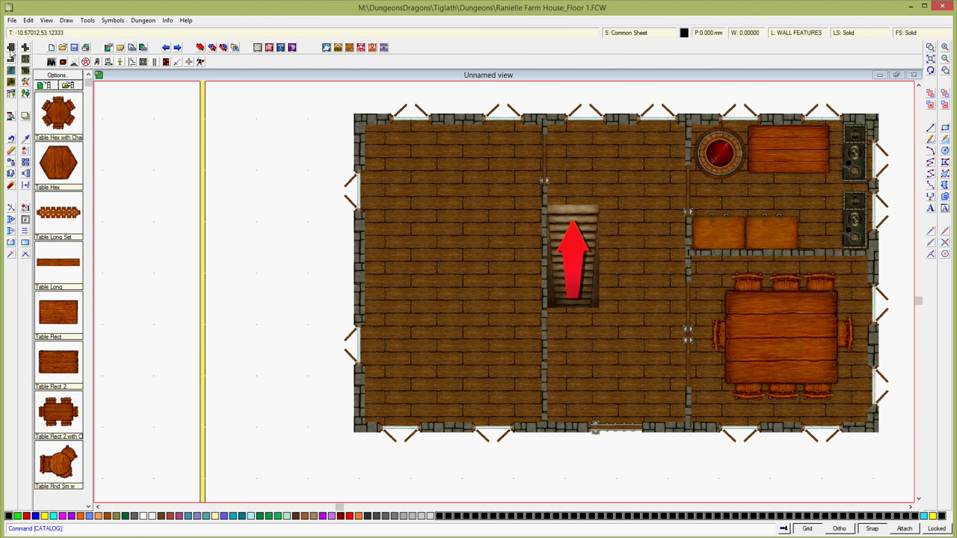
{"action": "left_click", "coordinate": [10, 65]}
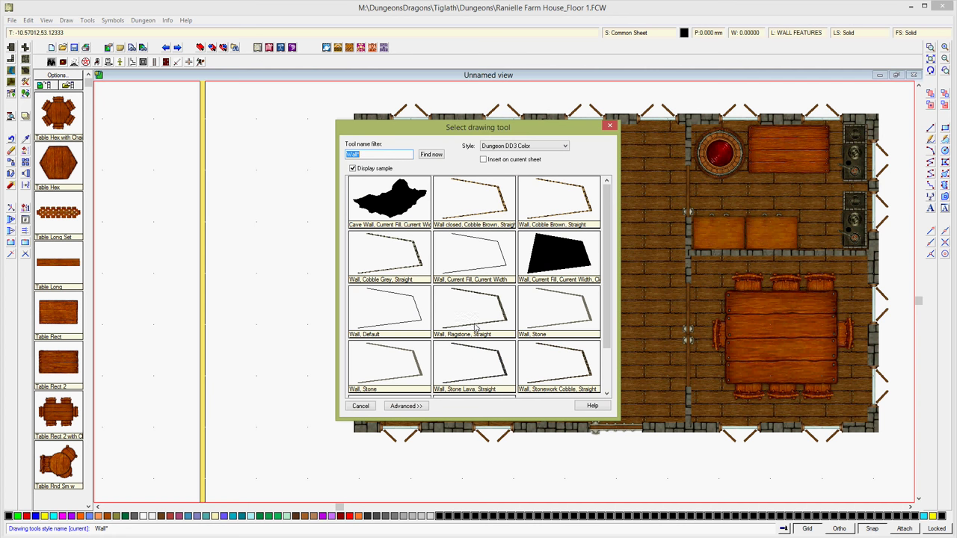
Step: Draw a flagstone straight wall enclosing a small room in the top-left corner
{"action": "double_click", "coordinate": [475, 327]}
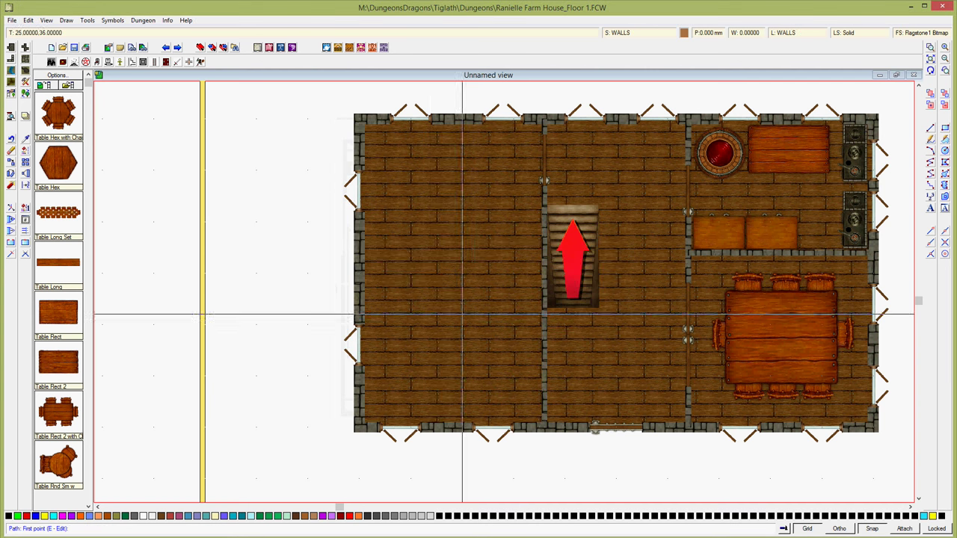
{"action": "left_click", "coordinate": [359, 160]}
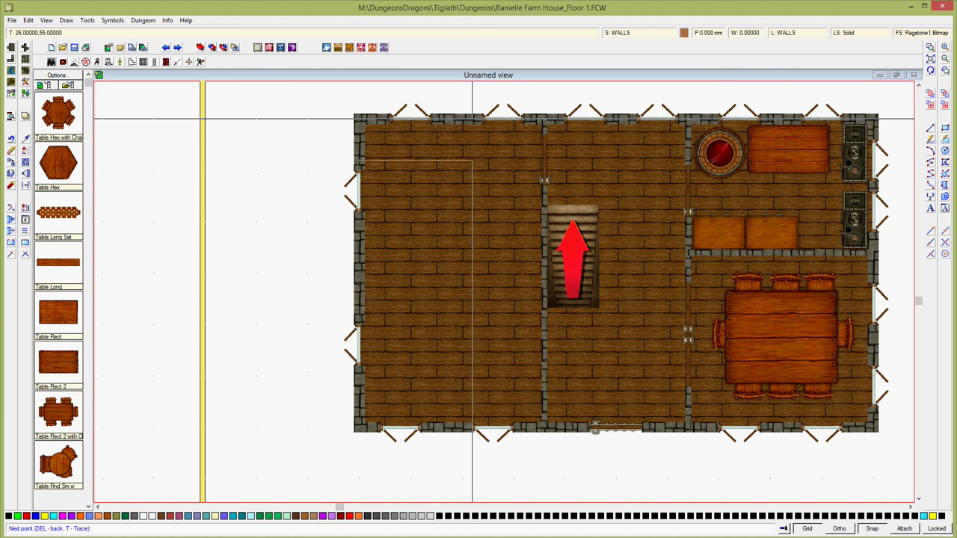
{"action": "left_click", "coordinate": [471, 118]}
{"action": "right_click", "coordinate": [471, 118]}
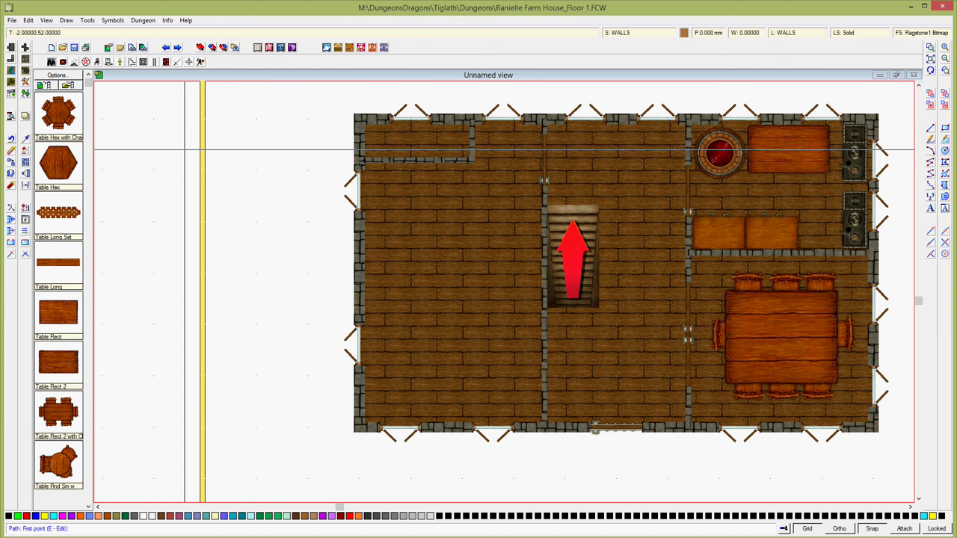
Step: Erase the feature in the top wall above the new room
{"action": "left_click", "coordinate": [12, 151]}
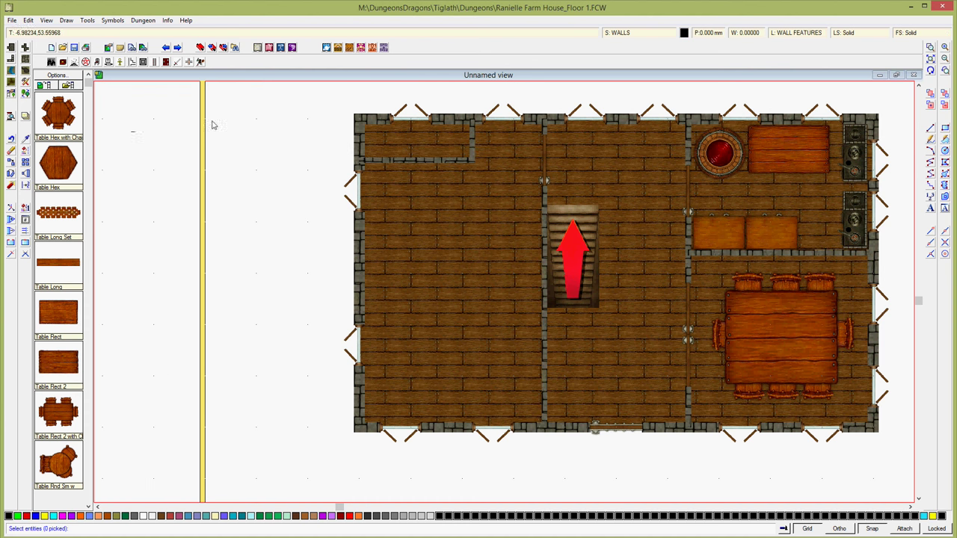
{"action": "right_click", "coordinate": [417, 109]}
{"action": "left_click", "coordinate": [404, 112]}
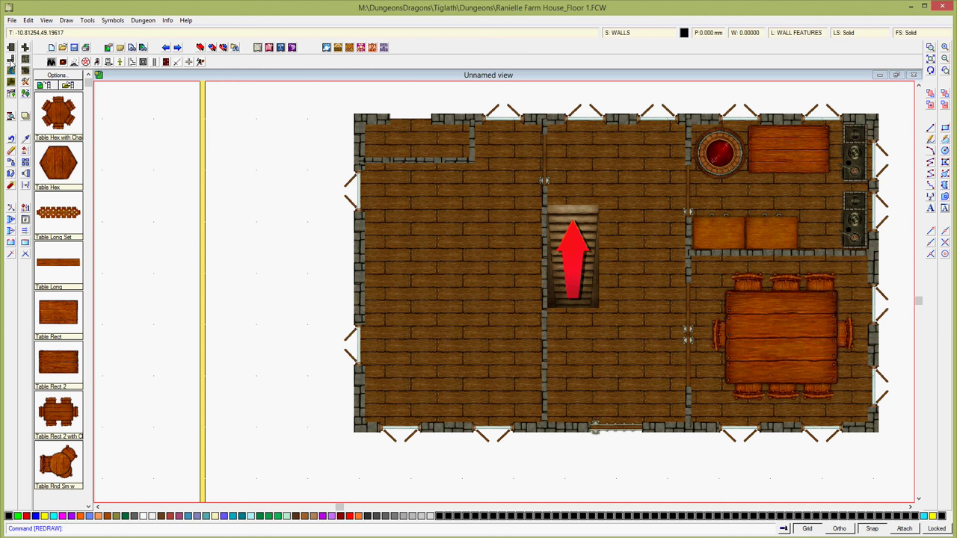
Step: Redraw the gap in the top wall as a solid flagstone straight wall segment
{"action": "left_click", "coordinate": [11, 67]}
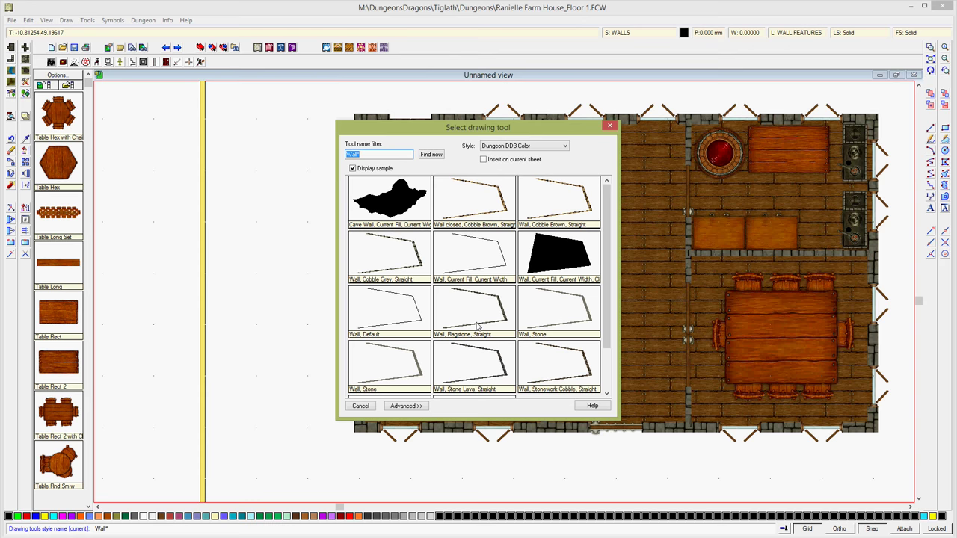
{"action": "double_click", "coordinate": [476, 324]}
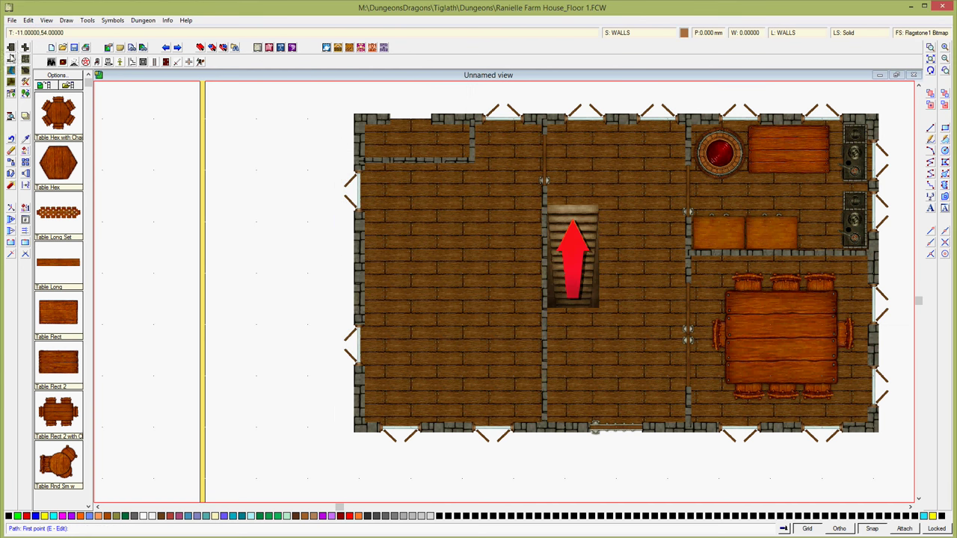
{"action": "left_click", "coordinate": [11, 65]}
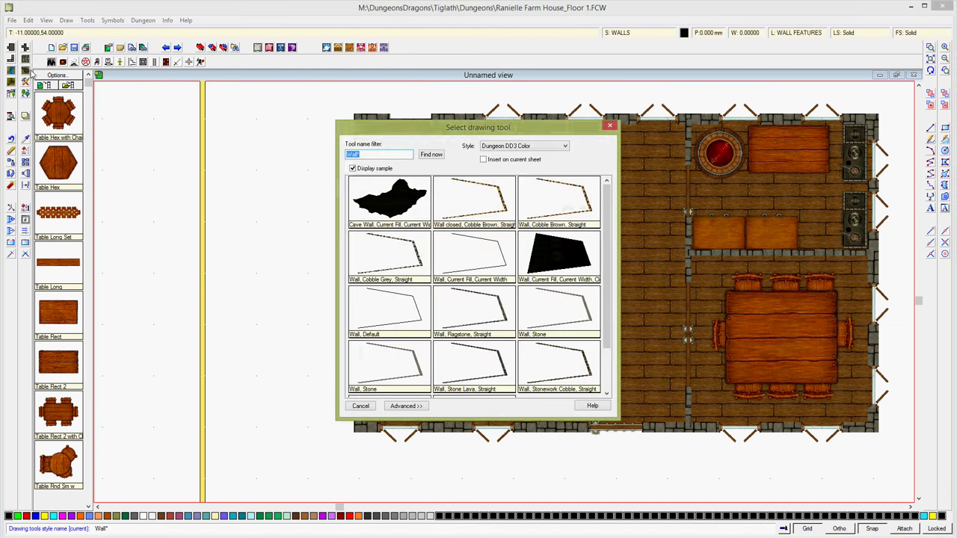
{"action": "double_click", "coordinate": [485, 323]}
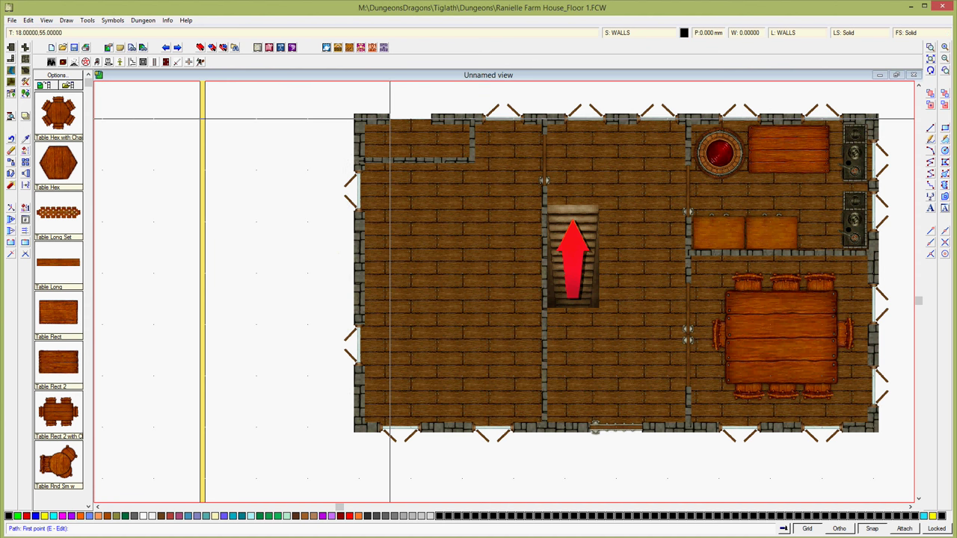
{"action": "left_click", "coordinate": [379, 118]}
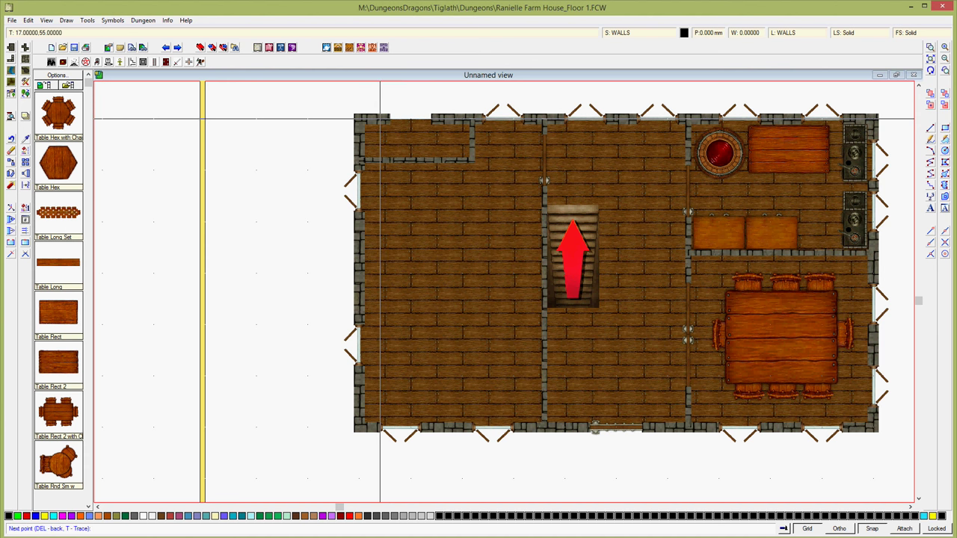
{"action": "key", "text": "Delete"}
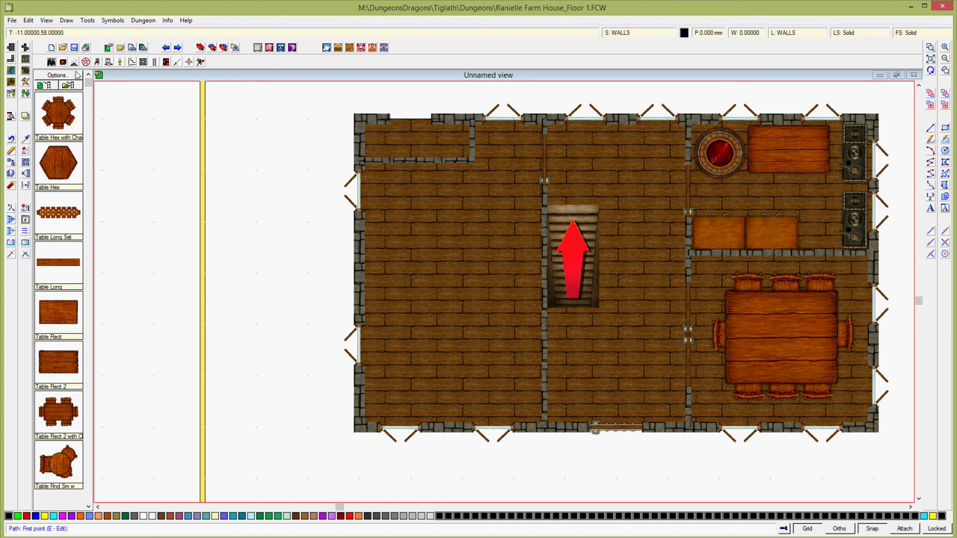
{"action": "key", "text": "Escape"}
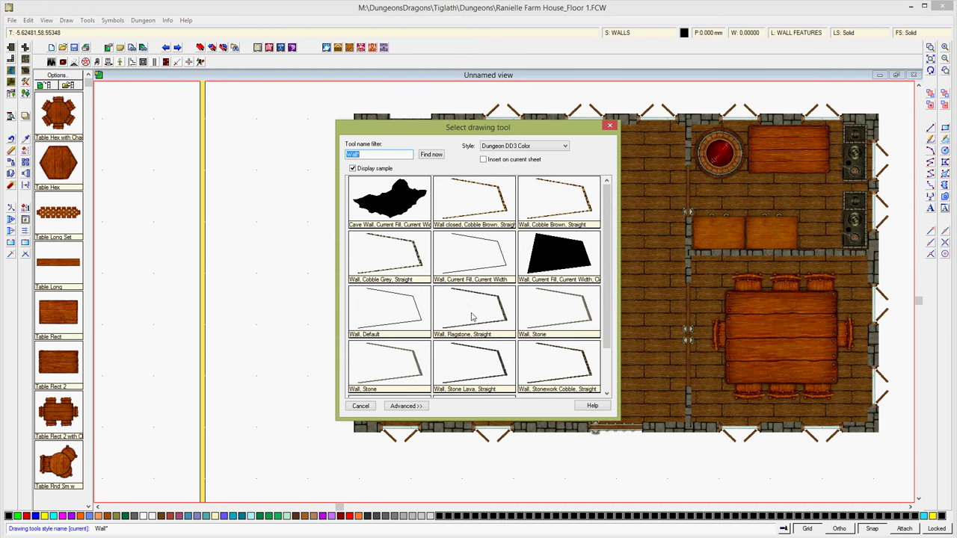
{"action": "left_click", "coordinate": [472, 317]}
{"action": "left_click", "coordinate": [410, 118]}
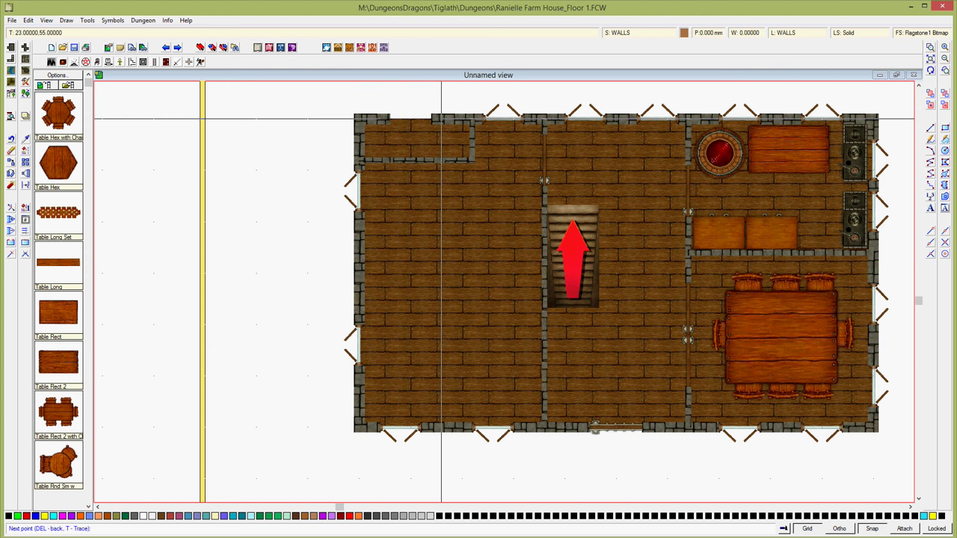
{"action": "left_click", "coordinate": [442, 118]}
{"action": "right_click", "coordinate": [441, 130]}
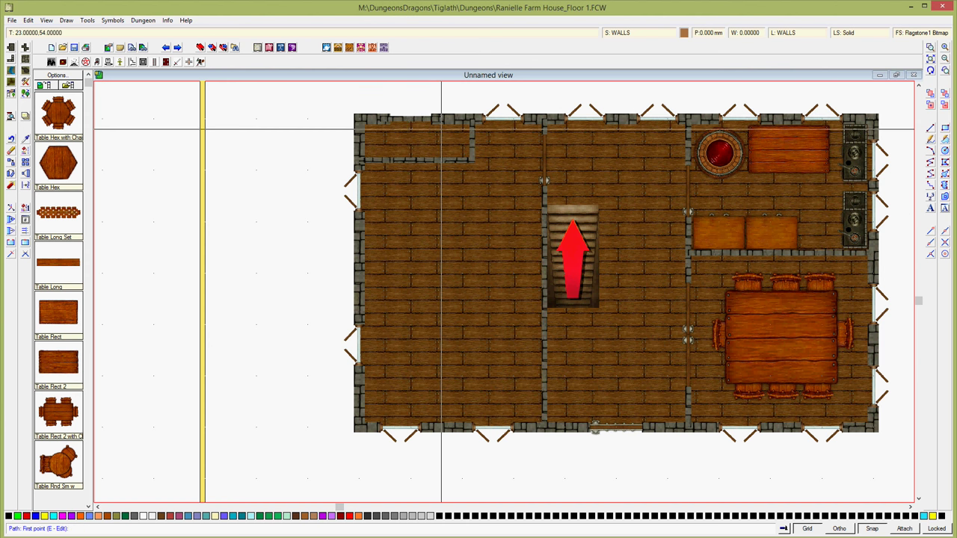
Step: Use Change Properties on the previously drawn wall and apply a 1.00000 line width
{"action": "left_click", "coordinate": [29, 21]}
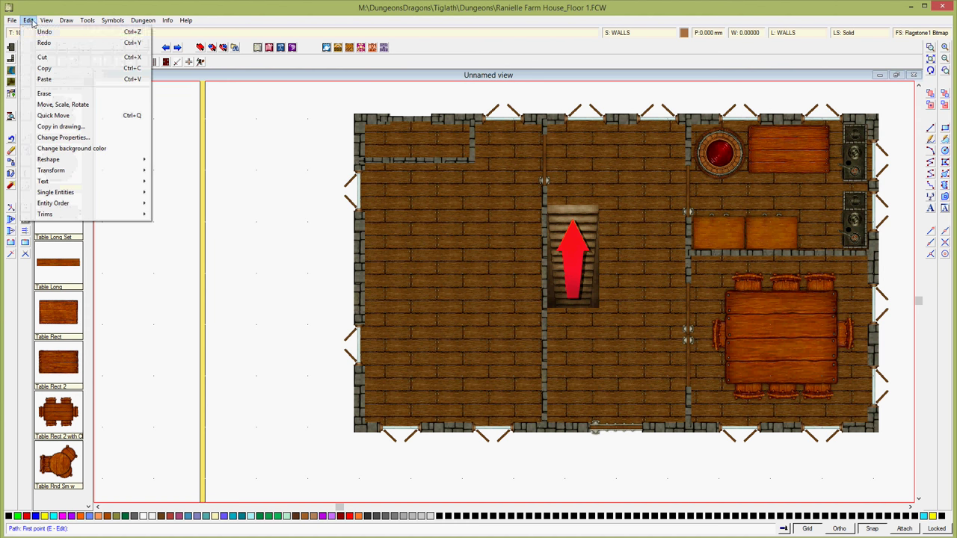
{"action": "left_click", "coordinate": [62, 137]}
{"action": "right_click", "coordinate": [264, 170]}
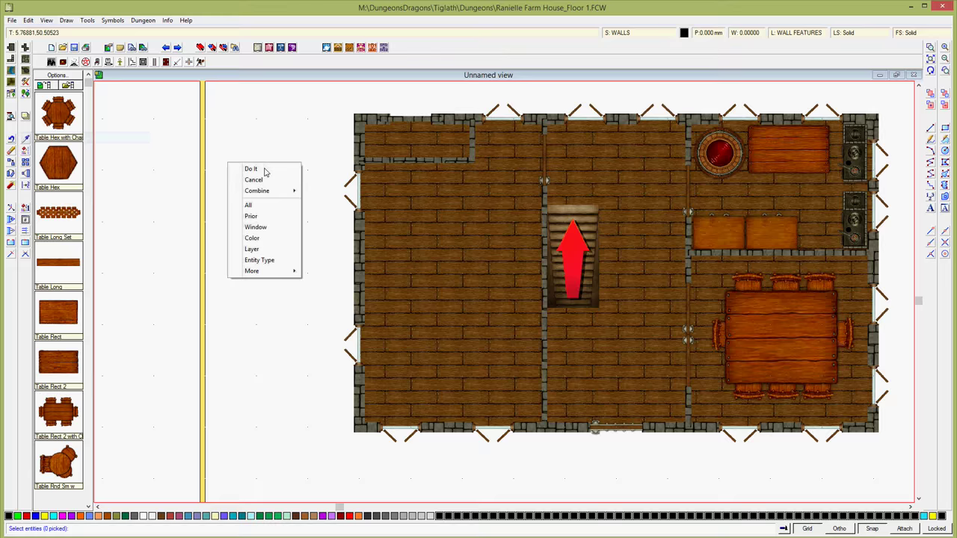
{"action": "left_click", "coordinate": [254, 216]}
{"action": "right_click", "coordinate": [258, 219]}
{"action": "left_click", "coordinate": [262, 222]}
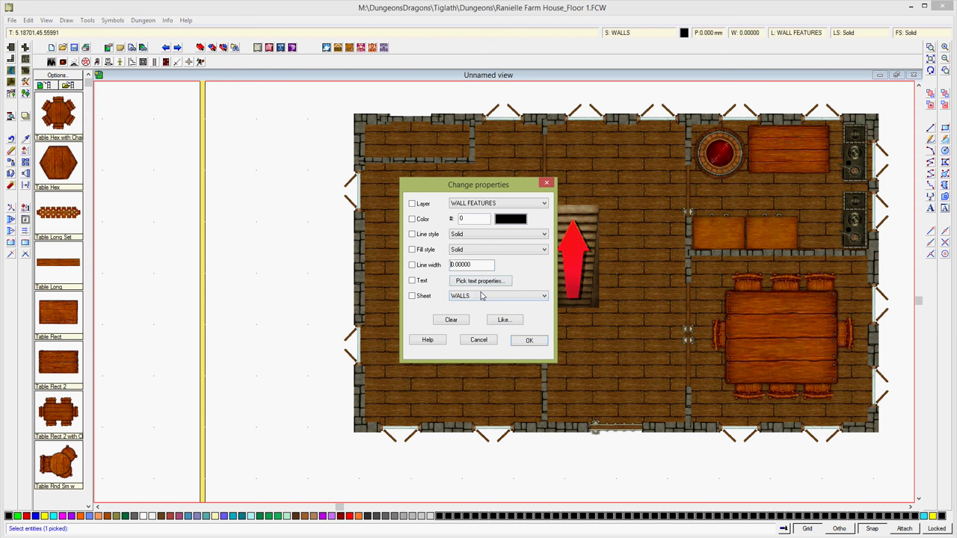
{"action": "left_click", "coordinate": [544, 342]}
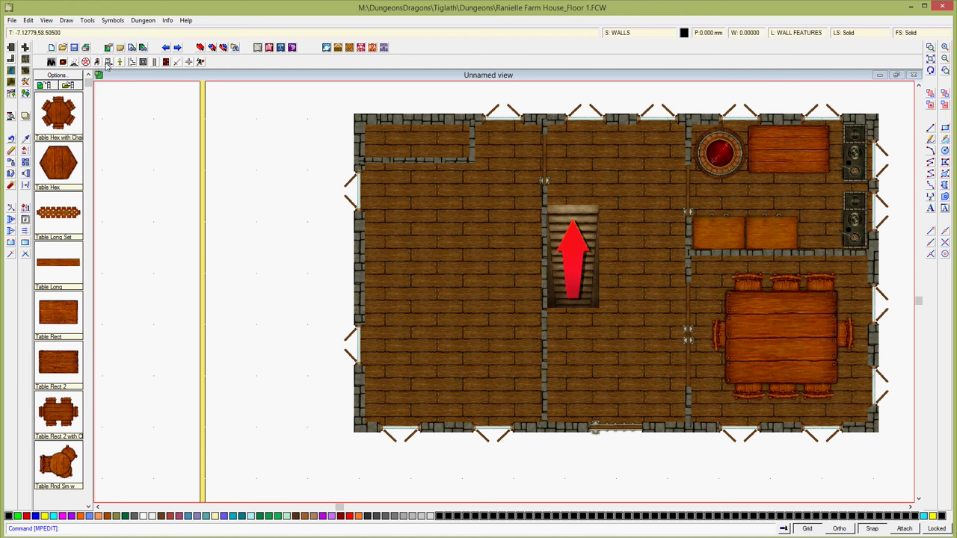
Step: Place the Ladder symbol in Floor 1's top-left room, then redraw and zoom extents
{"action": "left_click", "coordinate": [155, 64]}
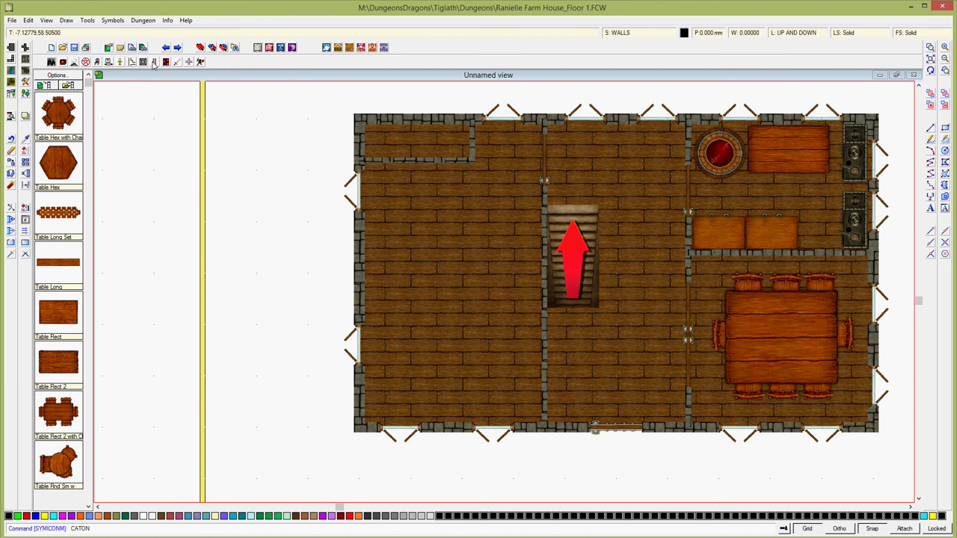
{"action": "left_click", "coordinate": [63, 171]}
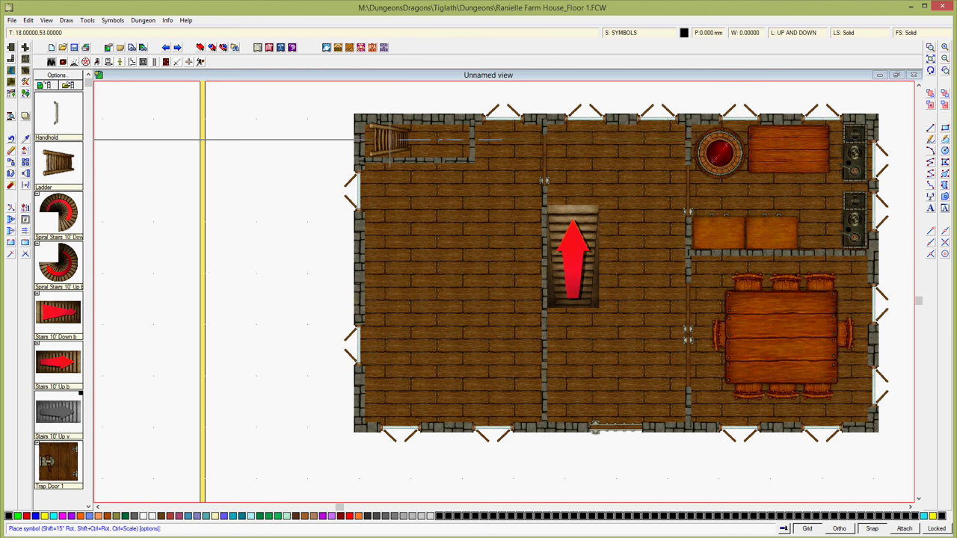
{"action": "right_click", "coordinate": [348, 171]}
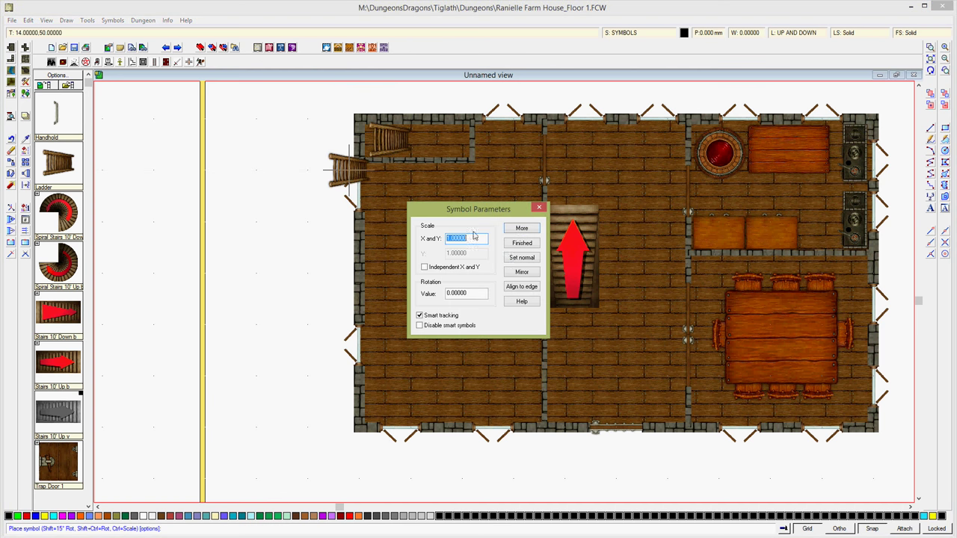
{"action": "left_click", "coordinate": [522, 243]}
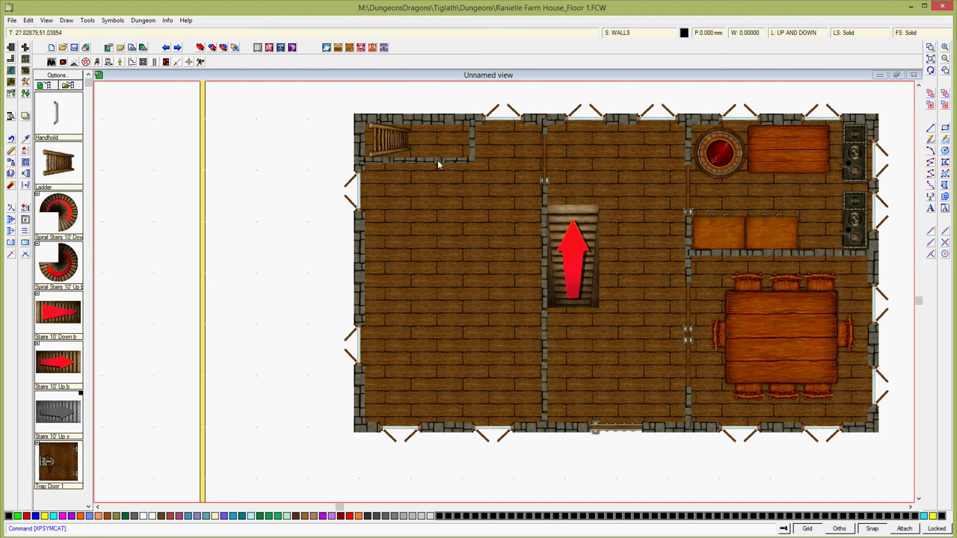
{"action": "left_click", "coordinate": [931, 71]}
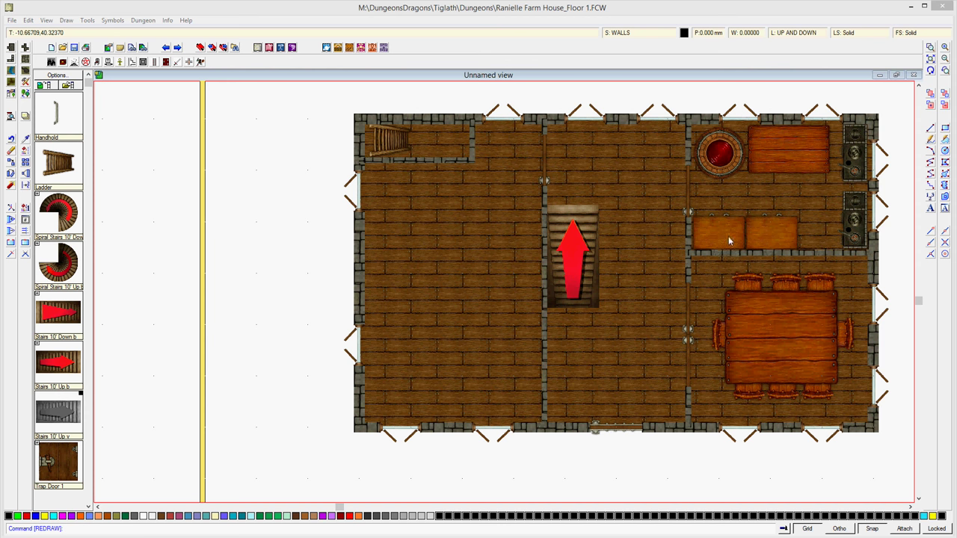
{"action": "left_click", "coordinate": [931, 59]}
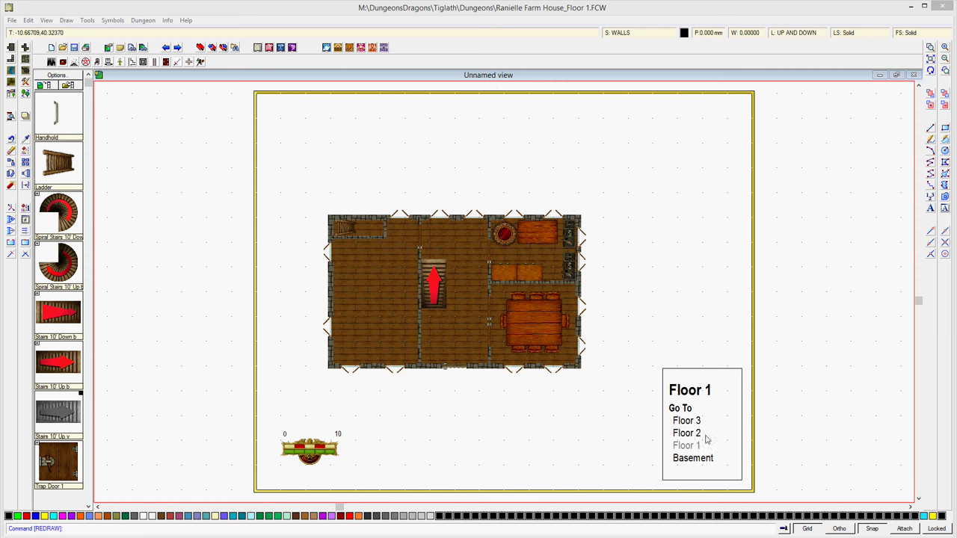
Step: Open the Basement map, fit it to the view, and bring up the Add Room settings
{"action": "left_click", "coordinate": [702, 464]}
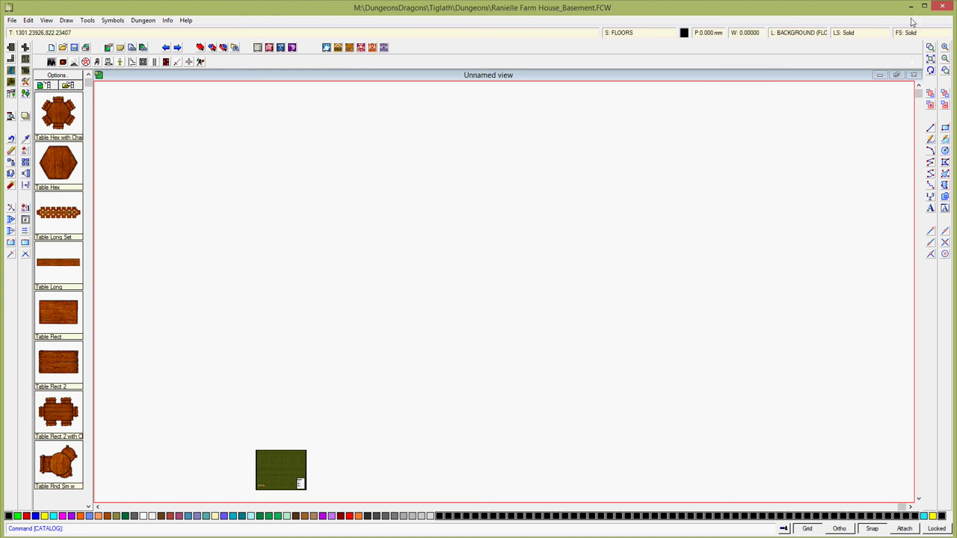
{"action": "left_click", "coordinate": [931, 60]}
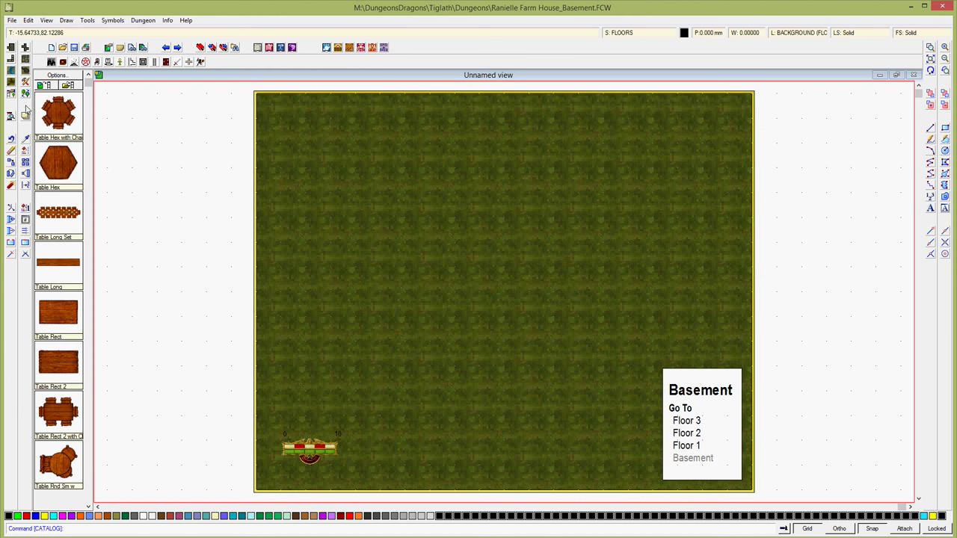
{"action": "left_click", "coordinate": [12, 47]}
{"action": "left_click", "coordinate": [15, 48]}
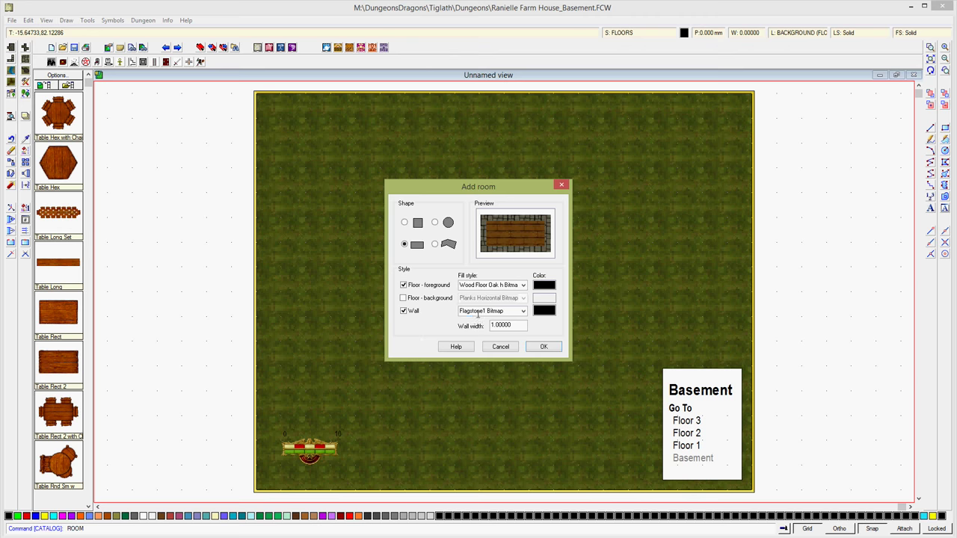
Step: Set the room's floor fill style to Paving L Symbol and confirm the room settings
{"action": "left_click", "coordinate": [522, 289]}
{"action": "left_click", "coordinate": [523, 288]}
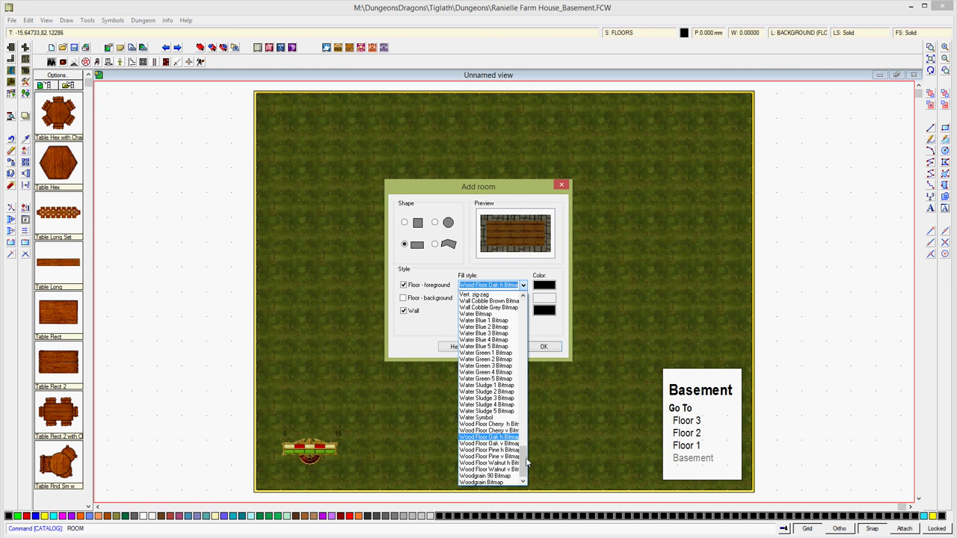
{"action": "left_click_drag", "start_coordinate": [526, 463], "coordinate": [523, 426]}
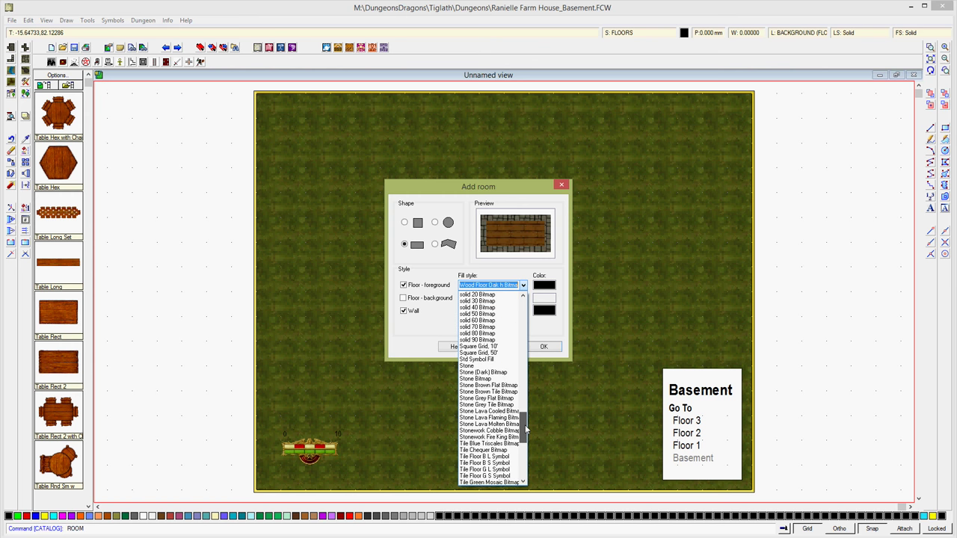
{"action": "left_click", "coordinate": [483, 404]}
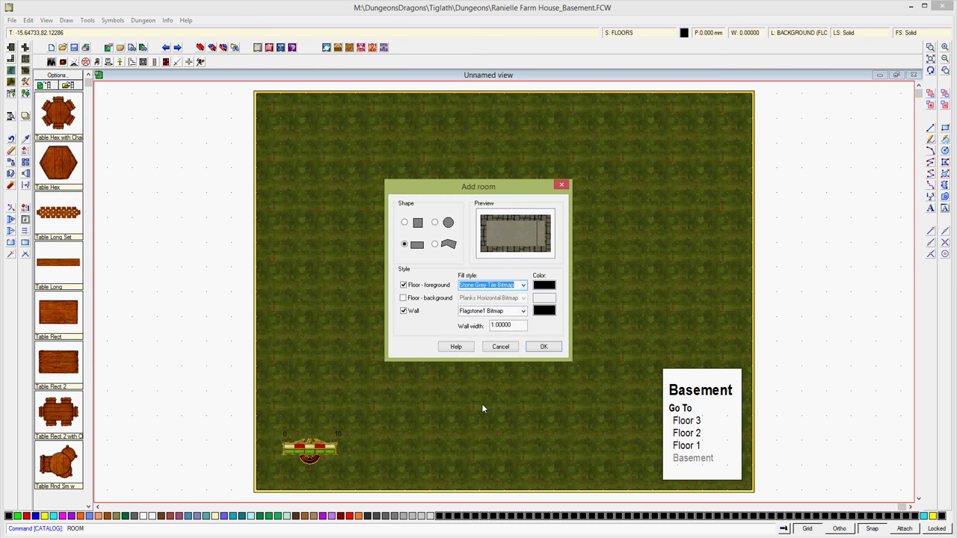
{"action": "left_click", "coordinate": [522, 288]}
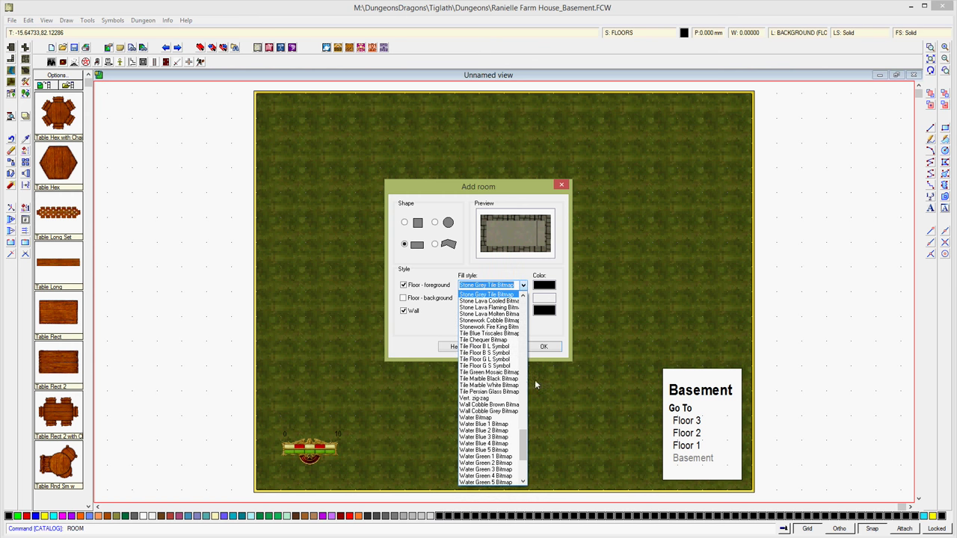
{"action": "left_click_drag", "start_coordinate": [526, 444], "coordinate": [525, 396]}
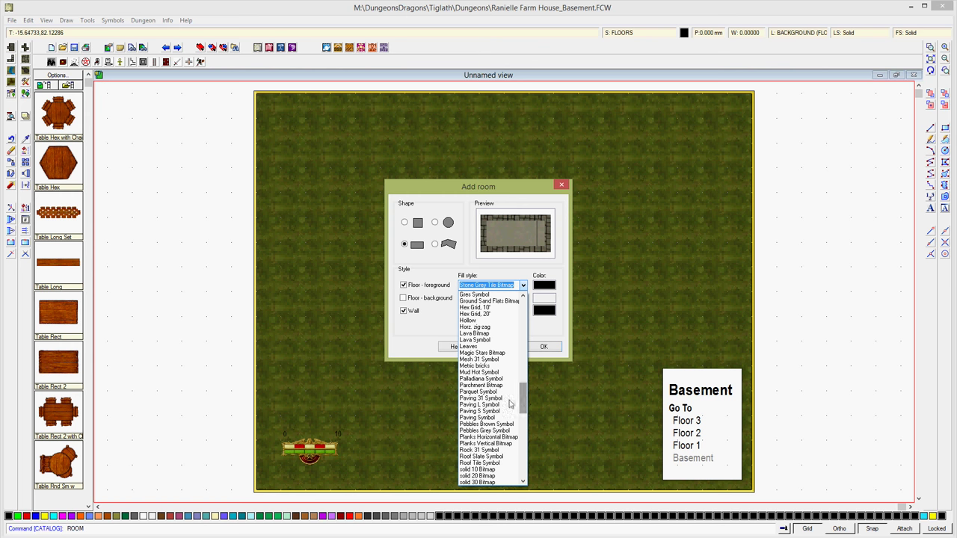
{"action": "left_click", "coordinate": [484, 404]}
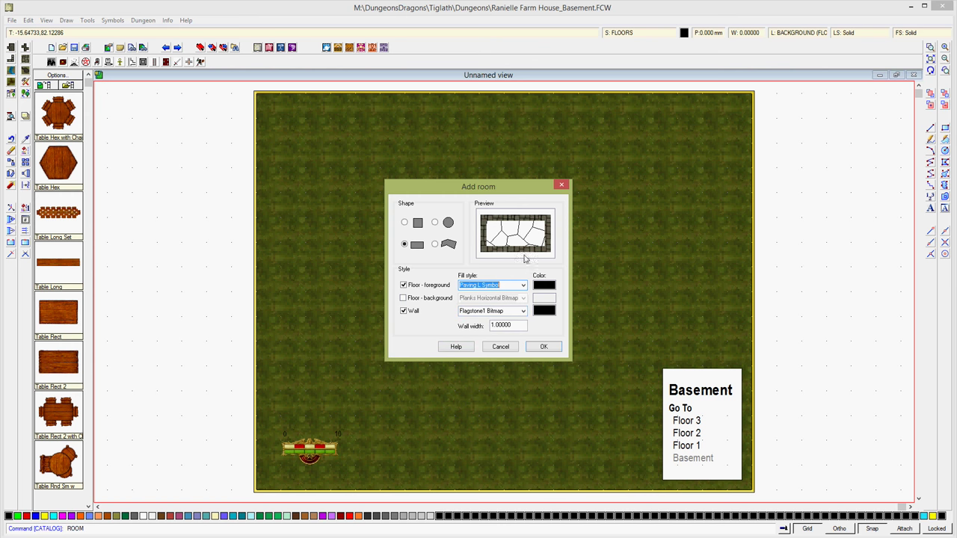
{"action": "left_click", "coordinate": [546, 348]}
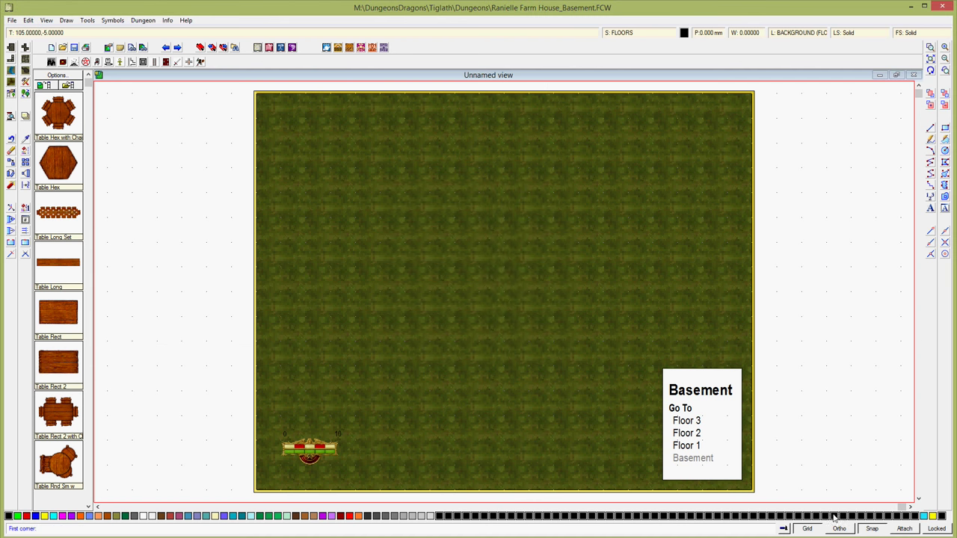
Step: Switch to the 5' Grid, 5 Snap grid system with cursor snap enabled
{"action": "right_click", "coordinate": [809, 528]}
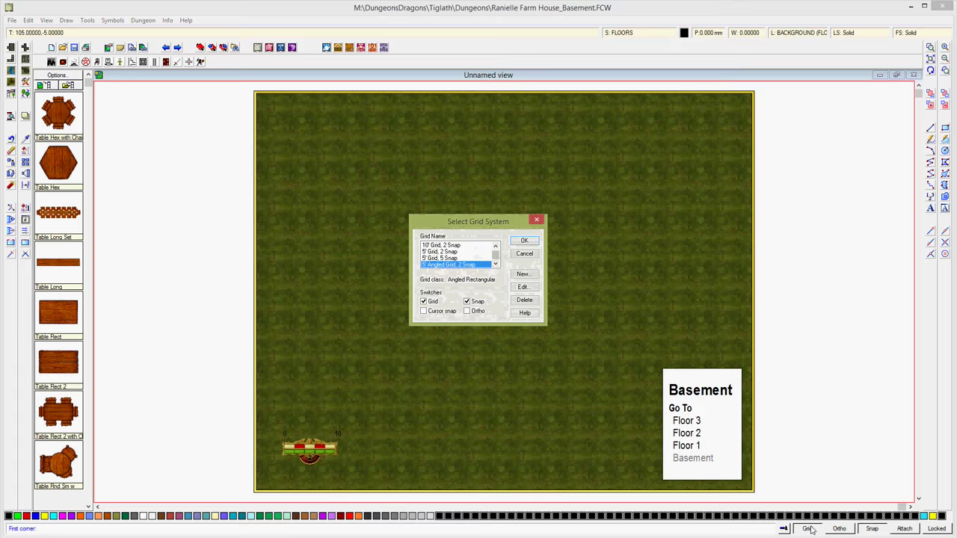
{"action": "left_click", "coordinate": [448, 259]}
{"action": "left_click", "coordinate": [524, 240]}
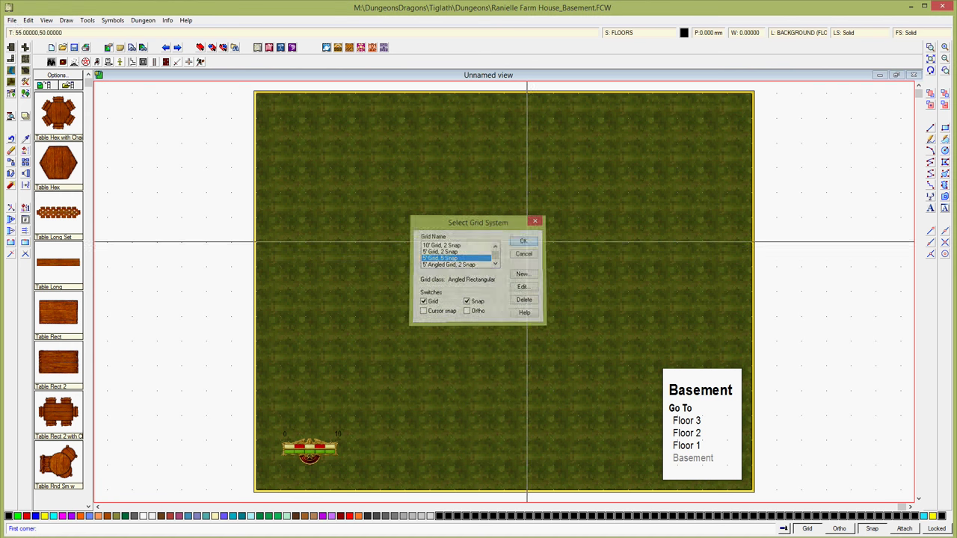
{"action": "left_click", "coordinate": [808, 529]}
{"action": "right_click", "coordinate": [809, 530]}
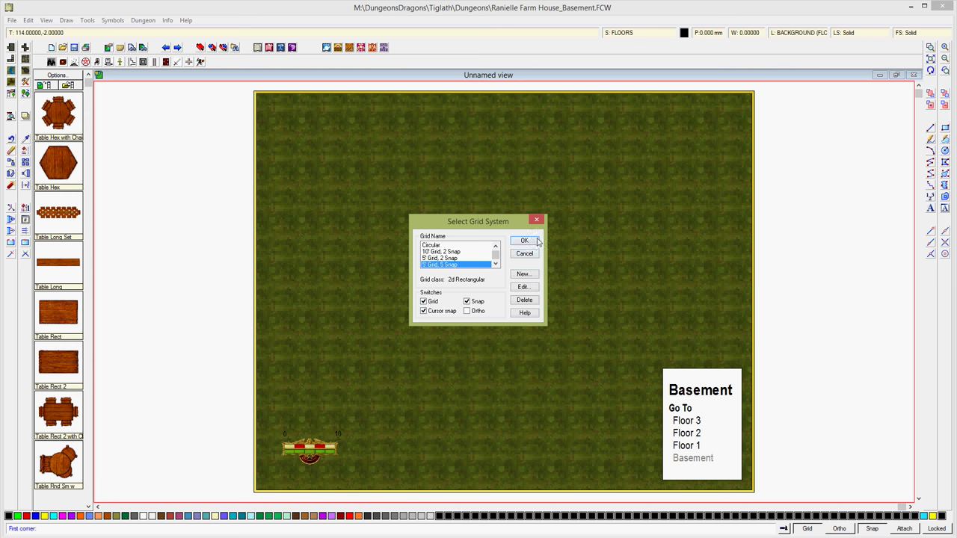
{"action": "left_click", "coordinate": [524, 241]}
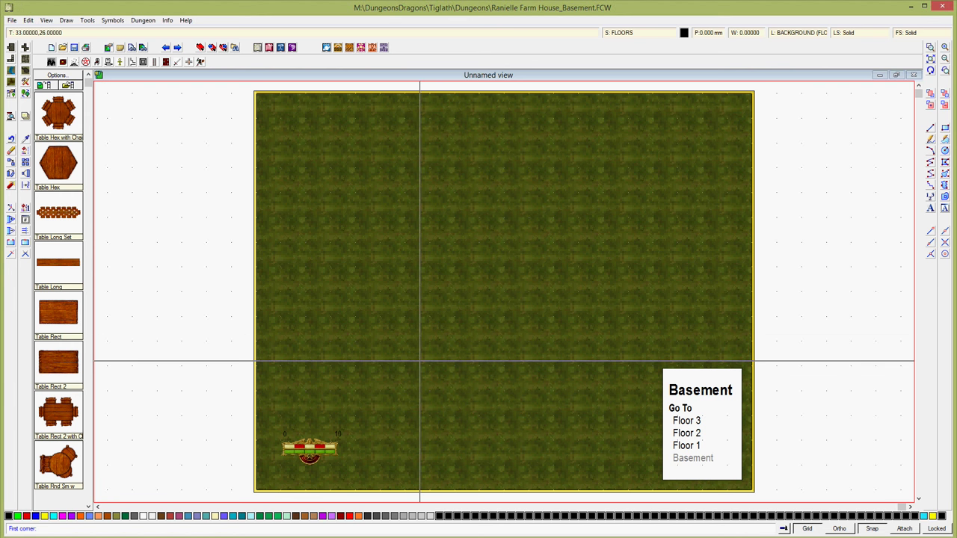
Step: Draw the rectangular room by picking three corners in the middle of the basement map
{"action": "left_click", "coordinate": [330, 366]}
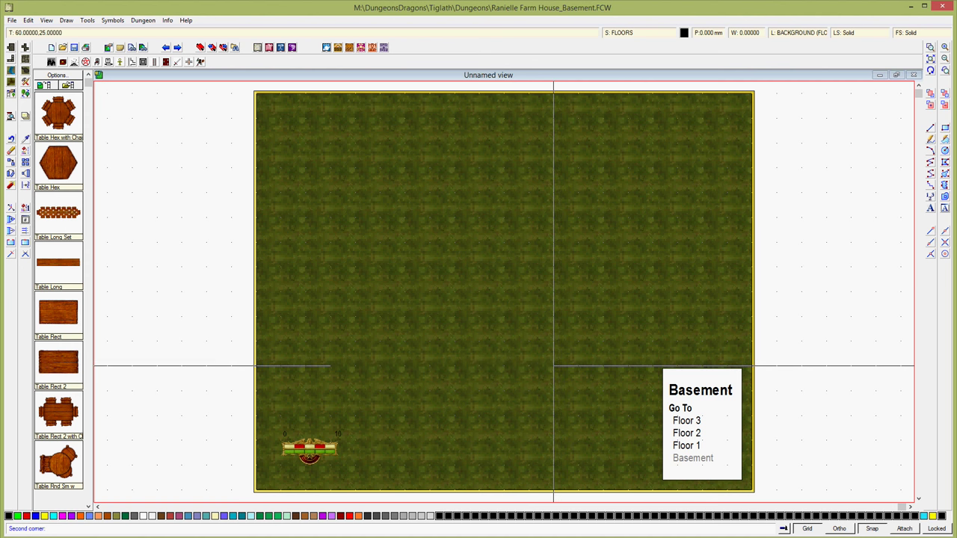
{"action": "left_click", "coordinate": [578, 366]}
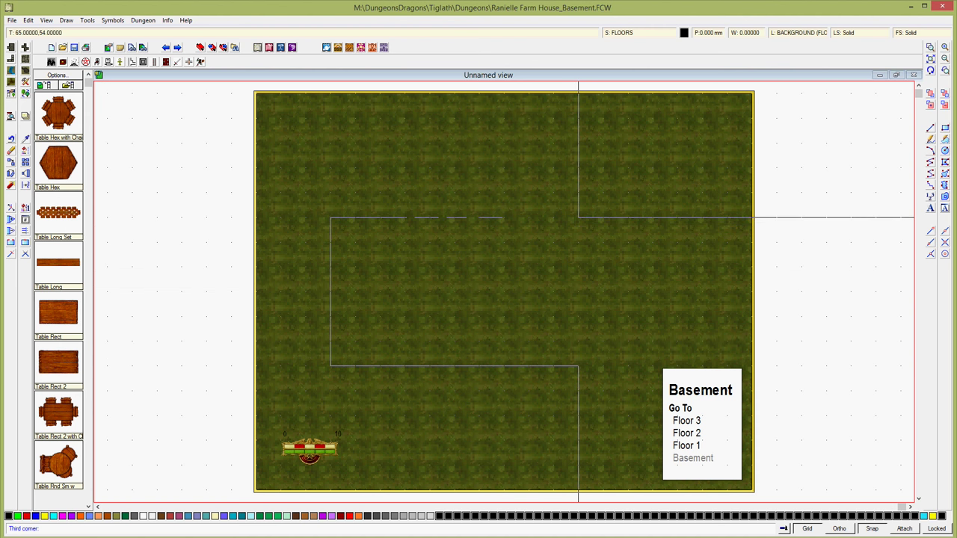
{"action": "left_click", "coordinate": [578, 217]}
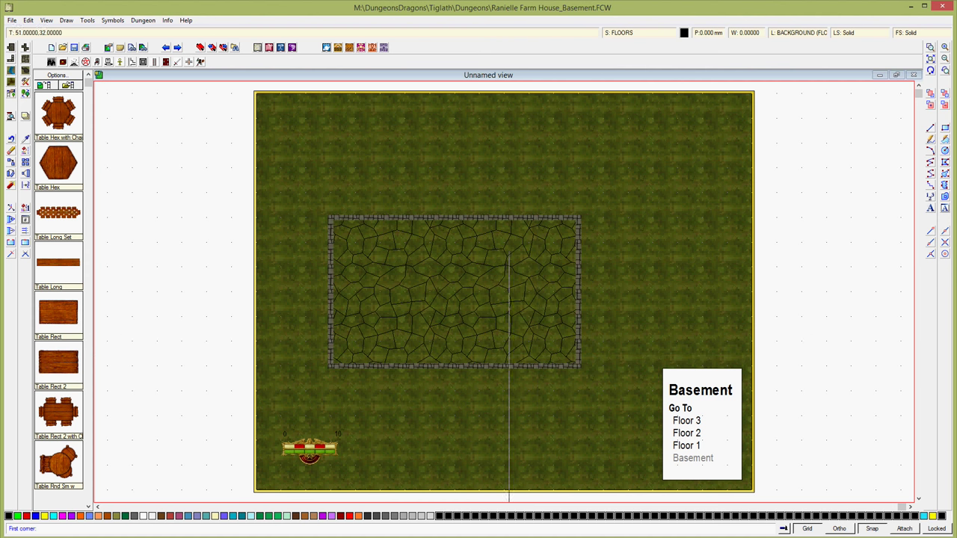
{"action": "key", "text": "Escape"}
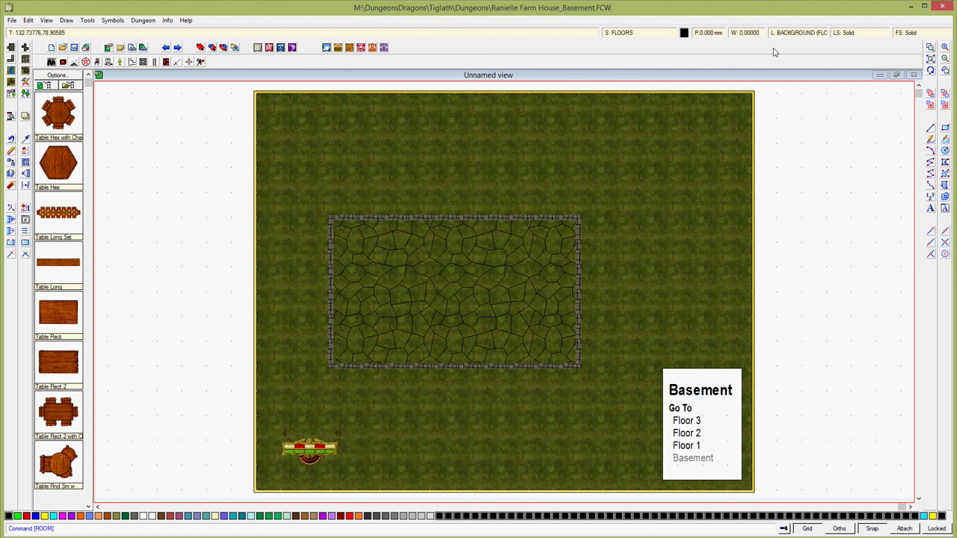
Step: Hide the BACKGROUND and WALLS layers so only the paving pattern remains
{"action": "left_click", "coordinate": [796, 37]}
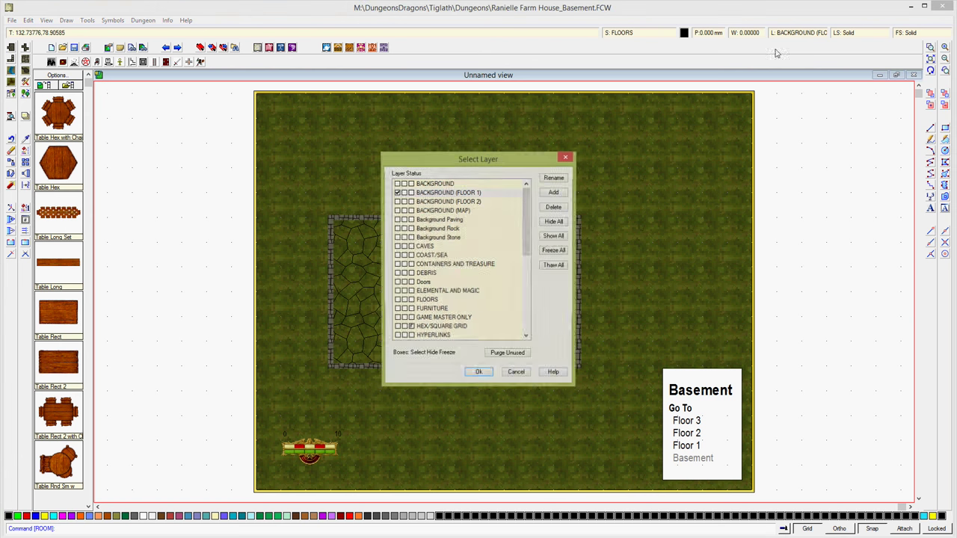
{"action": "left_click", "coordinate": [403, 184]}
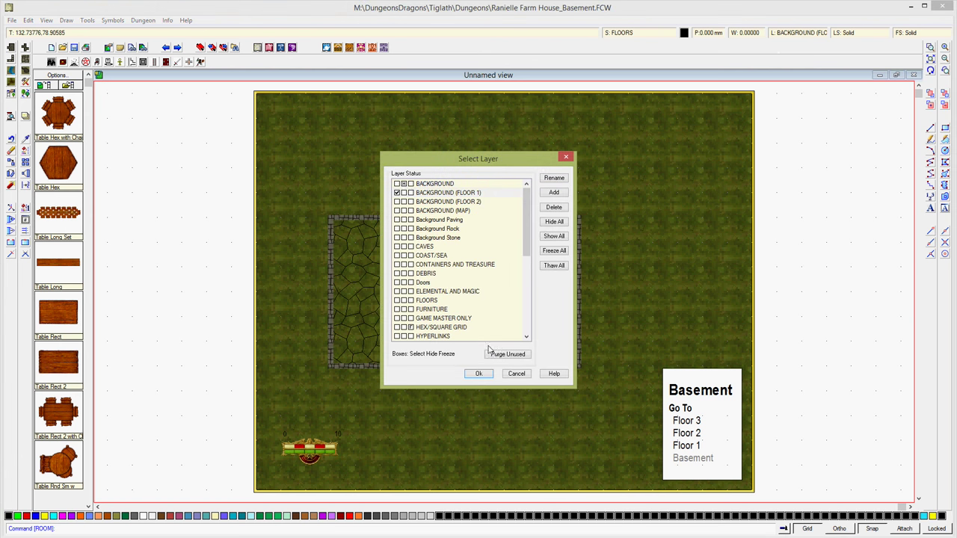
{"action": "left_click", "coordinate": [479, 374]}
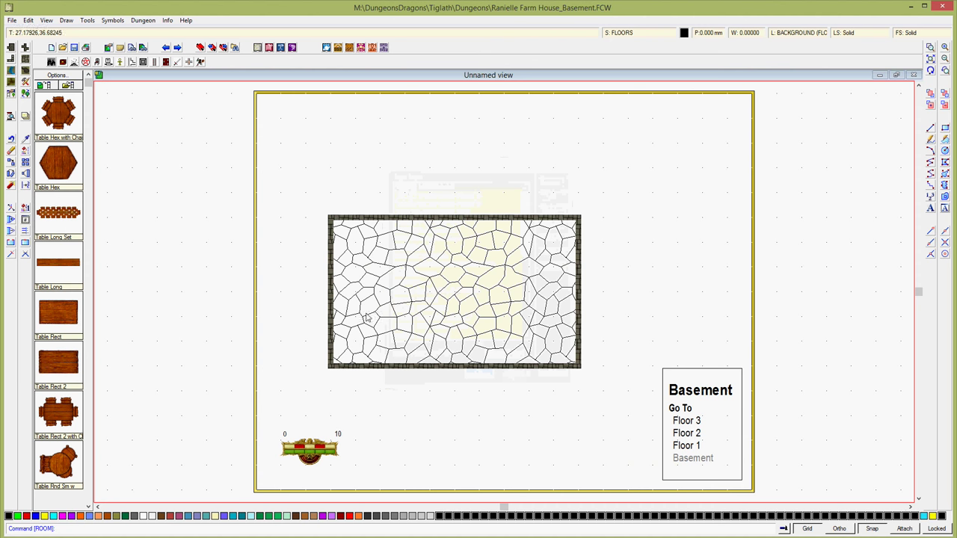
{"action": "left_click", "coordinate": [802, 37]}
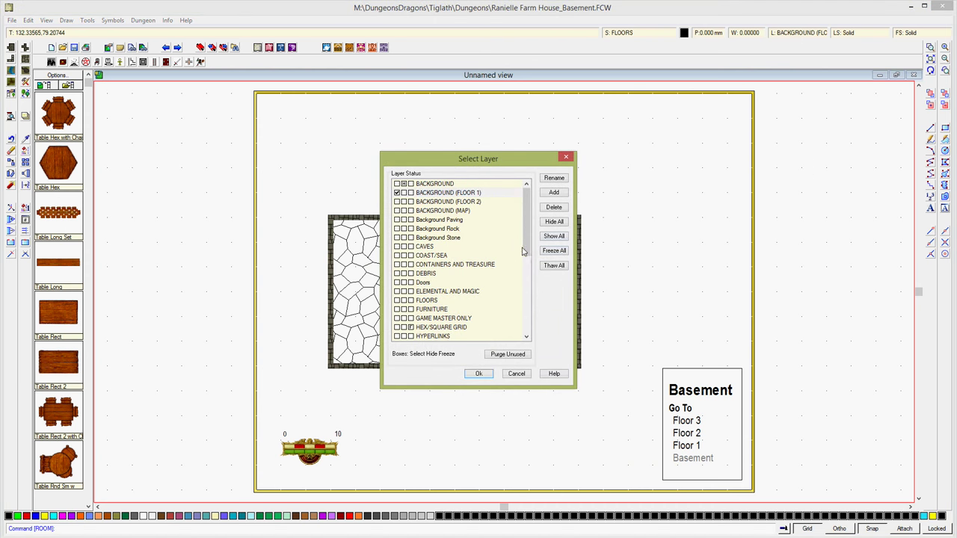
{"action": "left_click_drag", "start_coordinate": [527, 253], "coordinate": [532, 332]}
{"action": "left_click", "coordinate": [404, 327]}
{"action": "left_click", "coordinate": [478, 374]}
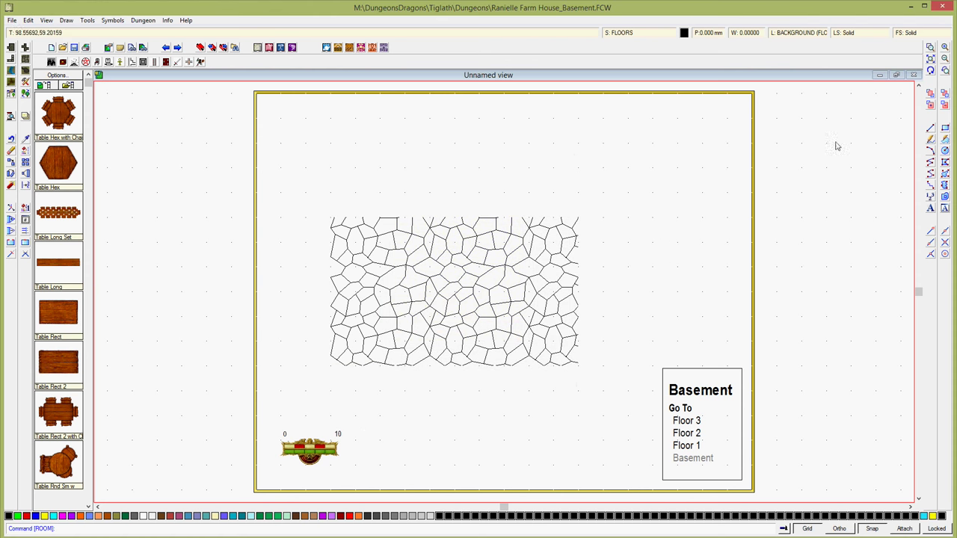
Step: Make Cobble Bitmap from the Bitmap Files fills the current fill style
{"action": "left_click", "coordinate": [913, 34]}
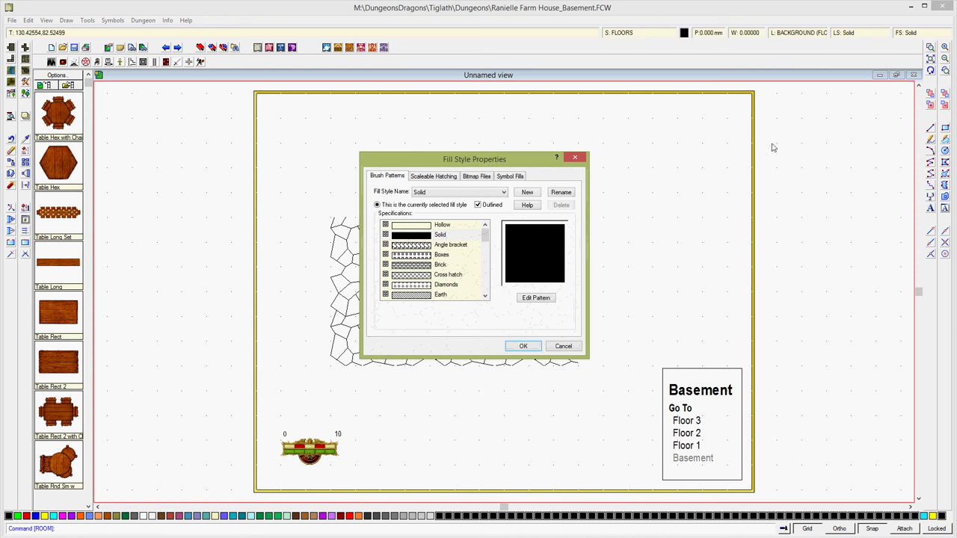
{"action": "left_click", "coordinate": [476, 177]}
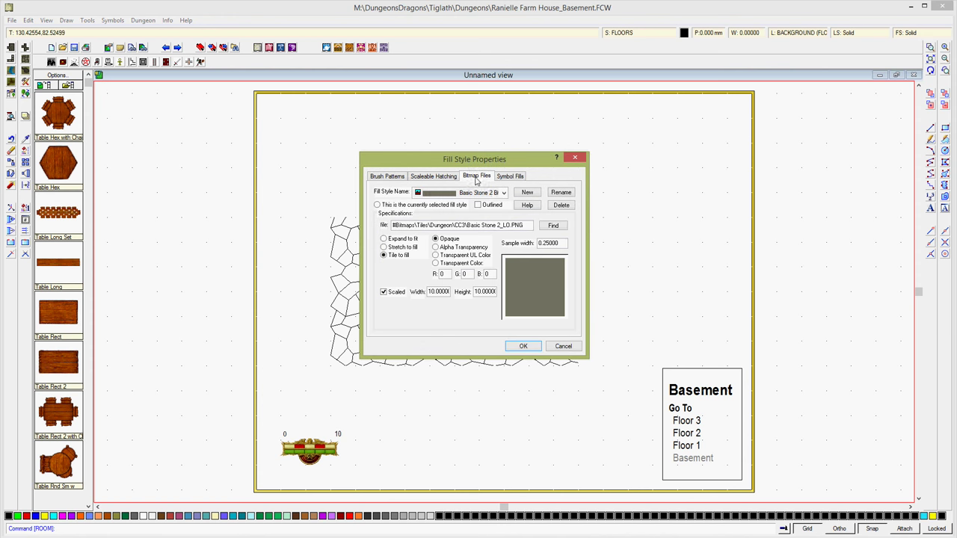
{"action": "left_click", "coordinate": [504, 192]}
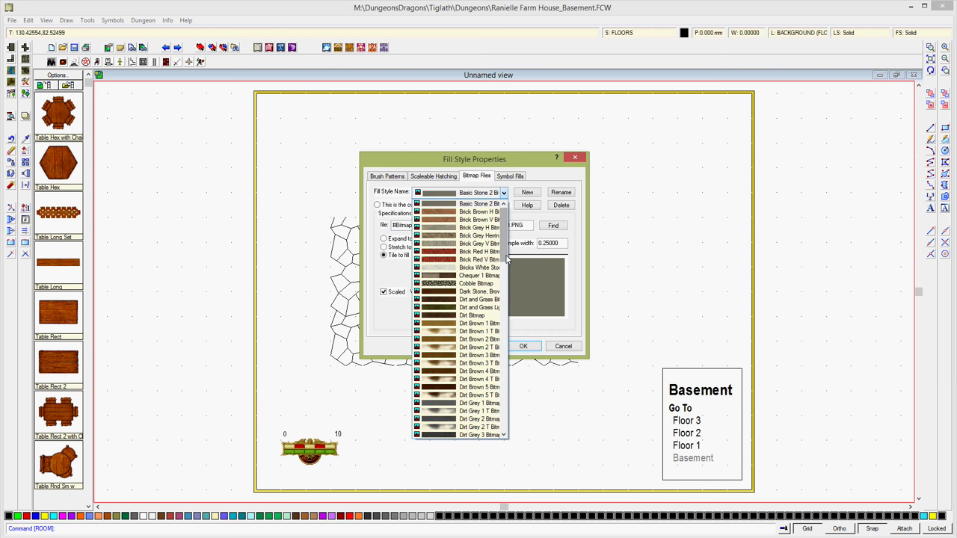
{"action": "left_click_drag", "start_coordinate": [507, 256], "coordinate": [525, 392]}
{"action": "scroll", "coordinate": [522, 414], "scroll_direction": "down", "scroll_amount": 4}
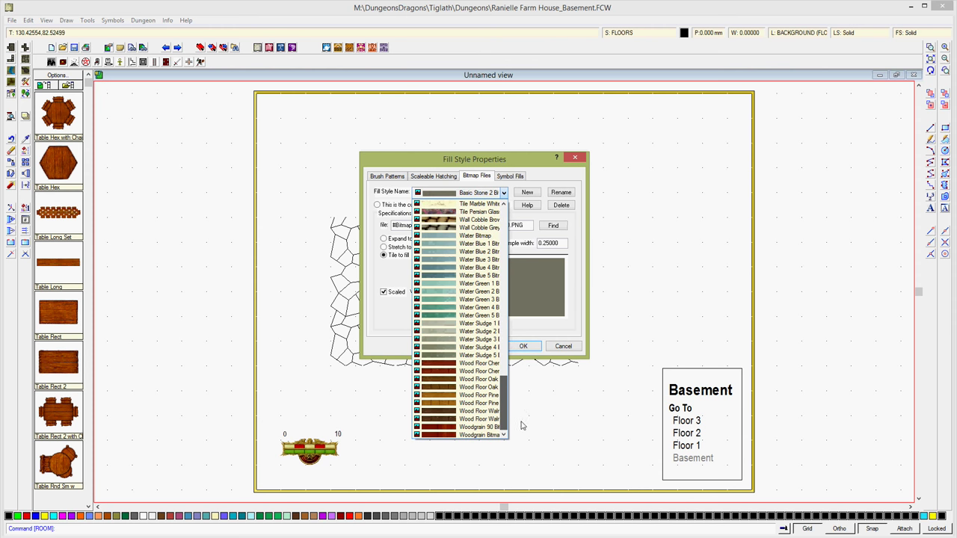
{"action": "scroll", "coordinate": [520, 415], "scroll_direction": "up", "scroll_amount": 4}
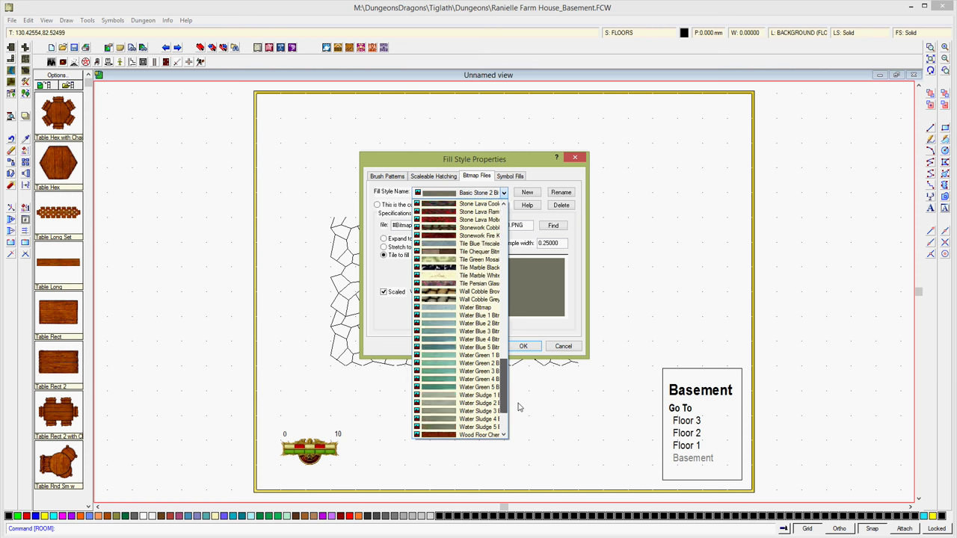
{"action": "scroll", "coordinate": [519, 406], "scroll_direction": "up", "scroll_amount": 9}
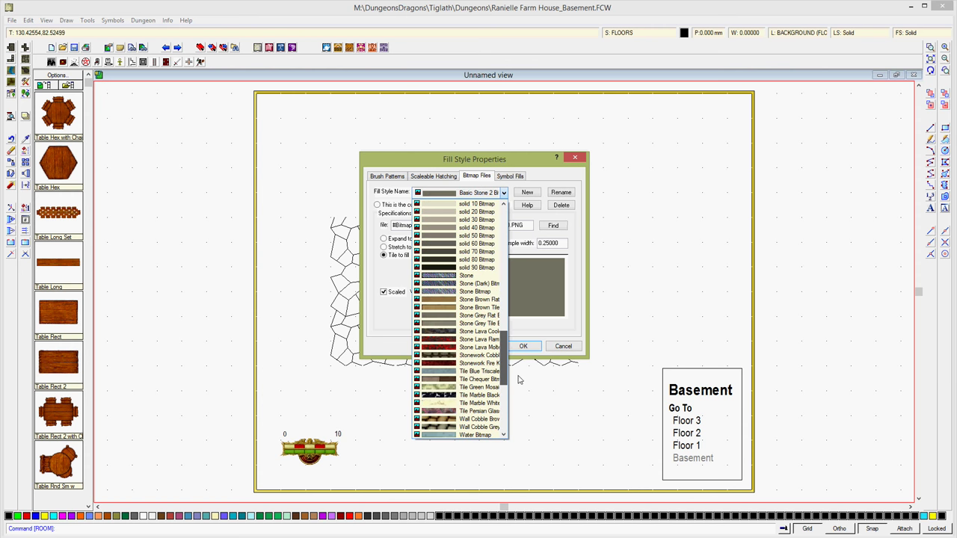
{"action": "scroll", "coordinate": [519, 355], "scroll_direction": "up", "scroll_amount": 7}
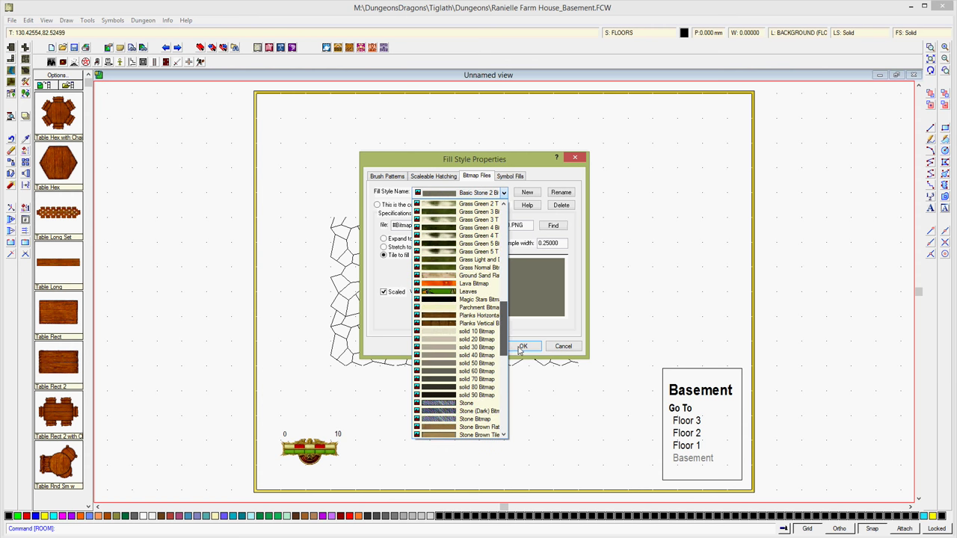
{"action": "scroll", "coordinate": [519, 327], "scroll_direction": "up", "scroll_amount": 4}
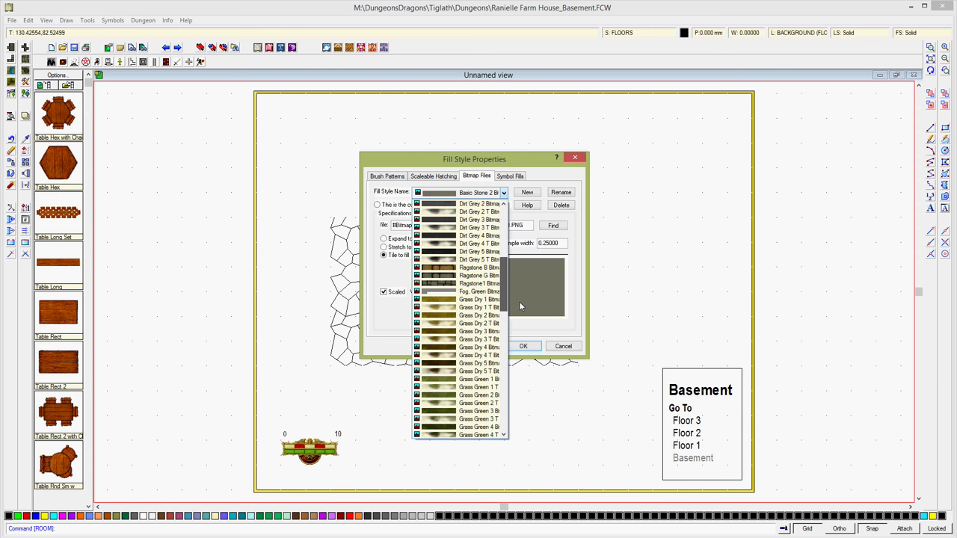
{"action": "scroll", "coordinate": [519, 302], "scroll_direction": "up", "scroll_amount": 6}
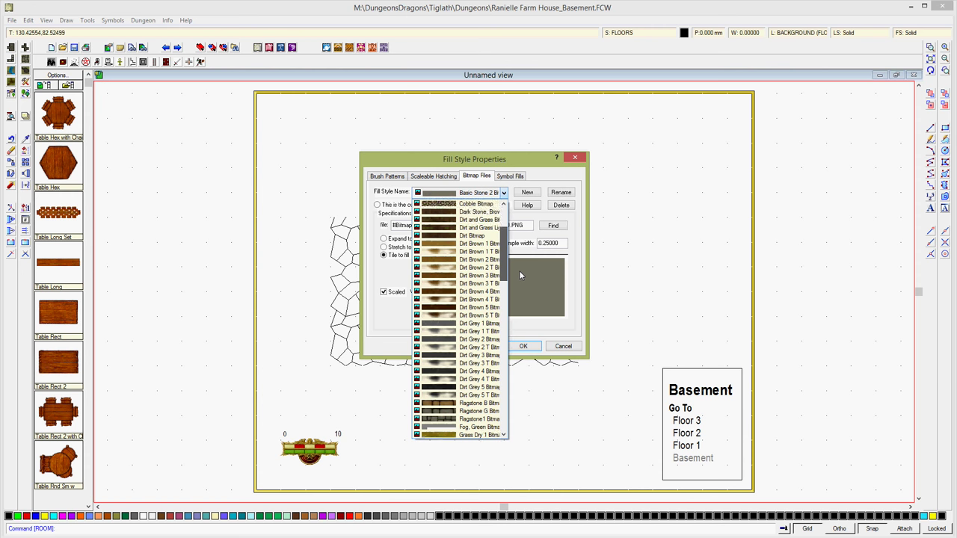
{"action": "scroll", "coordinate": [519, 266], "scroll_direction": "up", "scroll_amount": 4}
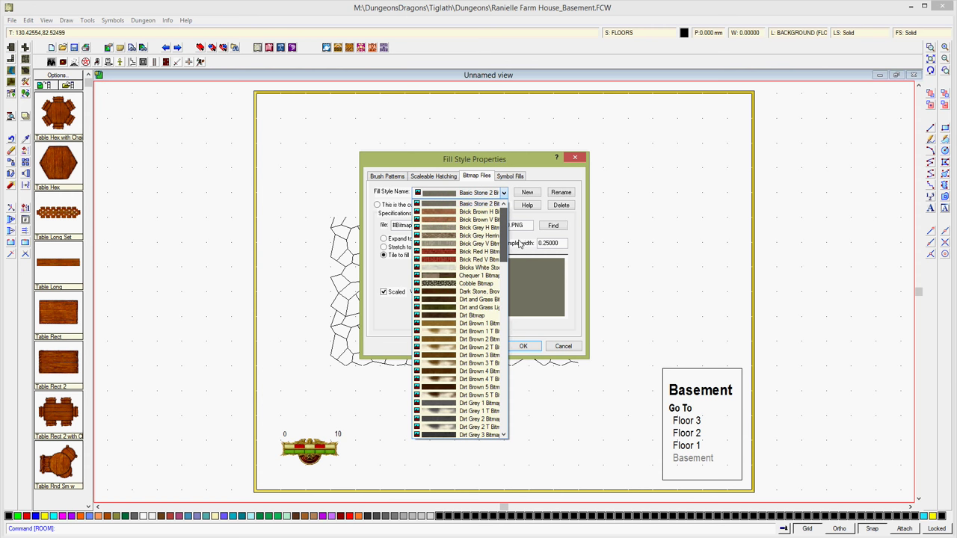
{"action": "left_click", "coordinate": [454, 284]}
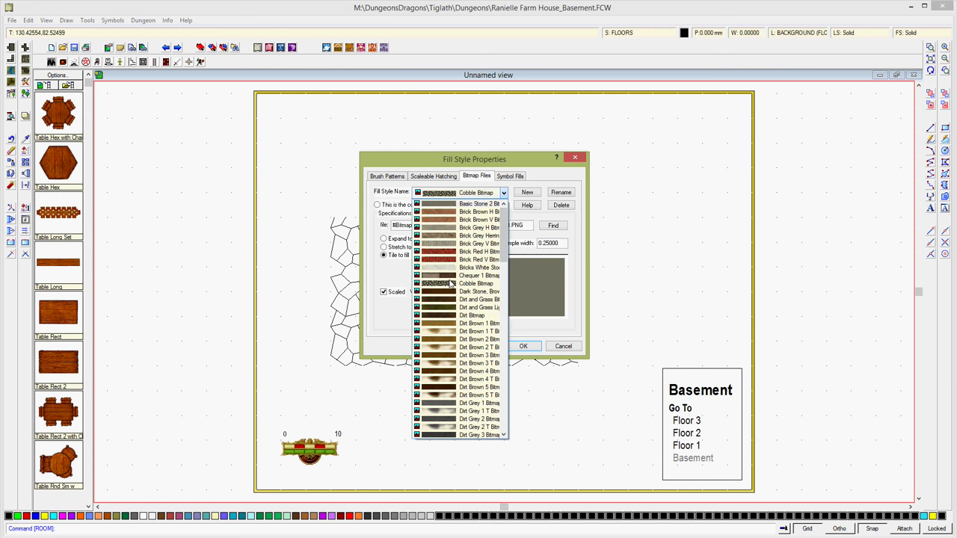
{"action": "left_click", "coordinate": [523, 346]}
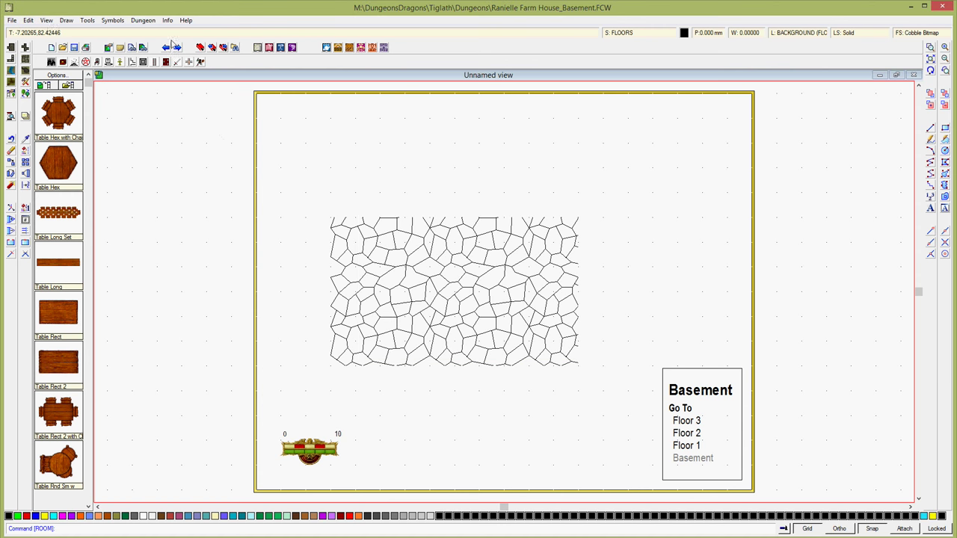
Step: Change the basement floor rectangle's fill style to Cobble Bitmap
{"action": "left_click", "coordinate": [27, 20]}
{"action": "left_click", "coordinate": [67, 137]}
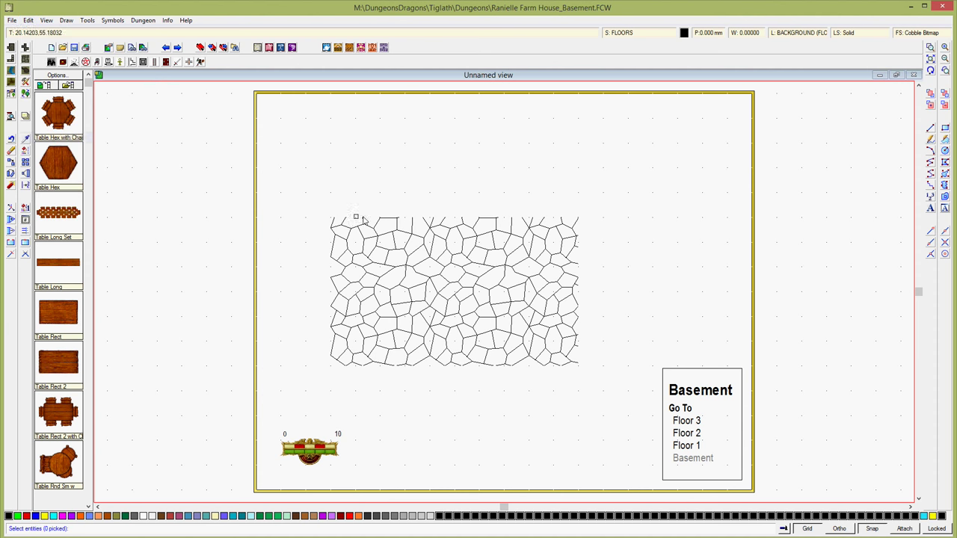
{"action": "left_click", "coordinate": [388, 220]}
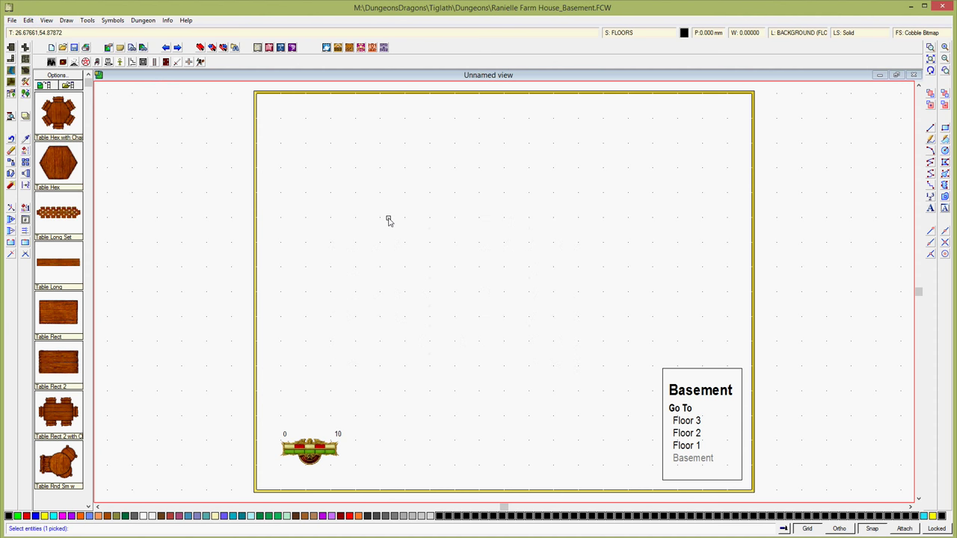
{"action": "right_click", "coordinate": [388, 220]}
{"action": "left_click", "coordinate": [389, 221]}
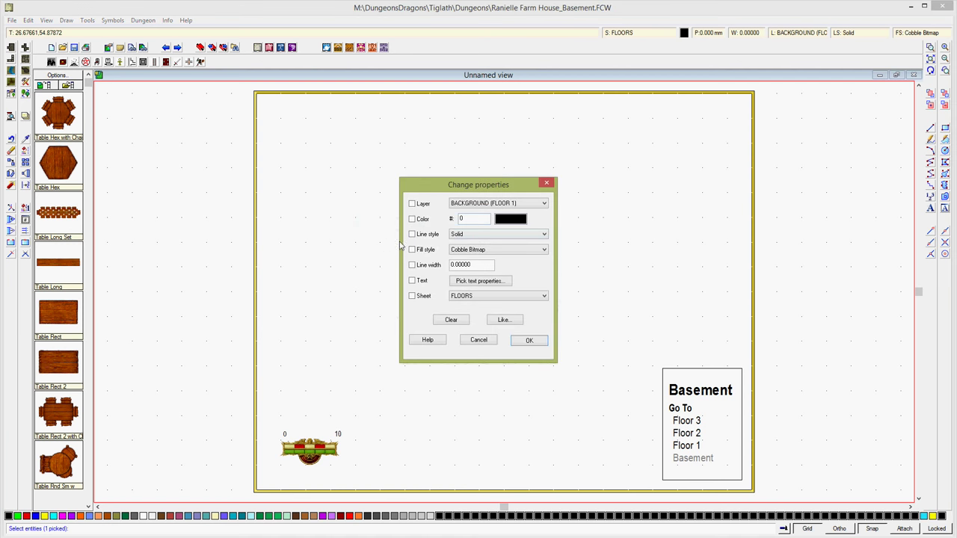
{"action": "left_click", "coordinate": [412, 250]}
{"action": "left_click", "coordinate": [529, 340]}
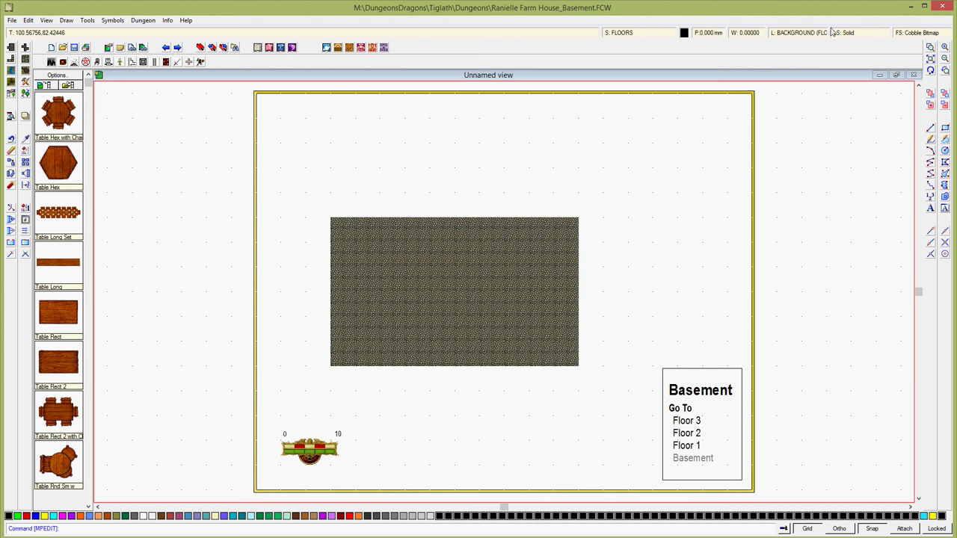
Step: Show all layers again so the grass background returns, then go to the Floor 1 map
{"action": "left_click", "coordinate": [800, 32]}
{"action": "left_click", "coordinate": [556, 238]}
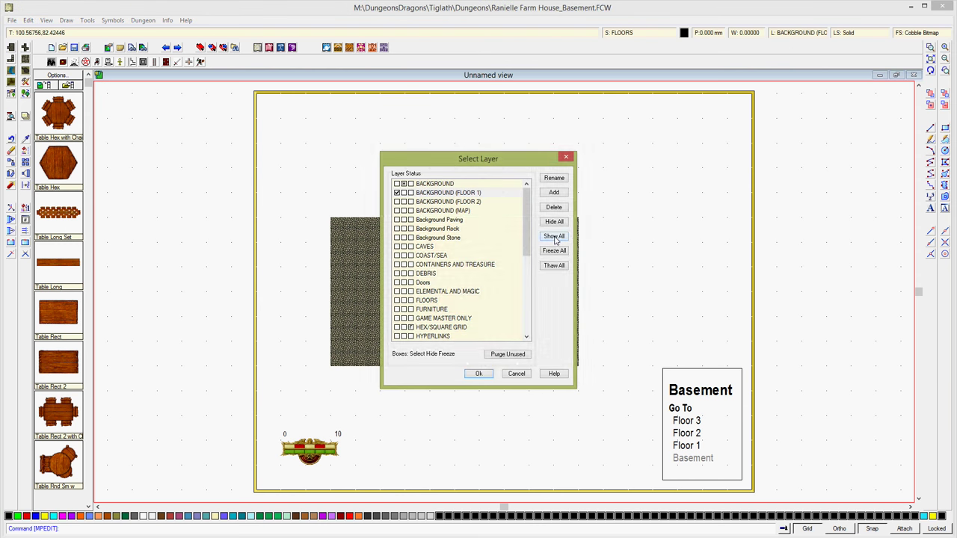
{"action": "left_click", "coordinate": [486, 374]}
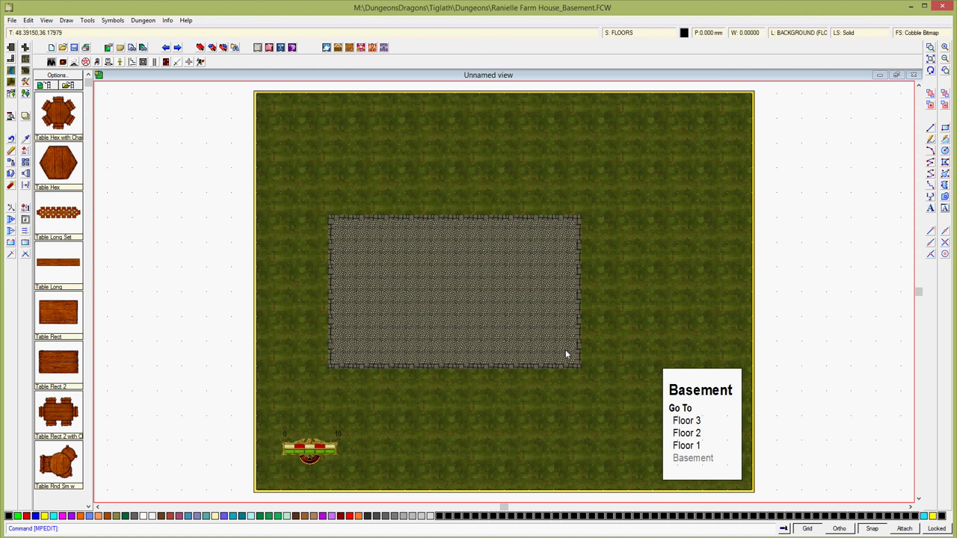
{"action": "left_click", "coordinate": [687, 446]}
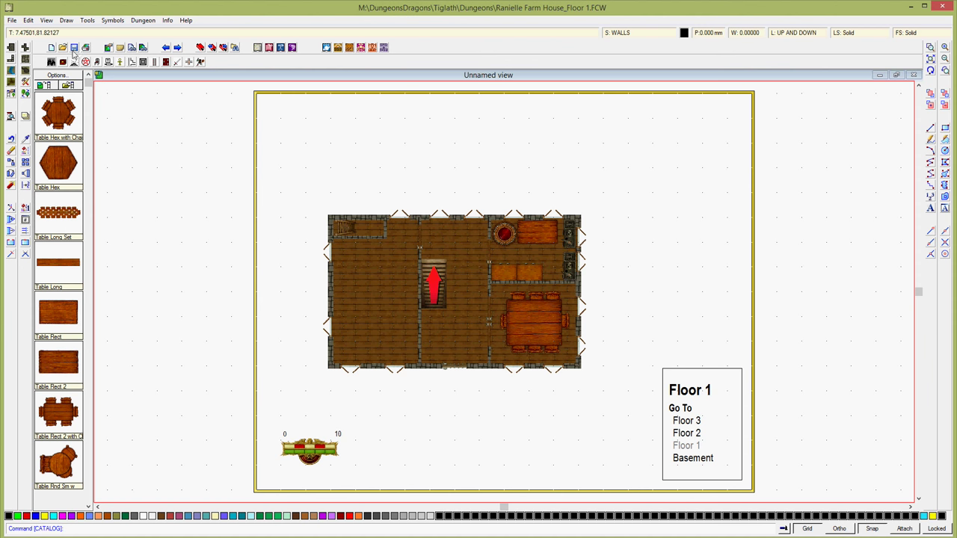
Step: Copy the staircase symbol from Floor 1 with its reference point on the stairs
{"action": "left_click", "coordinate": [28, 20]}
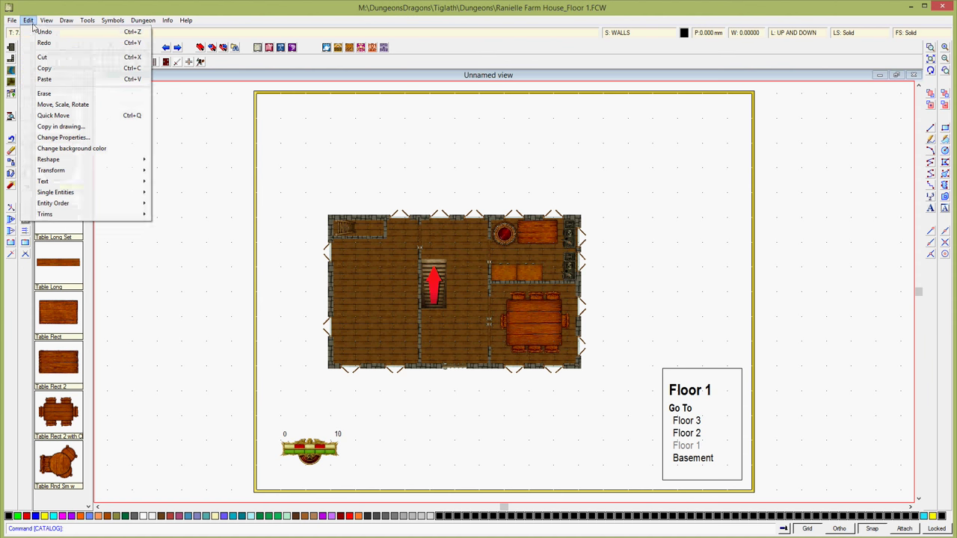
{"action": "left_click", "coordinate": [49, 70]}
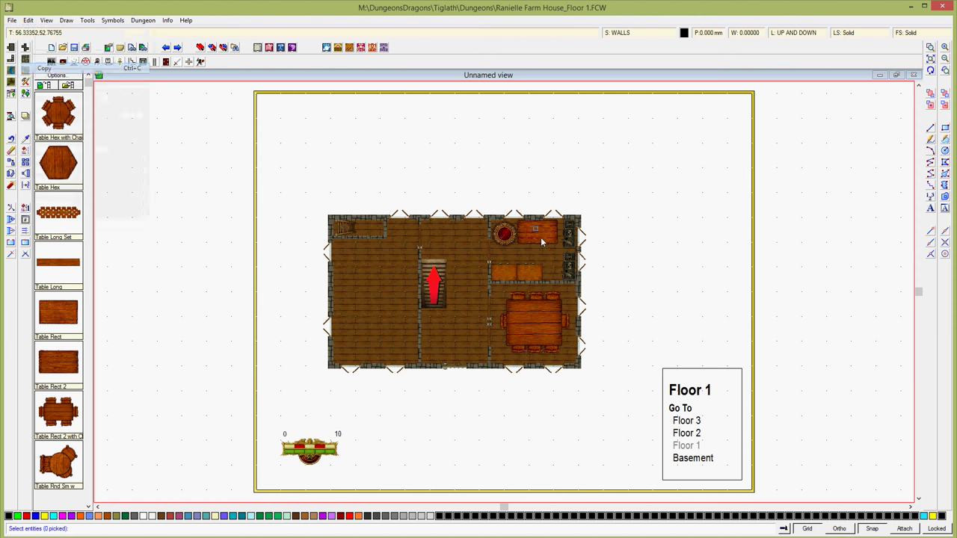
{"action": "right_click", "coordinate": [445, 307]}
{"action": "left_click", "coordinate": [443, 313]}
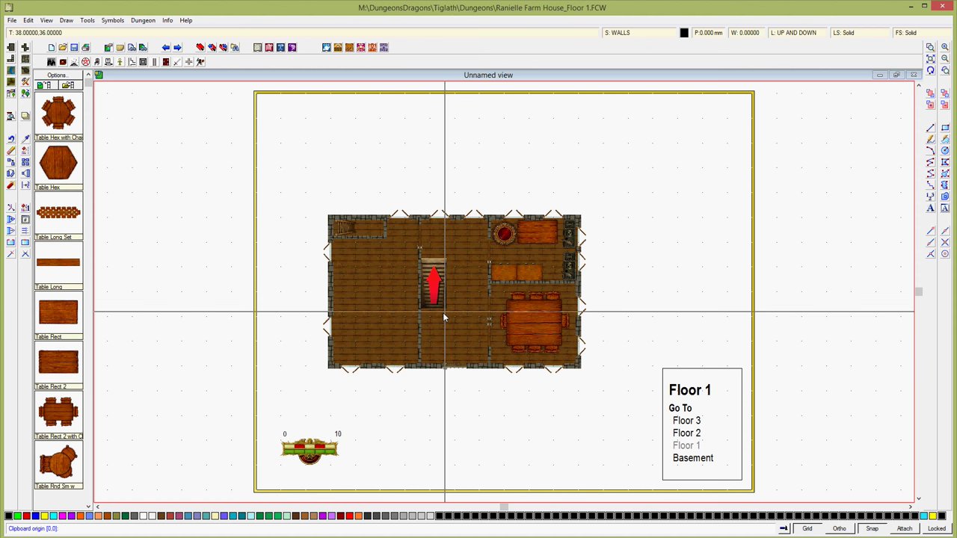
{"action": "left_click", "coordinate": [444, 313]}
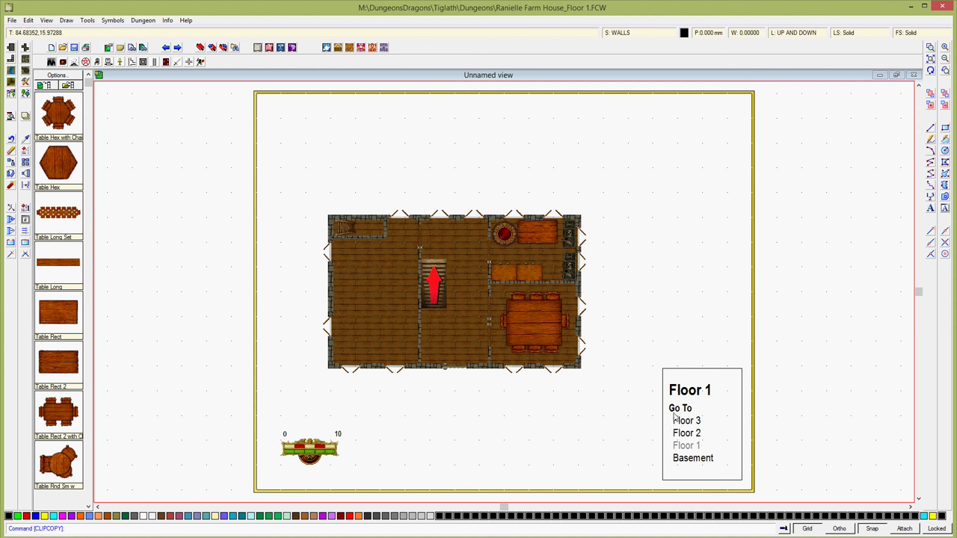
Step: Paste the staircase into the middle of the Basement's stone room and redraw
{"action": "left_click", "coordinate": [693, 459]}
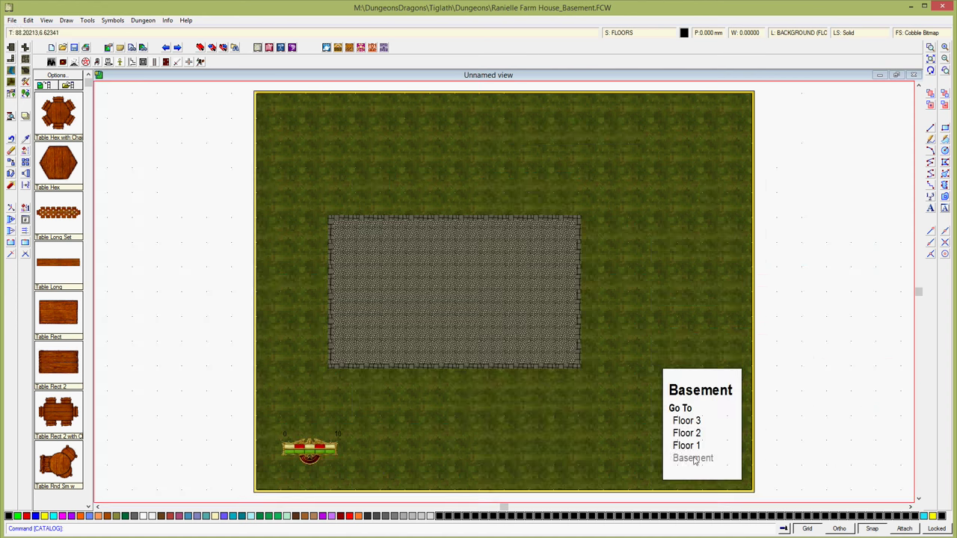
{"action": "left_click", "coordinate": [28, 20]}
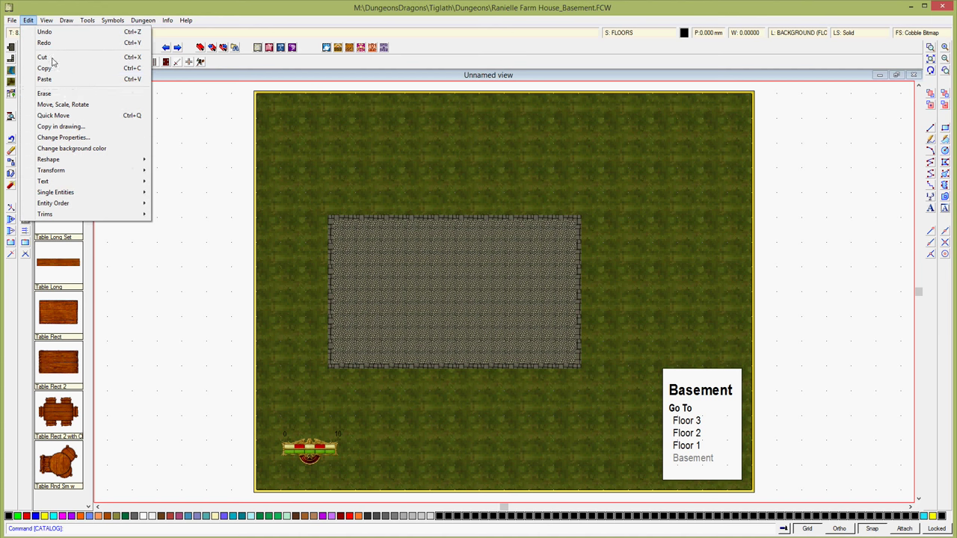
{"action": "left_click", "coordinate": [55, 80]}
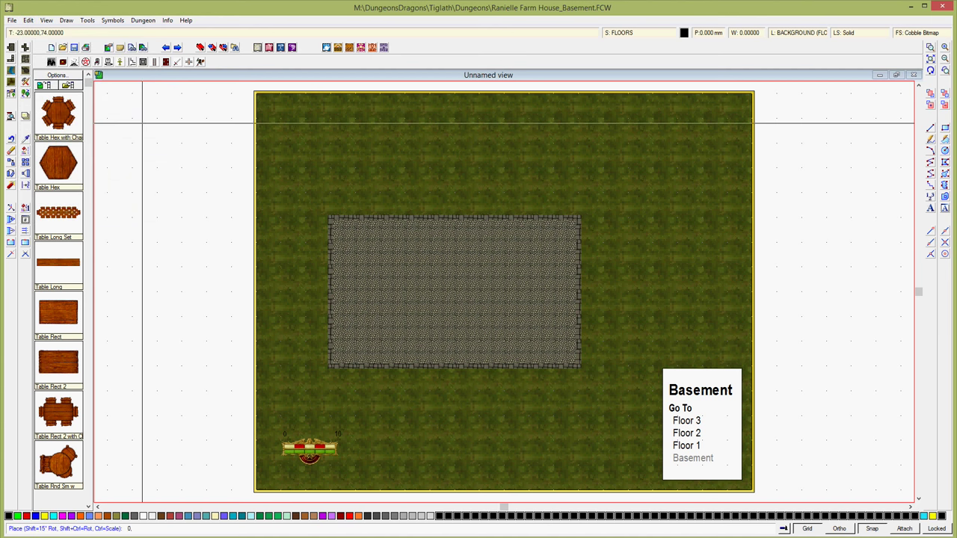
{"action": "left_click", "coordinate": [433, 284]}
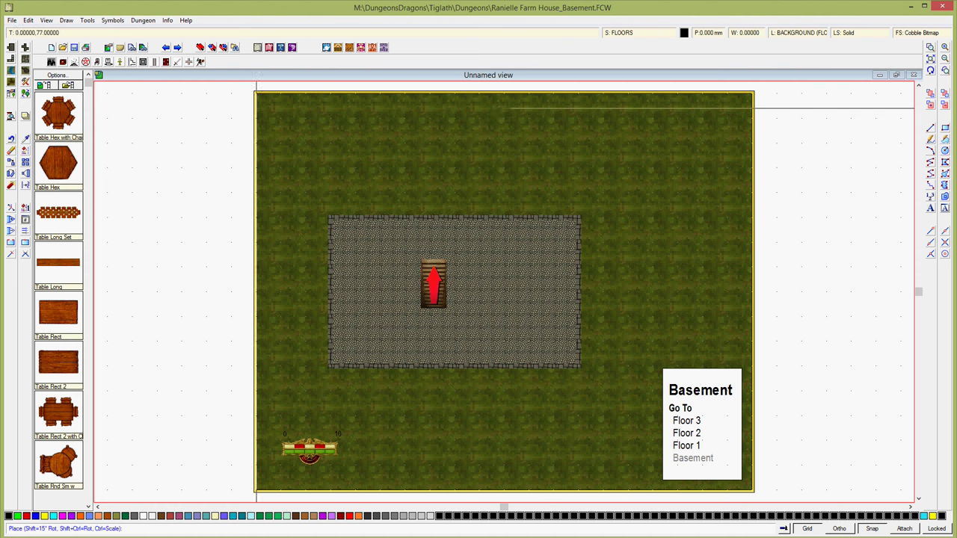
{"action": "key", "text": "Escape"}
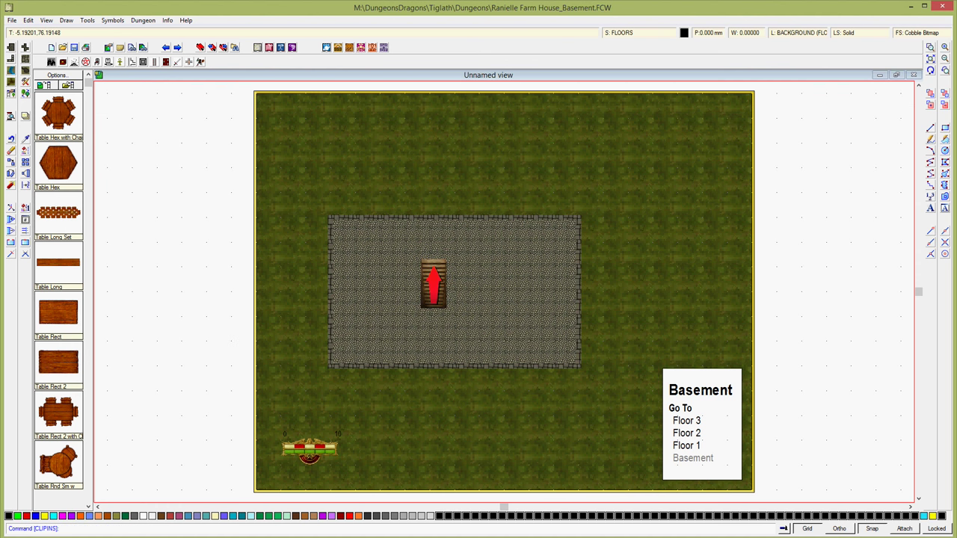
{"action": "left_click", "coordinate": [930, 72]}
Step: Zoom in on the basement's stone room
{"action": "left_click", "coordinate": [11, 70]}
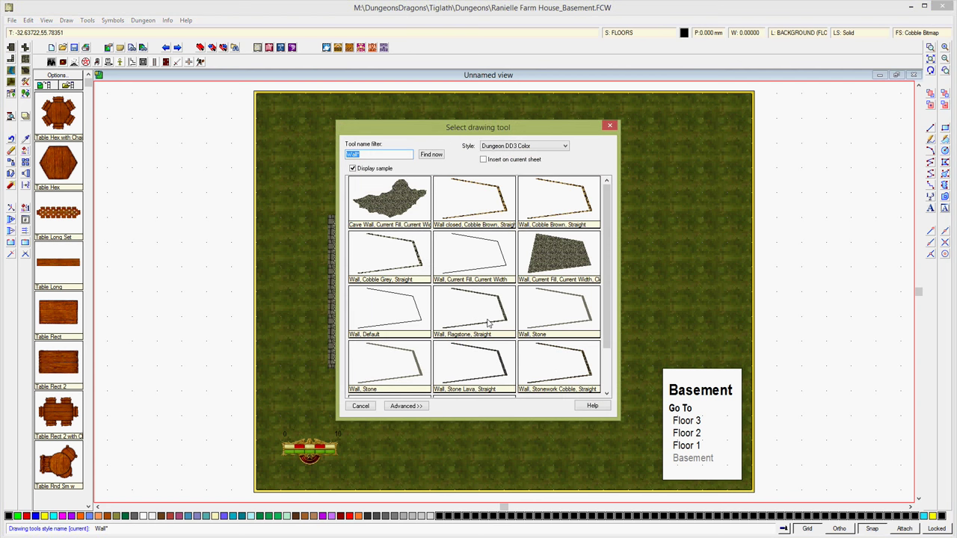
{"action": "left_click", "coordinate": [362, 407]}
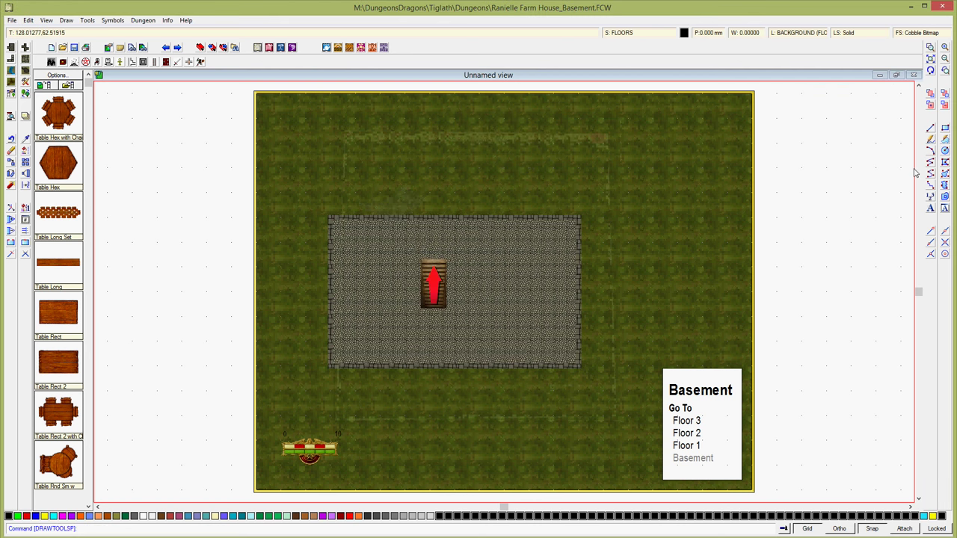
{"action": "left_click", "coordinate": [931, 47]}
{"action": "left_click", "coordinate": [315, 201]}
{"action": "left_click", "coordinate": [598, 390]}
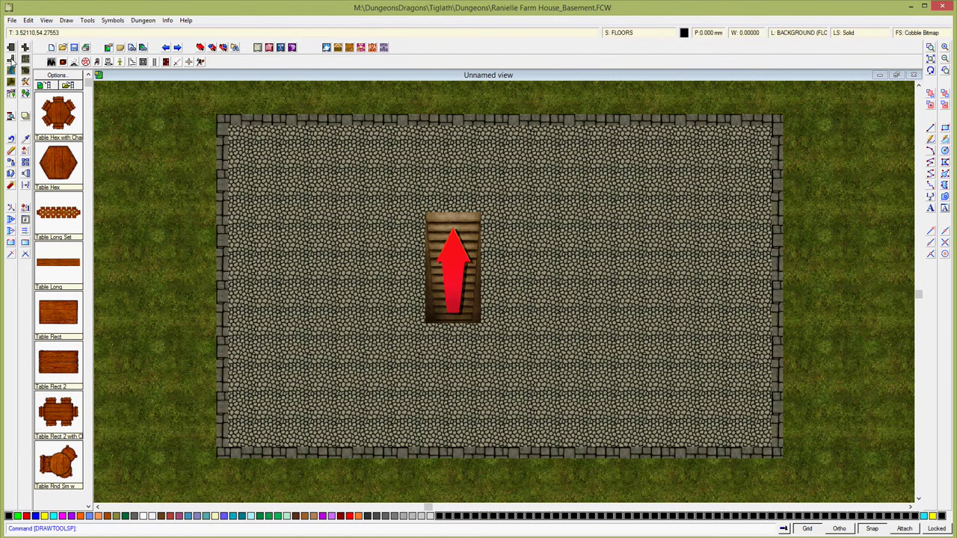
Step: Draw two vertical Flagstone Straight walls from the room's bottom edge to its top edge
{"action": "left_click", "coordinate": [11, 59]}
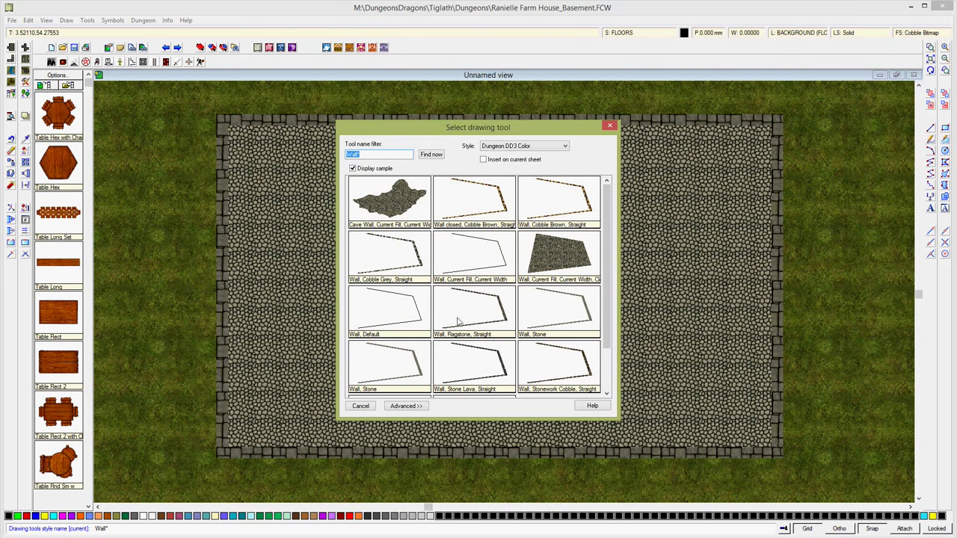
{"action": "left_click", "coordinate": [480, 327]}
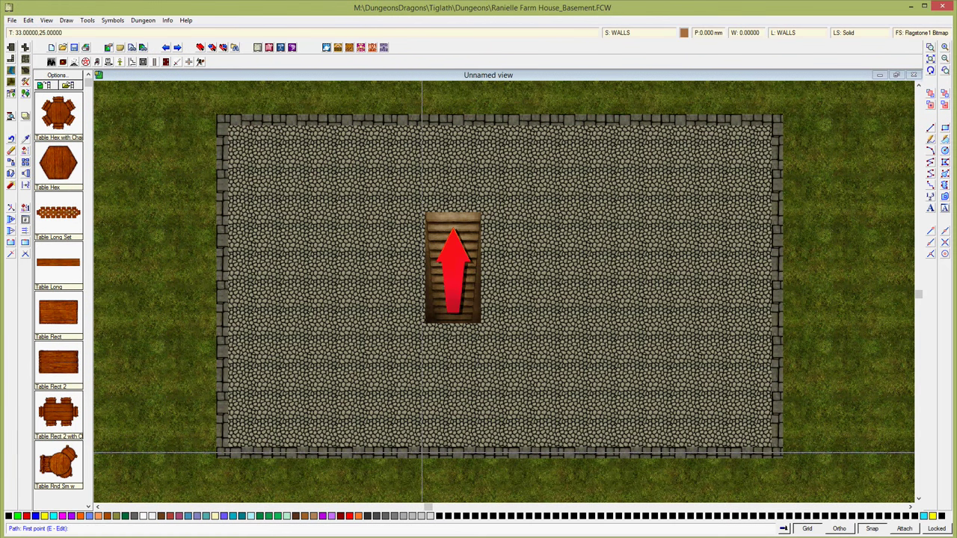
{"action": "left_click", "coordinate": [422, 453]}
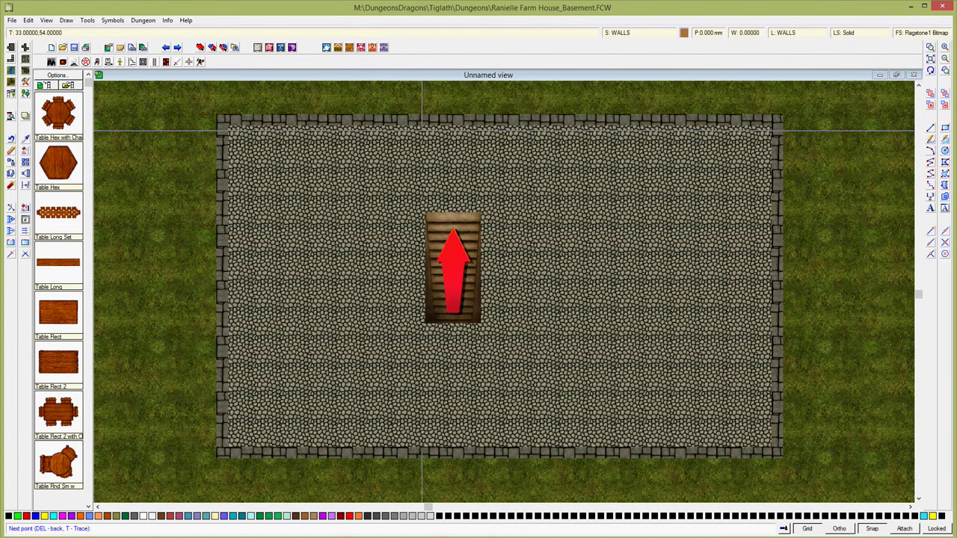
{"action": "left_click", "coordinate": [423, 120]}
{"action": "right_click", "coordinate": [422, 120]}
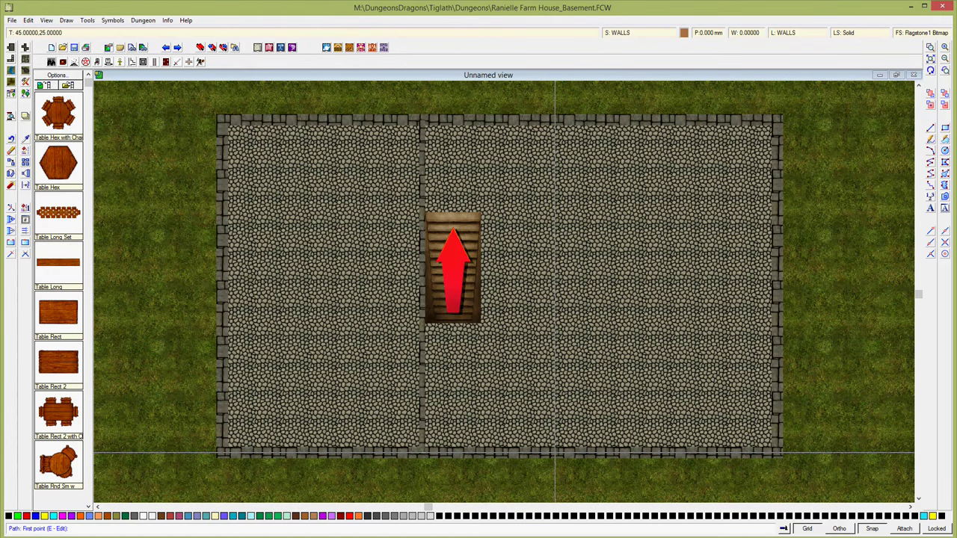
{"action": "left_click", "coordinate": [555, 453]}
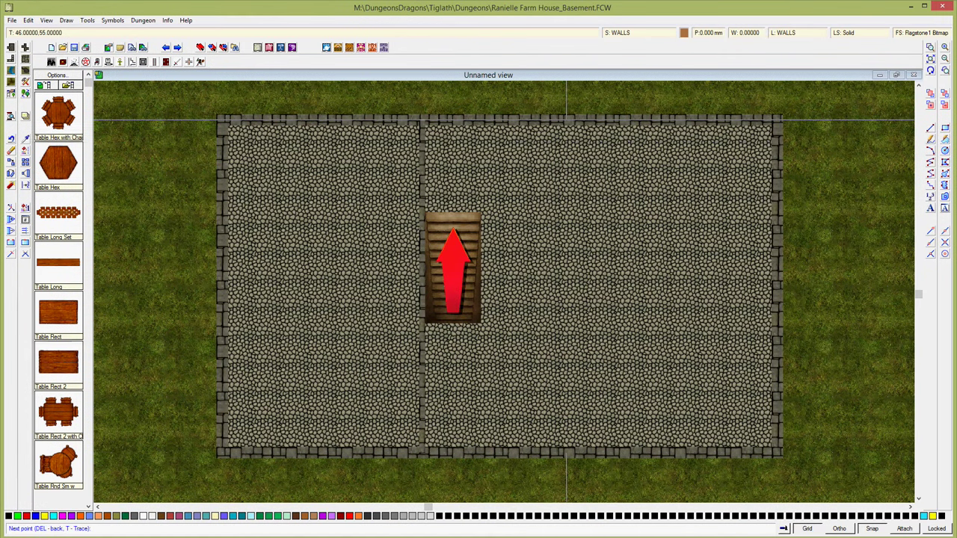
{"action": "left_click", "coordinate": [566, 120]}
{"action": "right_click", "coordinate": [518, 209]}
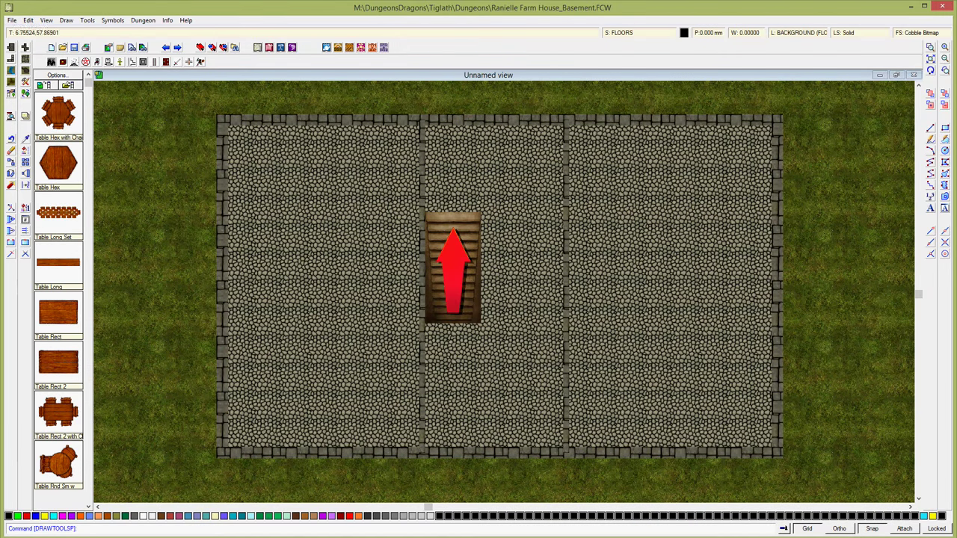
{"action": "left_click", "coordinate": [165, 63]}
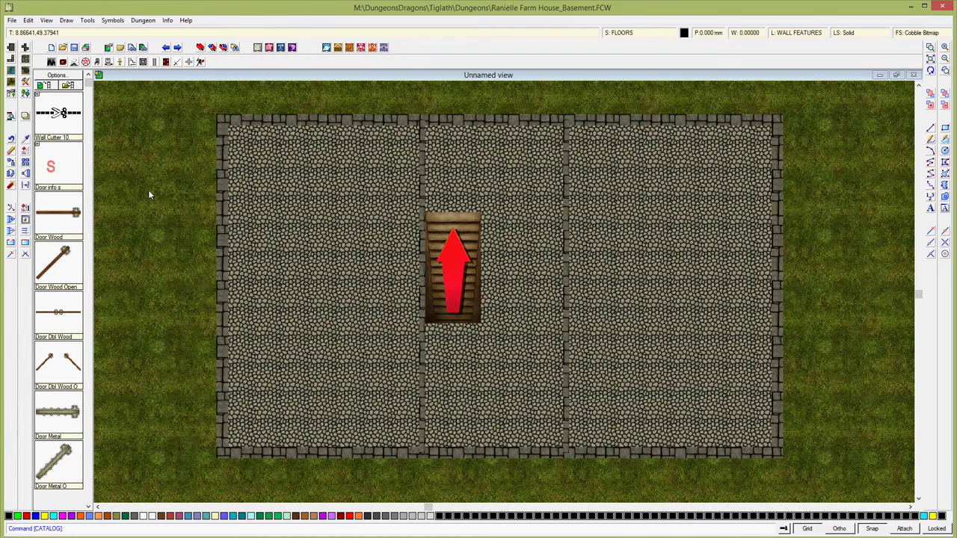
Step: Cut openings near the top and bottom of both interior walls with Wall Cutter 5
{"action": "left_click", "coordinate": [36, 95]}
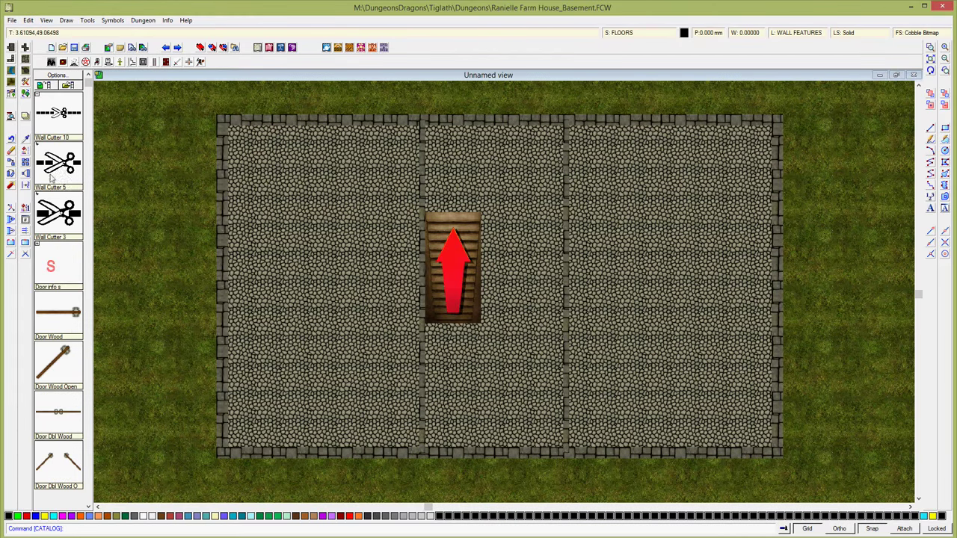
{"action": "left_click", "coordinate": [50, 169]}
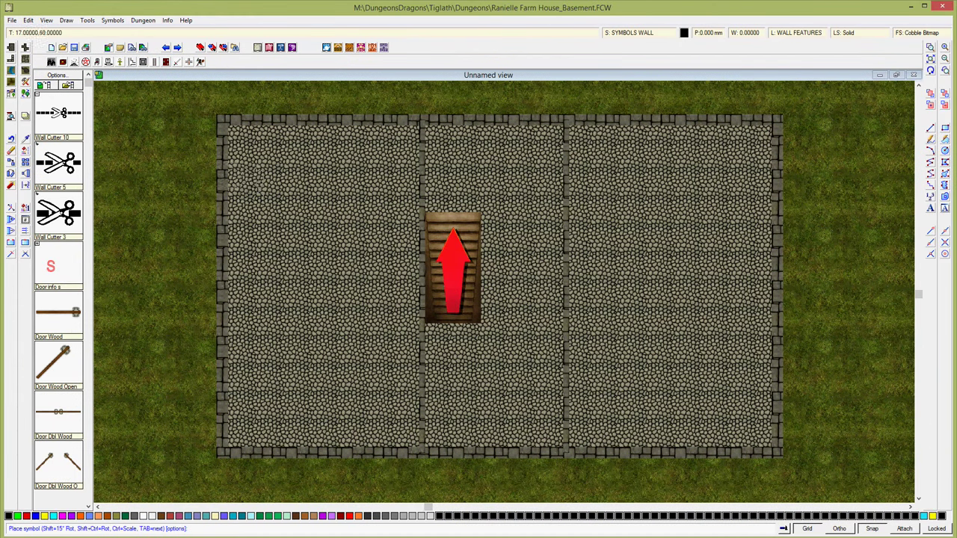
{"action": "left_click", "coordinate": [423, 164]}
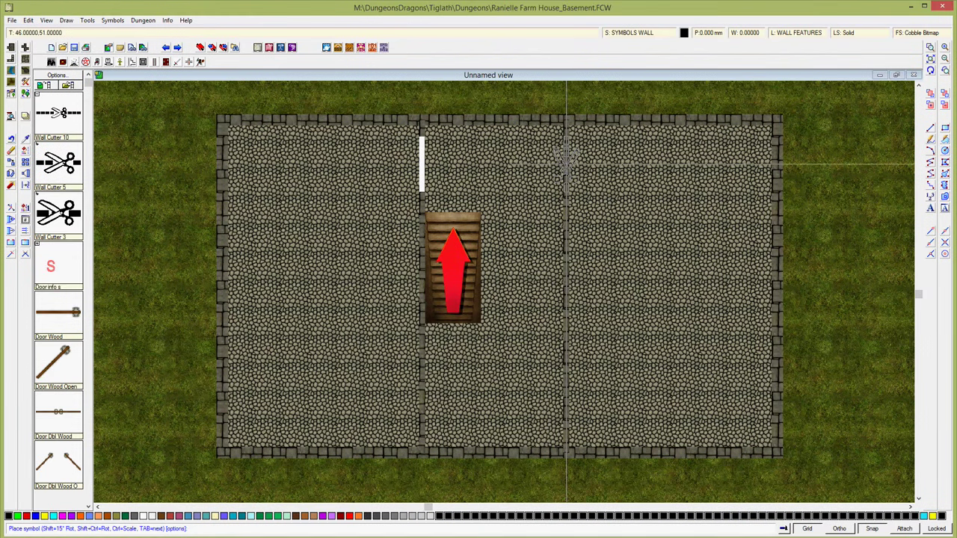
{"action": "left_click", "coordinate": [566, 163]}
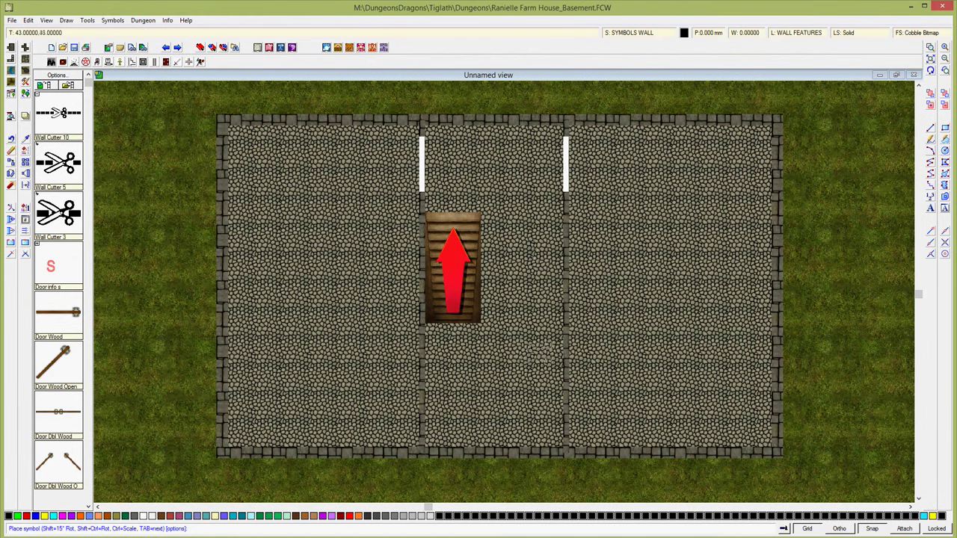
{"action": "left_click", "coordinate": [566, 387]}
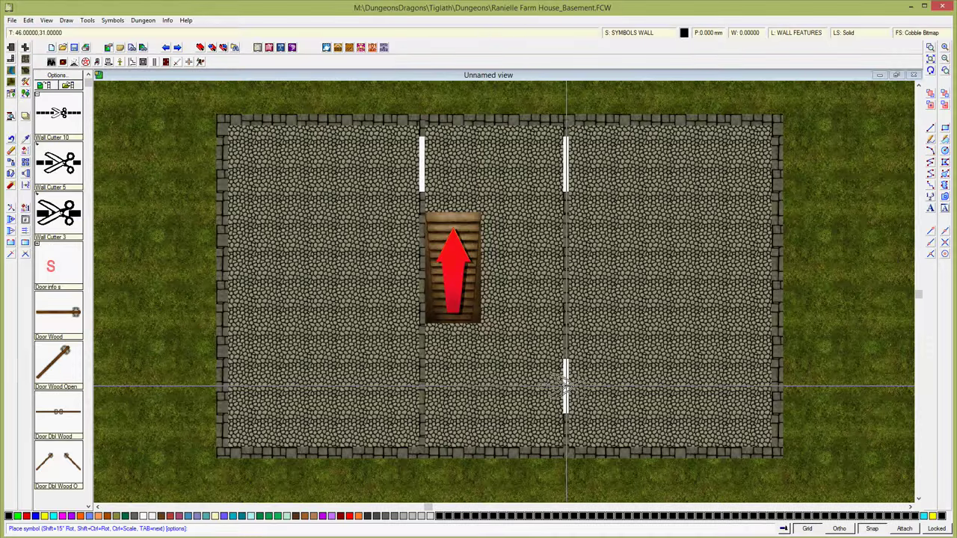
{"action": "left_click", "coordinate": [422, 387]}
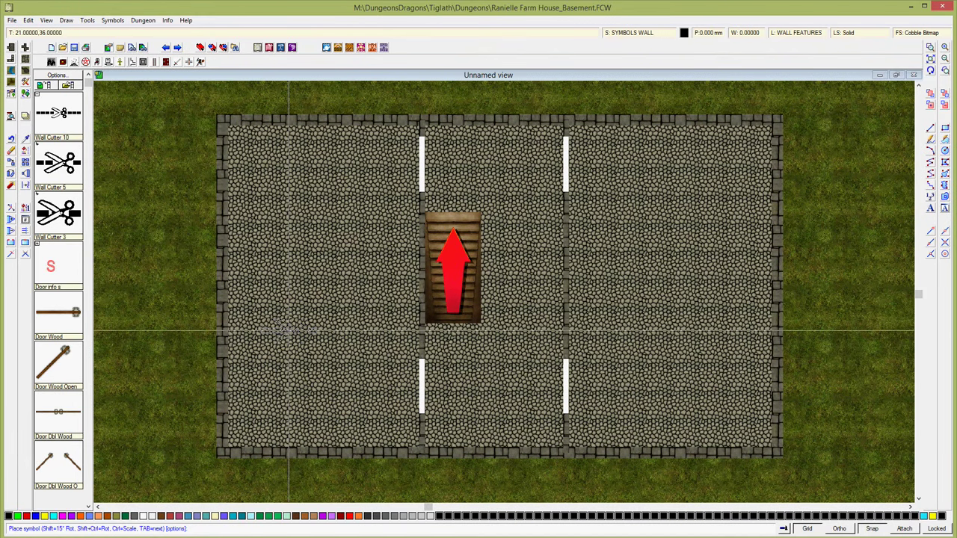
{"action": "right_click", "coordinate": [283, 334]}
{"action": "left_click", "coordinate": [532, 244]}
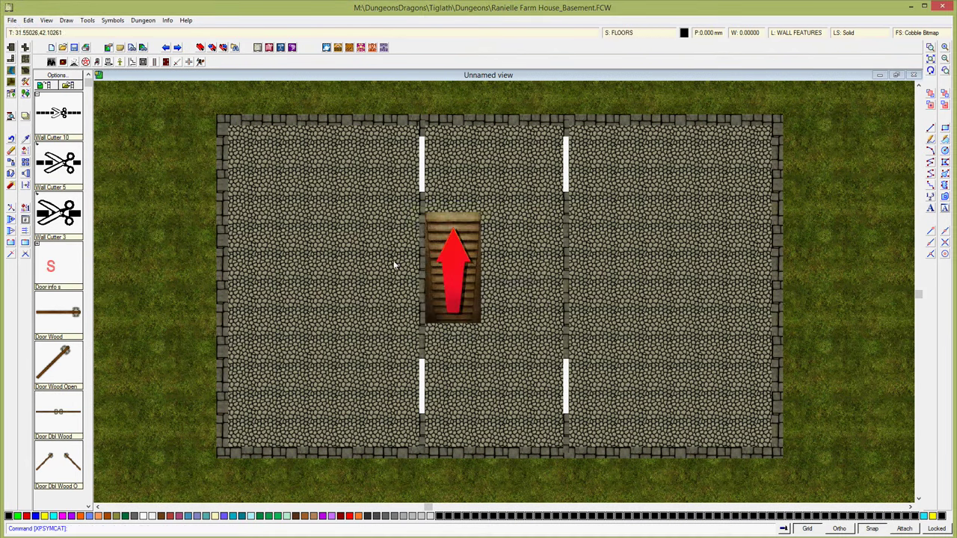
Step: Redraw, zoom to the whole basement, and open the Floor 2 map
{"action": "left_click", "coordinate": [931, 70]}
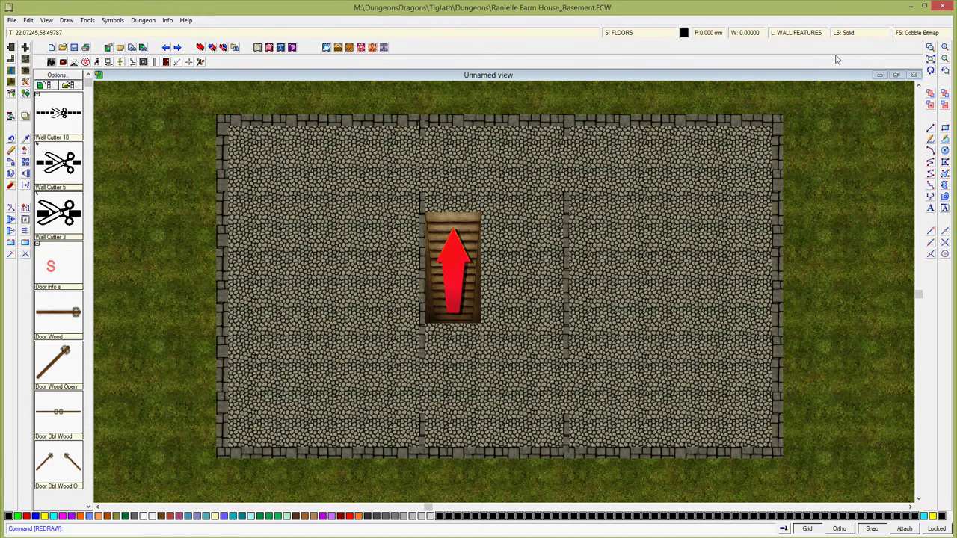
{"action": "left_click", "coordinate": [931, 66]}
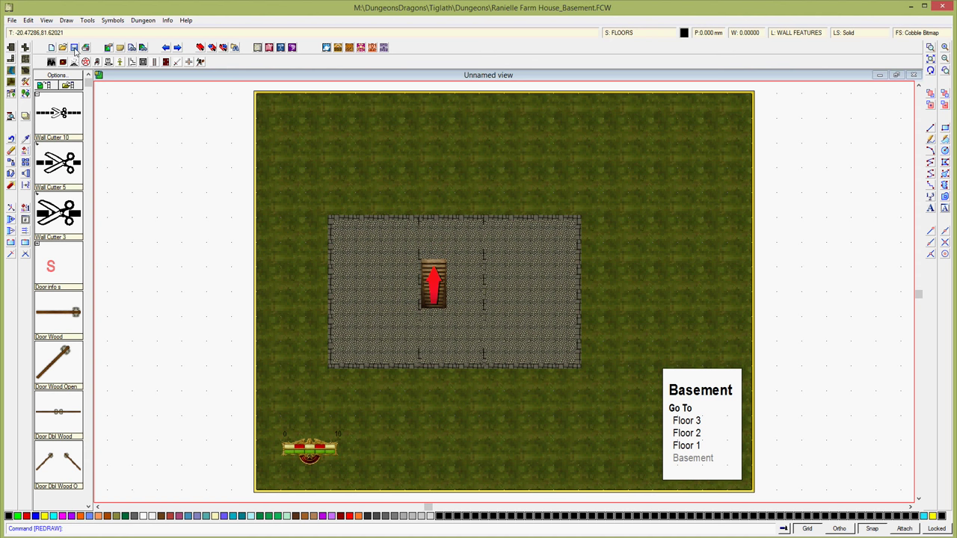
{"action": "left_click", "coordinate": [685, 438]}
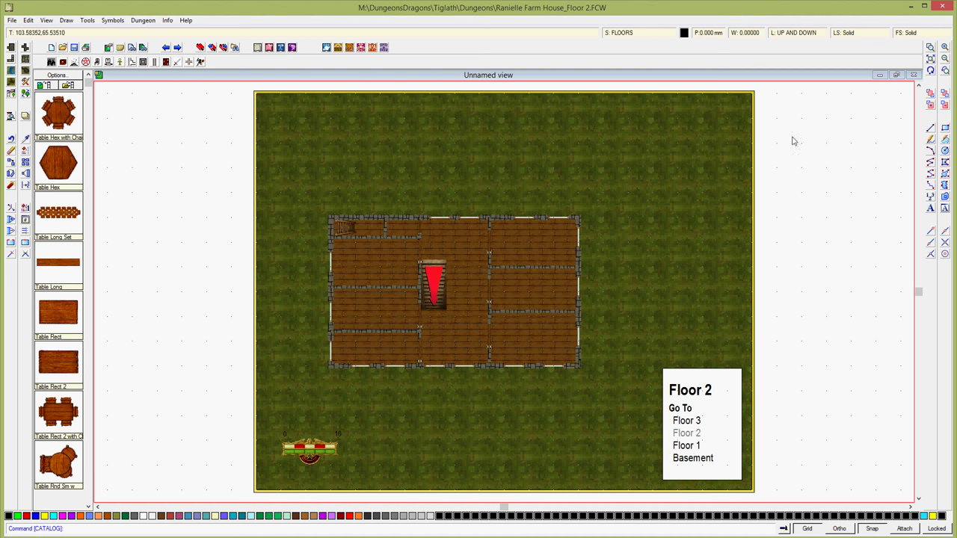
Step: Zoom in on Floor 2's top-left corner around the ladder
{"action": "left_click", "coordinate": [930, 46]}
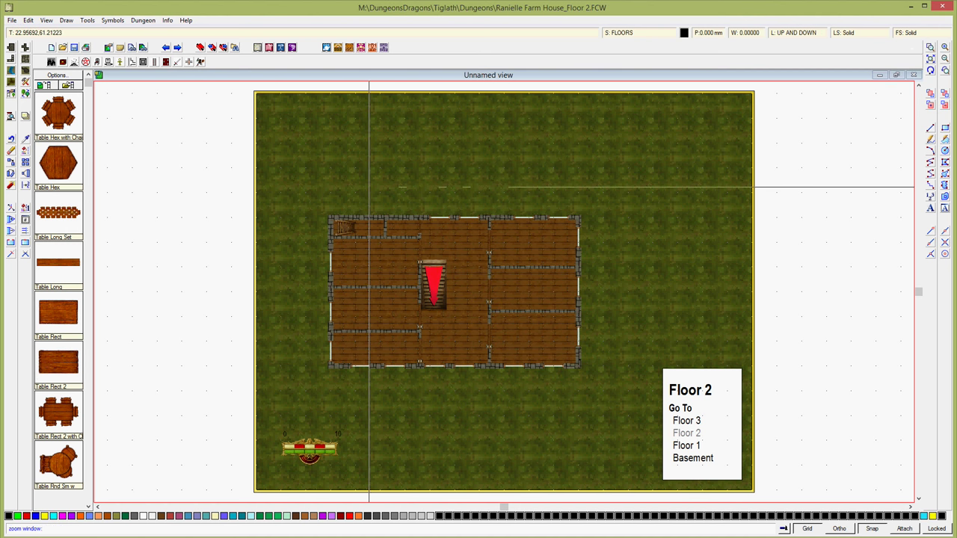
{"action": "left_click", "coordinate": [311, 201]}
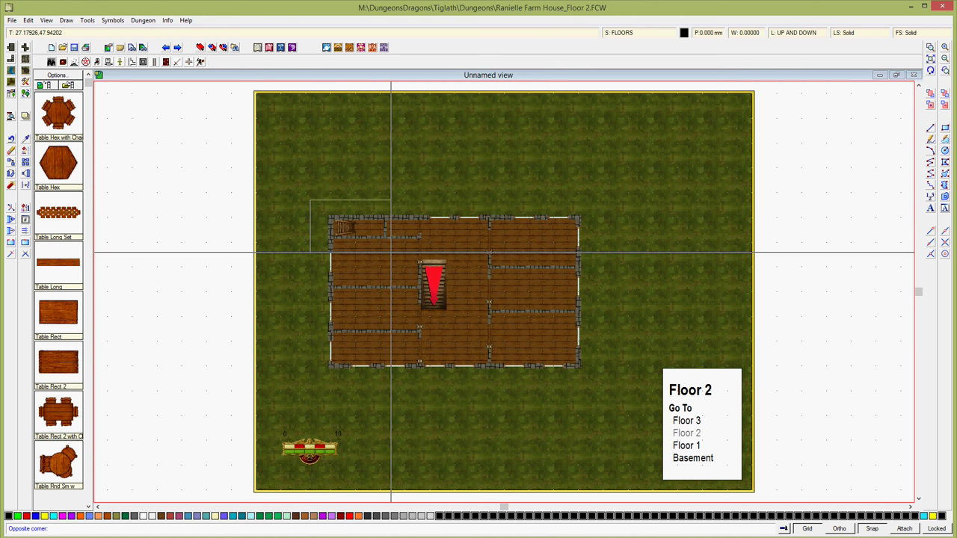
{"action": "left_click", "coordinate": [390, 252]}
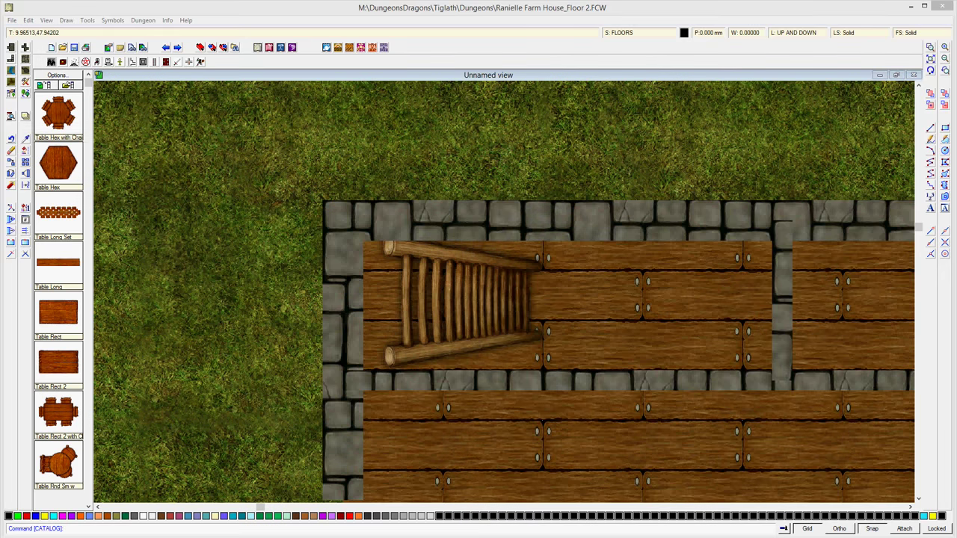
Step: Shrink and reposition the Epsilon notes window into a small strip
{"action": "left_click_drag", "start_coordinate": [720, 6], "coordinate": [529, 24]}
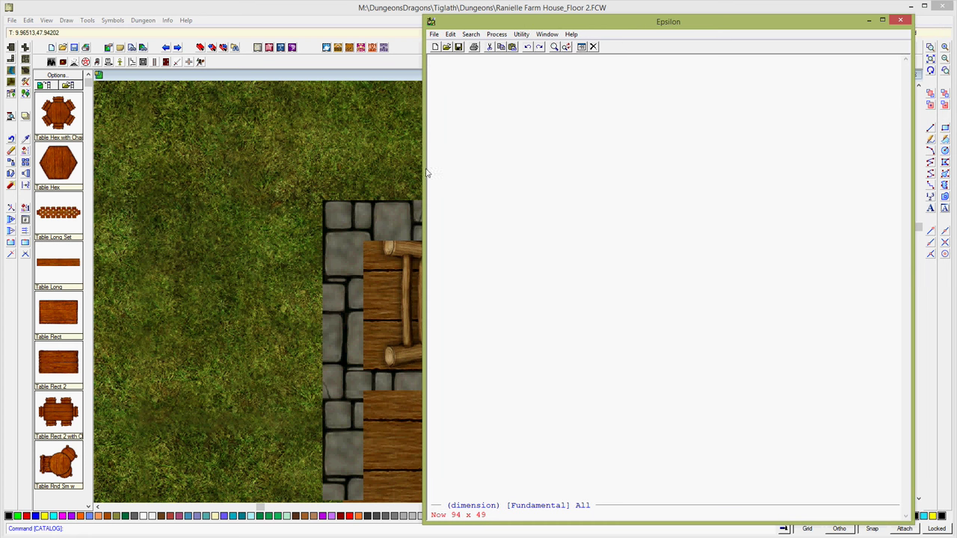
{"action": "left_click_drag", "start_coordinate": [422, 169], "coordinate": [620, 359]}
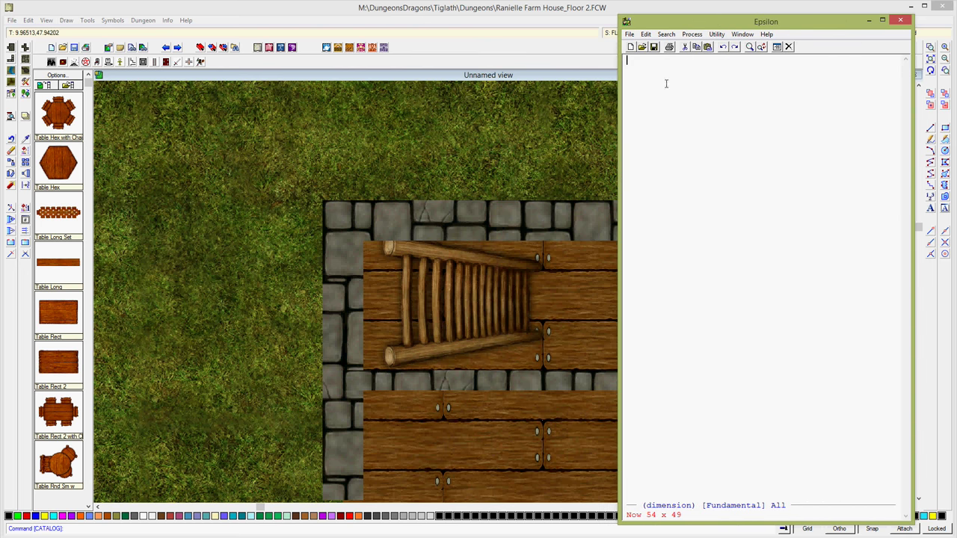
{"action": "left_click_drag", "start_coordinate": [675, 525], "coordinate": [675, 180]}
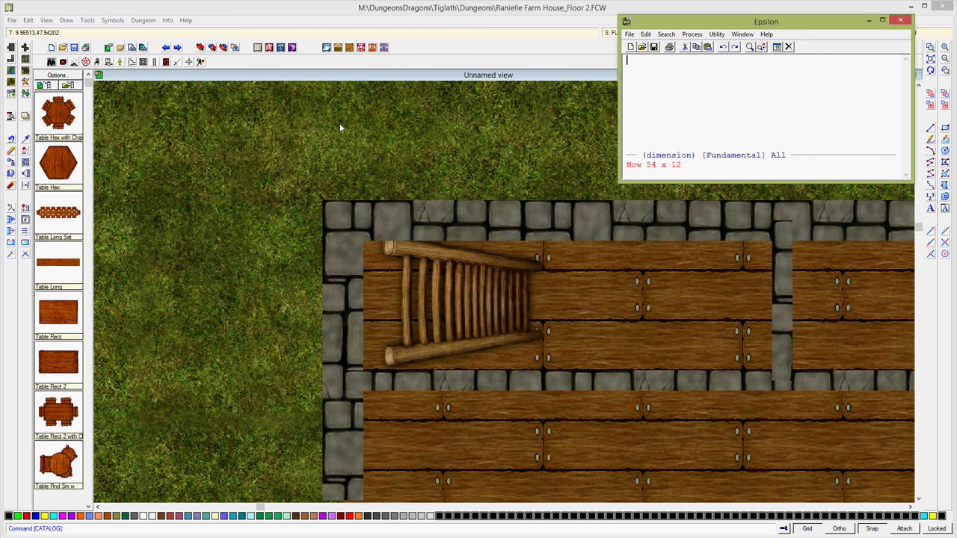
{"action": "left_click", "coordinate": [256, 6]}
Step: Note the corner coordinate 15,51 in Epsilon and return to the map
{"action": "type", "text": "50,51"}
{"action": "key", "text": "BackSpace"}
{"action": "key", "text": "BackSpace"}
{"action": "key", "text": "BackSpace"}
{"action": "key", "text": "BackSpace"}
{"action": "key", "text": "BackSpace"}
{"action": "type", "text": "15,51"}
{"action": "key", "text": "alt+F4"}
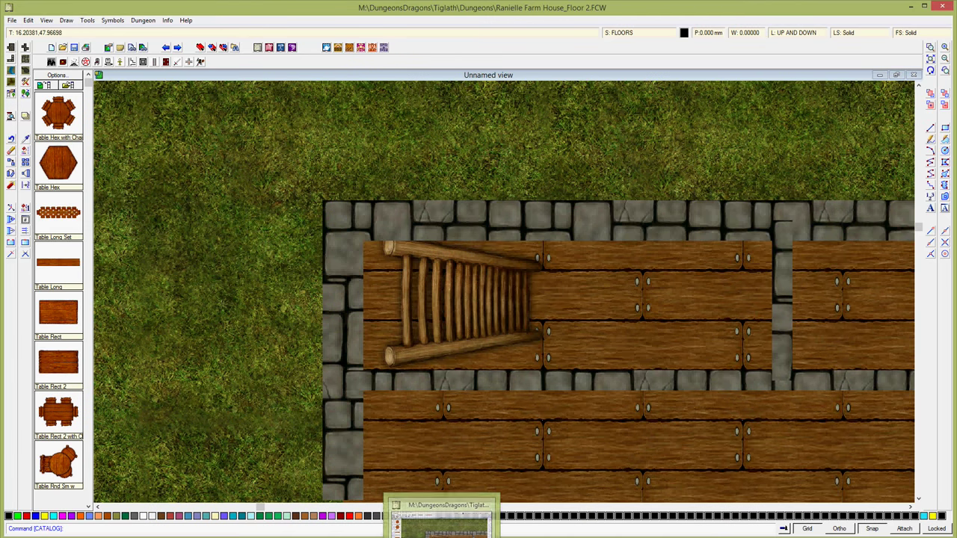
Step: Add the second coordinate 26,55 to the notes and switch back to CC2
{"action": "left_click", "coordinate": [65, 519]}
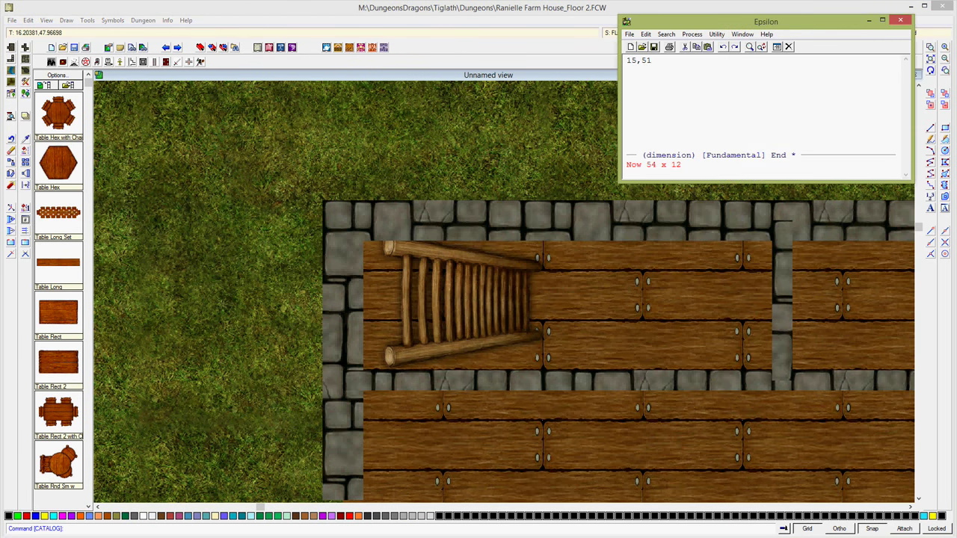
{"action": "type", "text": "26,55"}
{"action": "left_click_drag", "start_coordinate": [690, 26], "coordinate": [671, 31]}
{"action": "key", "text": "alt+Tab"}
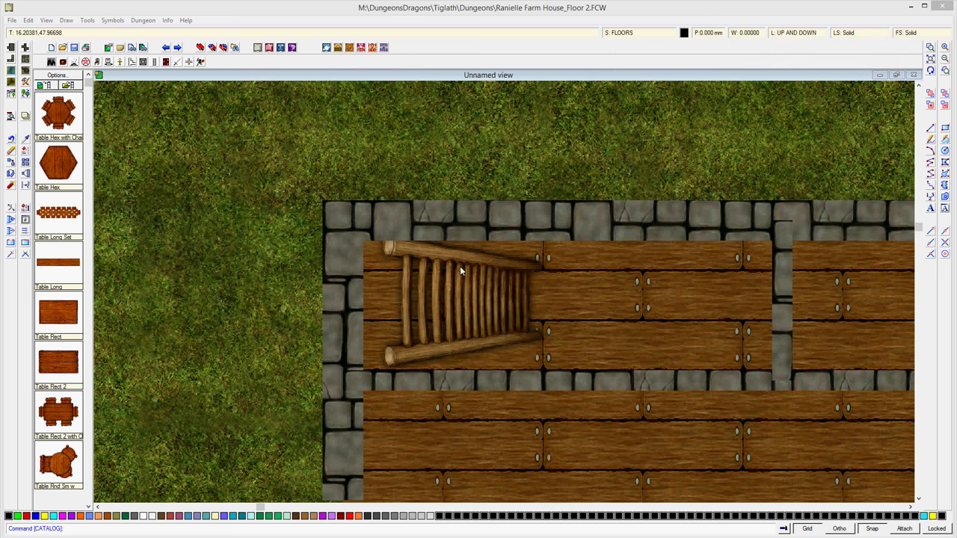
Step: Zoom to Floor 2's extents, then open Floor 3, saving Floor 2's changes
{"action": "left_click", "coordinate": [931, 60]}
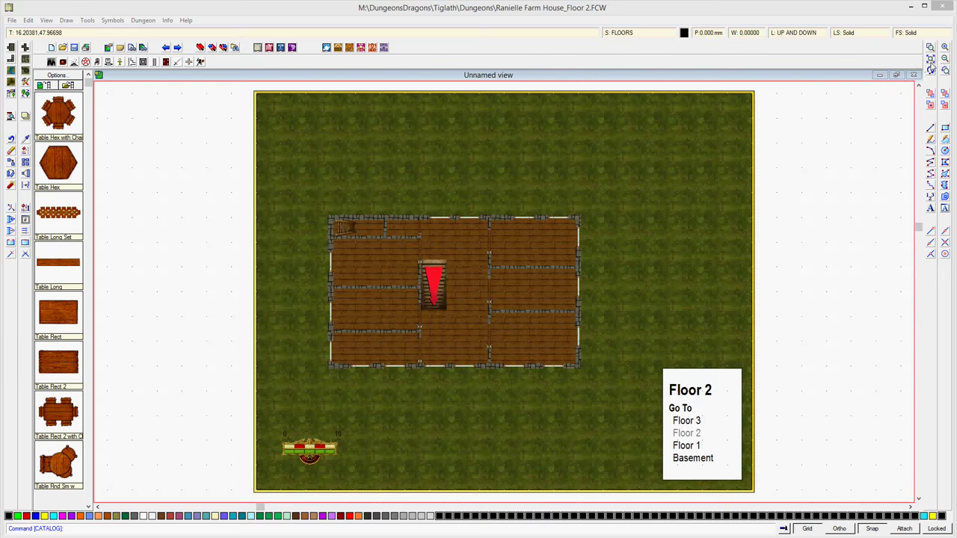
{"action": "left_click", "coordinate": [682, 424]}
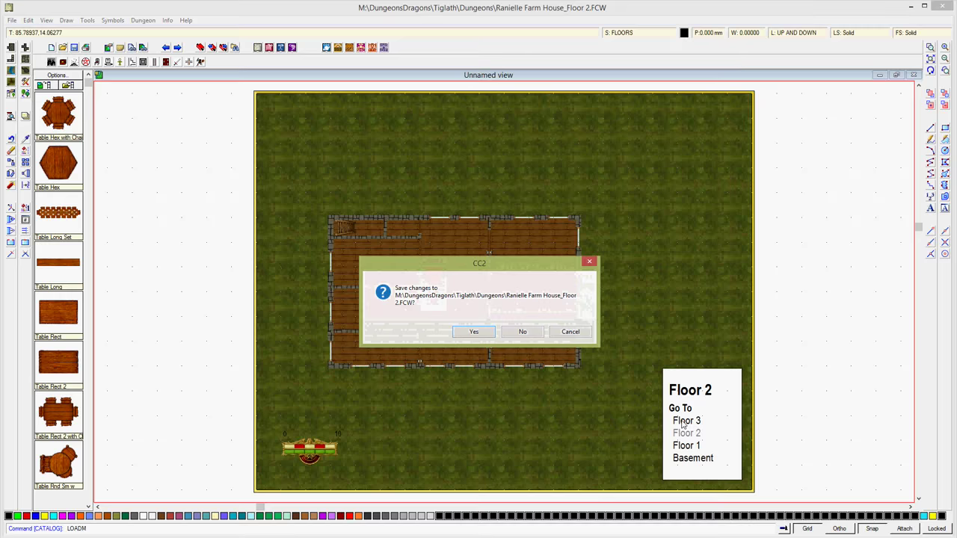
{"action": "left_click", "coordinate": [475, 333]}
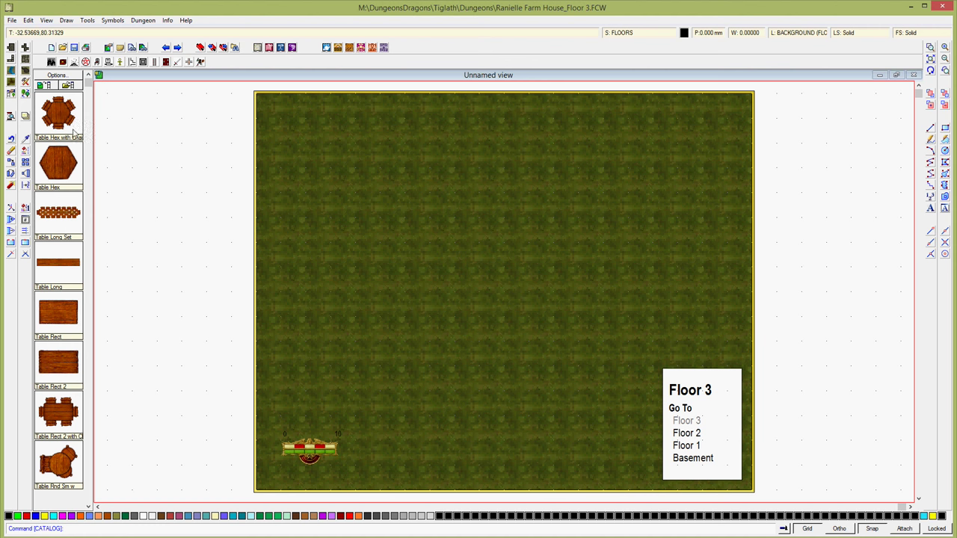
Step: Set up Add Room with Wood Floor Pine h Bitmap floor and Wood Floor Oak h Bitmap walls
{"action": "left_click", "coordinate": [11, 48]}
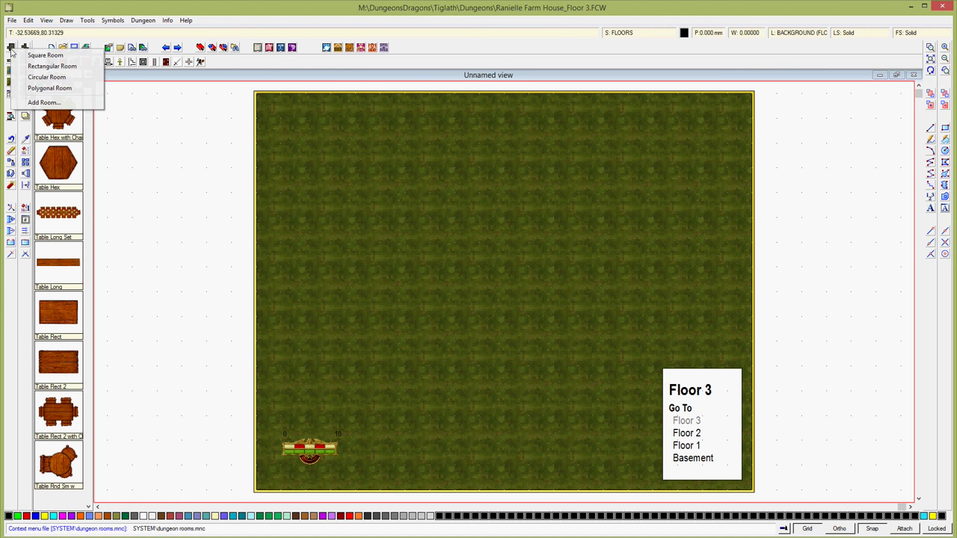
{"action": "left_click", "coordinate": [10, 47]}
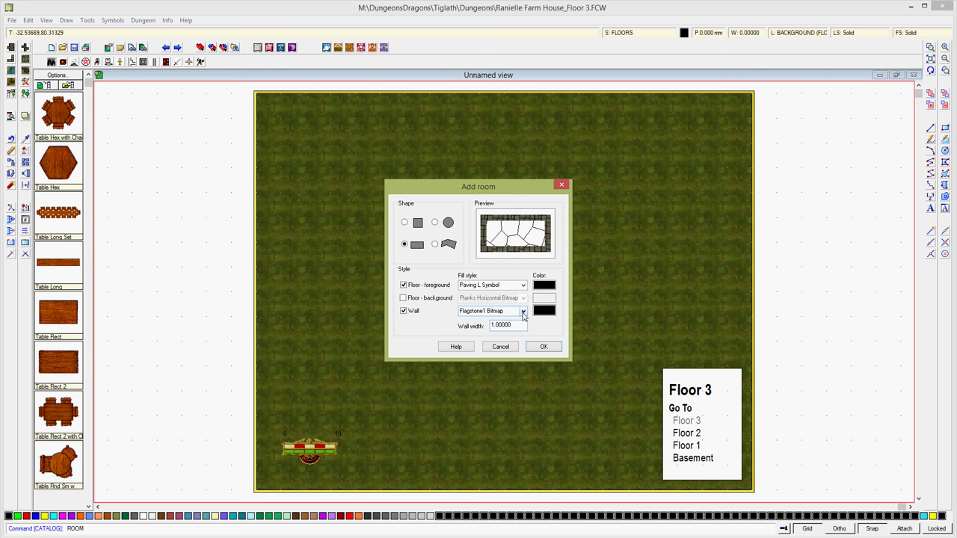
{"action": "left_click", "coordinate": [523, 286]}
{"action": "left_click_drag", "start_coordinate": [526, 419], "coordinate": [514, 470]}
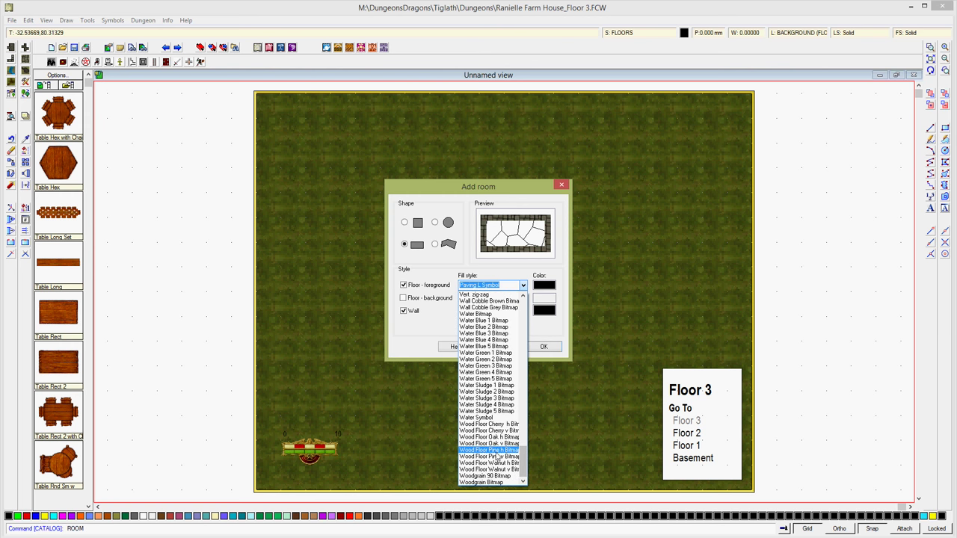
{"action": "left_click", "coordinate": [493, 451]}
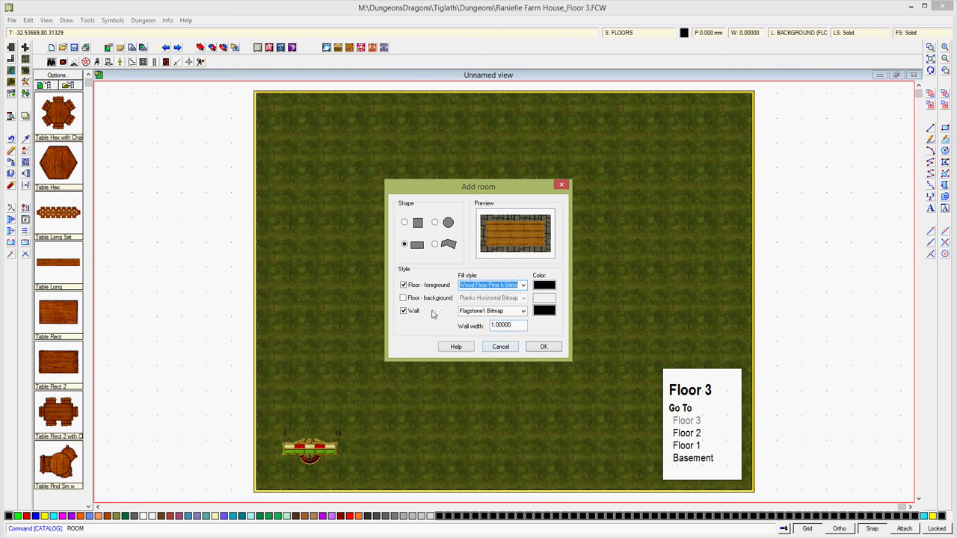
{"action": "left_click", "coordinate": [522, 311]}
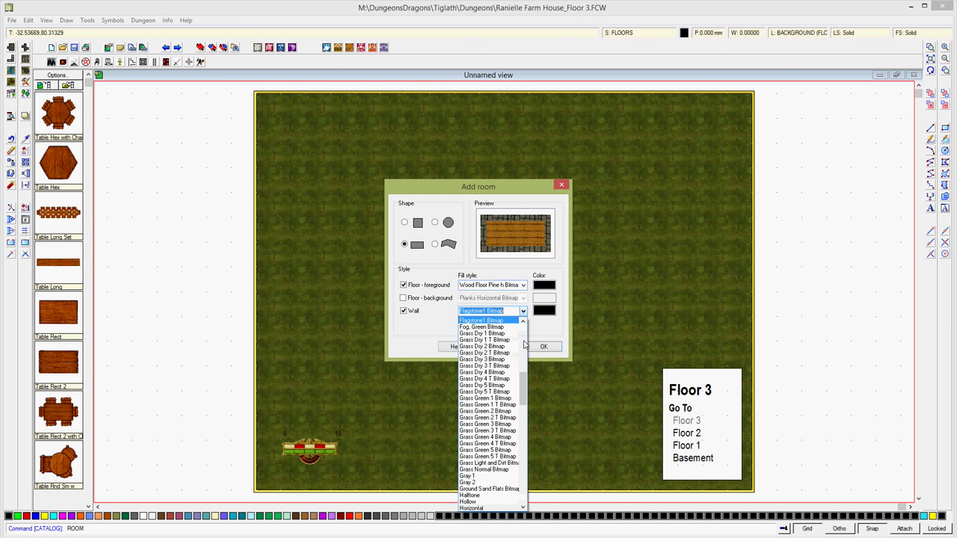
{"action": "left_click_drag", "start_coordinate": [523, 389], "coordinate": [527, 490]}
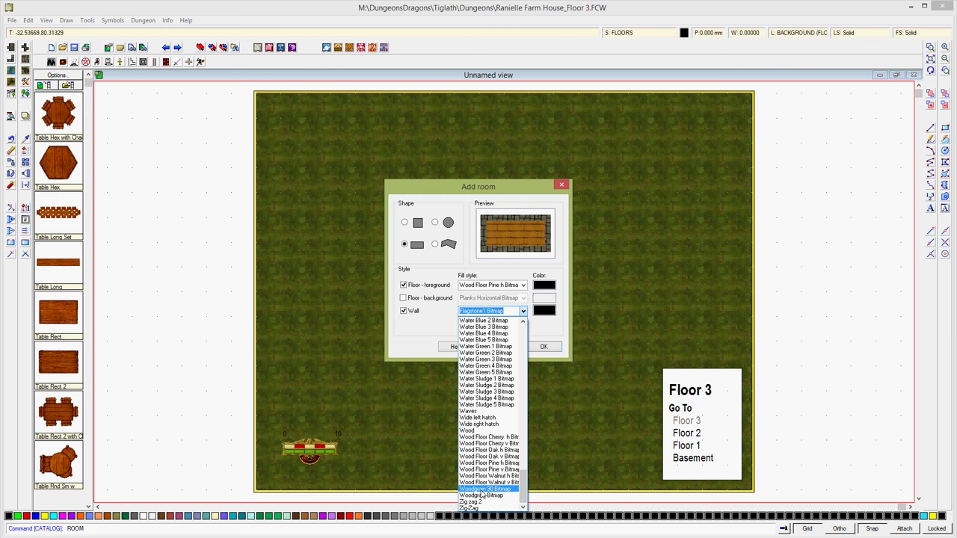
{"action": "left_click", "coordinate": [484, 496]}
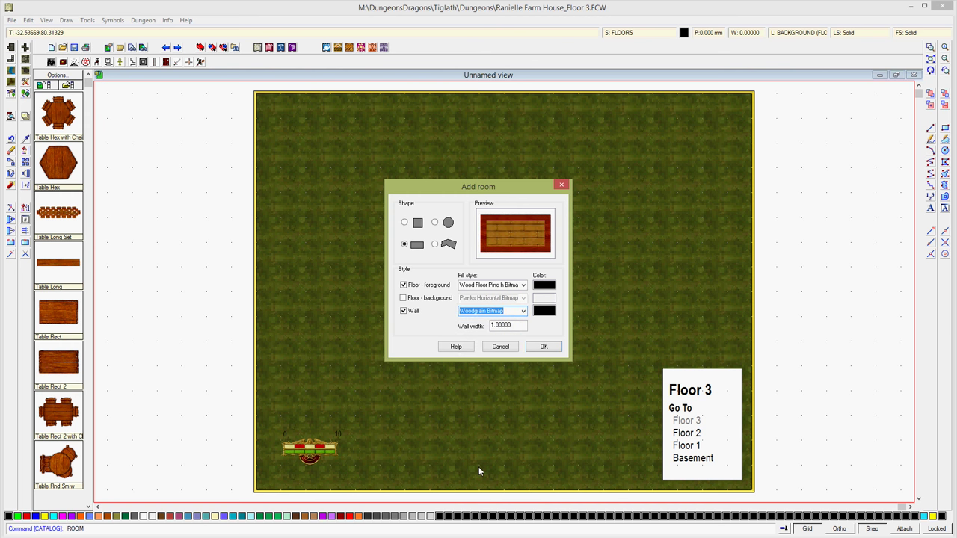
{"action": "left_click", "coordinate": [524, 311]}
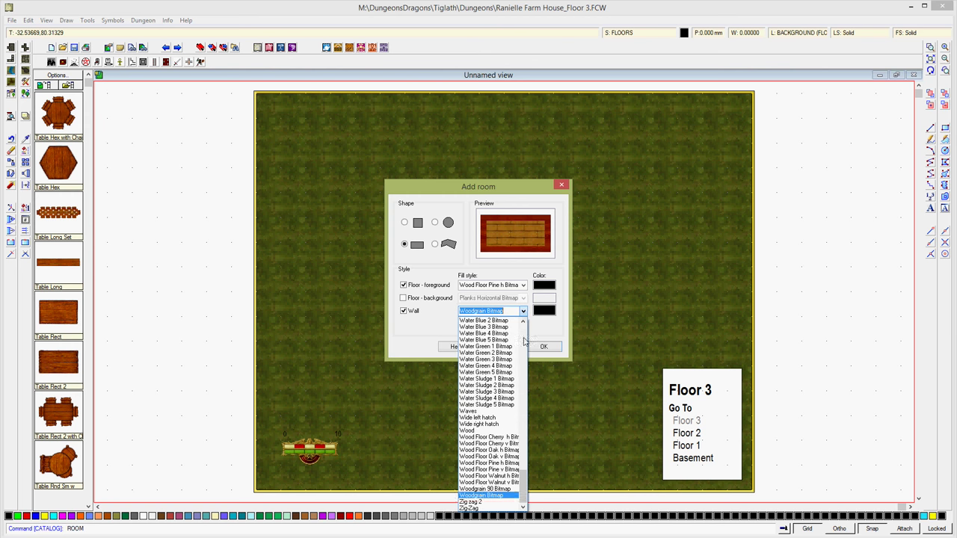
{"action": "left_click", "coordinate": [500, 451]}
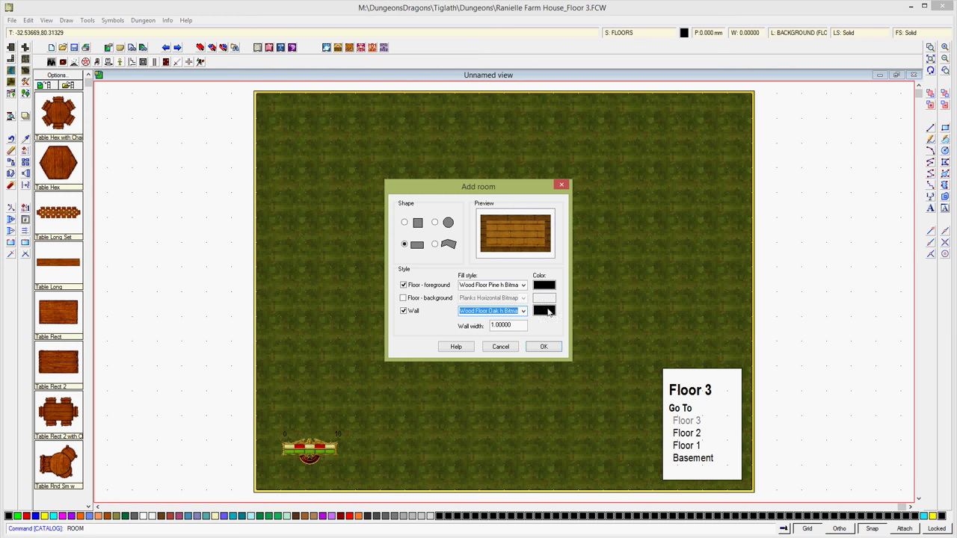
{"action": "left_click", "coordinate": [544, 346]}
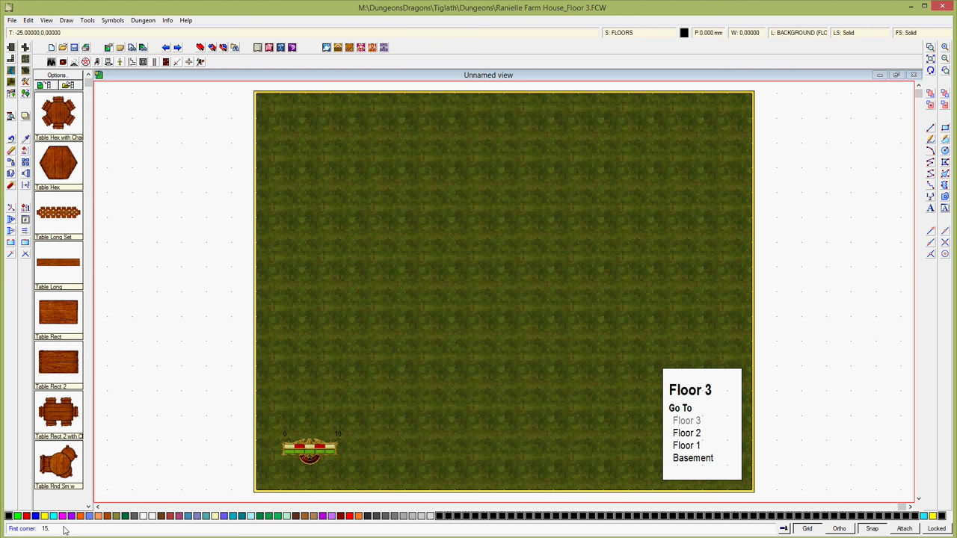
Step: Complete the room with corners 15,51 and 26,55 and zoom in close on it
{"action": "key", "text": "Return"}
{"action": "key", "text": "Return"}
{"action": "key", "text": "Return"}
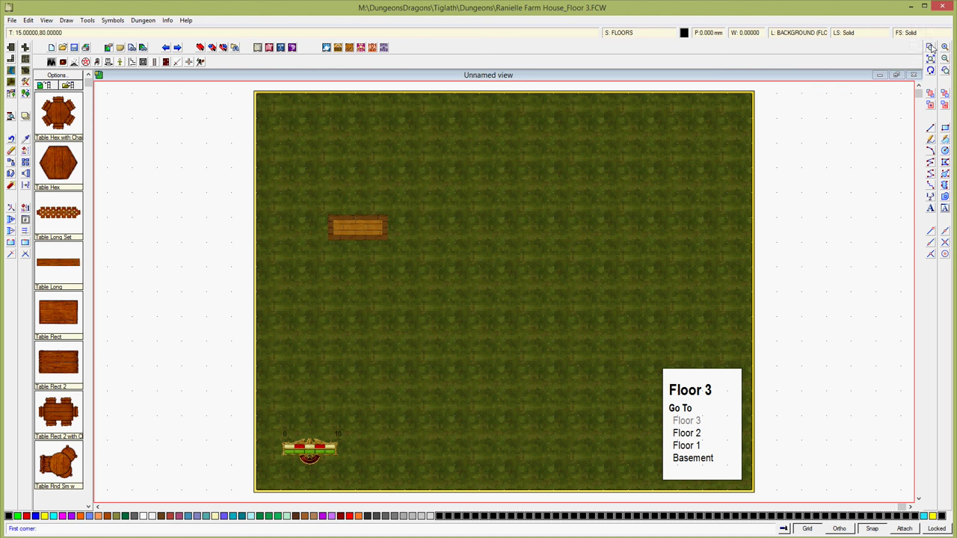
{"action": "left_click", "coordinate": [318, 160]}
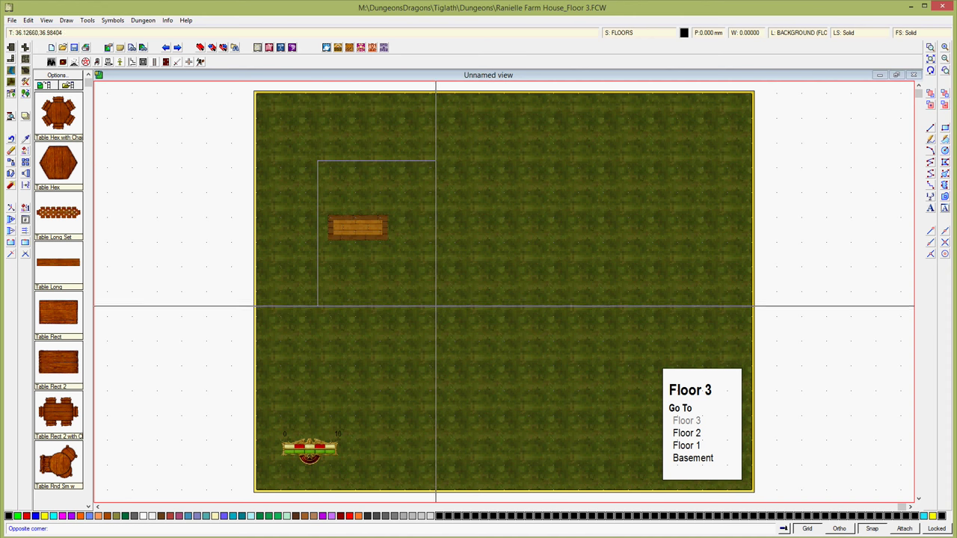
{"action": "left_click", "coordinate": [440, 305]}
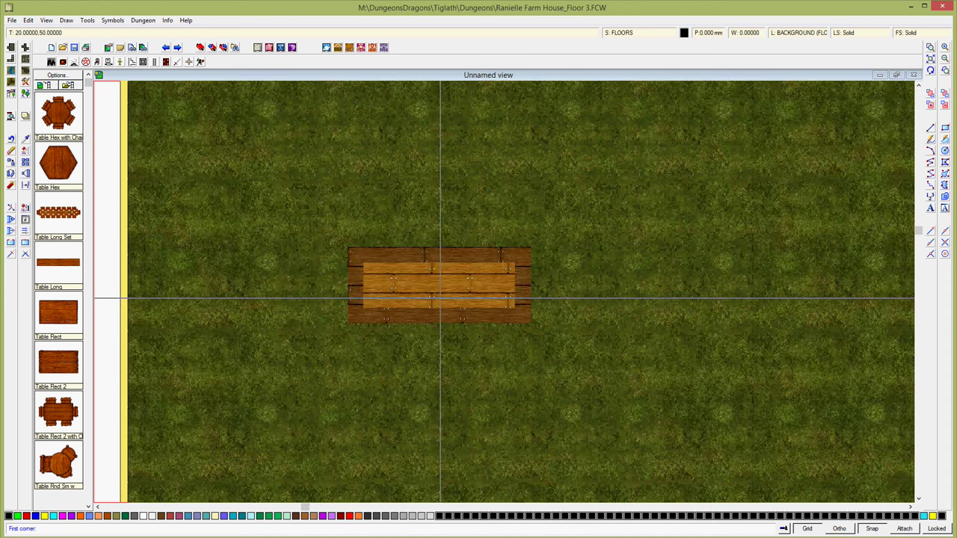
Step: Place one Ladder symbol at the small floor's left end after discarding the stray ladders
{"action": "left_click", "coordinate": [155, 62]}
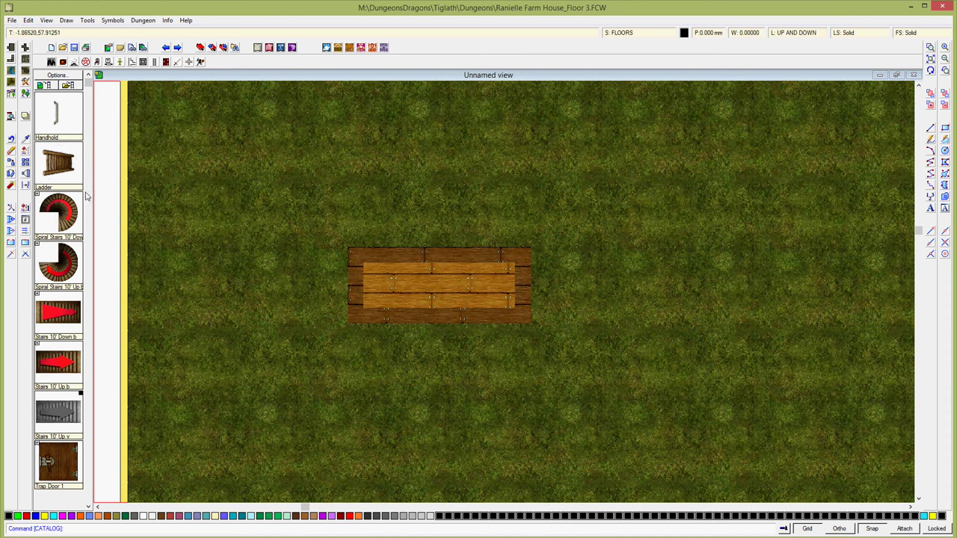
{"action": "left_click", "coordinate": [58, 163]}
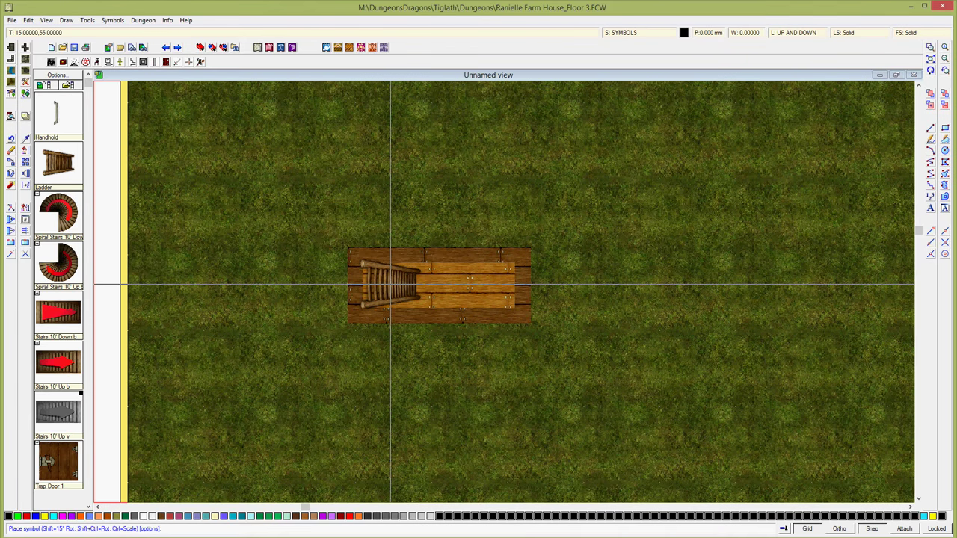
{"action": "left_click", "coordinate": [392, 284]}
{"action": "left_click", "coordinate": [355, 255]}
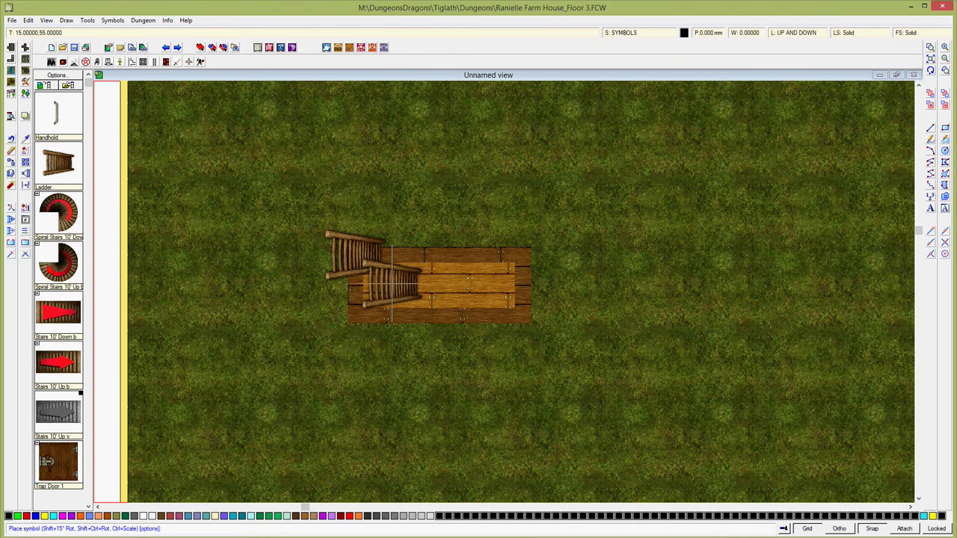
{"action": "key", "text": "Escape"}
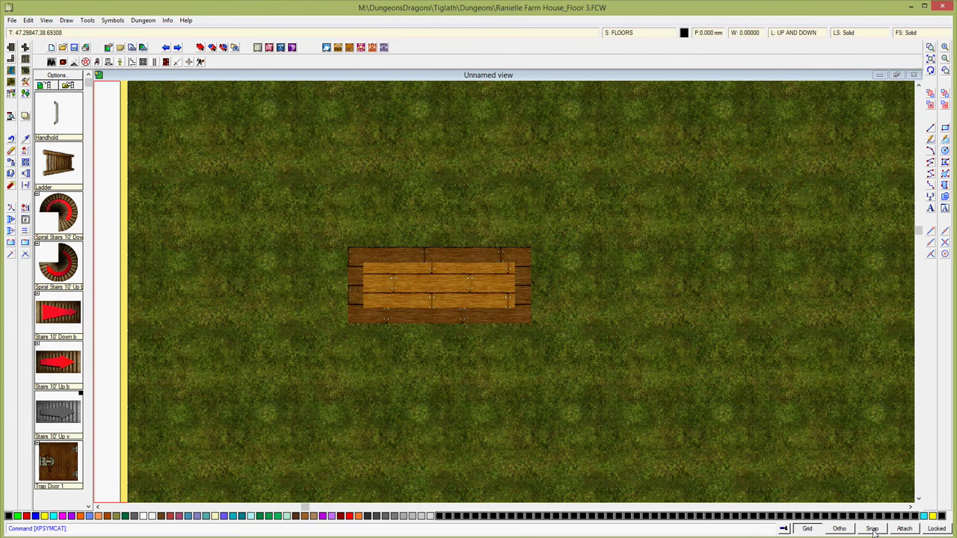
{"action": "left_click", "coordinate": [72, 169]}
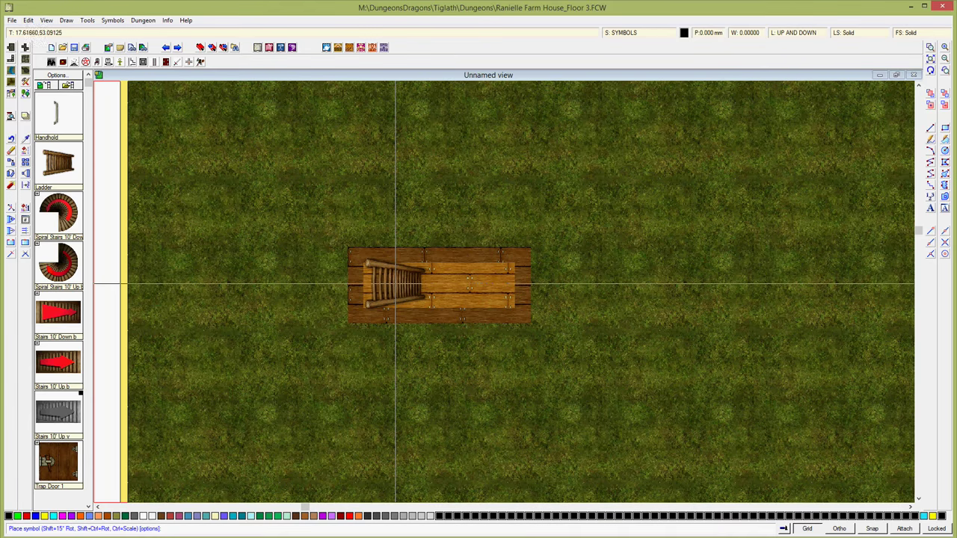
{"action": "left_click", "coordinate": [395, 284]}
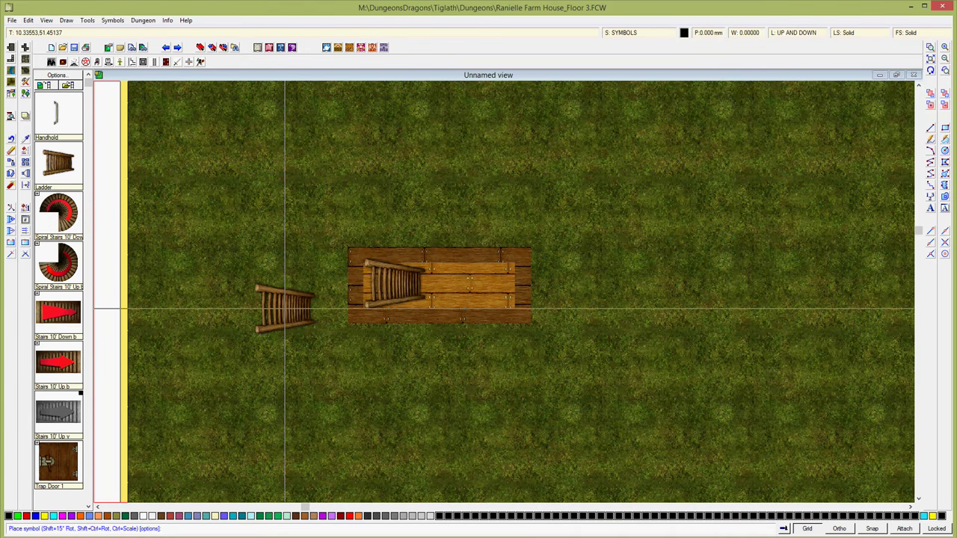
{"action": "right_click", "coordinate": [284, 307]}
{"action": "left_click", "coordinate": [528, 243]}
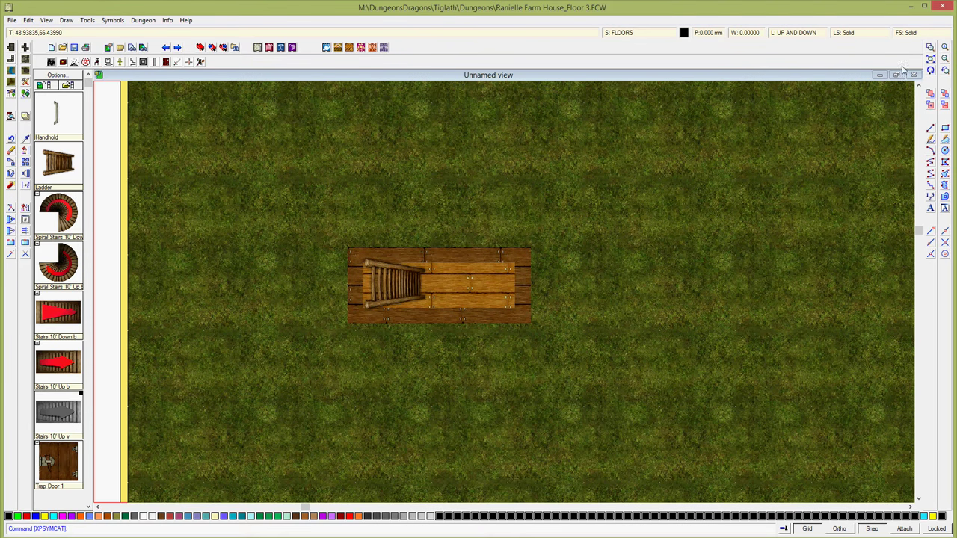
Step: Zoom out and start a new room with the default pine floor and oak wall styles
{"action": "left_click", "coordinate": [945, 59]}
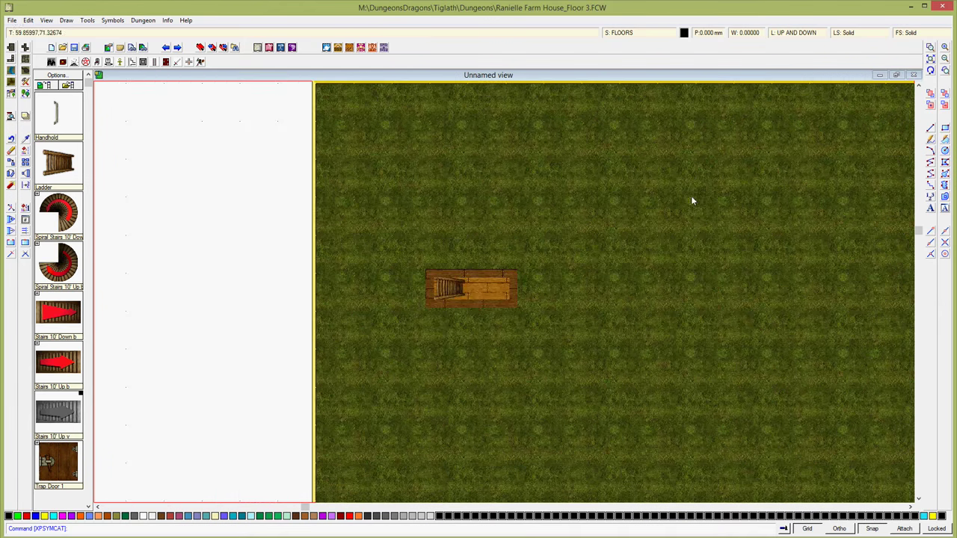
{"action": "left_click", "coordinate": [12, 48]}
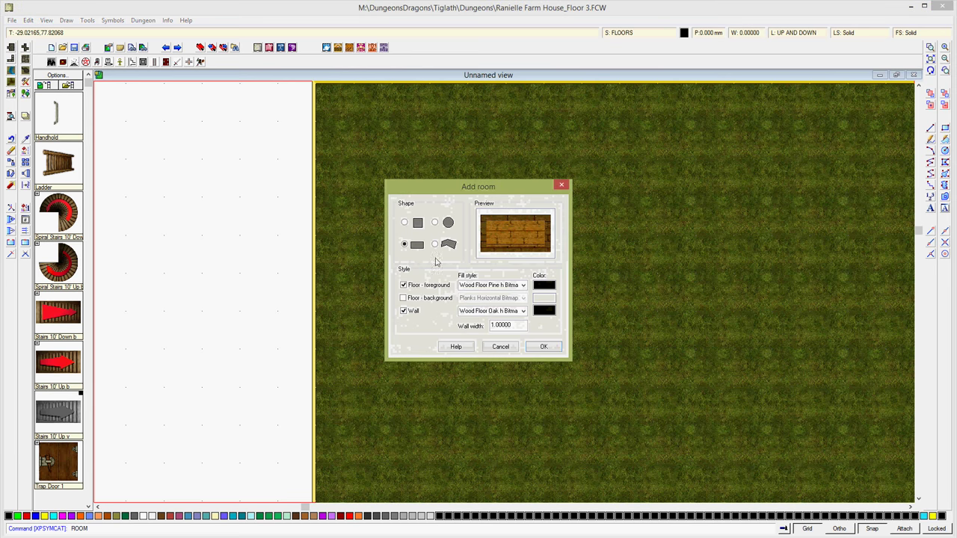
{"action": "left_click", "coordinate": [543, 346]}
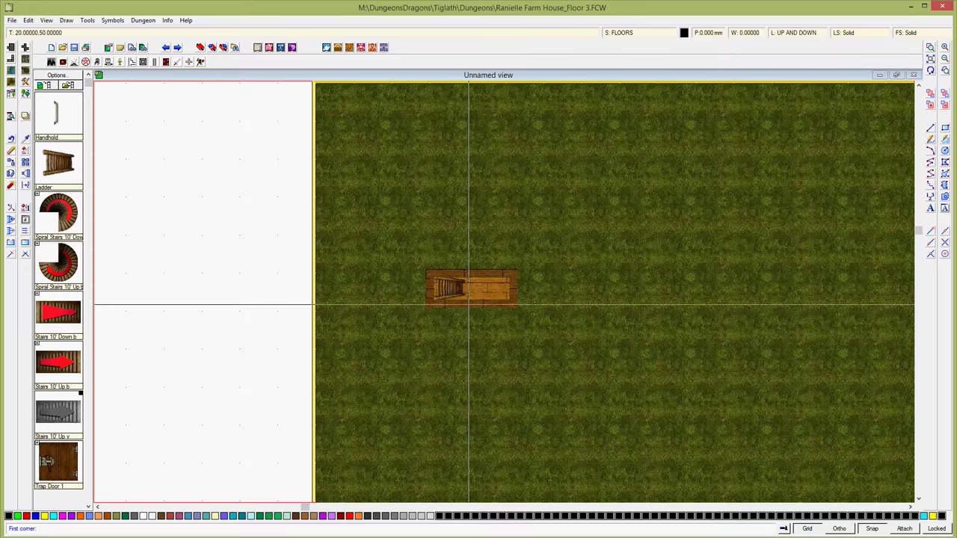
Step: Switch to the 5' Grid, 5 Snap grid with cursor snap turned on
{"action": "right_click", "coordinate": [807, 529]}
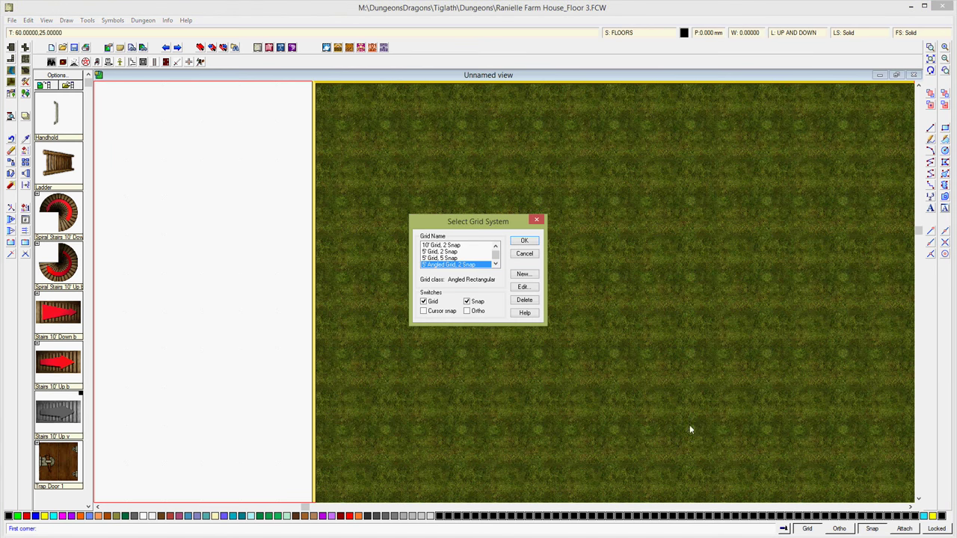
{"action": "left_click", "coordinate": [441, 258]}
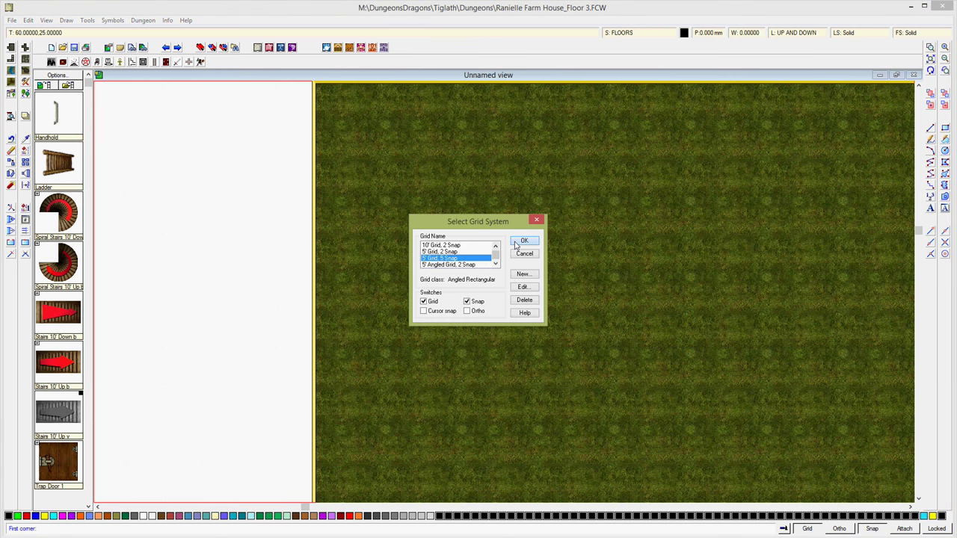
{"action": "left_click", "coordinate": [524, 240]}
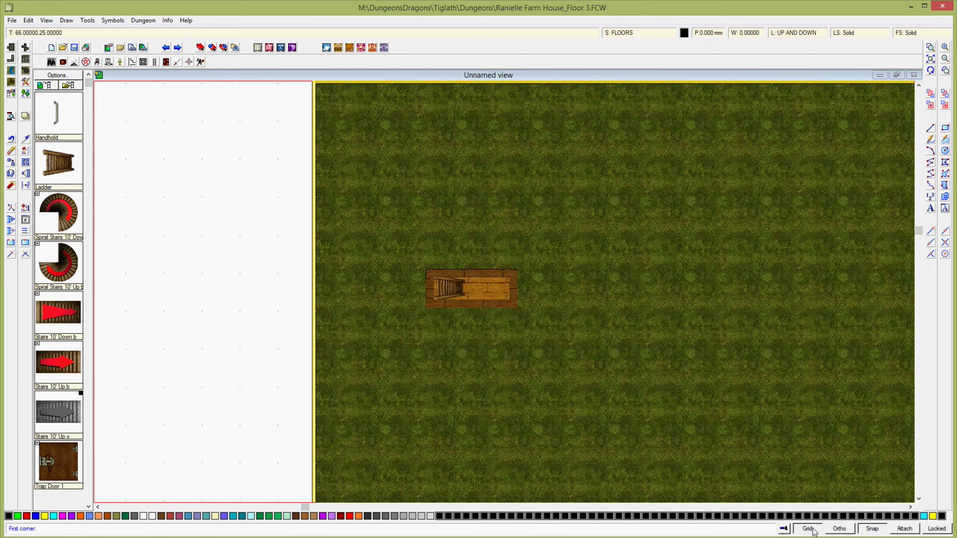
{"action": "right_click", "coordinate": [808, 529]}
{"action": "left_click", "coordinate": [424, 312]}
{"action": "left_click", "coordinate": [526, 240]}
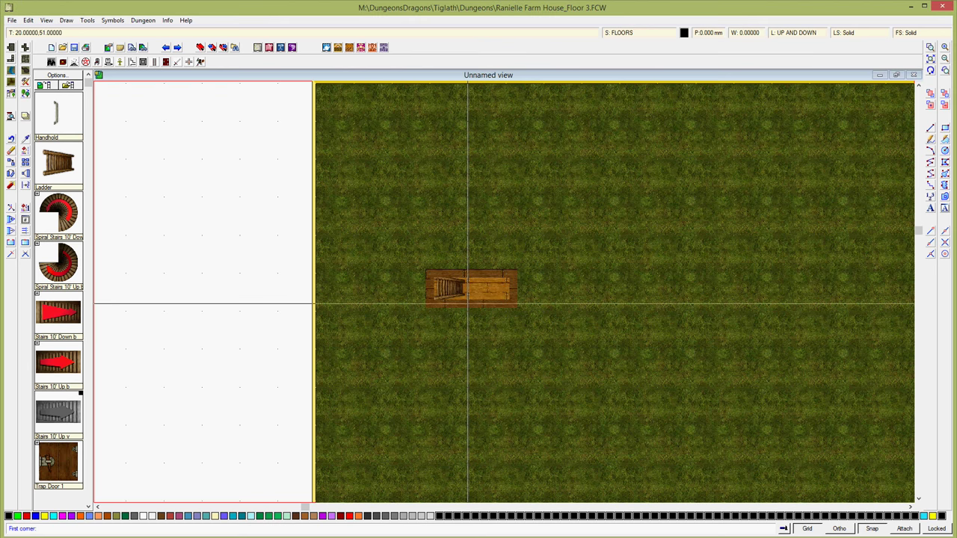
Step: Draw the larger room's corners extending below and right of the ladder room
{"action": "left_click", "coordinate": [468, 304]}
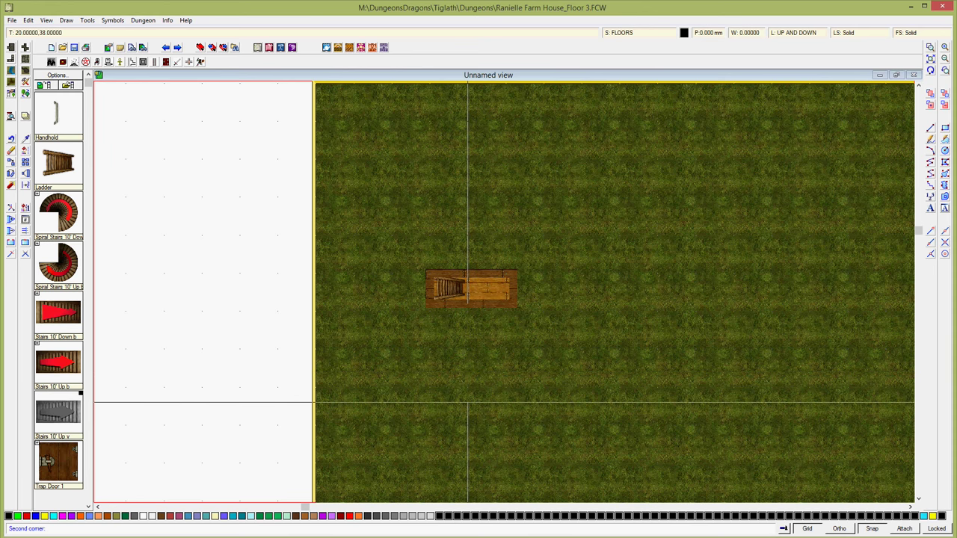
{"action": "left_click", "coordinate": [468, 404]}
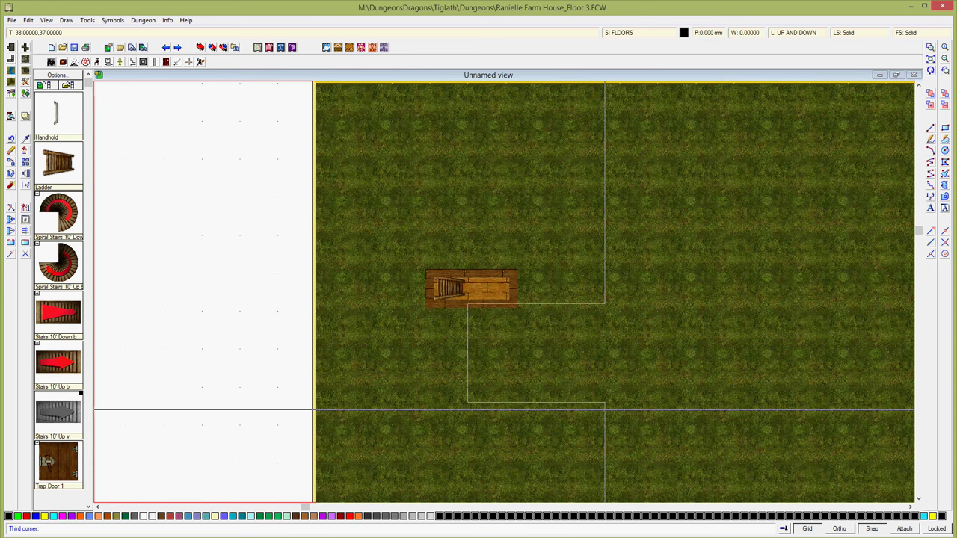
{"action": "left_click", "coordinate": [604, 409]}
{"action": "right_click", "coordinate": [605, 409]}
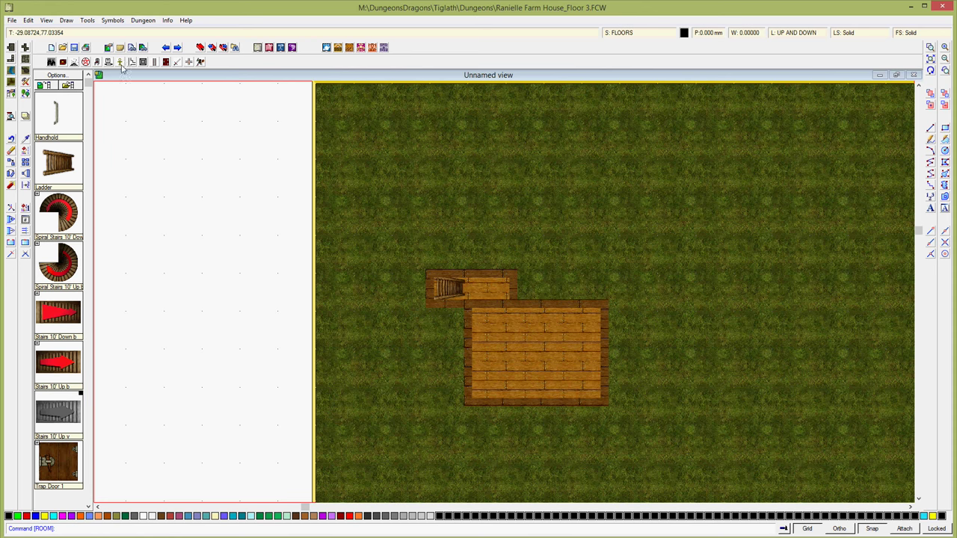
Step: Cut the shared wall open with a Wall Cutter 10 symbol and redraw the map
{"action": "left_click", "coordinate": [144, 62]}
{"action": "left_click", "coordinate": [166, 62]}
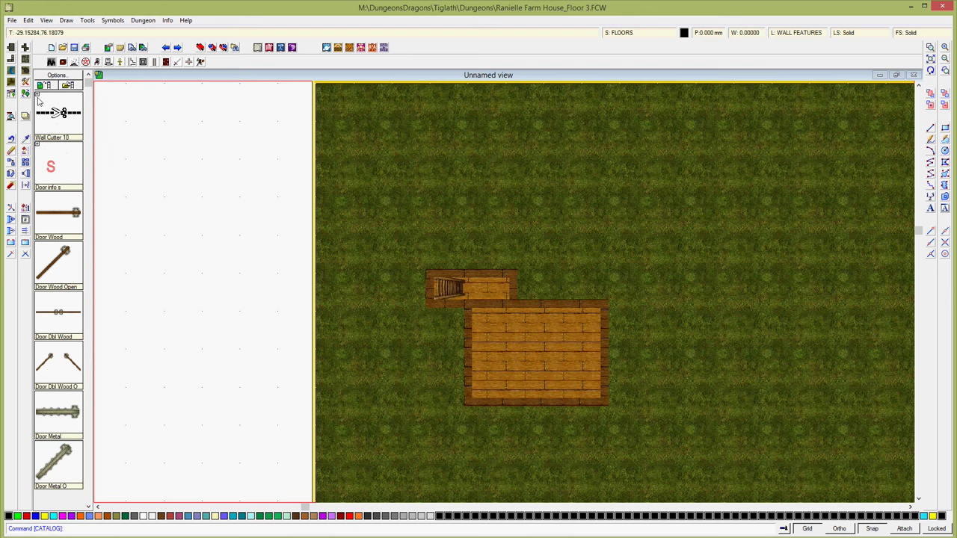
{"action": "left_click", "coordinate": [39, 99]}
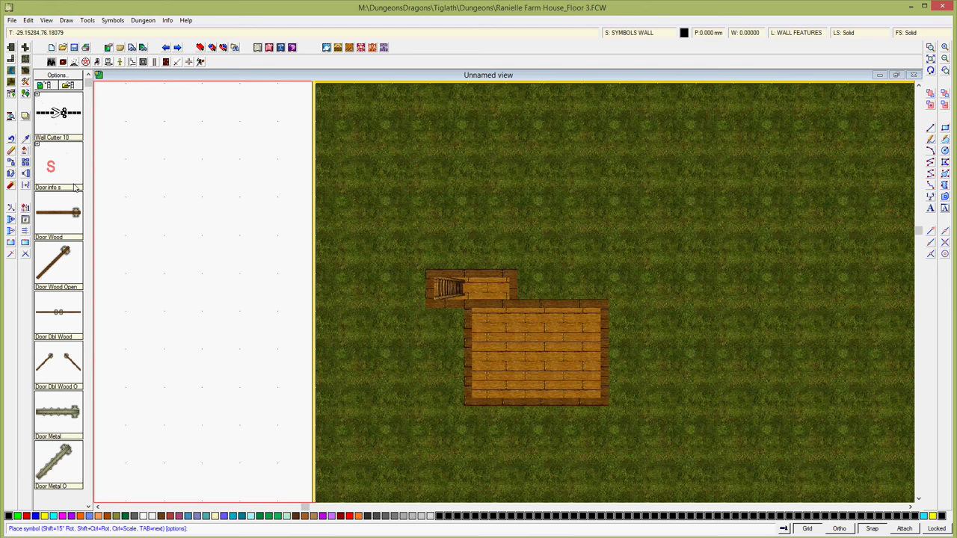
{"action": "left_click", "coordinate": [37, 94]}
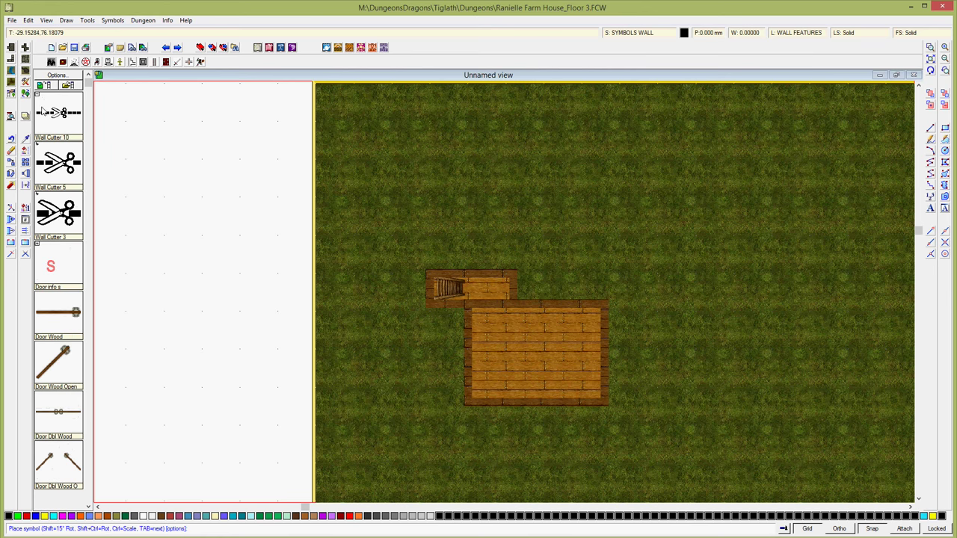
{"action": "left_click", "coordinate": [491, 304]}
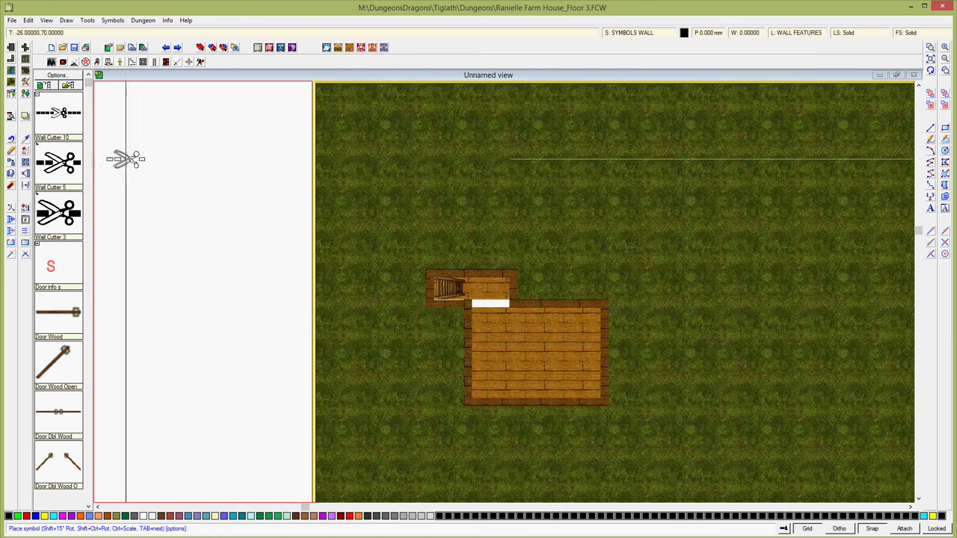
{"action": "right_click", "coordinate": [133, 158]}
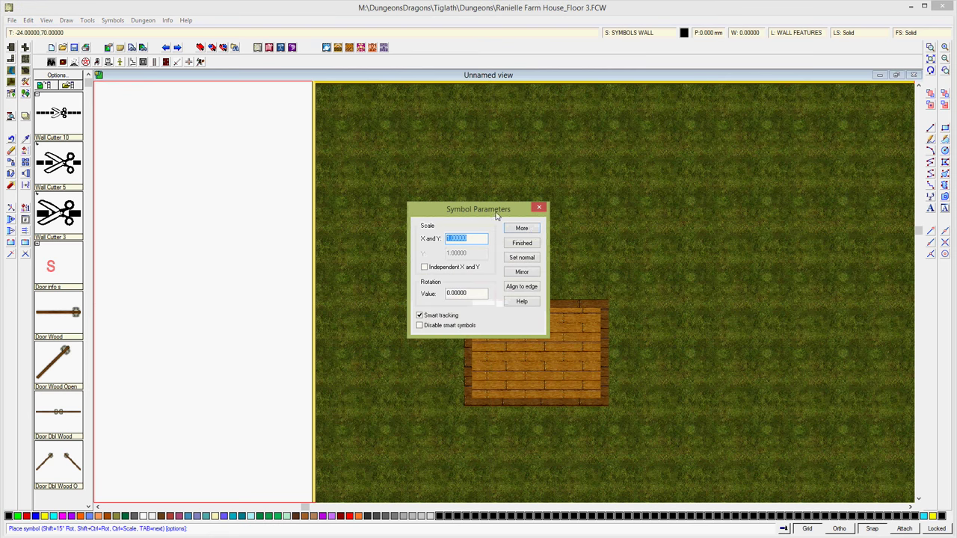
{"action": "left_click", "coordinate": [522, 244]}
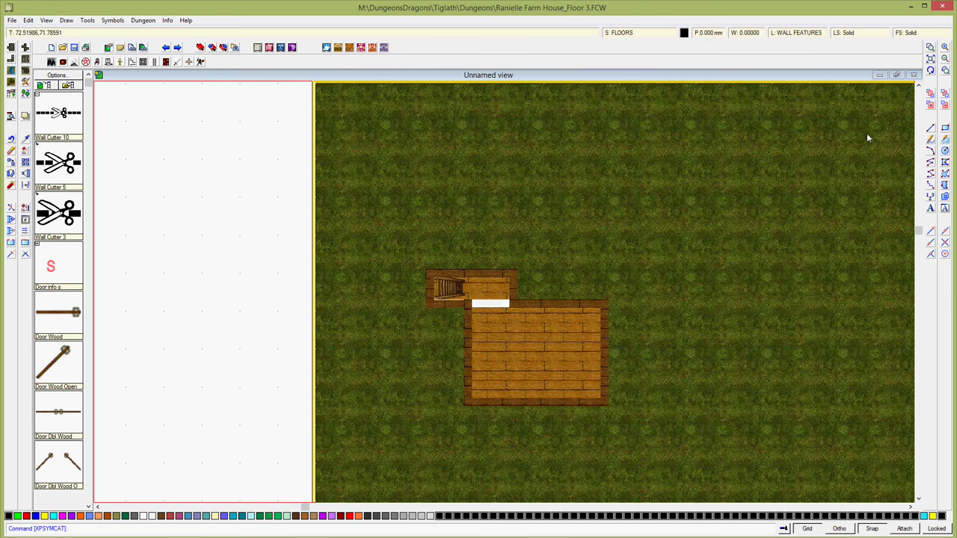
{"action": "left_click", "coordinate": [931, 70]}
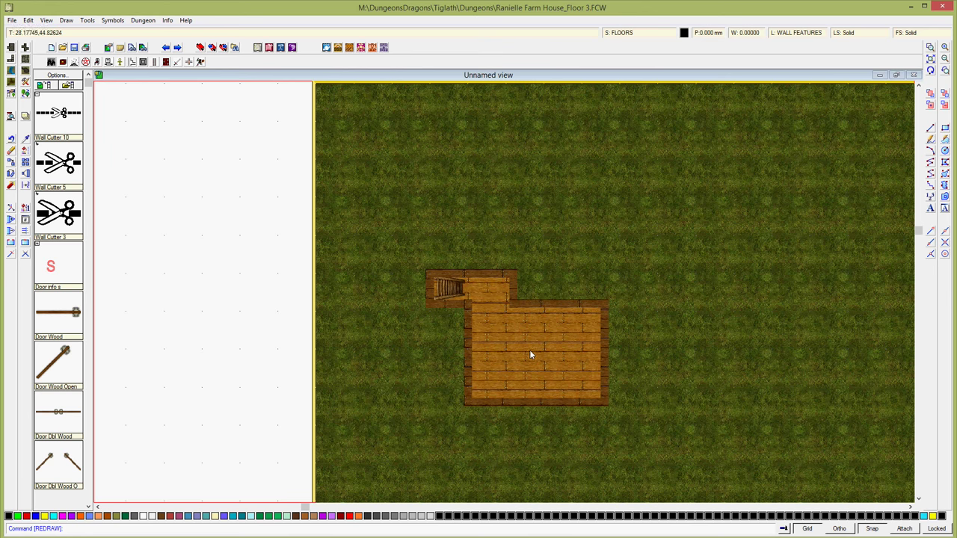
Step: Zoom to the extents of Floor 3 so the whole map and its Go To legend show
{"action": "left_click", "coordinate": [930, 59]}
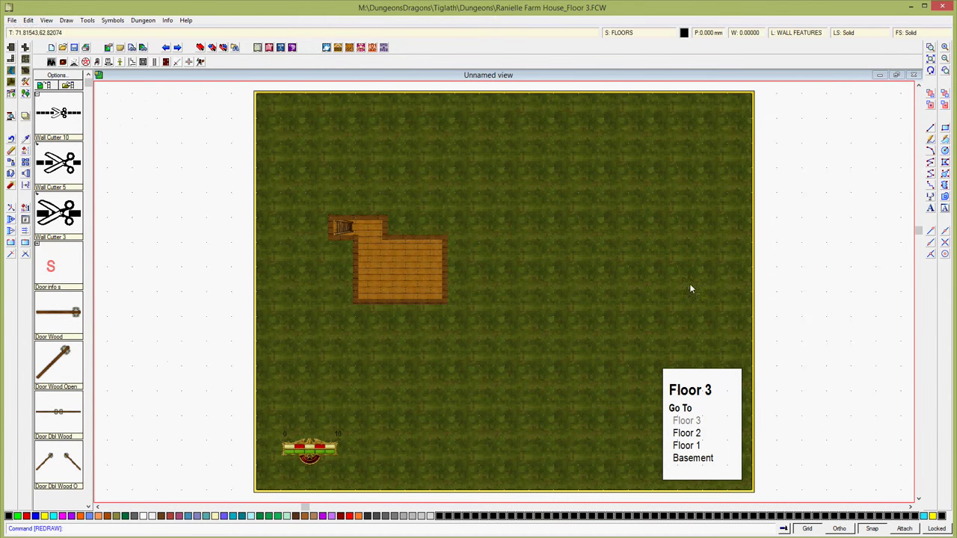
Step: Switch to the Floor 1 map from the legend and thaw all its layers
{"action": "left_click", "coordinate": [686, 447]}
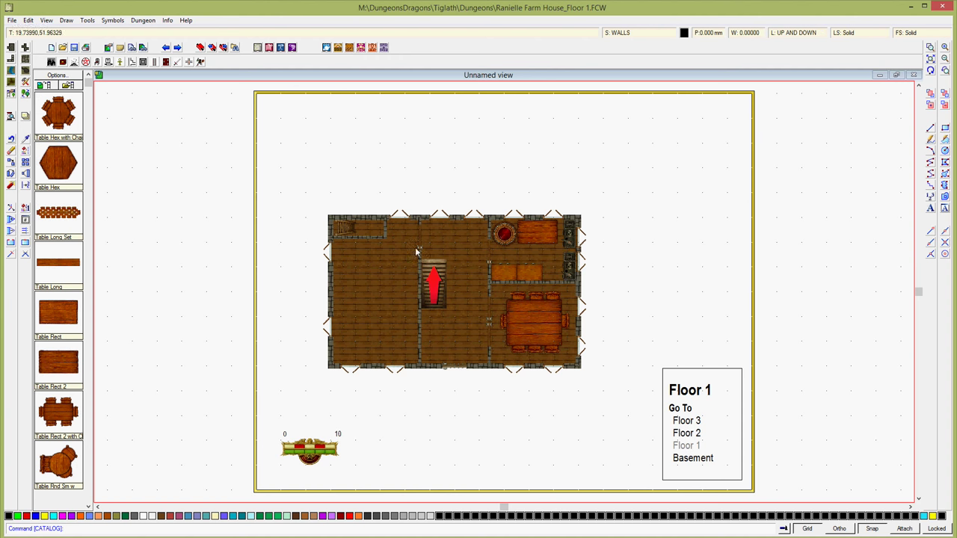
{"action": "left_click", "coordinate": [793, 32]}
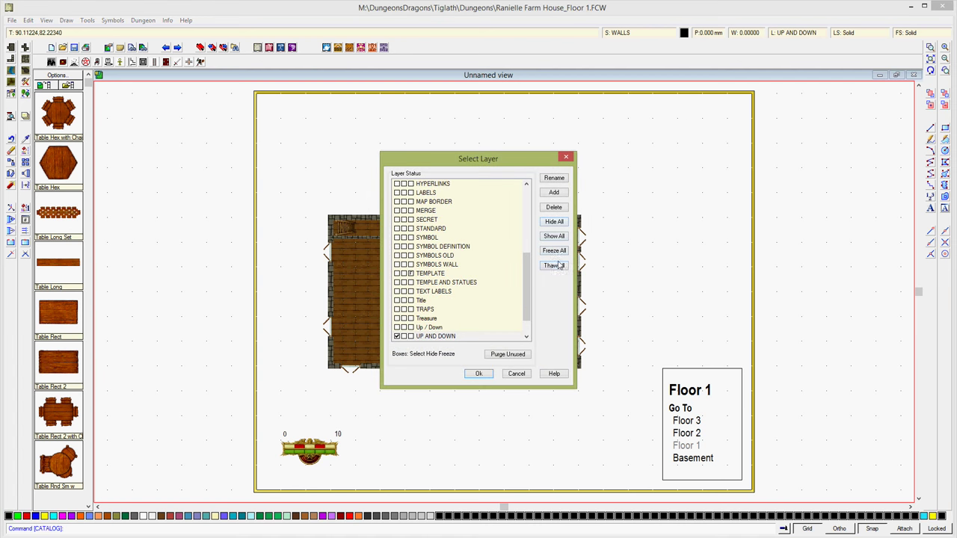
{"action": "left_click", "coordinate": [557, 267]}
{"action": "left_click", "coordinate": [479, 374]}
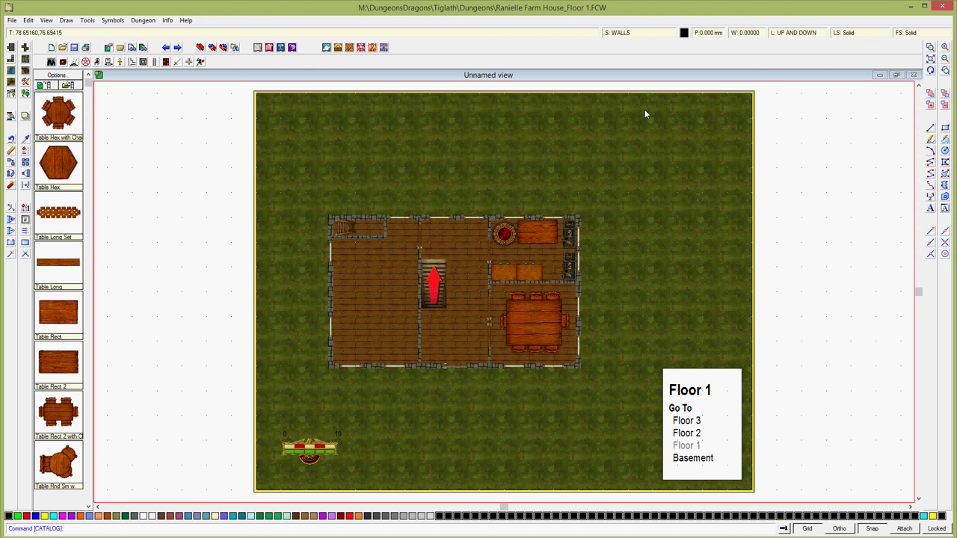
Step: Tick Activate Sheet Effects in Drawing Sheets and Effects for Floor 1
{"action": "left_click", "coordinate": [620, 33]}
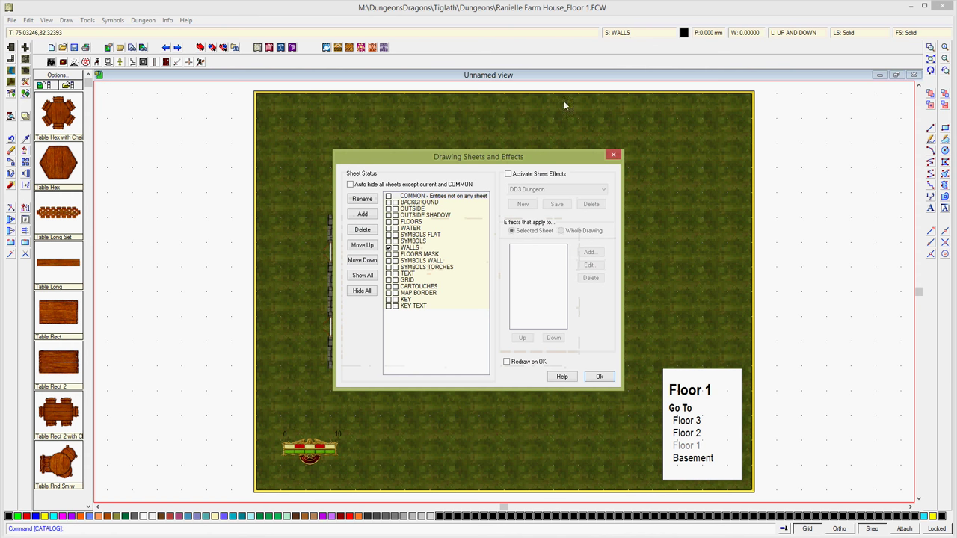
{"action": "left_click", "coordinate": [508, 175]}
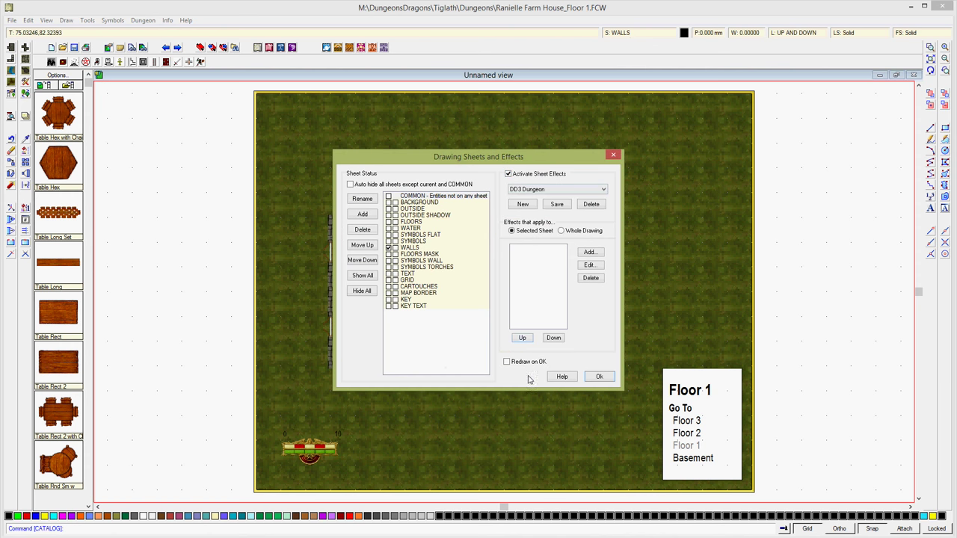
{"action": "left_click", "coordinate": [599, 377]}
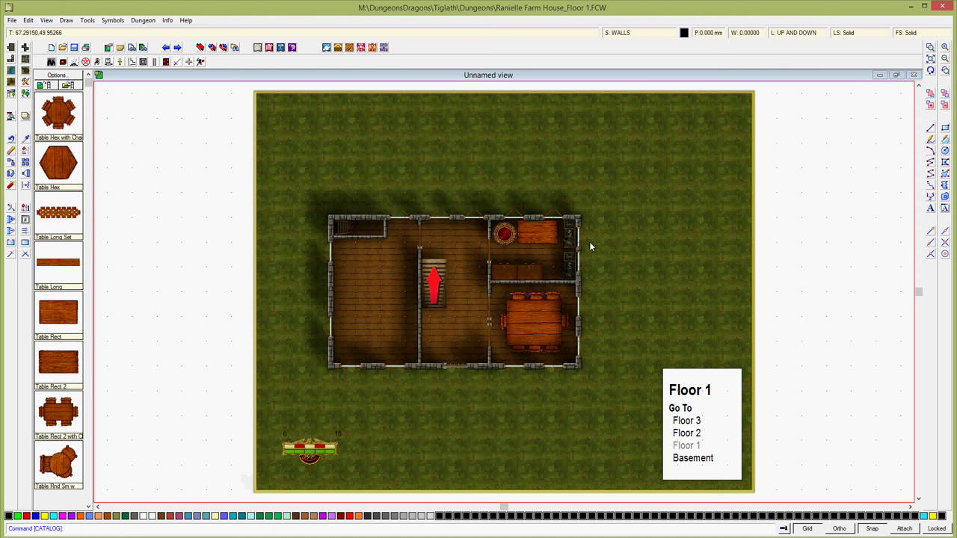
Step: Review and accept the WALLS sheet's Wall Shadow settings, then apply the sheet effects
{"action": "left_click", "coordinate": [621, 35]}
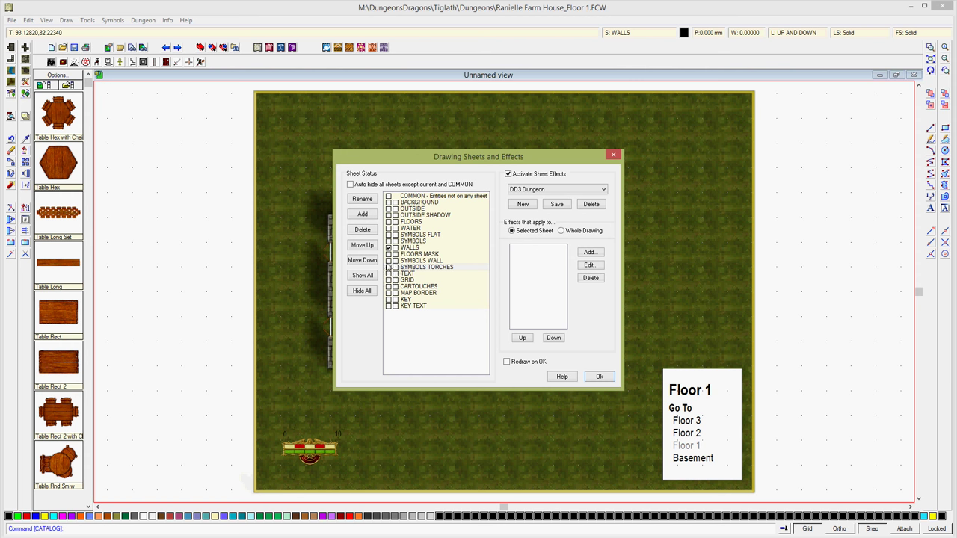
{"action": "left_click", "coordinate": [409, 248]}
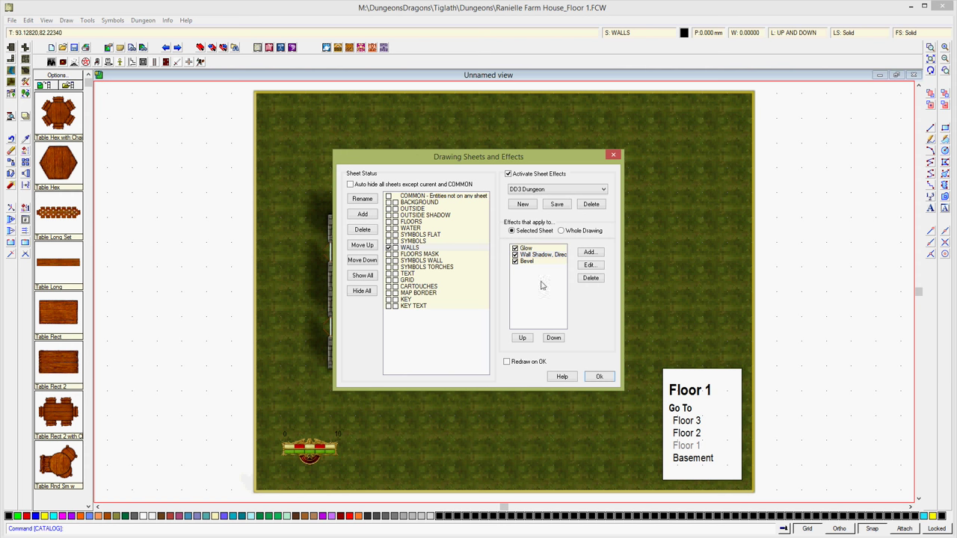
{"action": "left_click", "coordinate": [590, 266]}
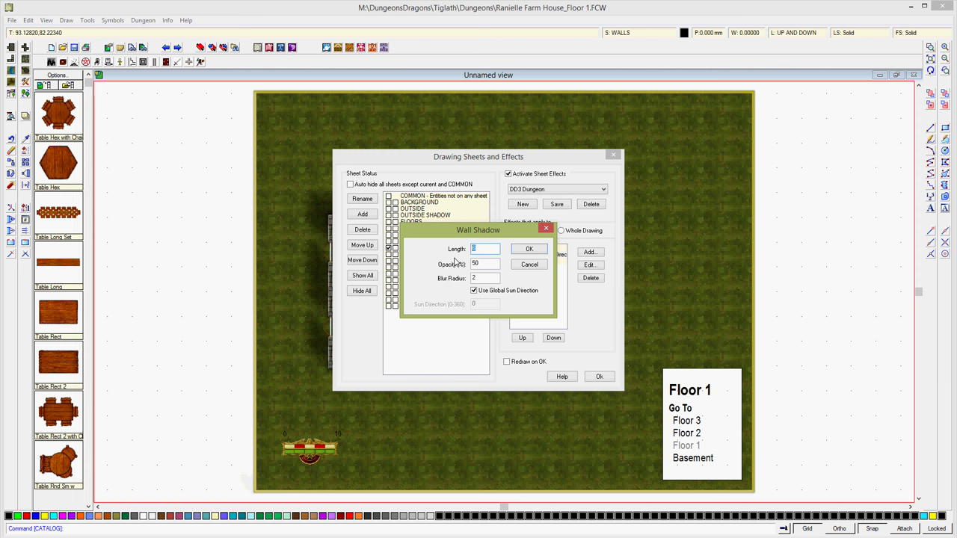
{"action": "left_click", "coordinate": [528, 249]}
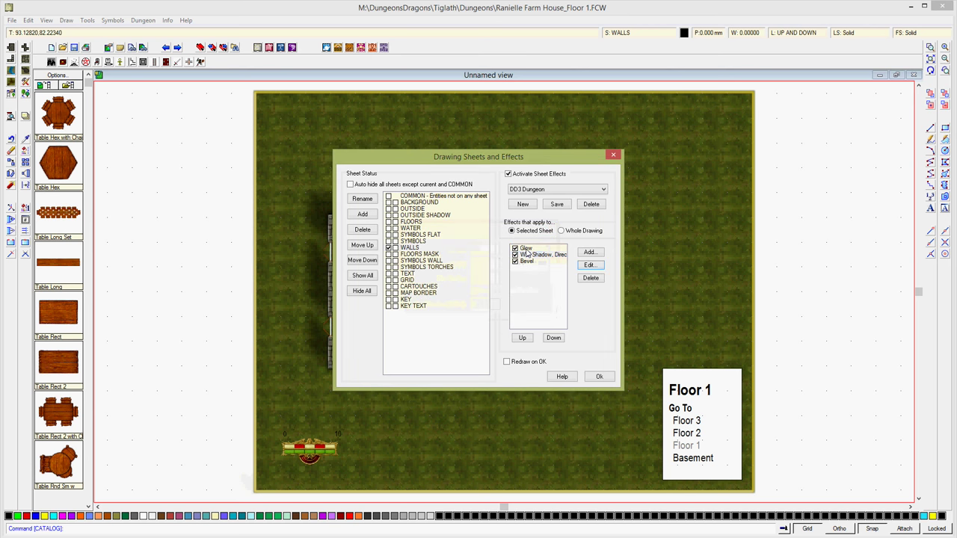
{"action": "left_click", "coordinate": [598, 378]}
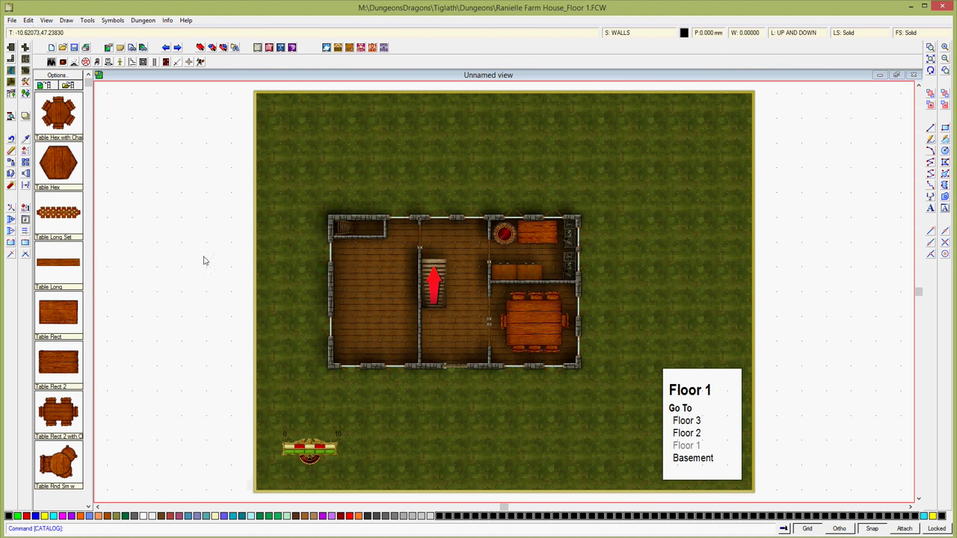
Step: Export the map as PNG bitmap 'Ranielle Farm House_Floor 1.PNG' with default bitmap options
{"action": "left_click", "coordinate": [11, 21]}
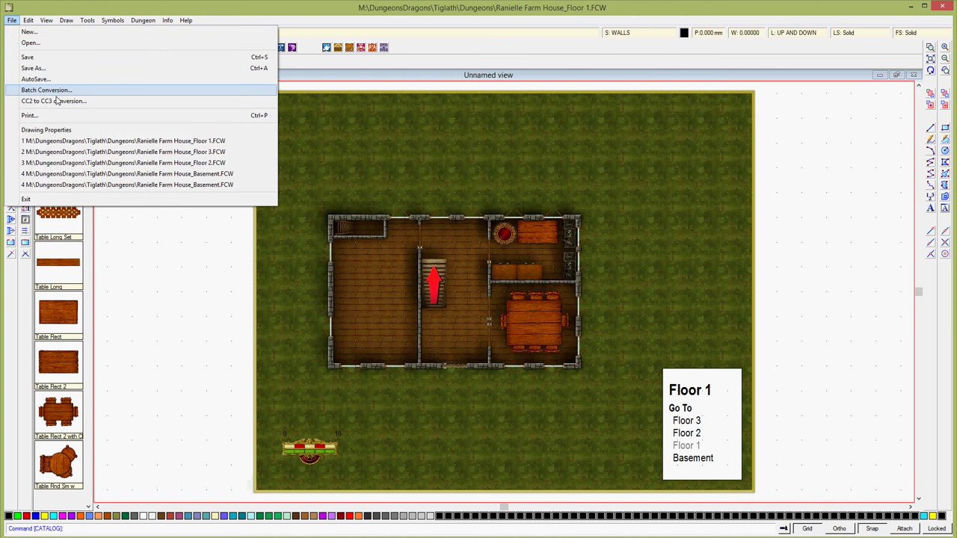
{"action": "left_click", "coordinate": [33, 68]}
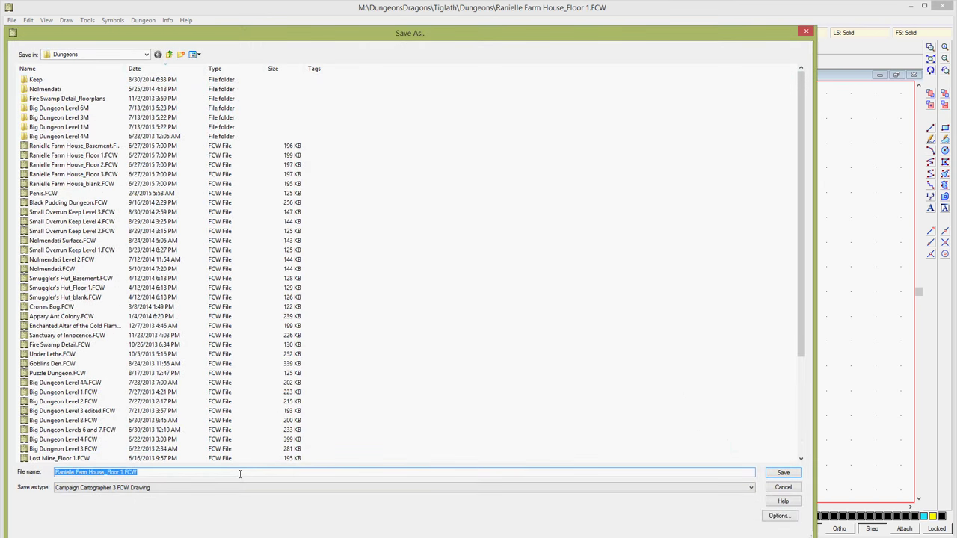
{"action": "left_click", "coordinate": [208, 488]}
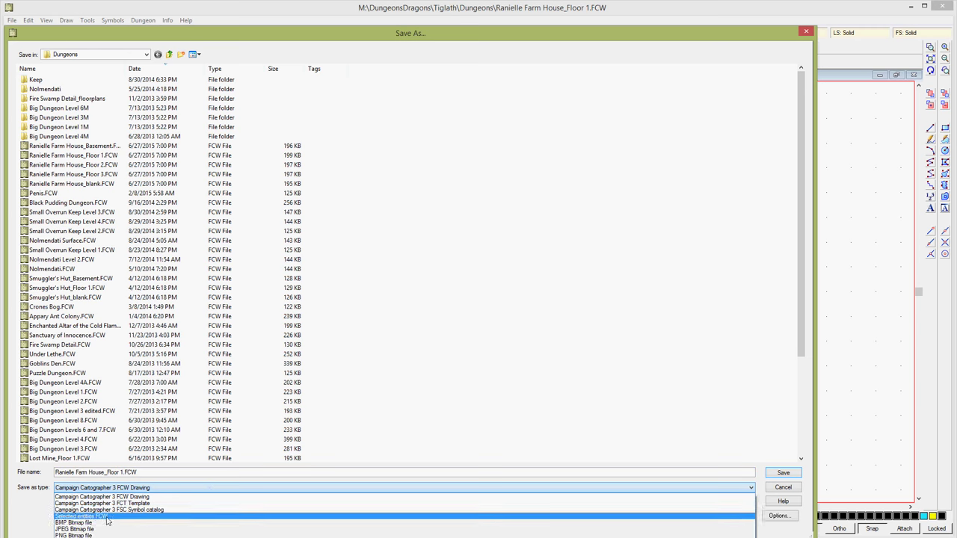
{"action": "left_click", "coordinate": [74, 535]}
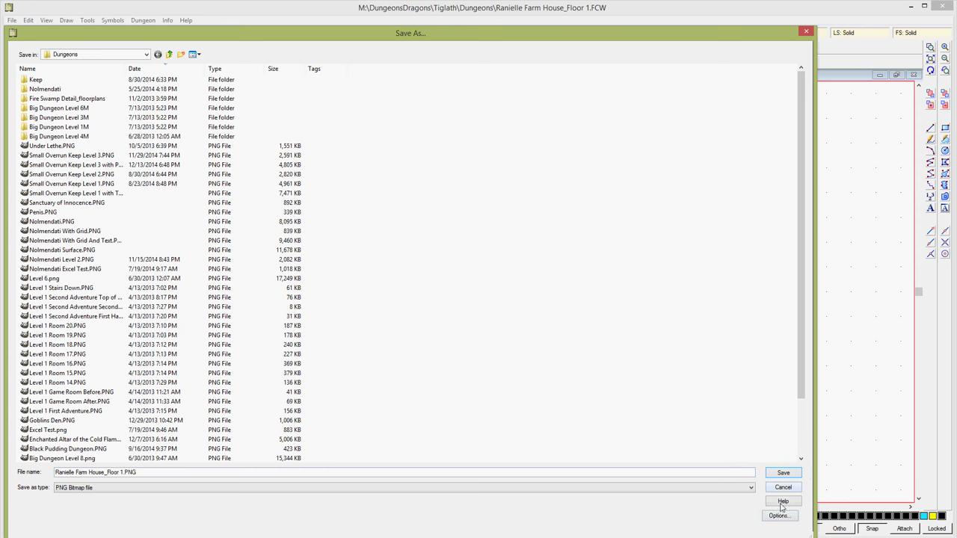
{"action": "left_click", "coordinate": [778, 516]}
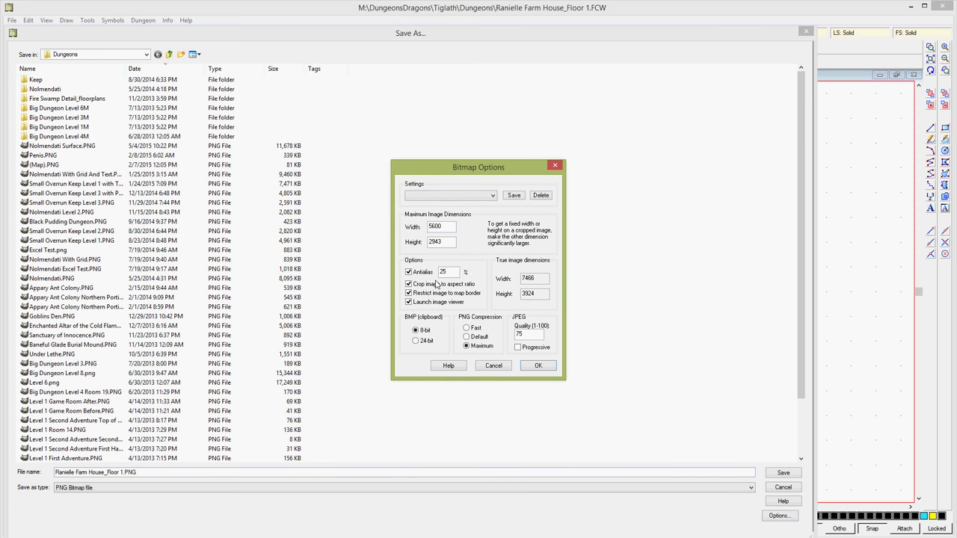
{"action": "left_click", "coordinate": [538, 366]}
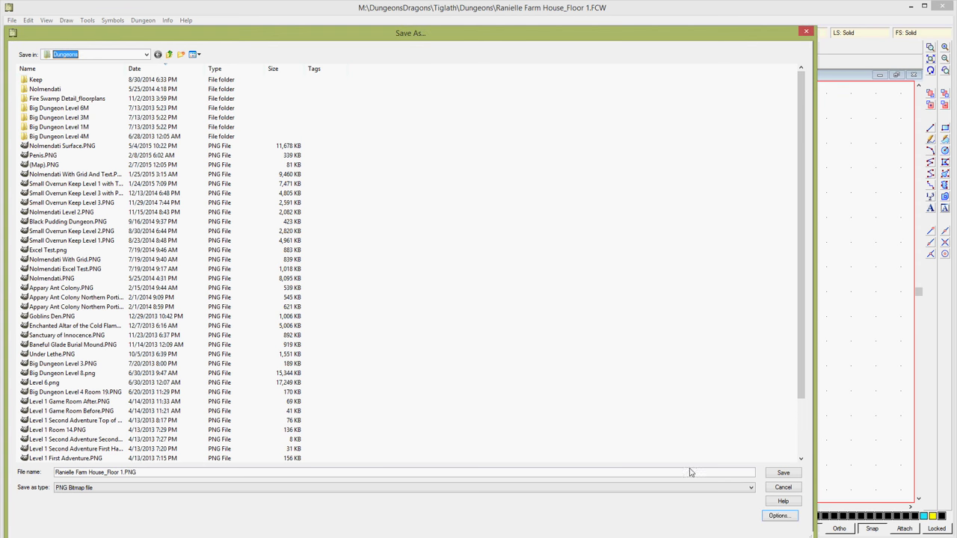
{"action": "left_click", "coordinate": [784, 474]}
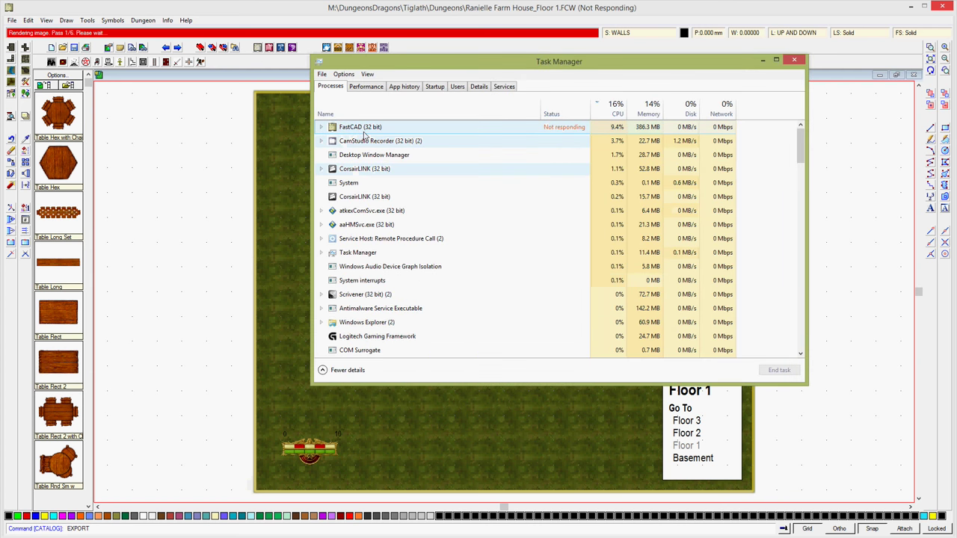
Step: Check CPU usage on Task Manager's Performance tab and launch Resource Monitor
{"action": "left_click", "coordinate": [366, 85]}
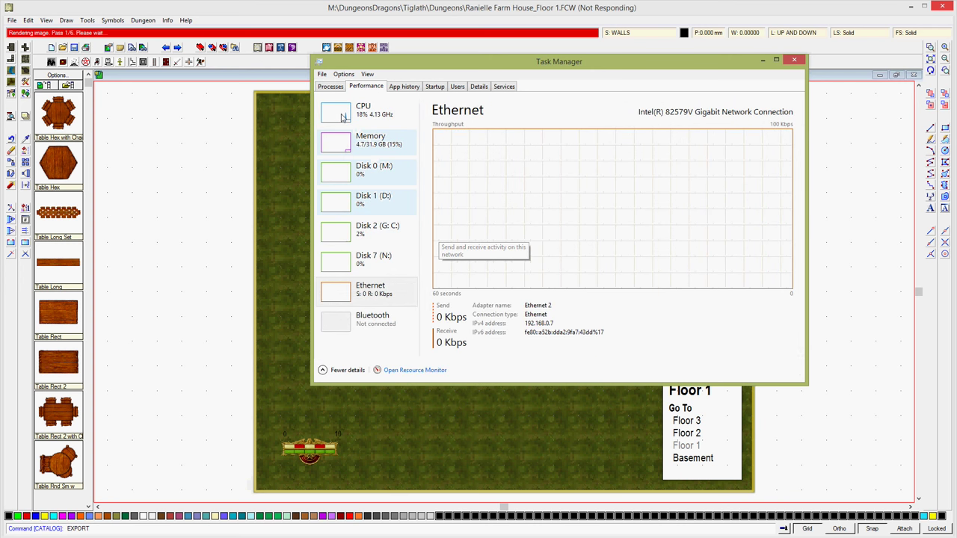
{"action": "left_click", "coordinate": [366, 110]}
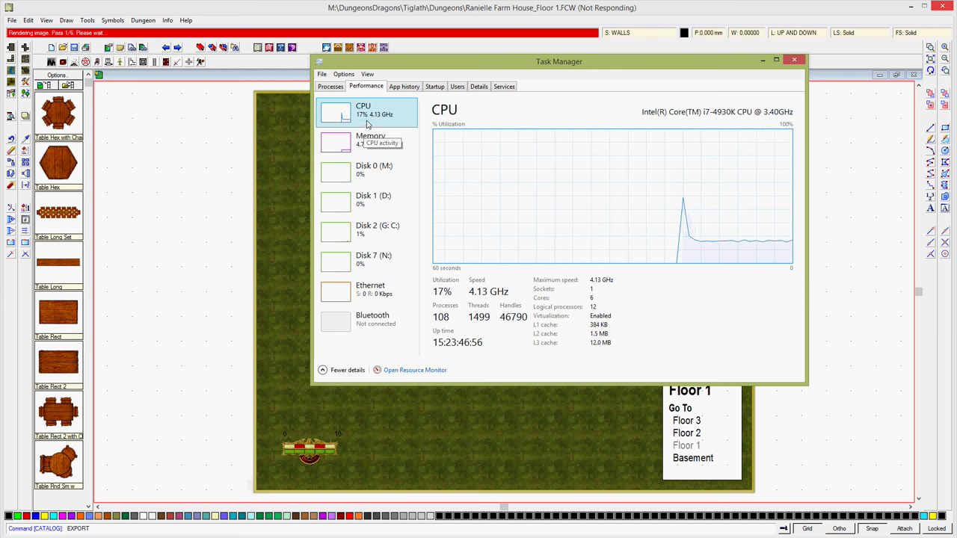
{"action": "left_click", "coordinate": [330, 87]}
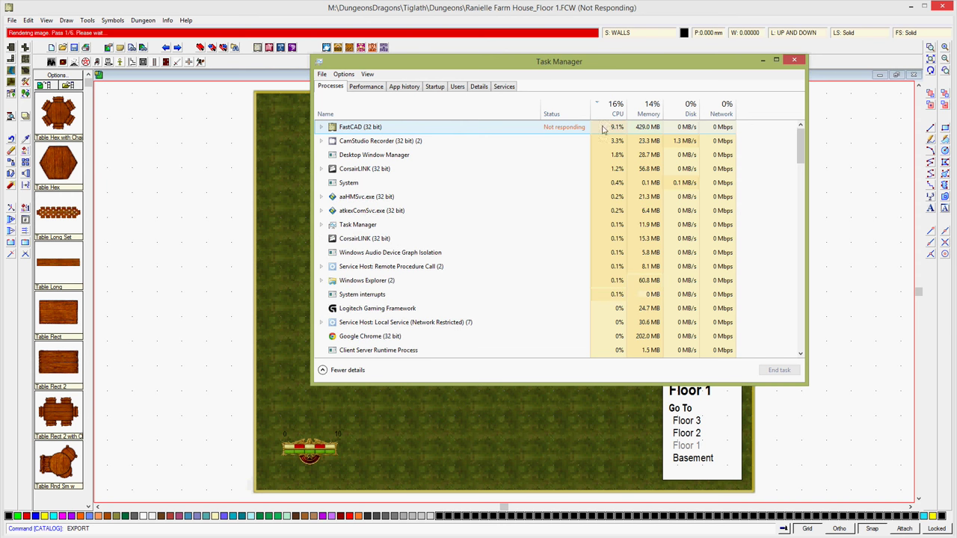
{"action": "left_click", "coordinate": [367, 87]}
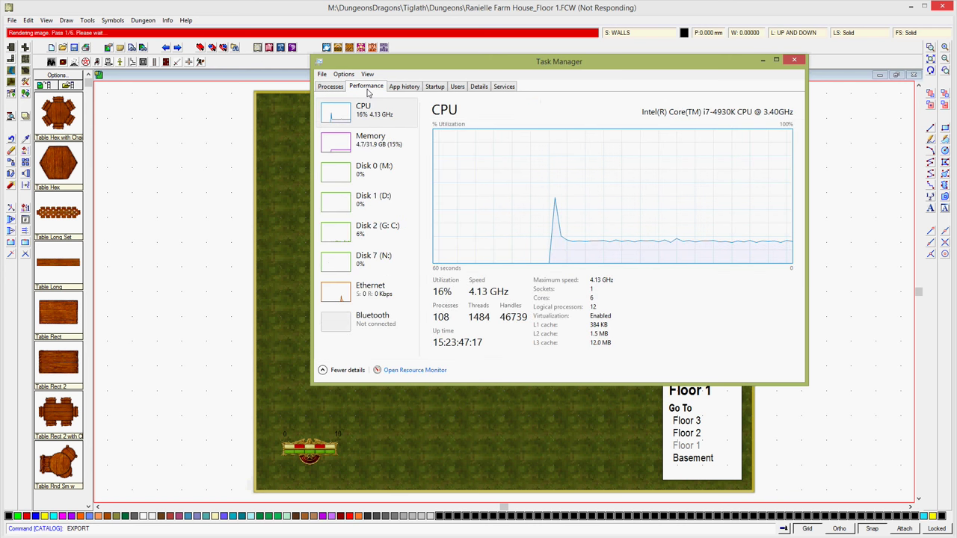
{"action": "left_click", "coordinate": [413, 371]}
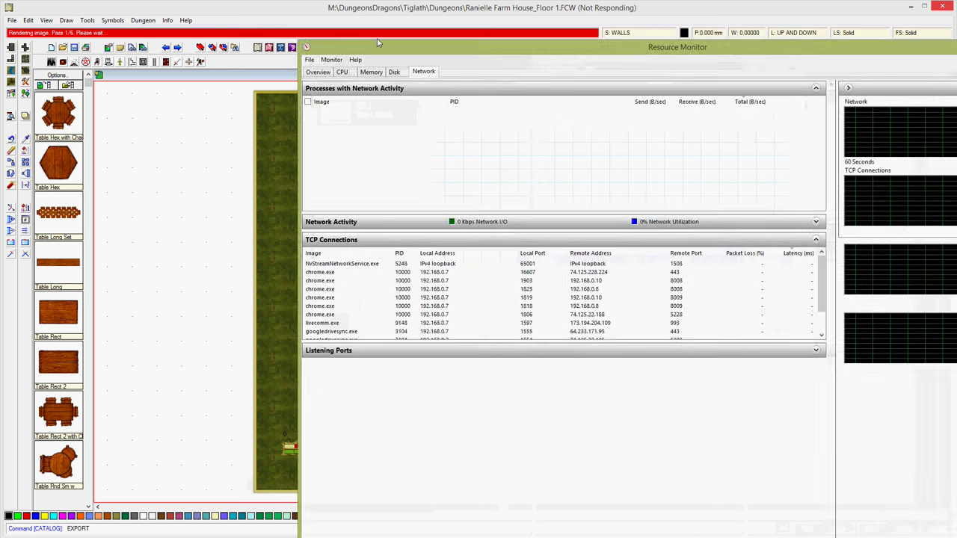
{"action": "left_click_drag", "start_coordinate": [457, 44], "coordinate": [216, 18]}
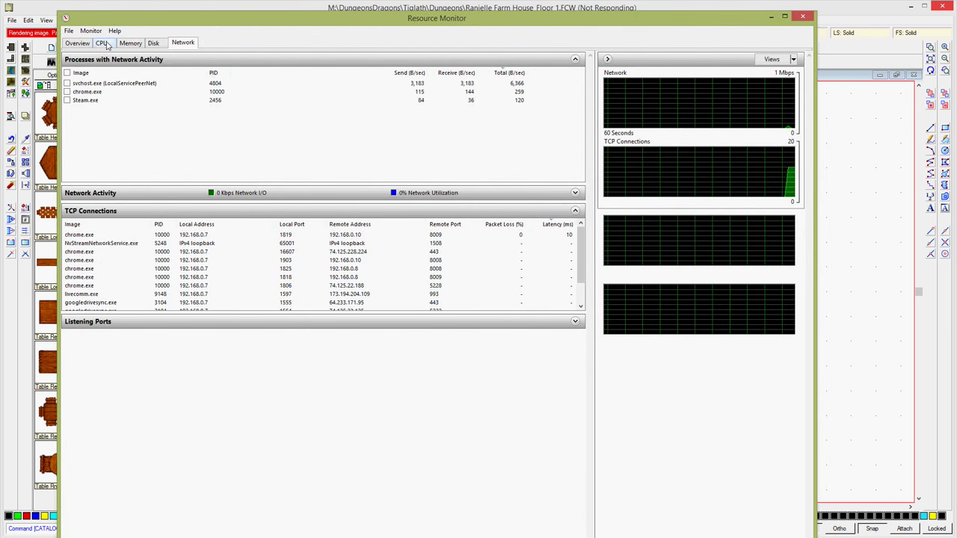
Step: Check per-process CPU use sorted by Average CPU in Resource Monitor, then close it
{"action": "left_click", "coordinate": [104, 43]}
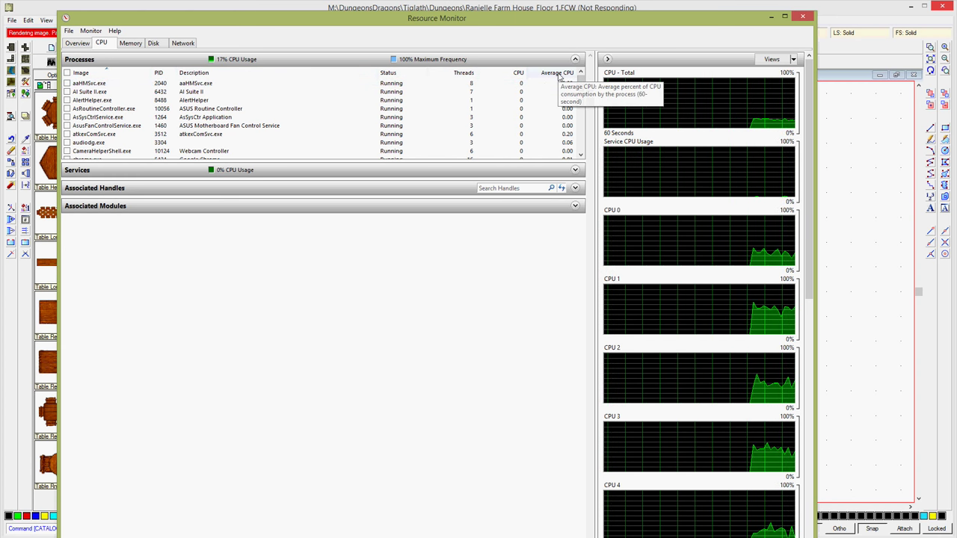
{"action": "left_click", "coordinate": [560, 75]}
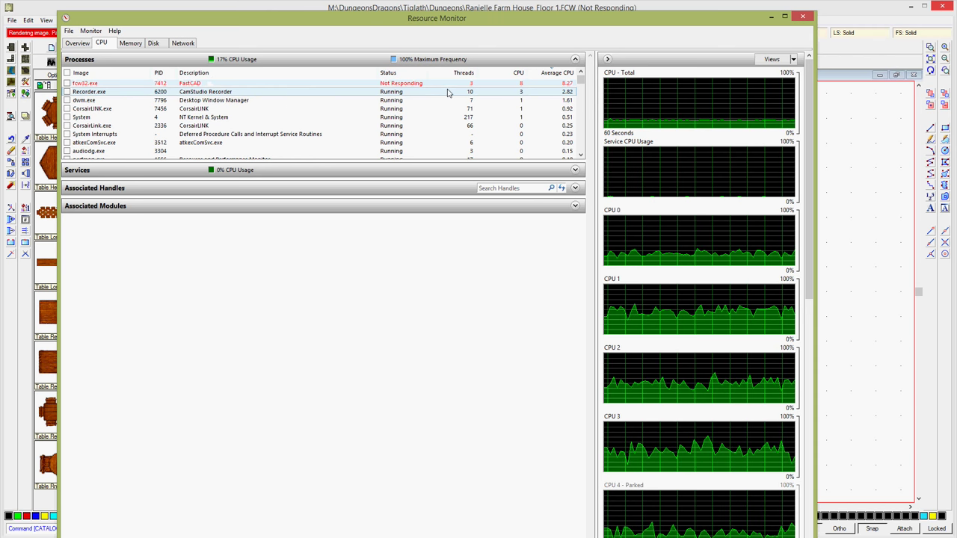
{"action": "left_click", "coordinate": [803, 16]}
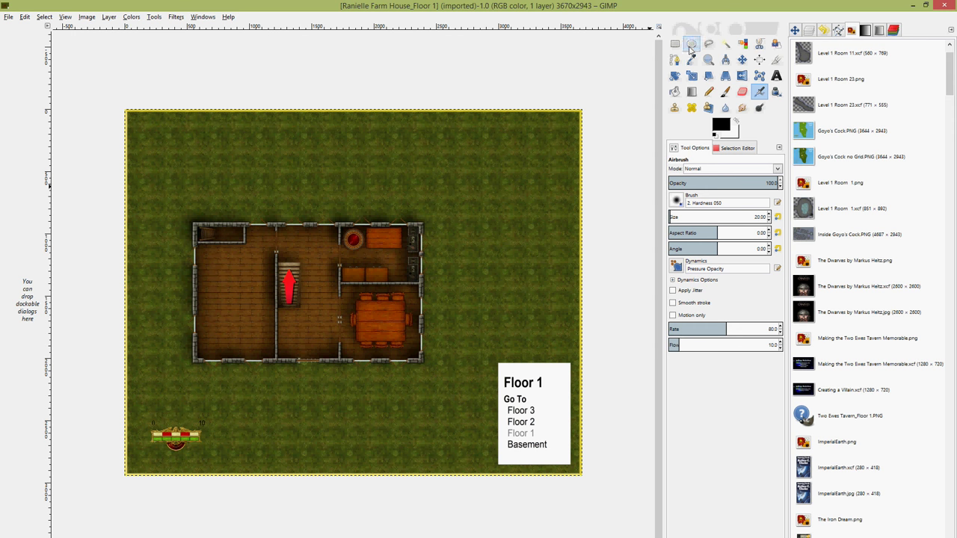
Step: Zoom into the upper-left room of the Floor 1 map and scan across the floor plan
{"action": "left_click", "coordinate": [708, 60]}
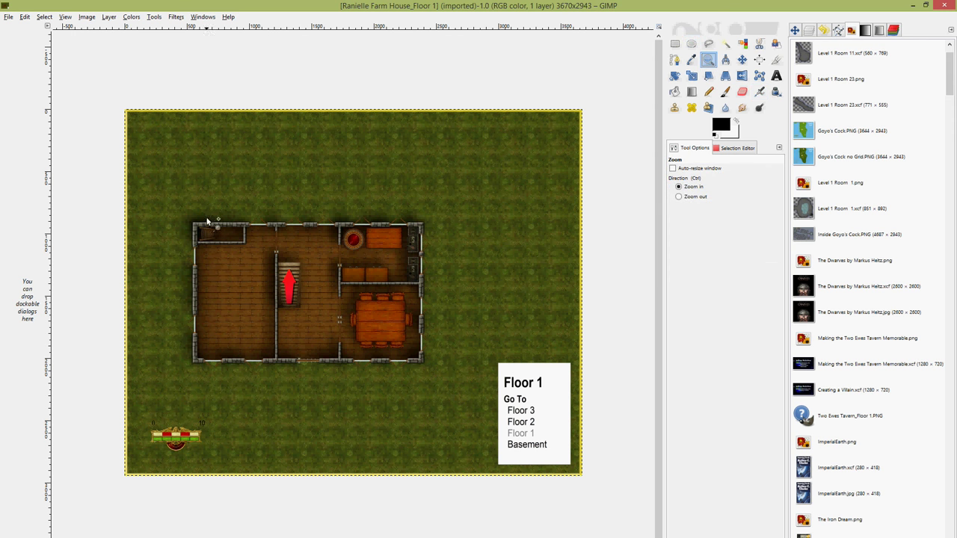
{"action": "left_click_drag", "start_coordinate": [167, 201], "coordinate": [290, 372]}
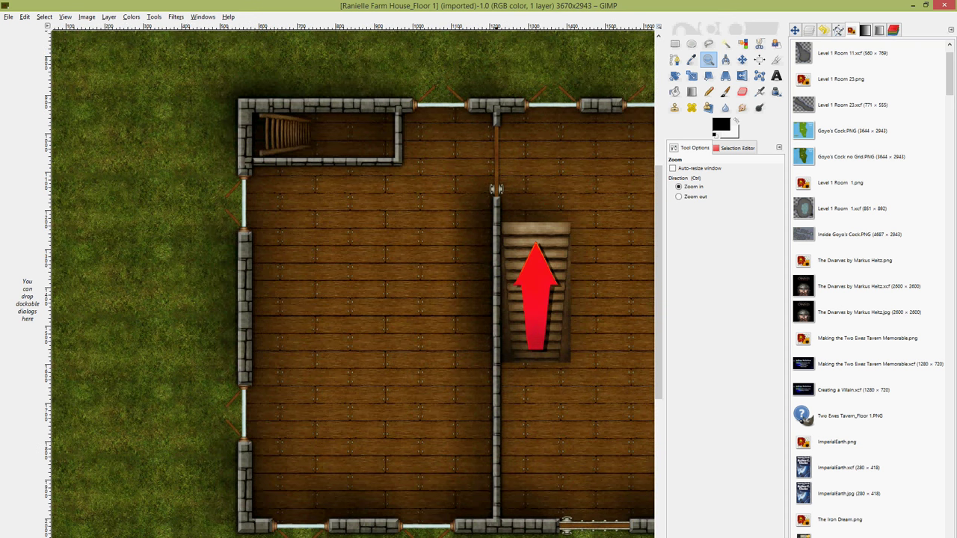
{"action": "scroll", "coordinate": [353, 288], "scroll_direction": "right", "scroll_amount": 8}
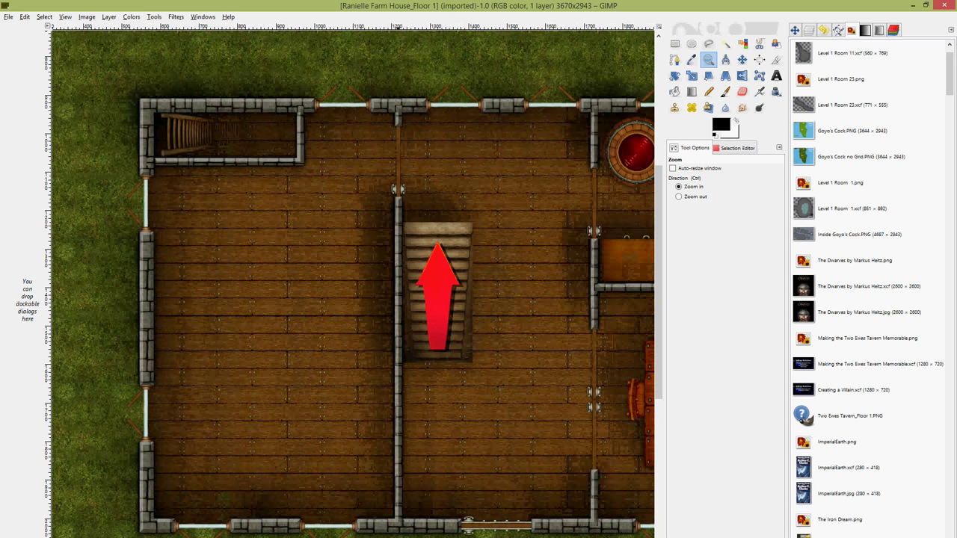
{"action": "scroll", "coordinate": [353, 288], "scroll_direction": "right", "scroll_amount": 4}
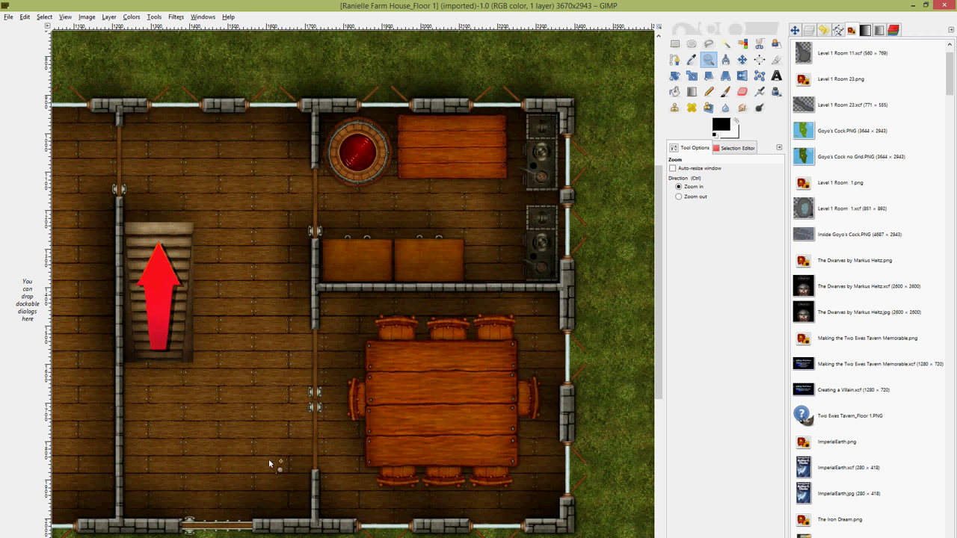
{"action": "scroll", "coordinate": [353, 280], "scroll_direction": "left", "scroll_amount": 10}
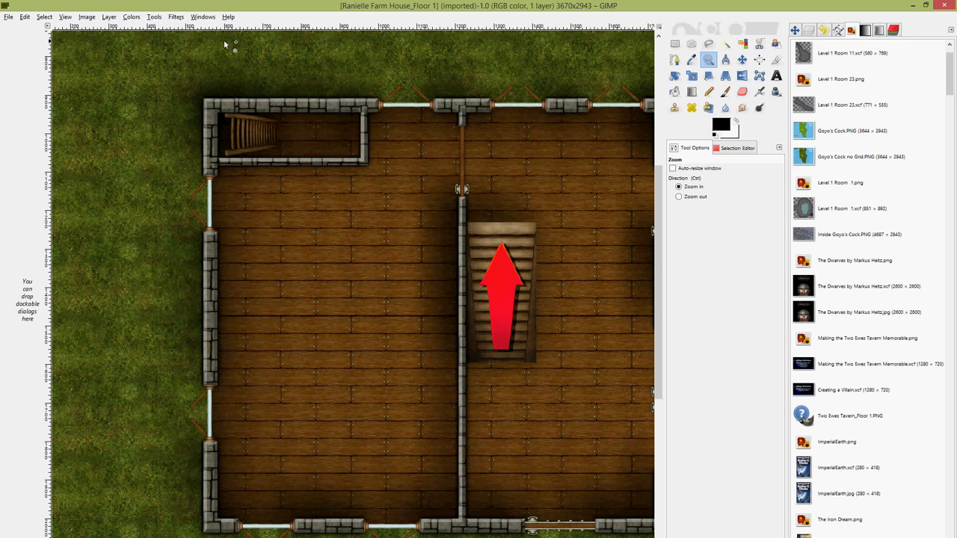
Step: Review the Floor 1 image properties (14.2 MB PNG, 72 ppi) and close the summary
{"action": "left_click", "coordinate": [87, 16]}
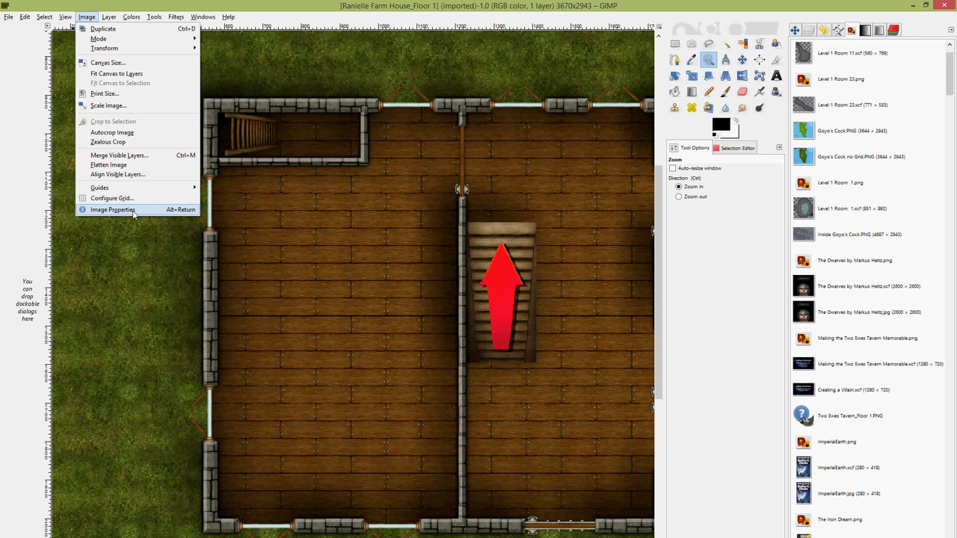
{"action": "left_click", "coordinate": [134, 218]}
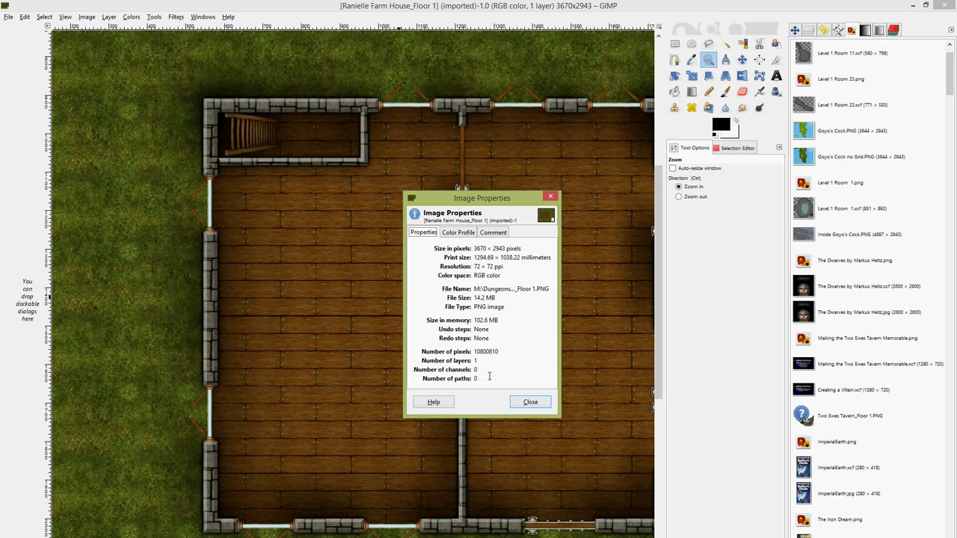
{"action": "left_click", "coordinate": [529, 403]}
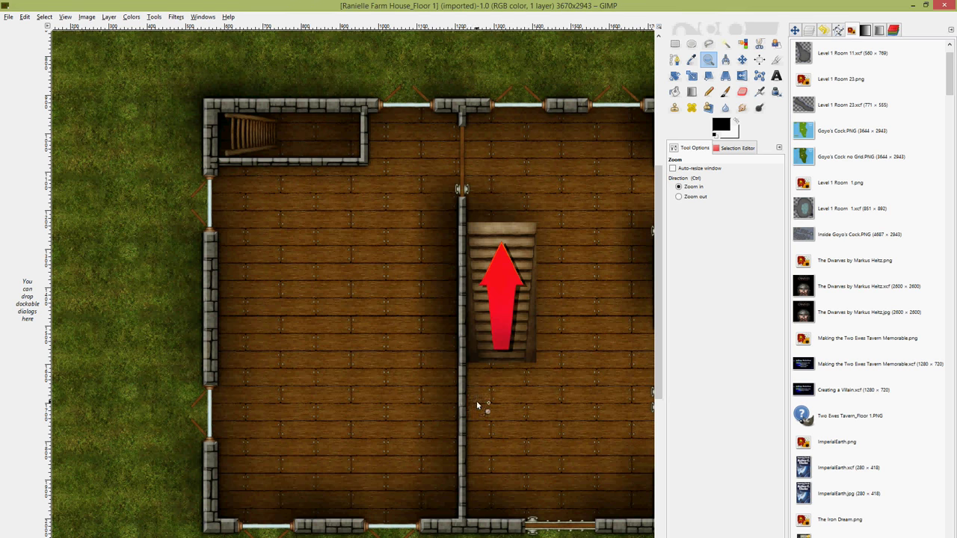